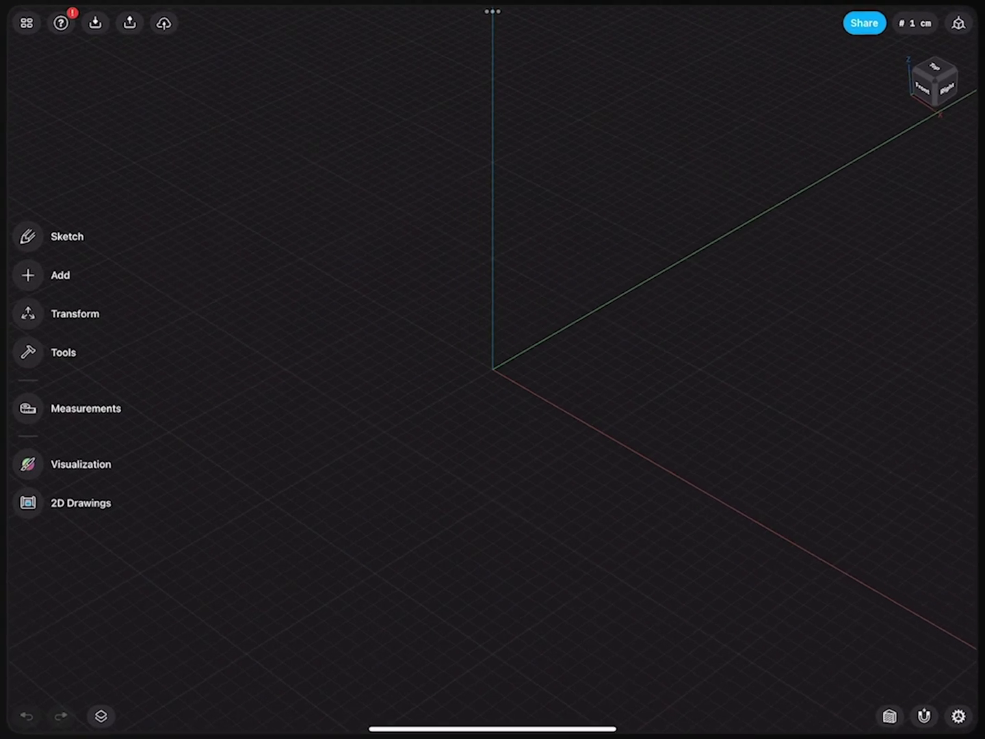
# Step: Review the units, grid and snapping settings, then close them unchanged
pyautogui.click(924, 18)
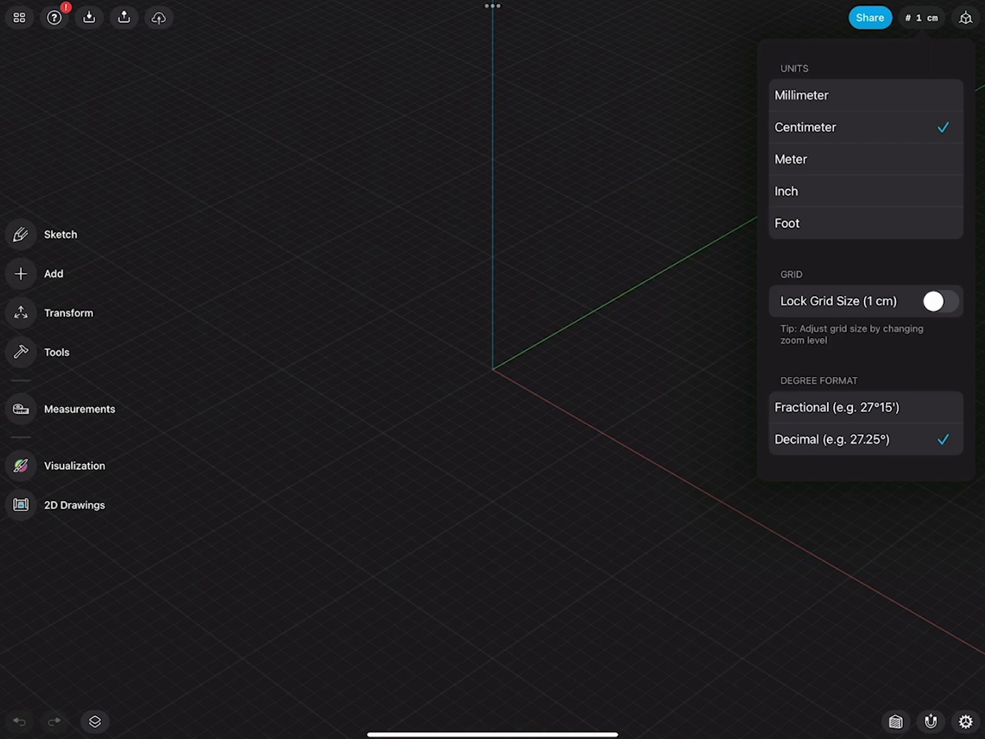
pyautogui.click(899, 530)
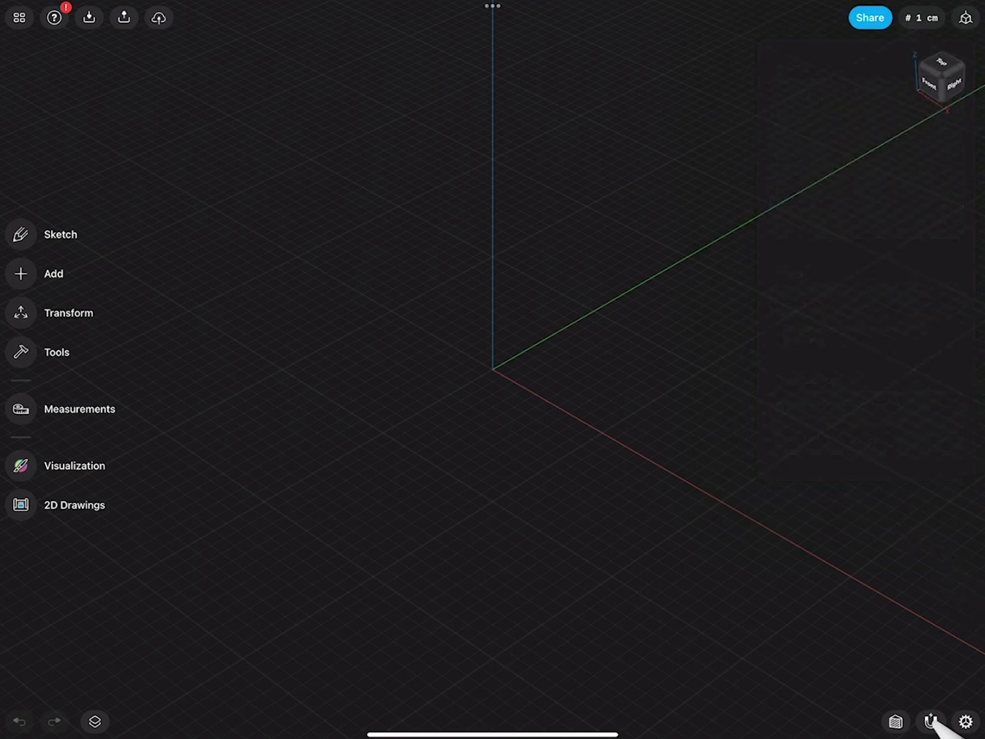
pyautogui.click(932, 721)
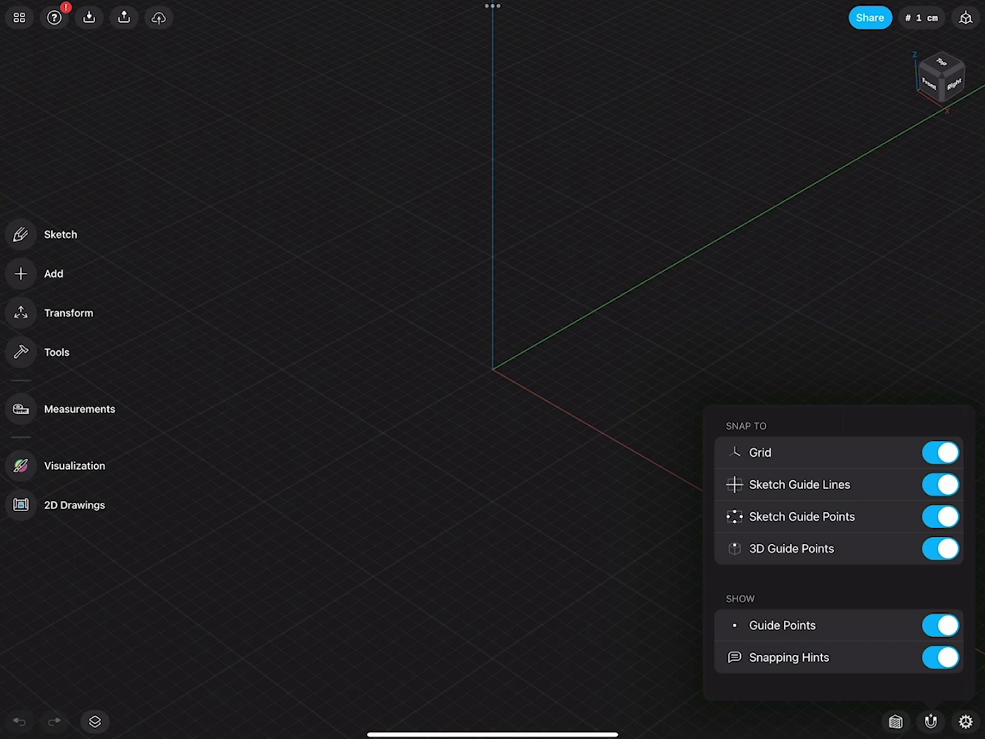
pyautogui.click(909, 347)
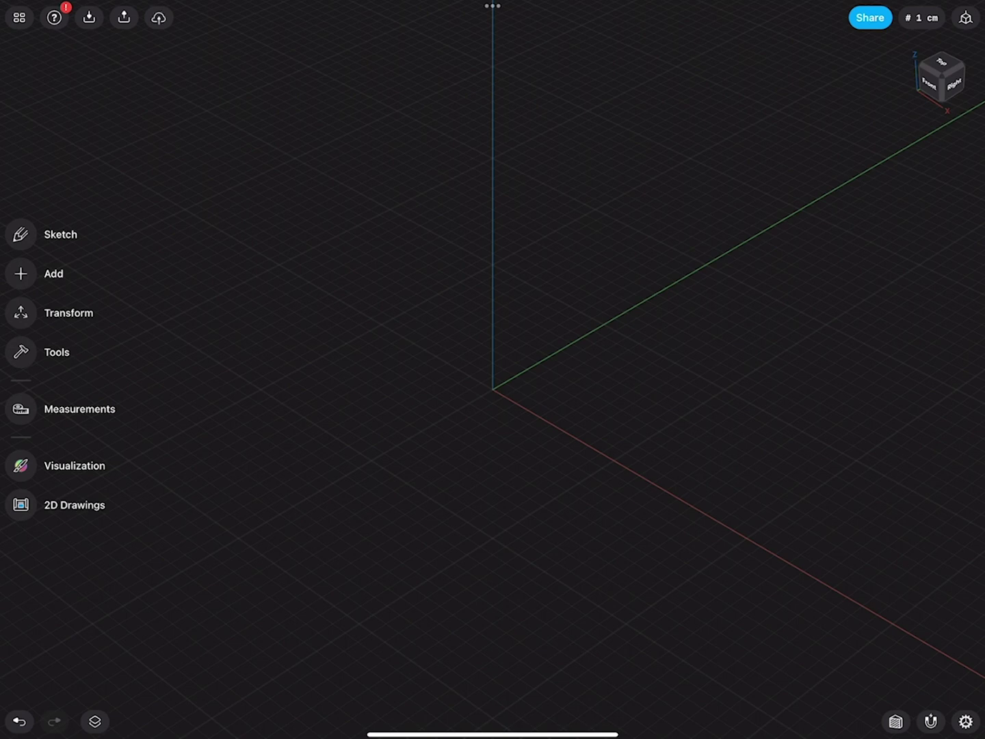
# Step: Sketch a 20 cm centre square at the origin from top view, then orbit to inspect it
pyautogui.click(941, 65)
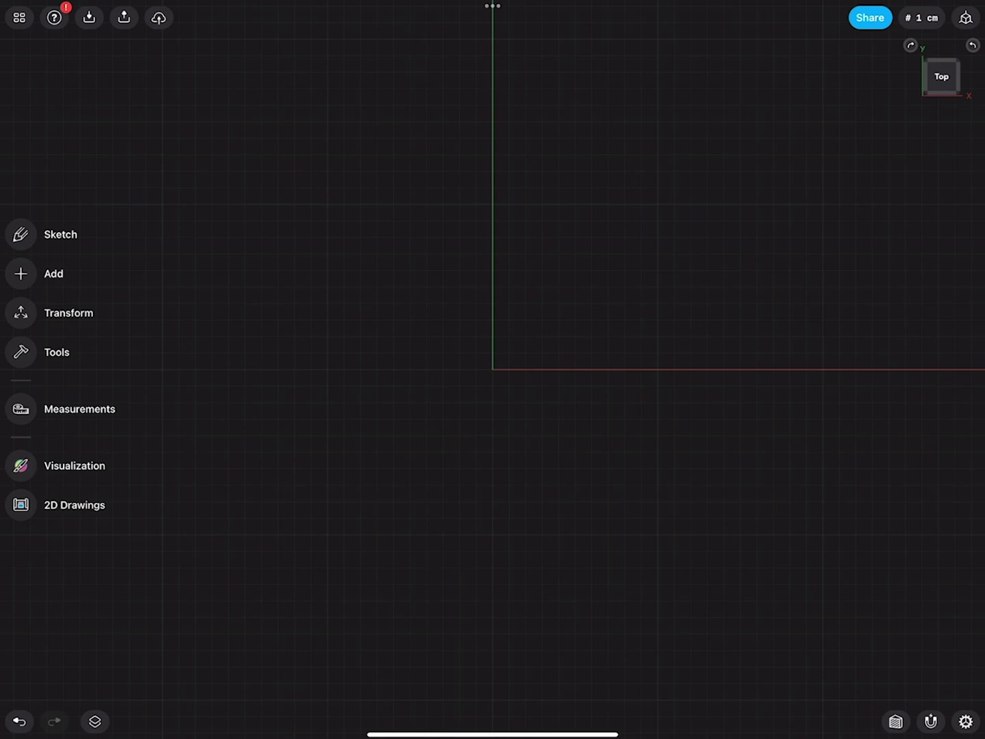
pyautogui.click(21, 234)
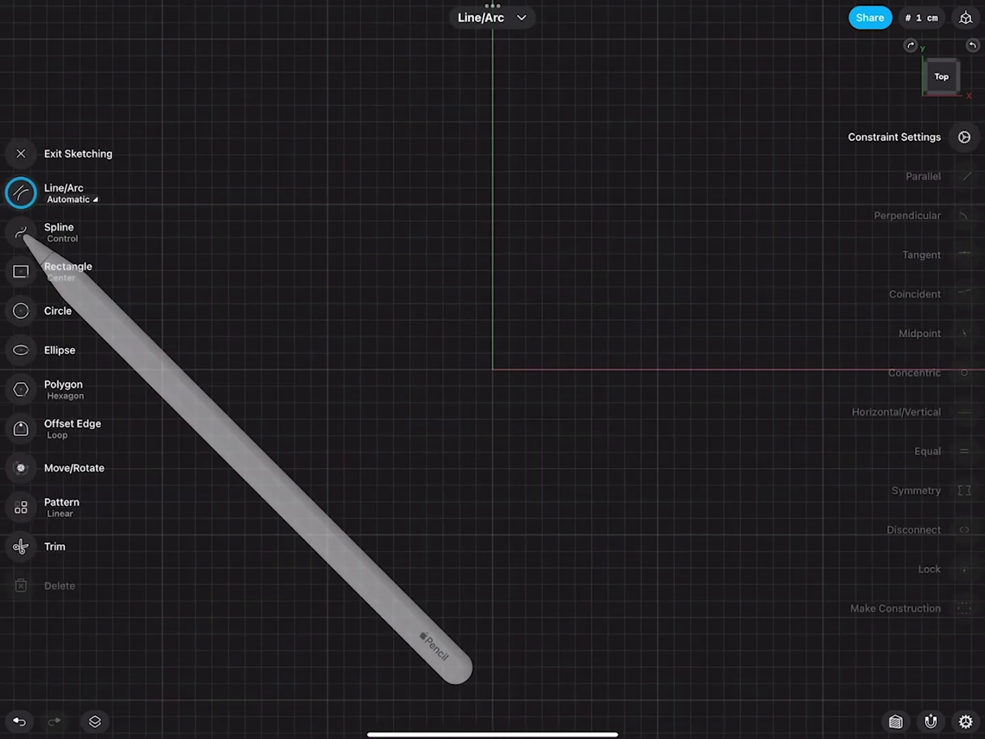
pyautogui.click(20, 271)
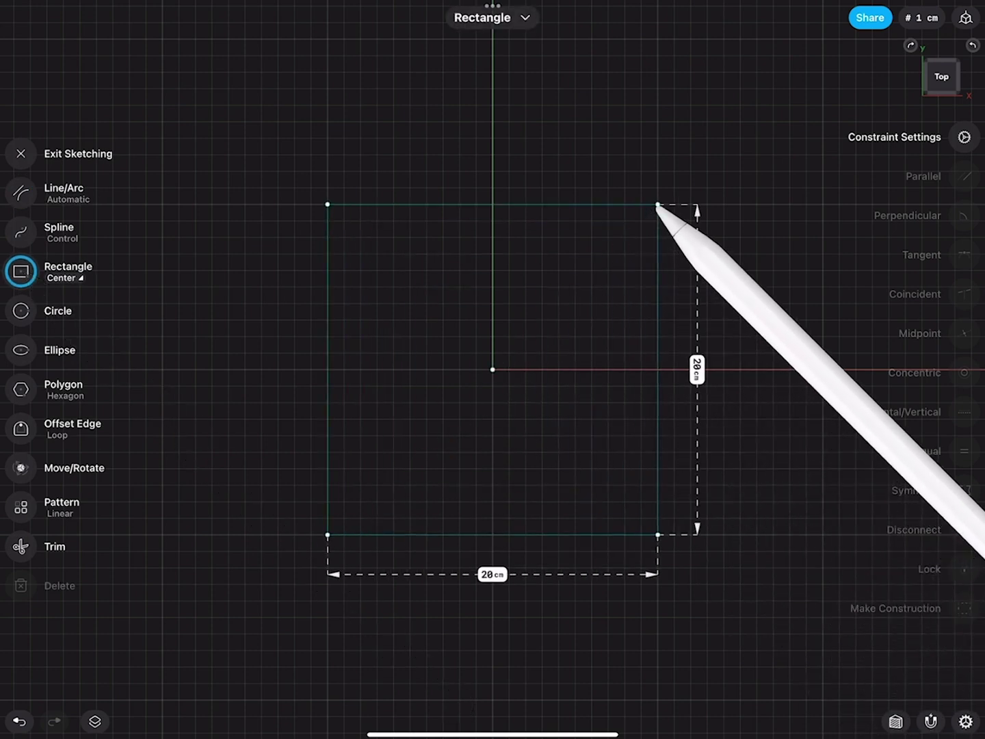
pyautogui.moveTo(496, 368); pyautogui.dragTo(658, 204)
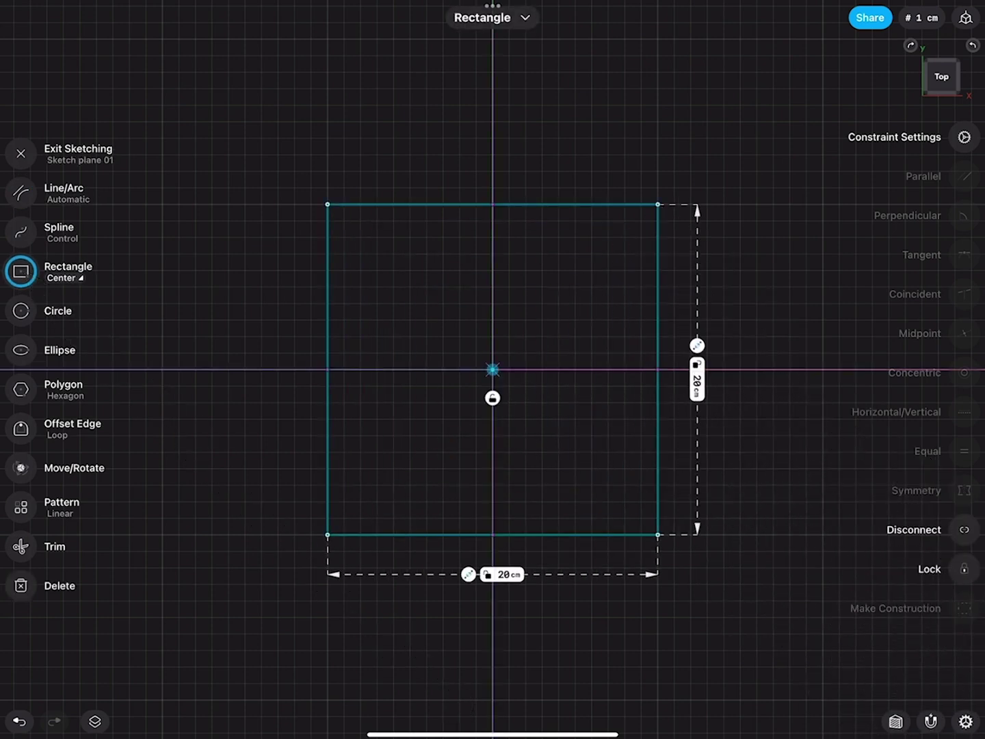
pyautogui.click(20, 154)
pyautogui.scroll(-3, 596, 356)
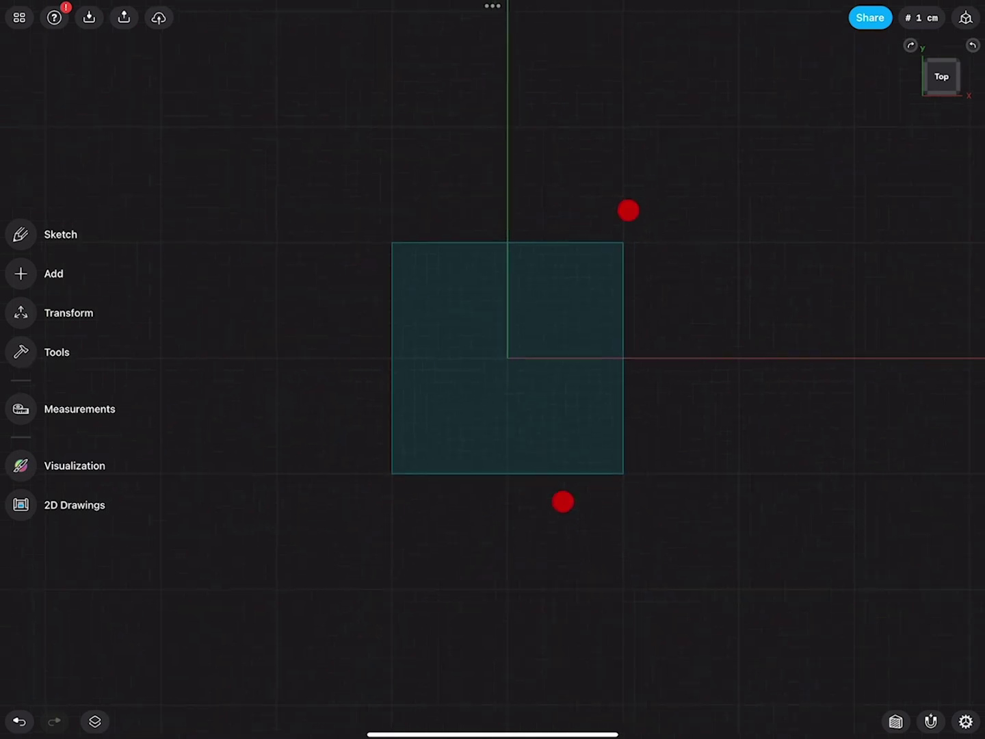
pyautogui.moveTo(653, 531); pyautogui.dragTo(639, 426, button='middle')
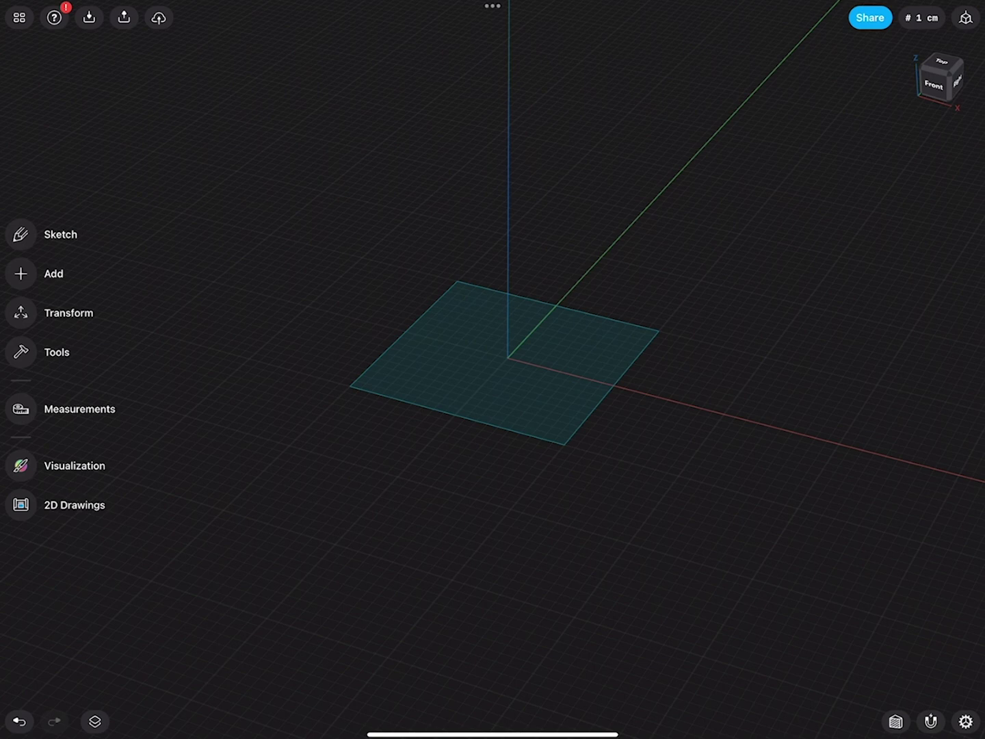
# Step: Sketch a 20 cm centre square at the origin on the front plane, then orbit to inspect it
pyautogui.click(933, 84)
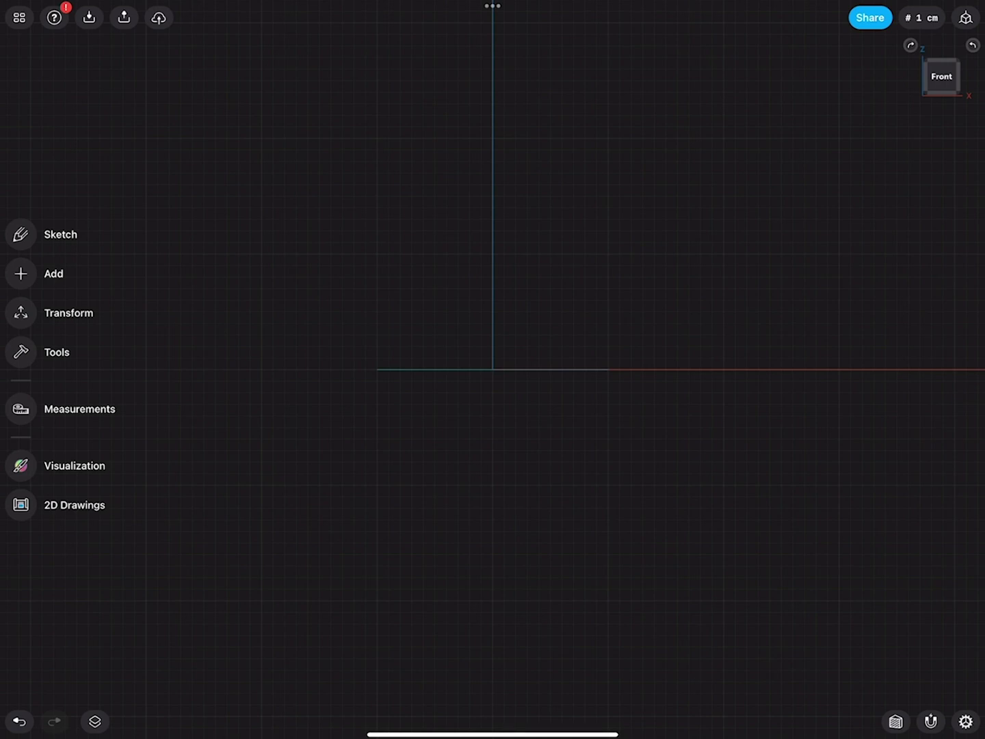
pyautogui.click(21, 234)
pyautogui.click(21, 271)
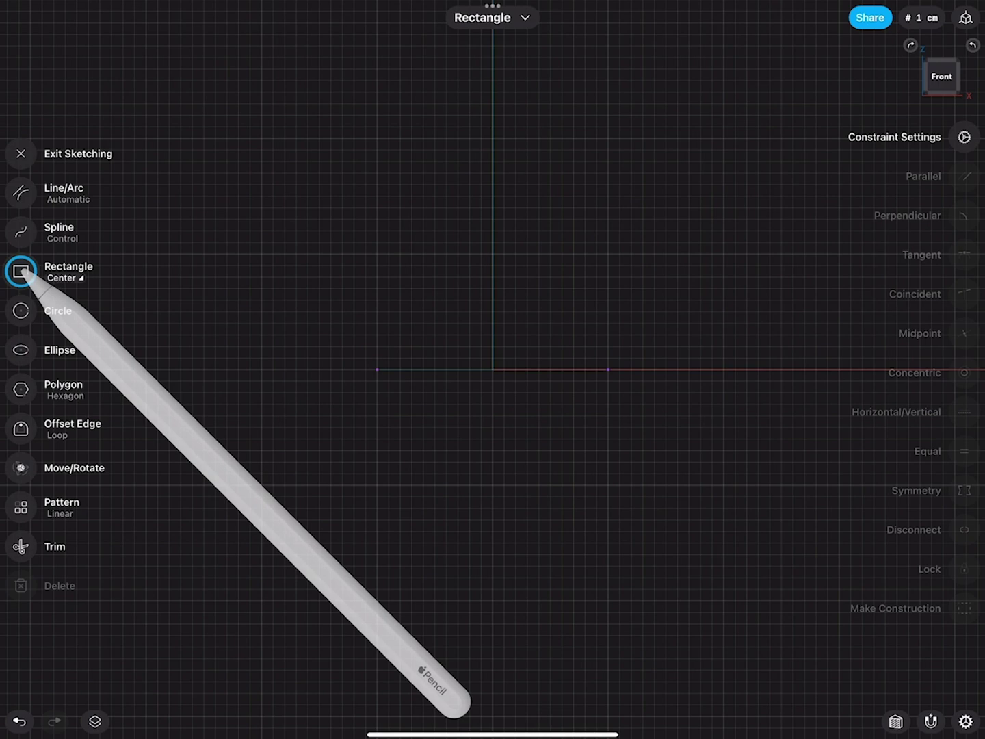
pyautogui.moveTo(493, 369); pyautogui.dragTo(608, 254)
pyautogui.click(20, 153)
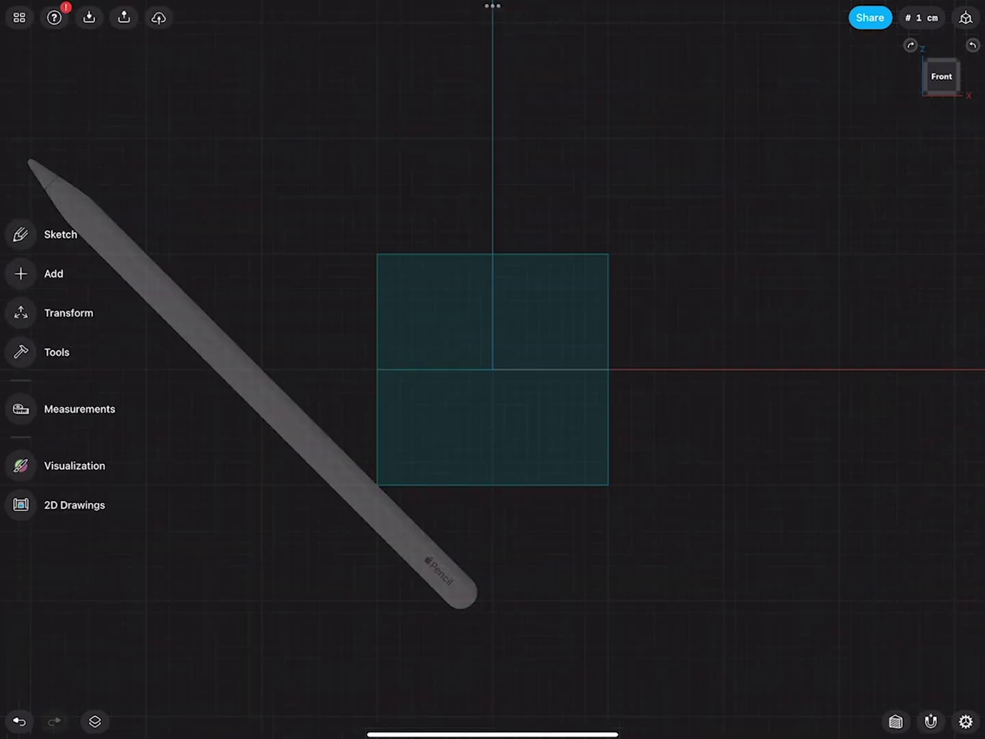
pyautogui.moveTo(697, 269)
pyautogui.mouseDown(button='middle')
pyautogui.moveTo(692, 322)
pyautogui.moveTo(644, 308)
pyautogui.mouseUp(button='middle')
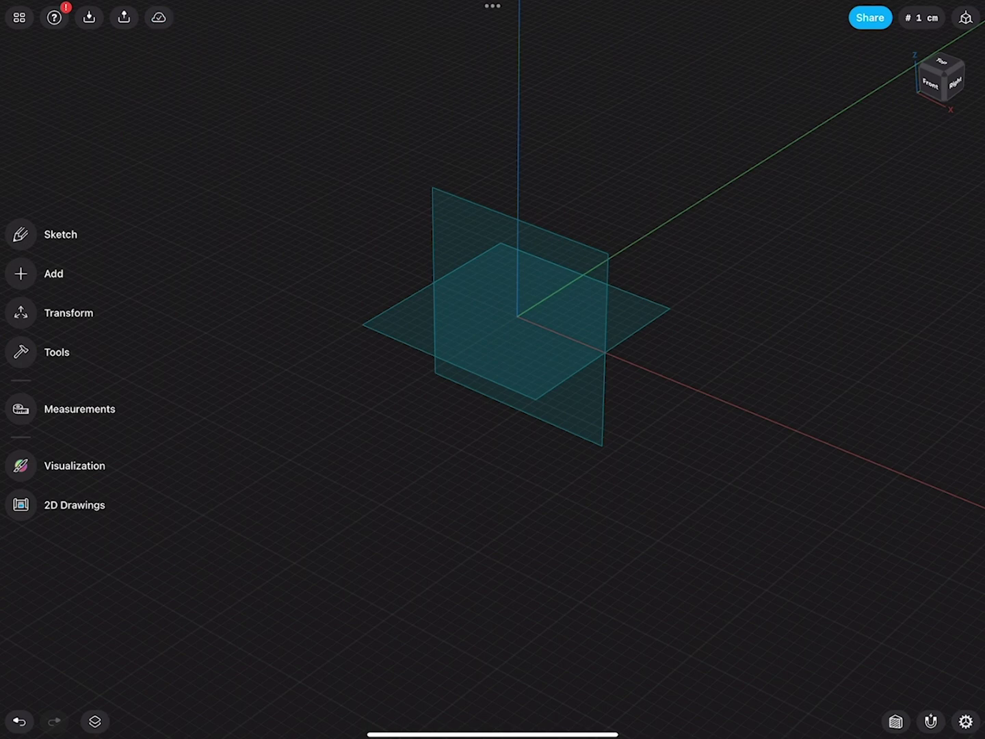
# Step: Add an offset plane 13 cm above the horizontal square
pyautogui.click(415, 331)
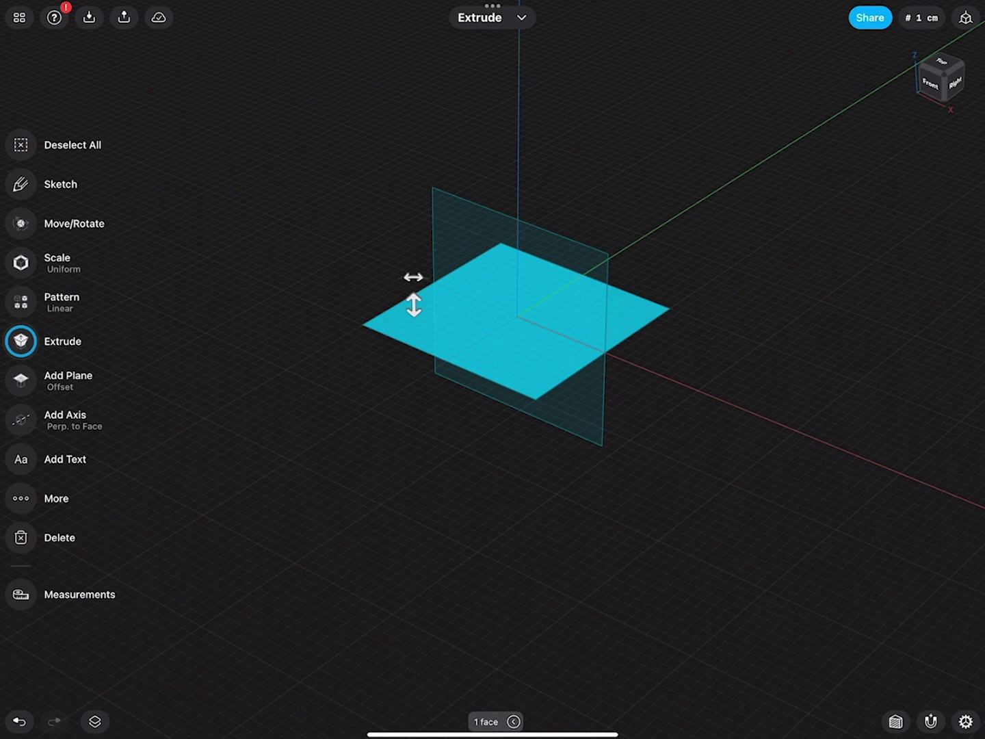
pyautogui.click(21, 378)
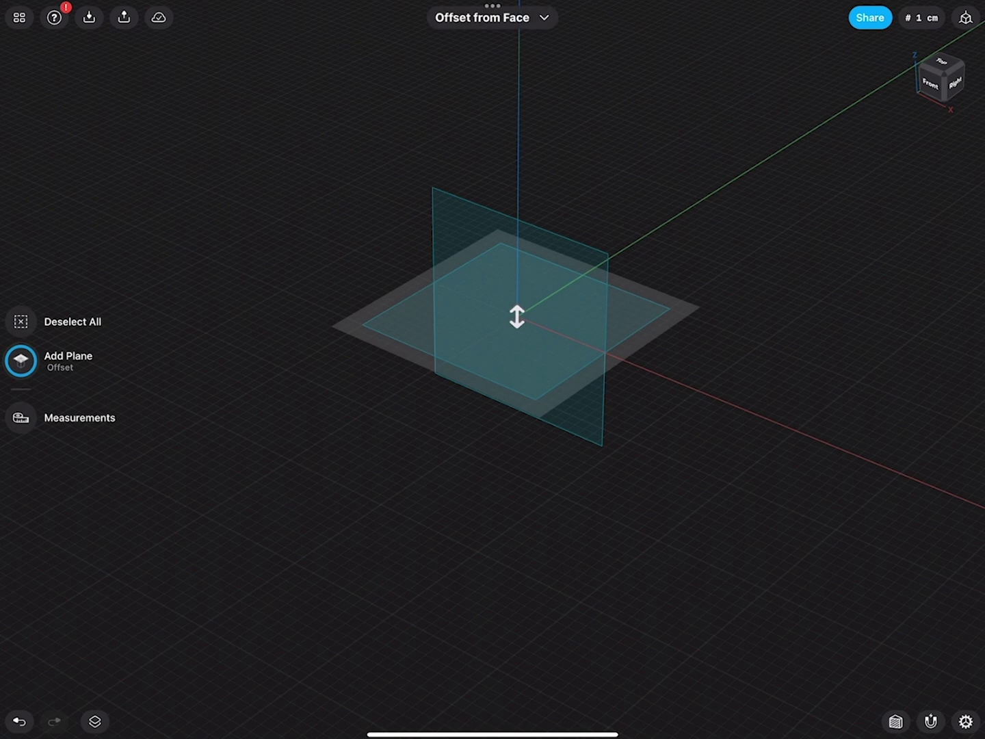
pyautogui.moveTo(517, 316); pyautogui.dragTo(517, 177)
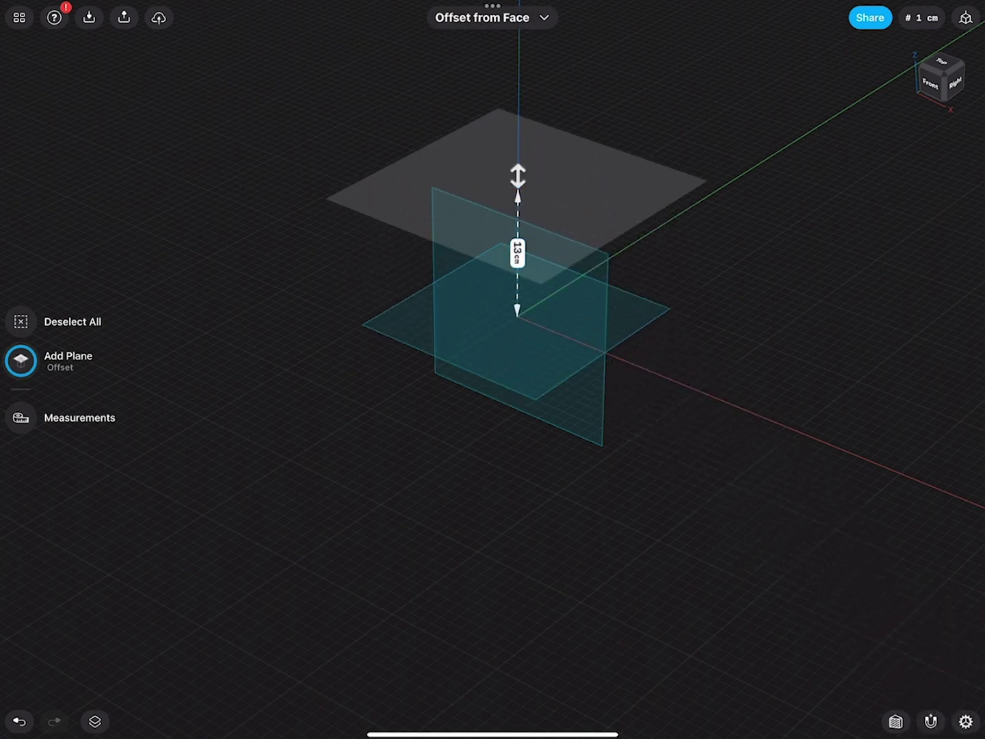
# Step: Sketch a 20 cm centre square on the offset plane and orbit to view it
pyautogui.click(619, 200)
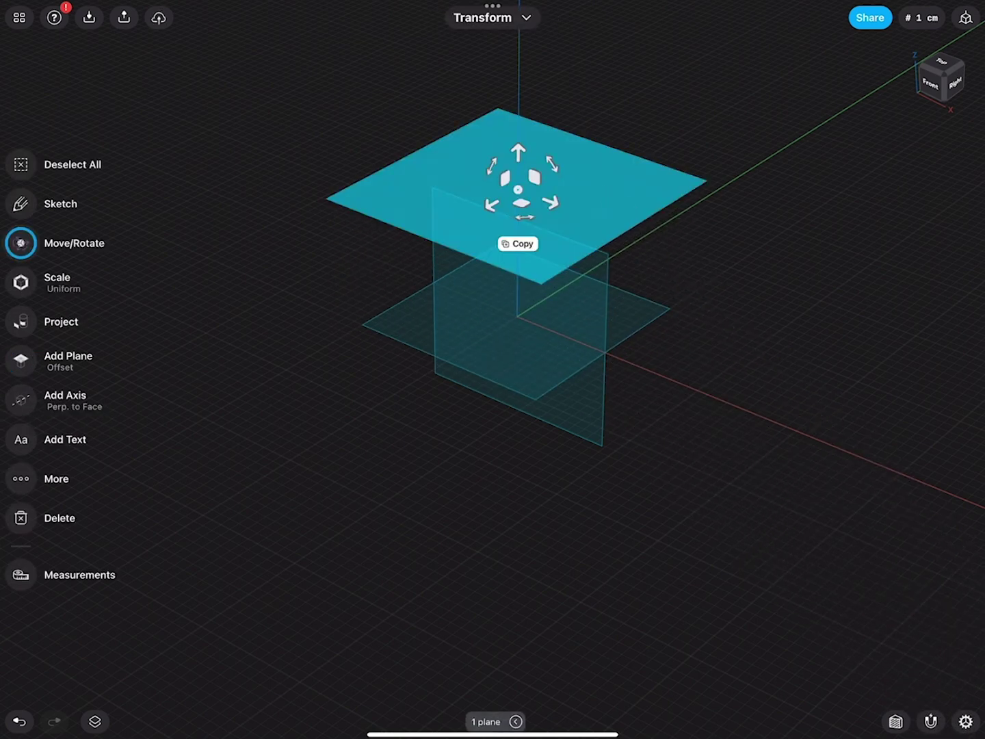
pyautogui.click(21, 203)
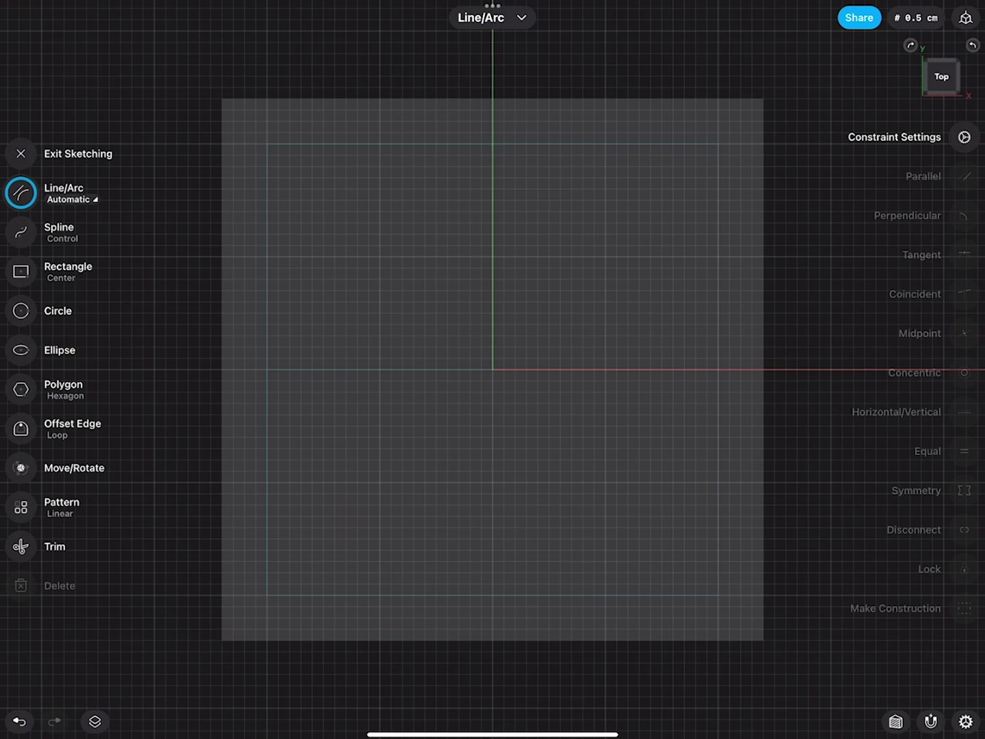
pyautogui.click(20, 270)
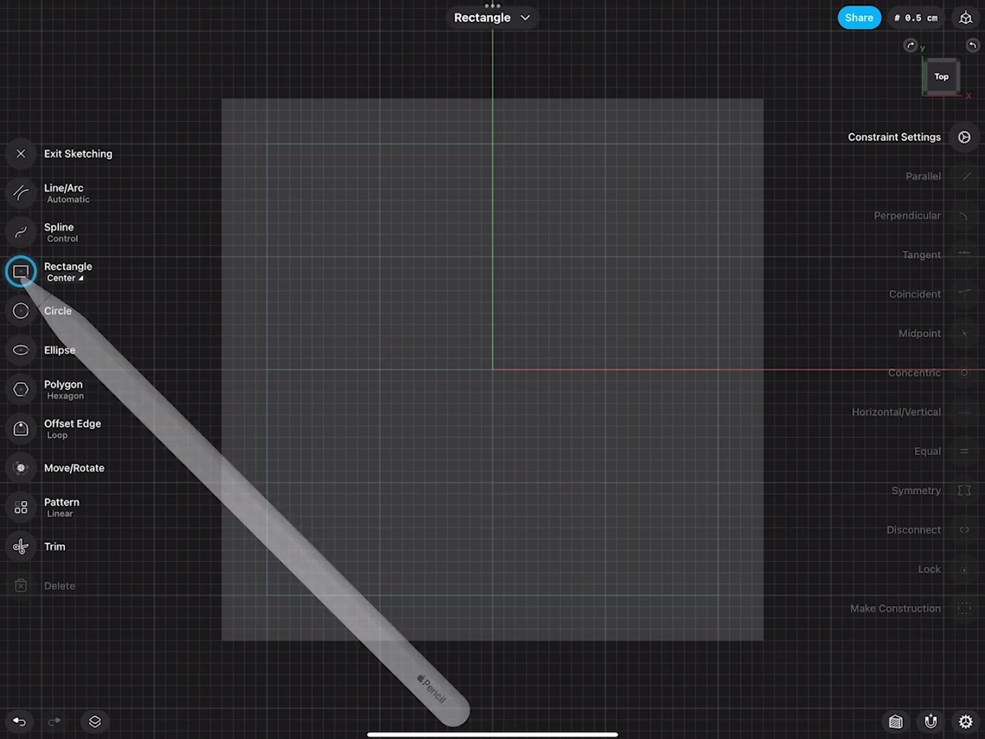
pyautogui.moveTo(493, 369)
pyautogui.mouseDown()
pyautogui.moveTo(522, 355)
pyautogui.moveTo(718, 143)
pyautogui.mouseUp()
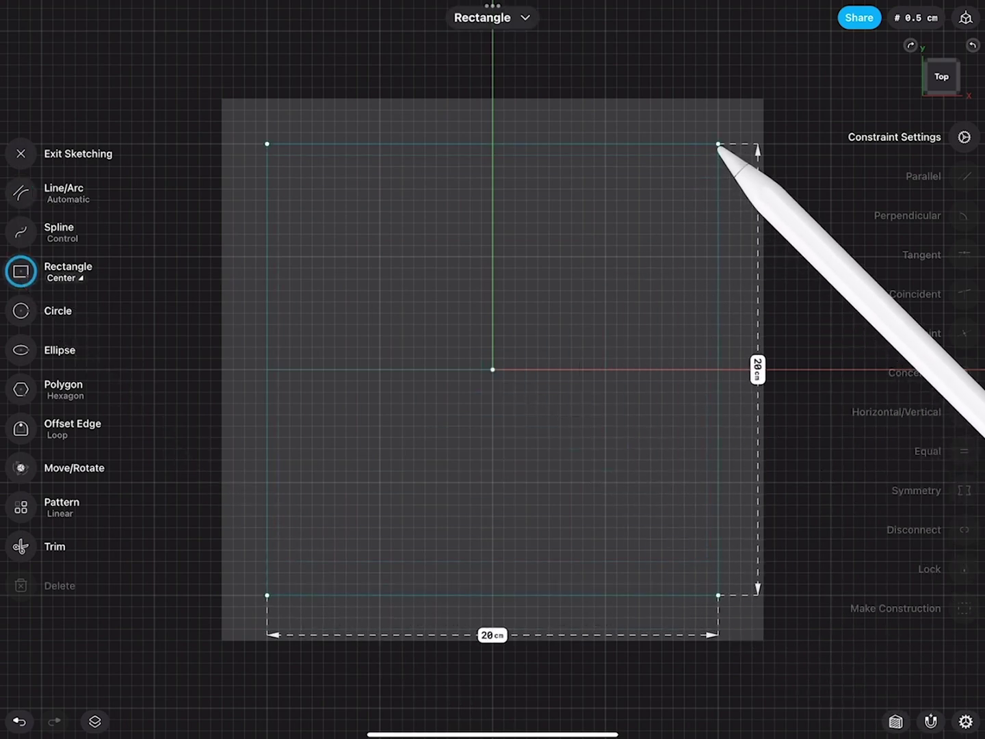
pyautogui.click(21, 154)
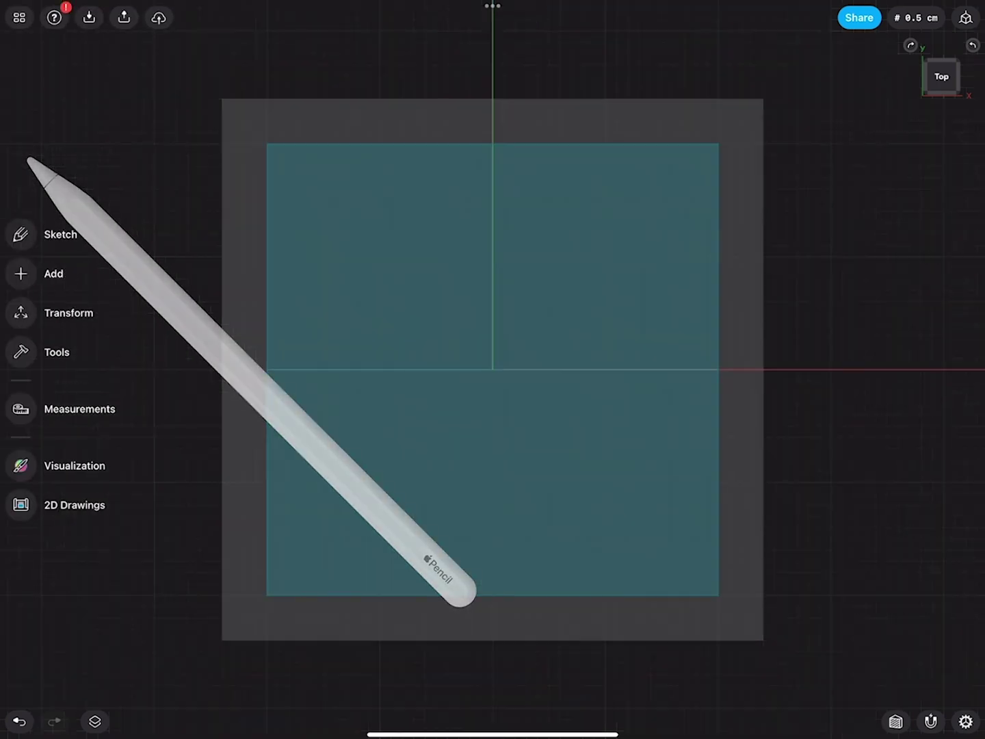
pyautogui.scroll(-1, 736, 348)
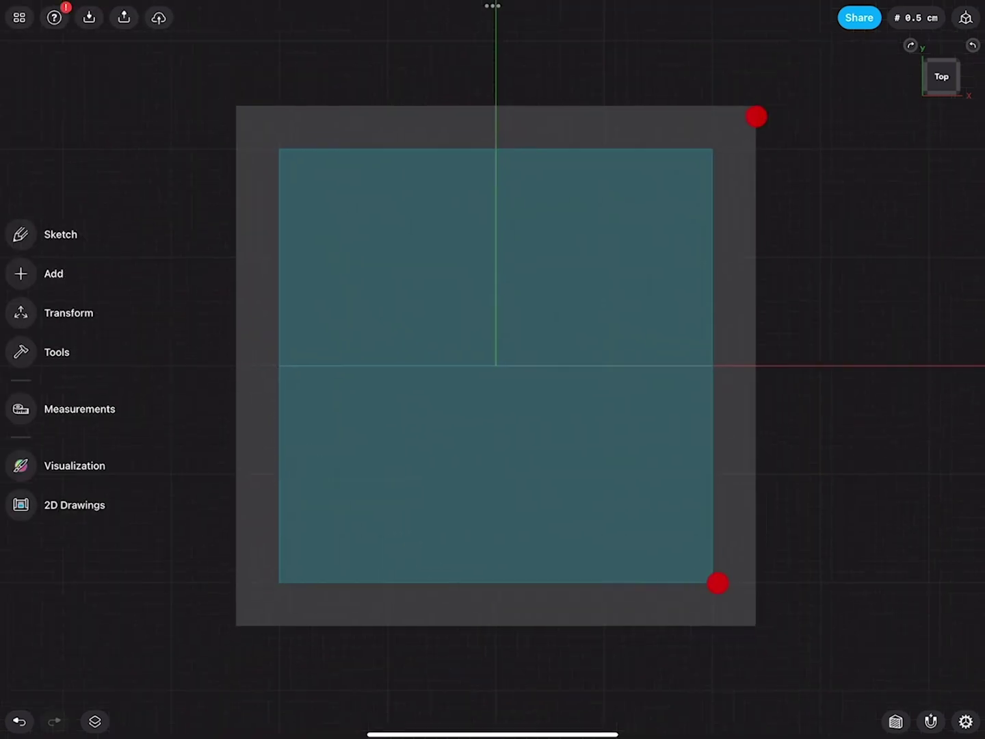
pyautogui.scroll(-4, 670, 308)
pyautogui.scroll(-2, 525, 302)
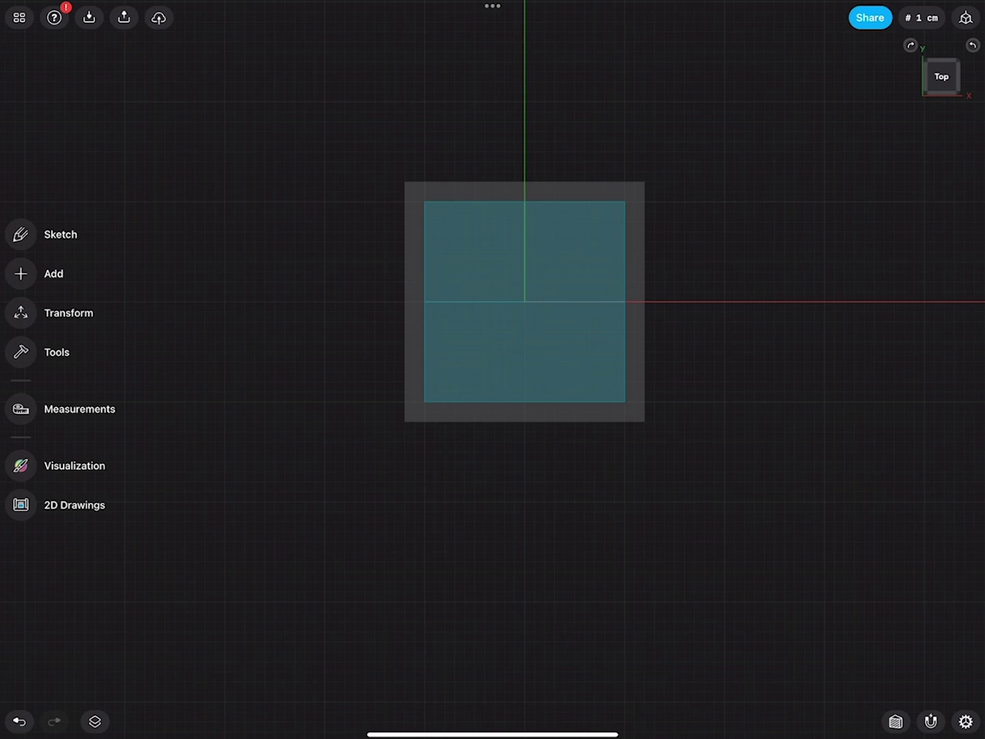
pyautogui.moveTo(693, 492)
pyautogui.mouseDown()
pyautogui.moveTo(690, 374)
pyautogui.moveTo(691, 391)
pyautogui.mouseUp()
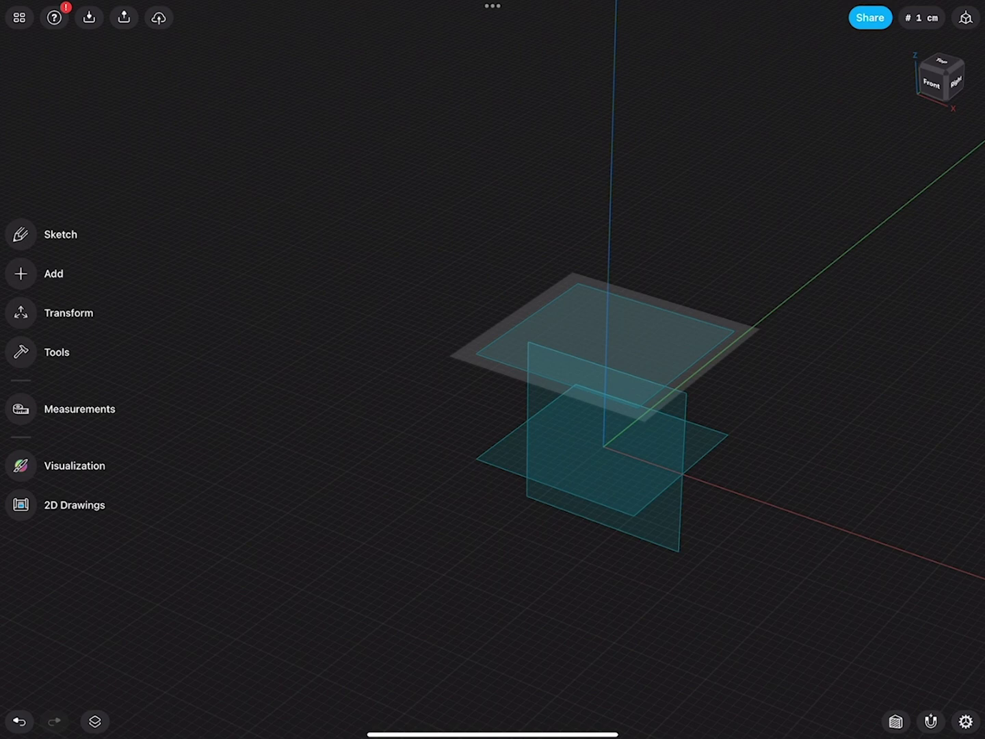
# Step: Delete the upper square, offset plane and vertical square
pyautogui.click(499, 358)
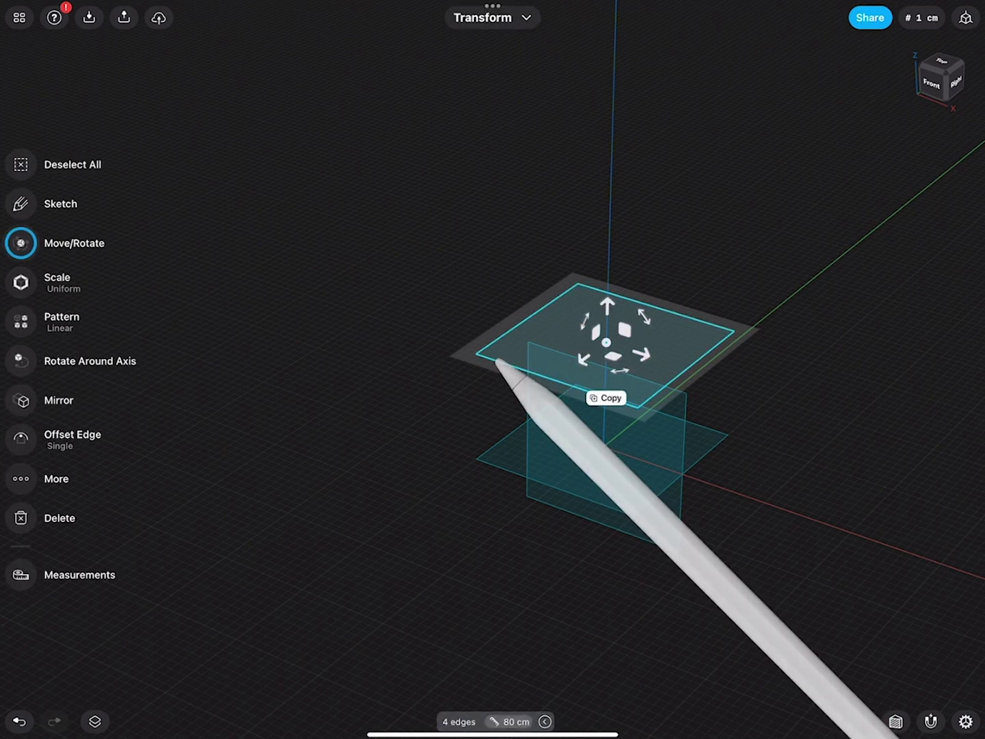
pyautogui.click(466, 359)
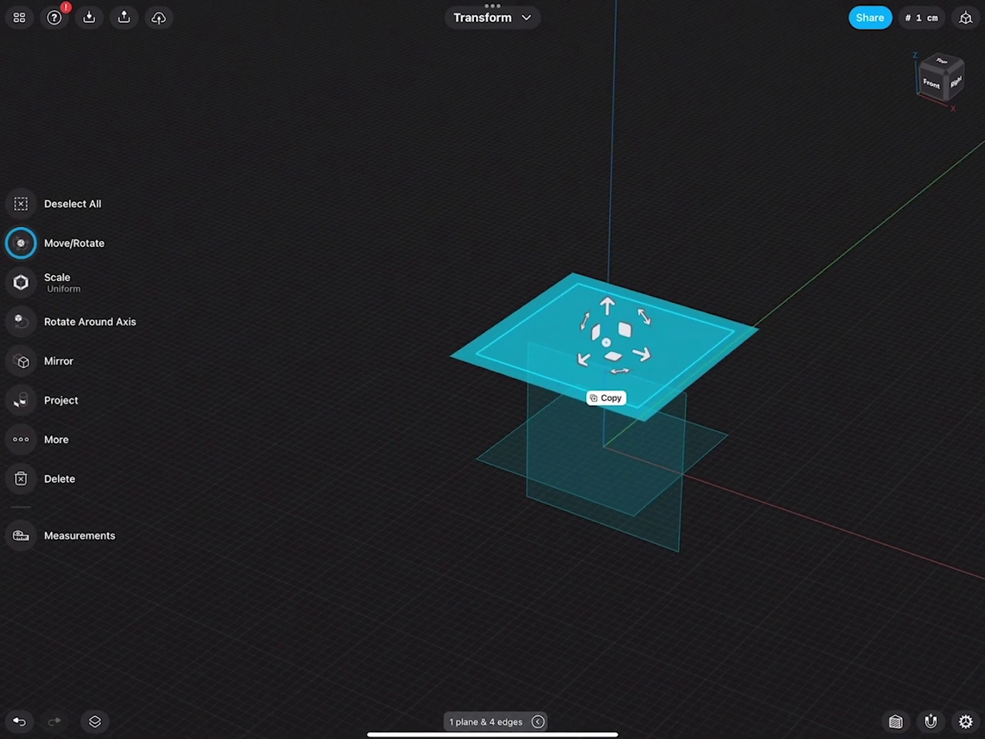
pyautogui.click(588, 487)
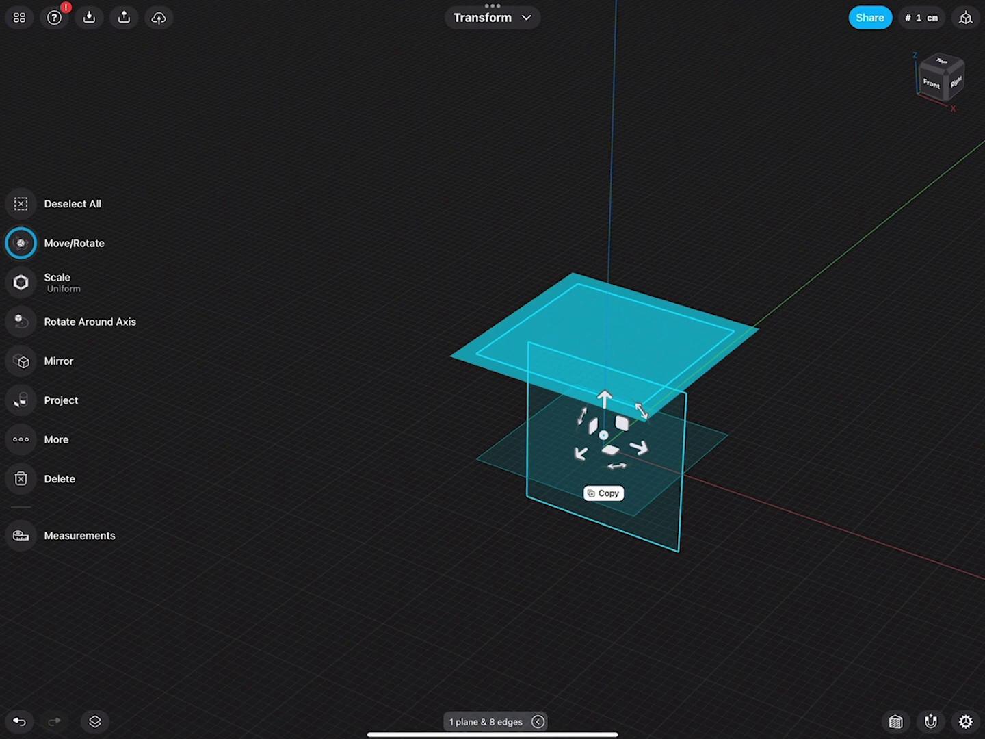
pyautogui.click(62, 478)
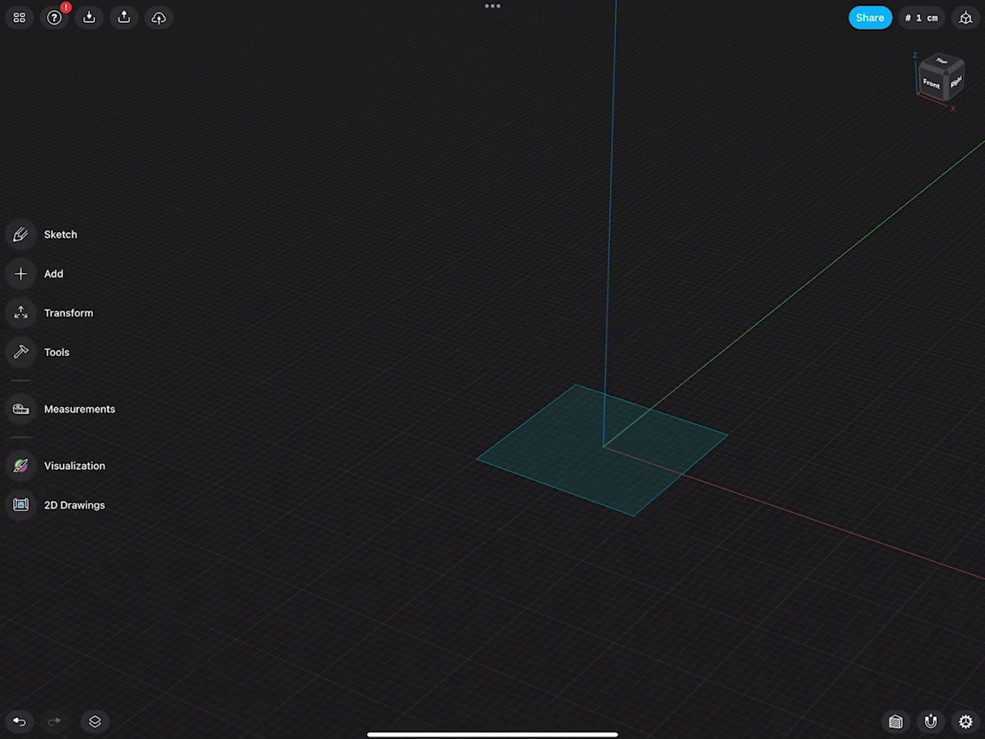
pyautogui.scroll(5, 688, 488)
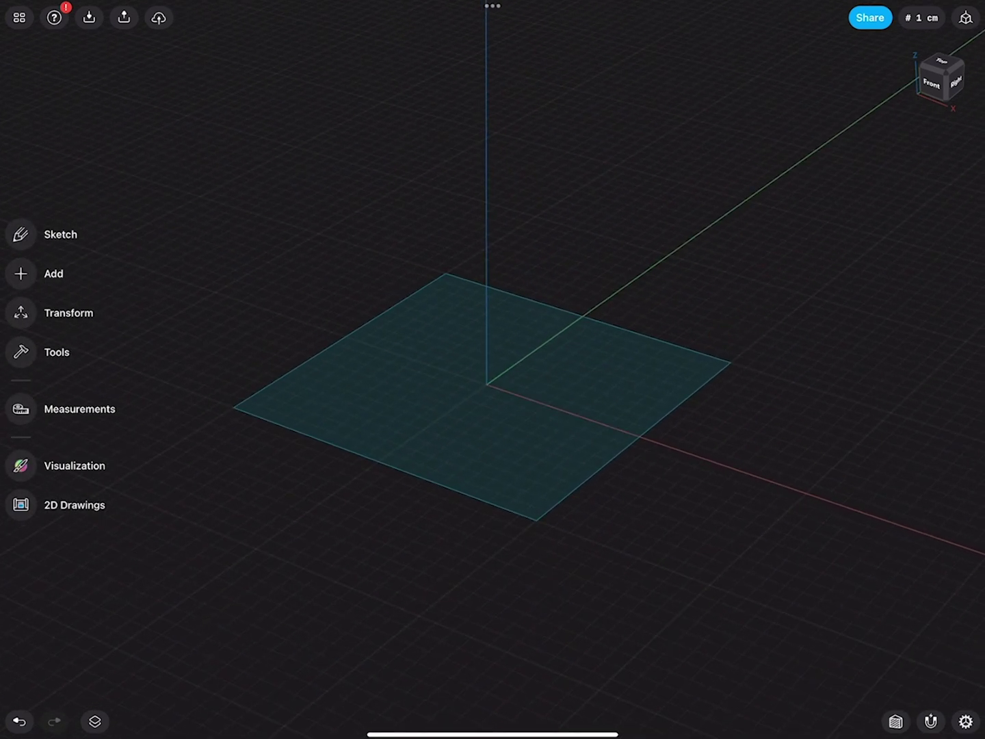
# Step: Extrude the flat square into a box and cut a large chamfer on its top front edge
pyautogui.click(509, 431)
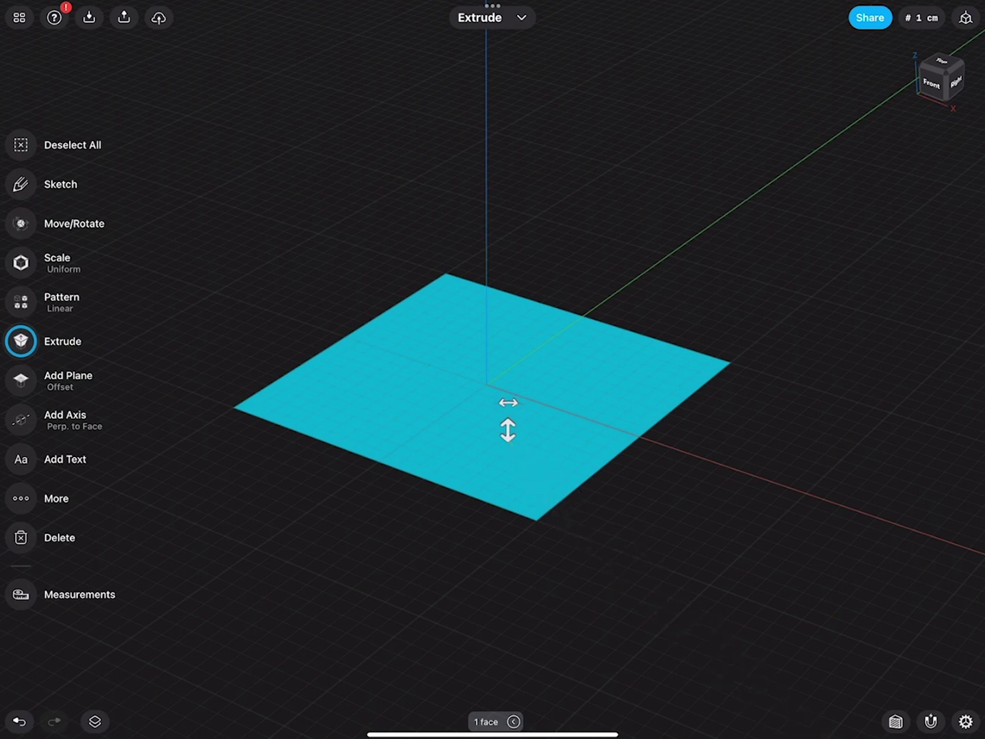
pyautogui.moveTo(508, 430); pyautogui.dragTo(508, 209)
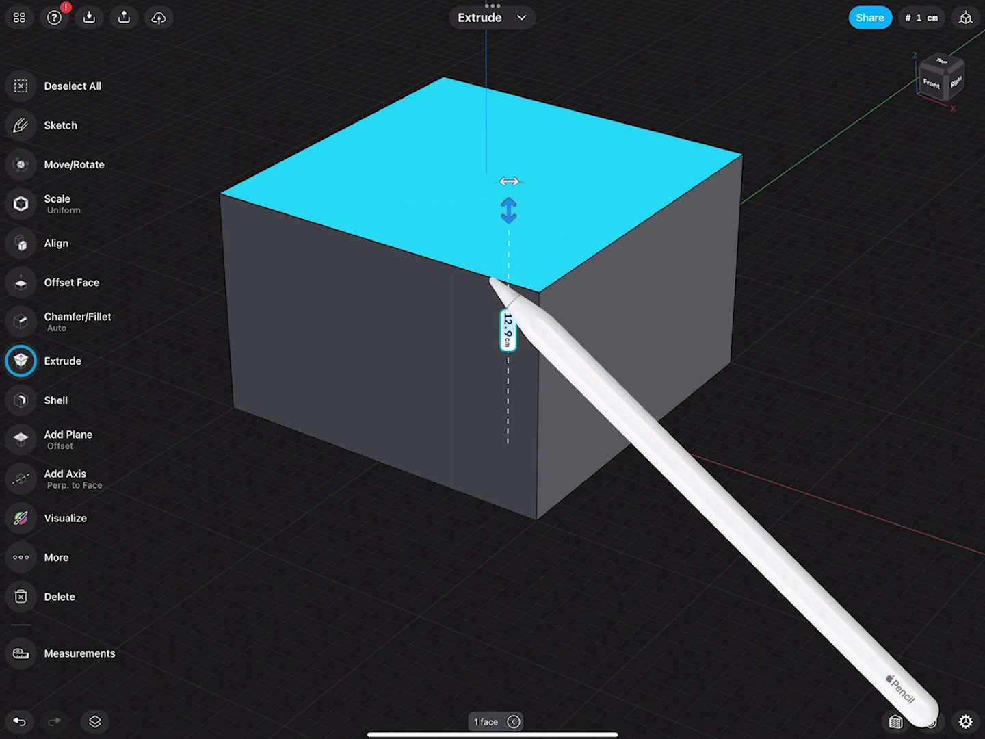
pyautogui.click(484, 273)
pyautogui.moveTo(484, 273); pyautogui.dragTo(537, 319)
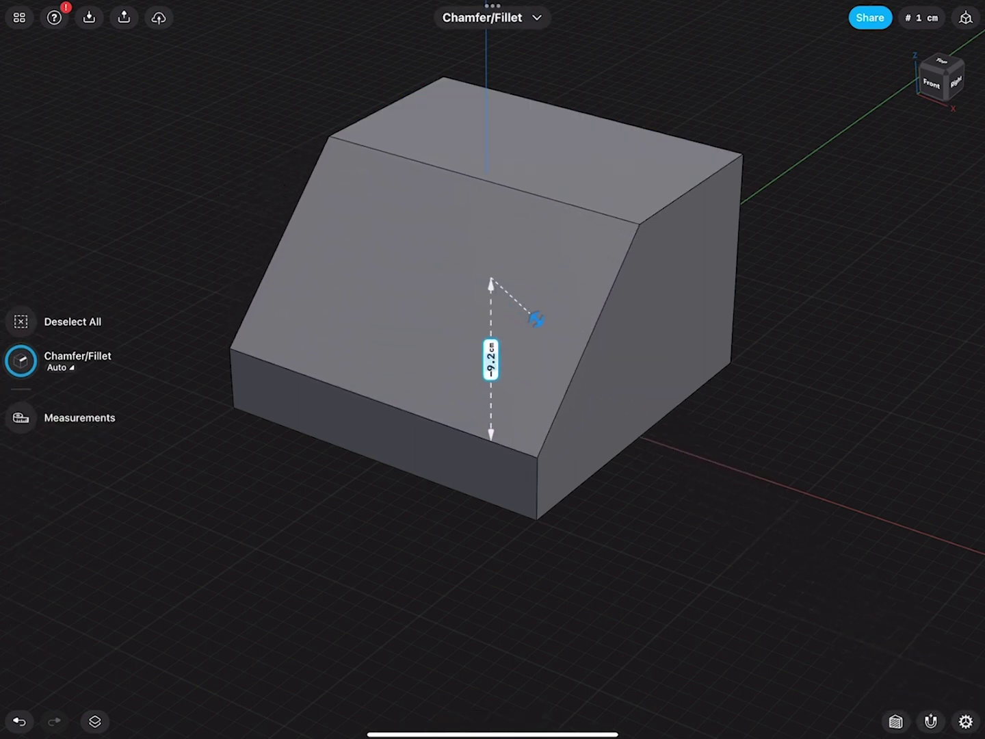
pyautogui.click(808, 351)
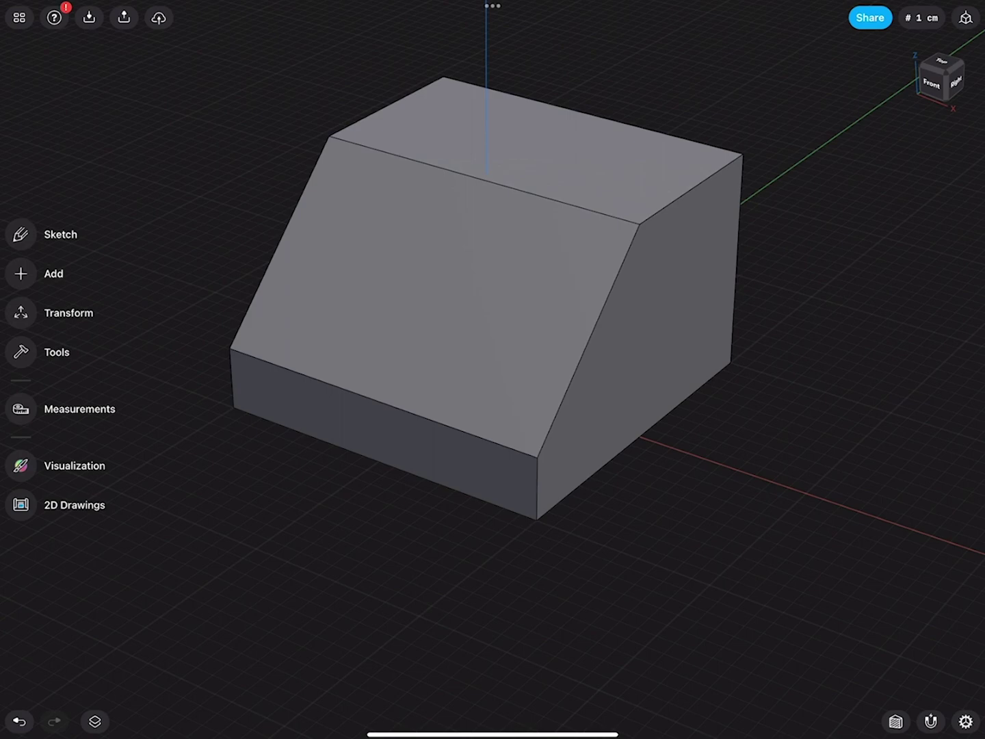
# Step: Sketch a centred 10 × 5.8988 cm rectangle on the sloped chamfer face
pyautogui.click(396, 269)
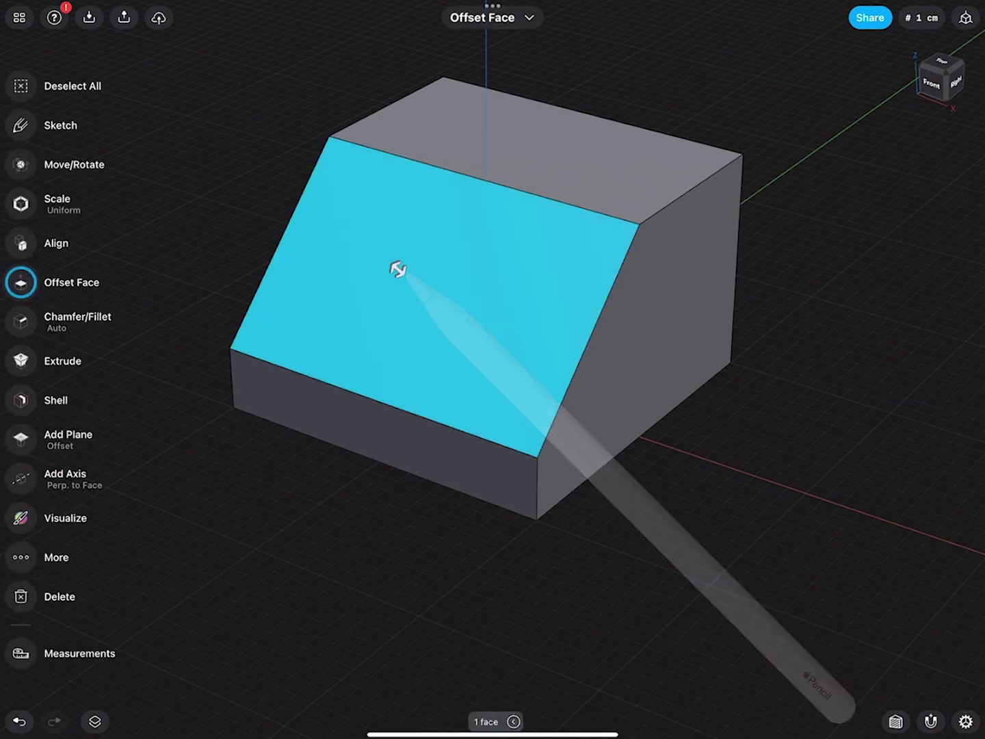
pyautogui.click(21, 124)
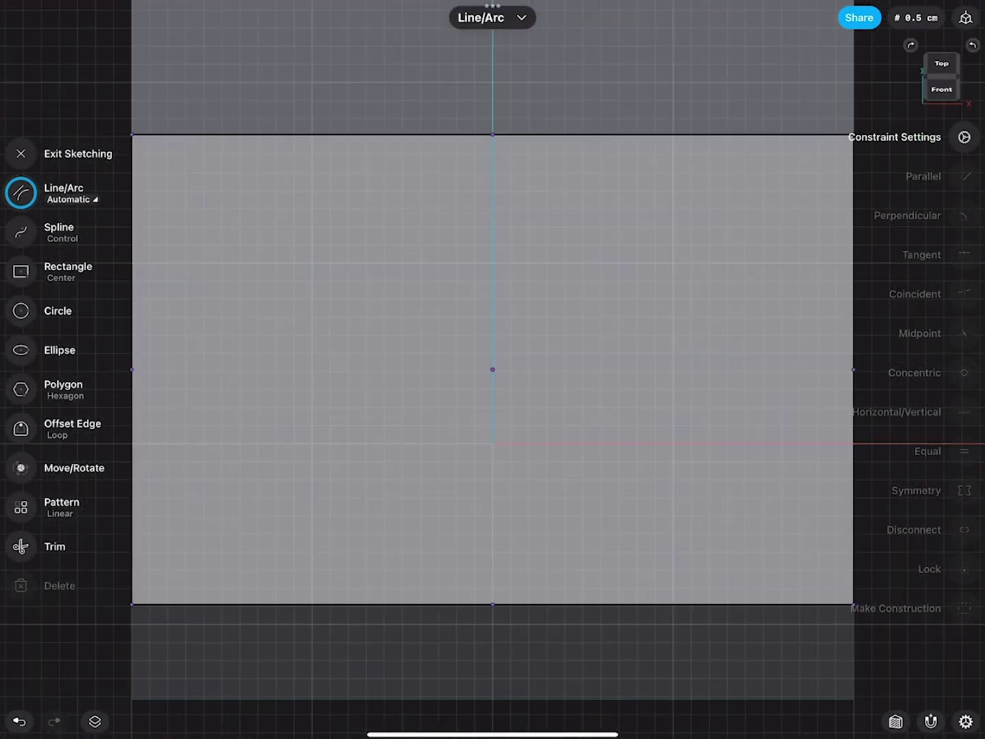
pyautogui.click(21, 270)
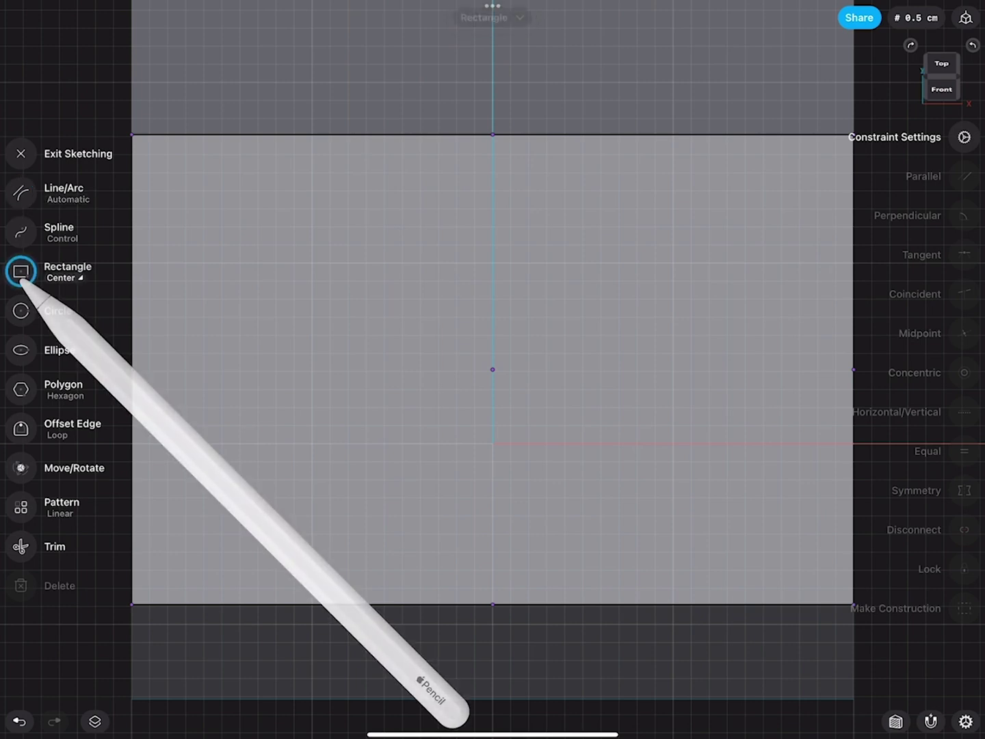
pyautogui.moveTo(493, 370)
pyautogui.mouseDown()
pyautogui.moveTo(607, 282)
pyautogui.moveTo(673, 263)
pyautogui.mouseUp()
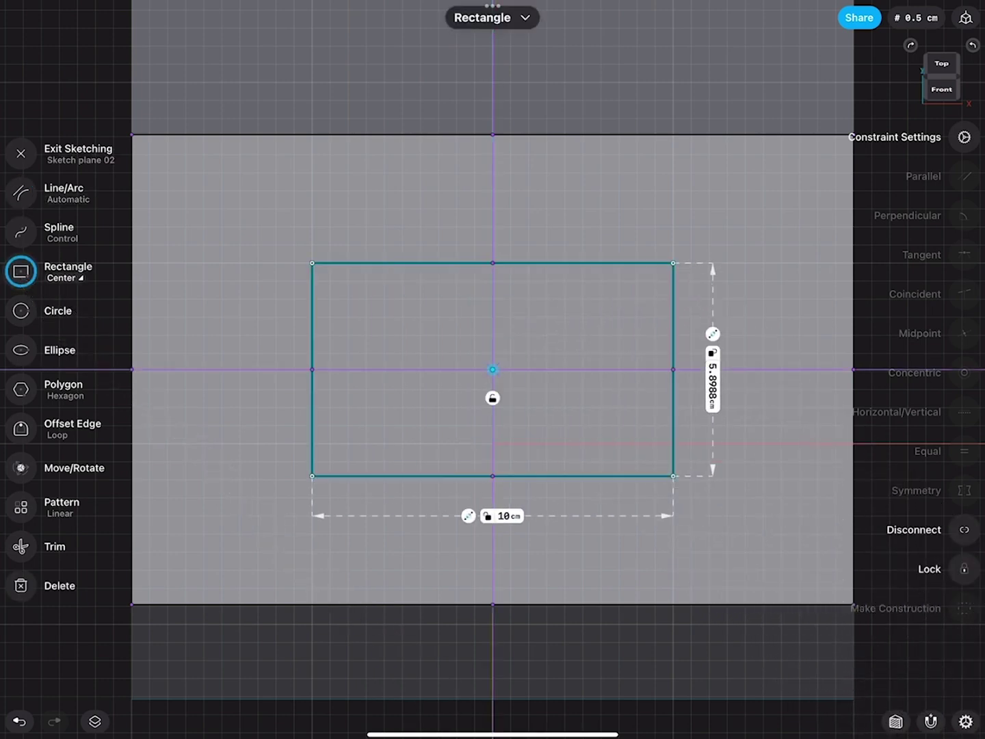
pyautogui.scroll(-5, 661, 339)
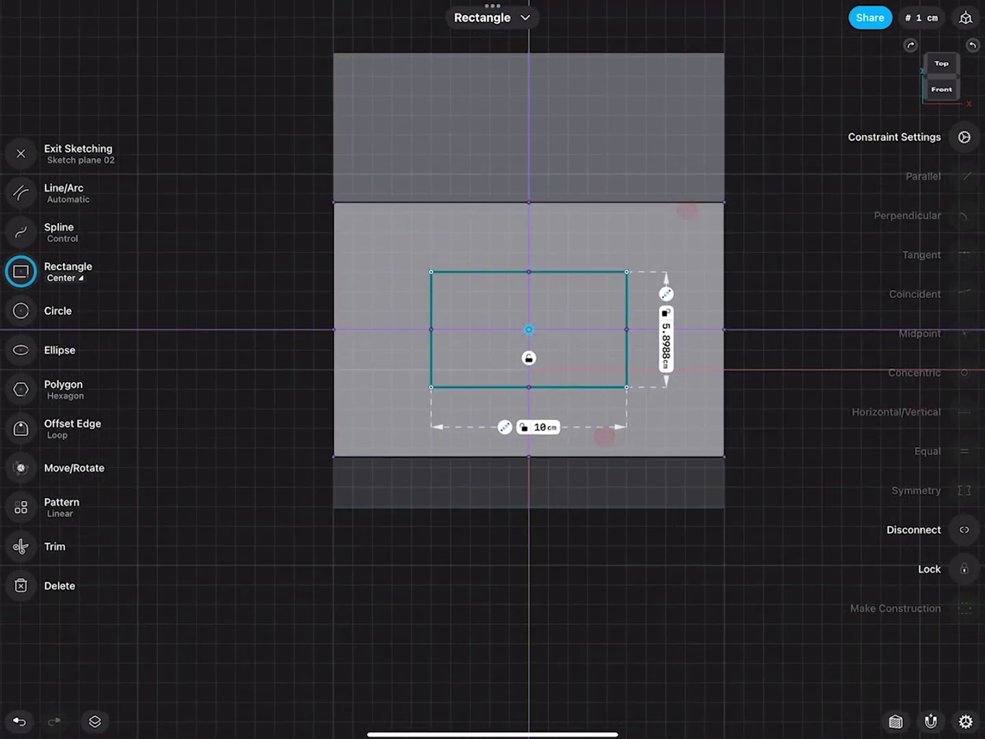
pyautogui.moveTo(816, 519)
pyautogui.mouseDown(button='middle')
pyautogui.moveTo(735, 494)
pyautogui.moveTo(508, 492)
pyautogui.mouseUp(button='middle')
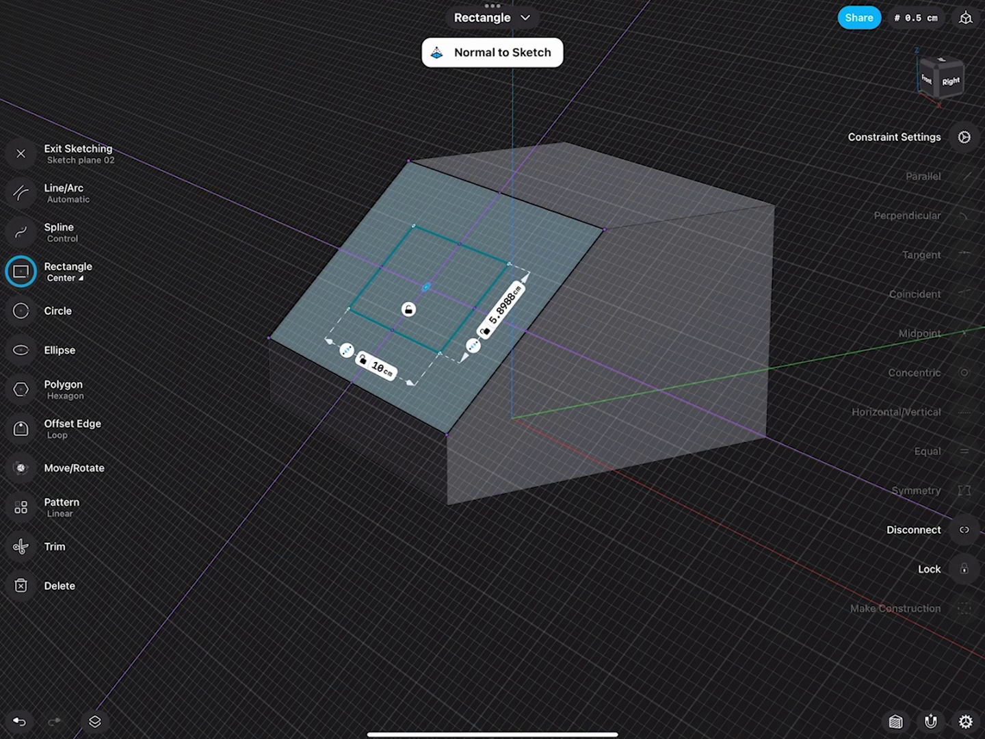
pyautogui.click(22, 153)
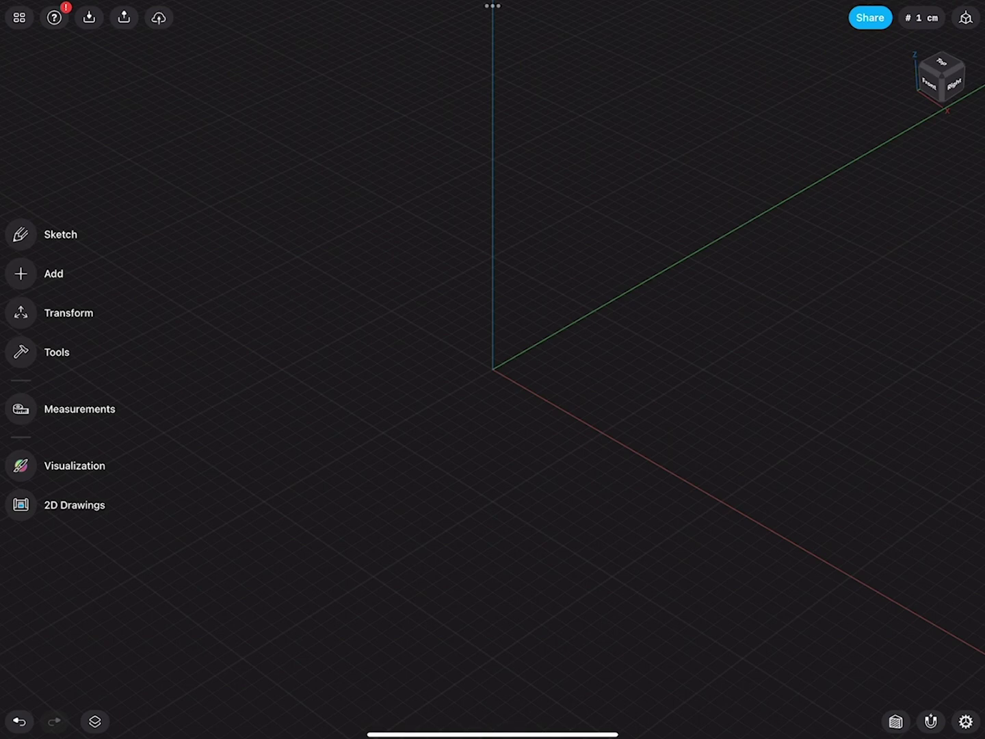
# Step: In zoomed front view, sketch a 5 cm line left from the origin and two upright lines
pyautogui.click(929, 83)
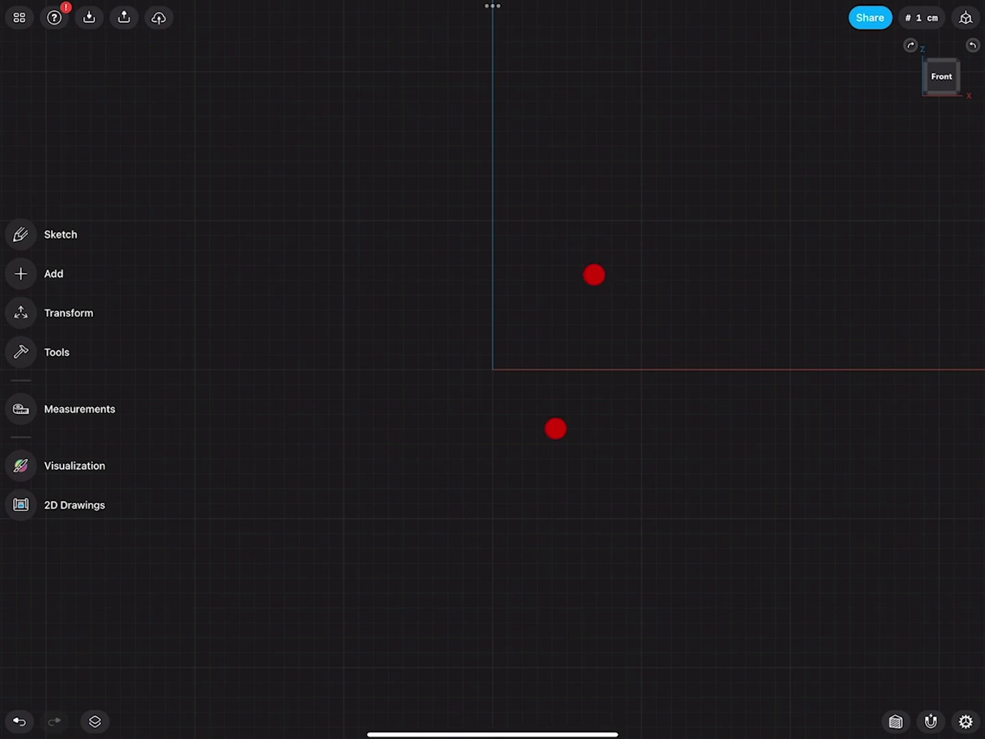
pyautogui.scroll(5, 575, 352)
pyautogui.moveTo(637, 409); pyautogui.dragTo(664, 494, button='middle')
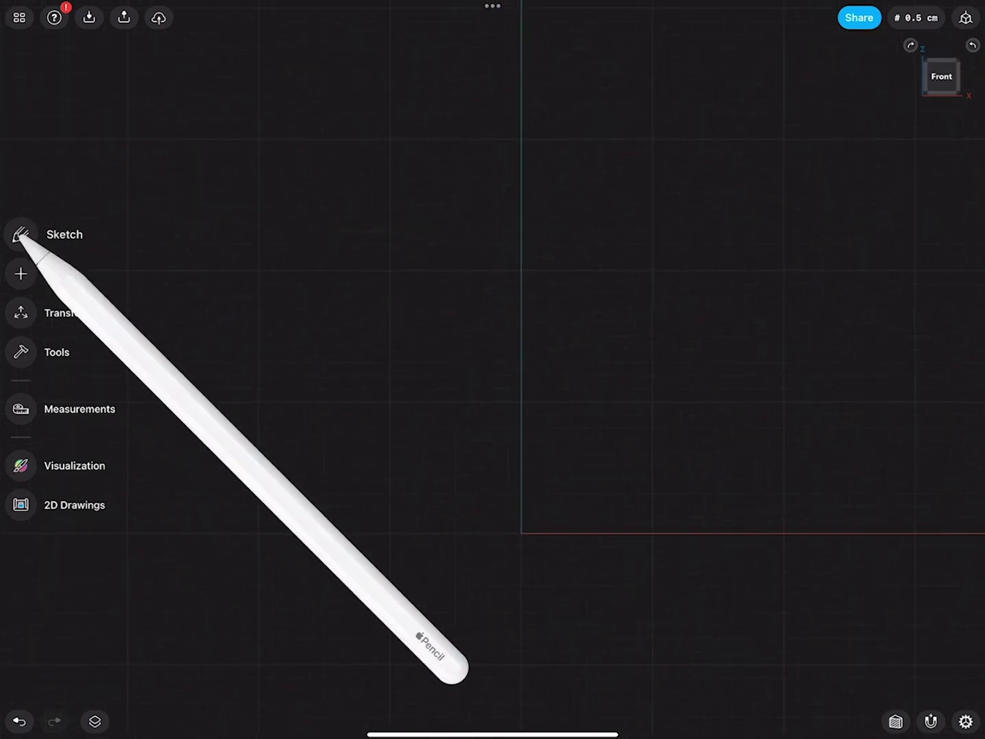
pyautogui.click(20, 234)
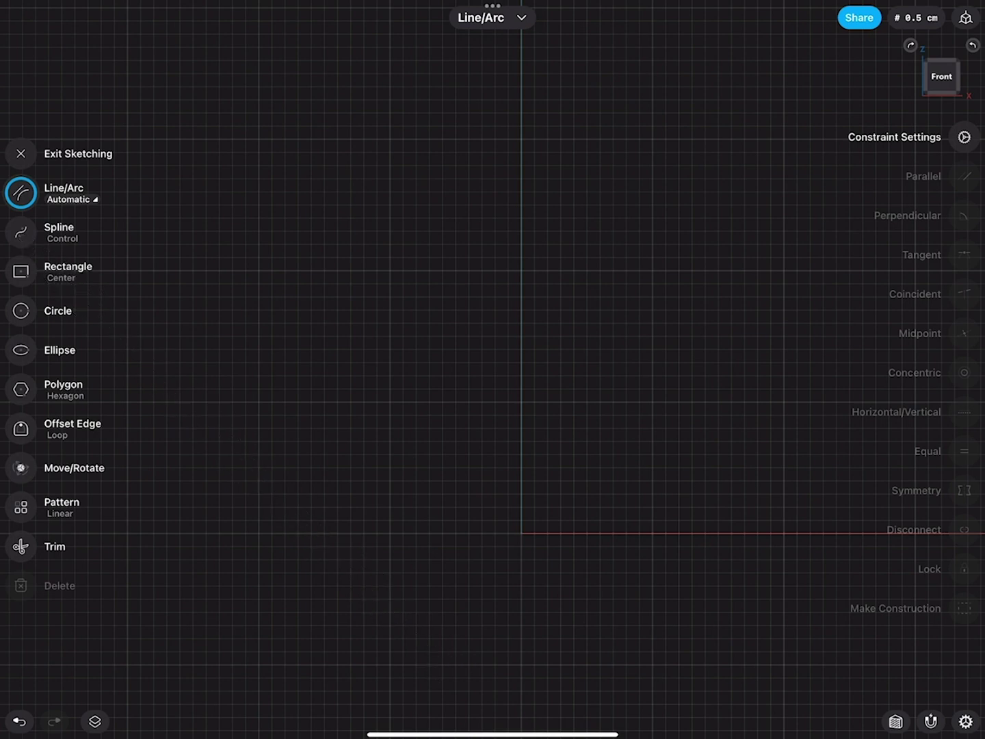
pyautogui.moveTo(521, 533); pyautogui.dragTo(389, 533)
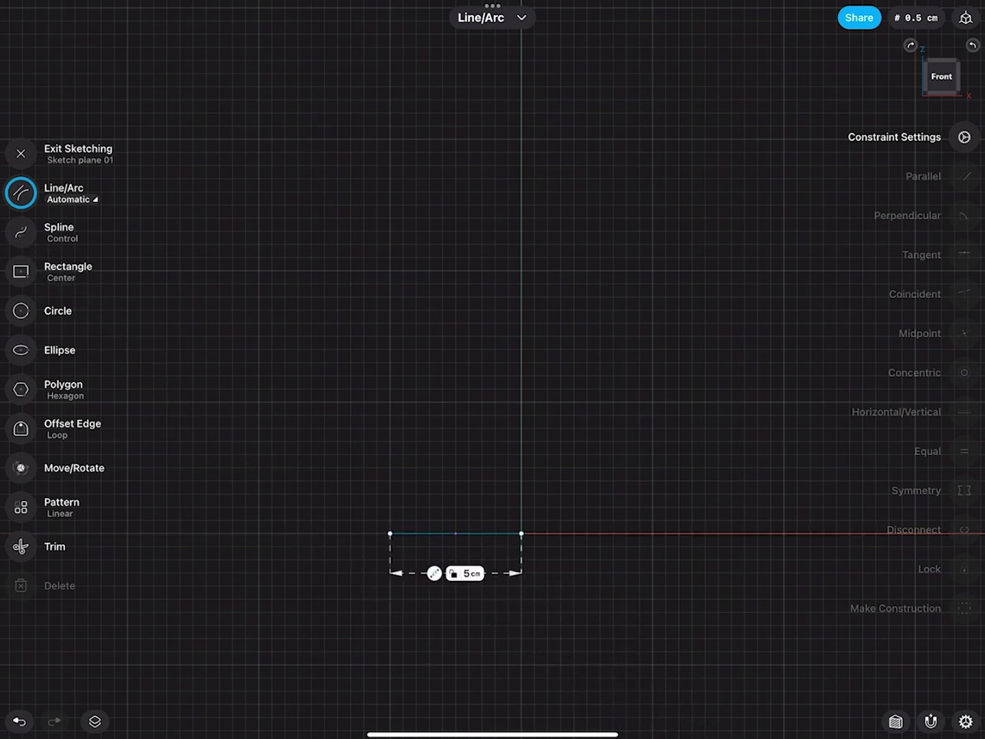
pyautogui.moveTo(521, 532)
pyautogui.mouseDown()
pyautogui.moveTo(535, 153)
pyautogui.moveTo(457, 152)
pyautogui.moveTo(457, 270)
pyautogui.mouseUp()
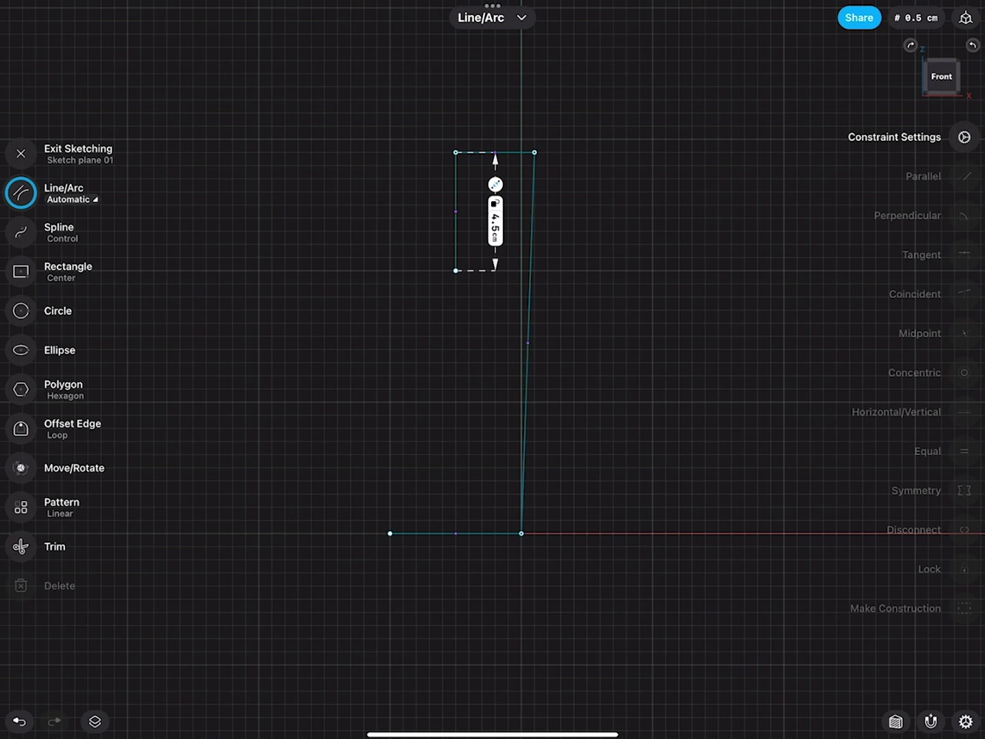
pyautogui.moveTo(390, 533); pyautogui.dragTo(391, 323)
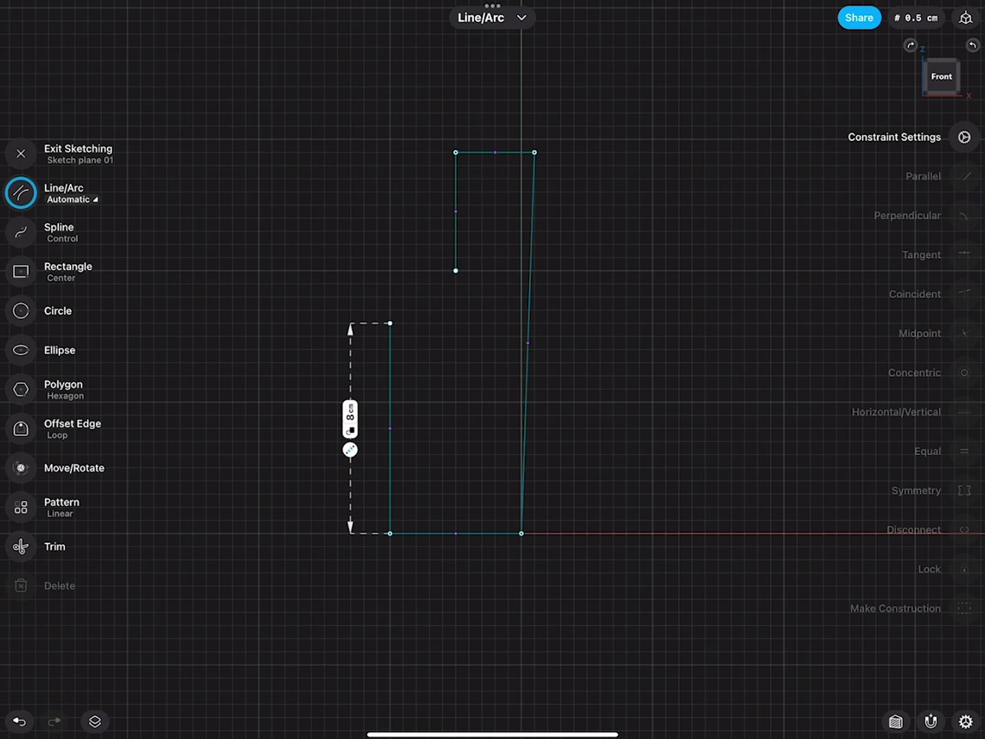
# Step: Select all edges of the five-edge outline
pyautogui.click(521, 533)
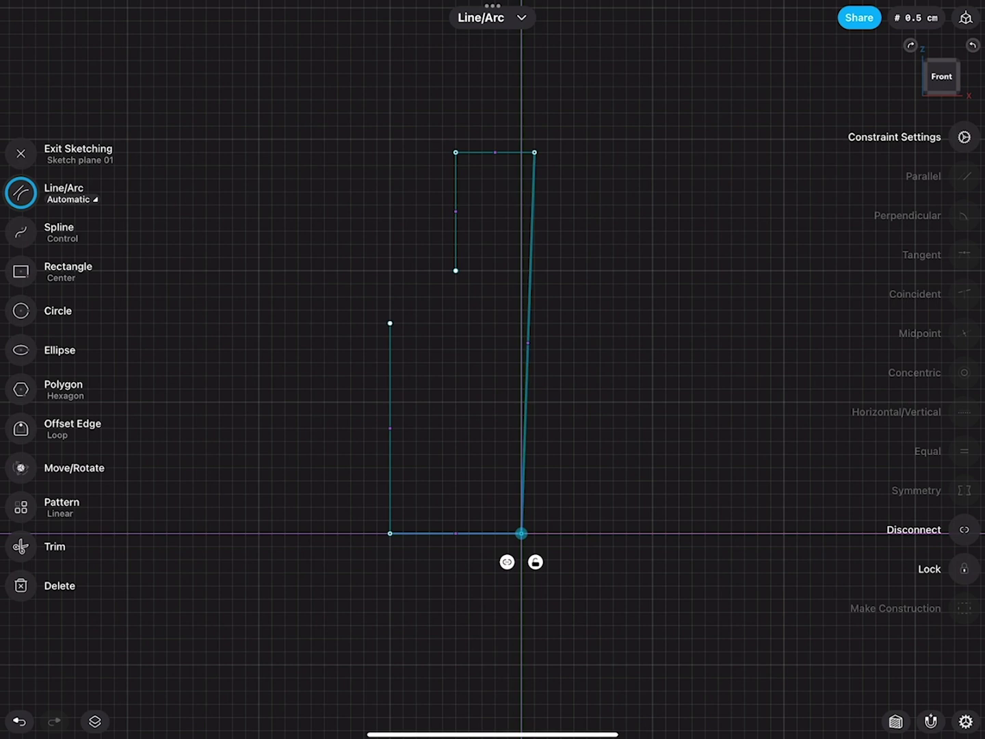
pyautogui.click(536, 562)
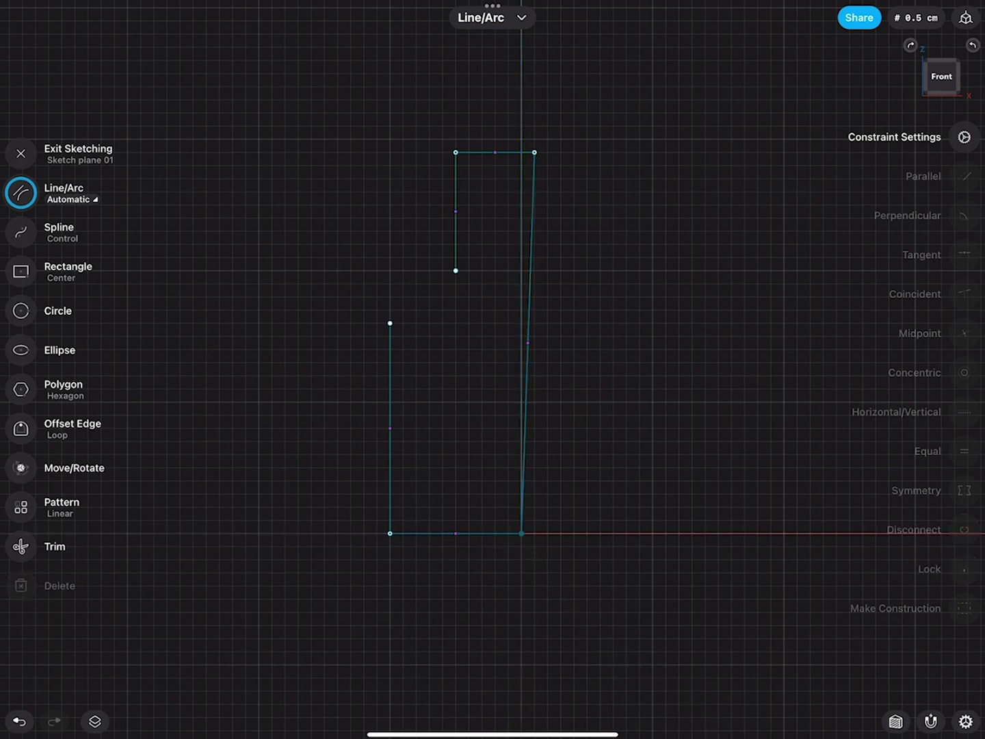
pyautogui.doubleClick(531, 221)
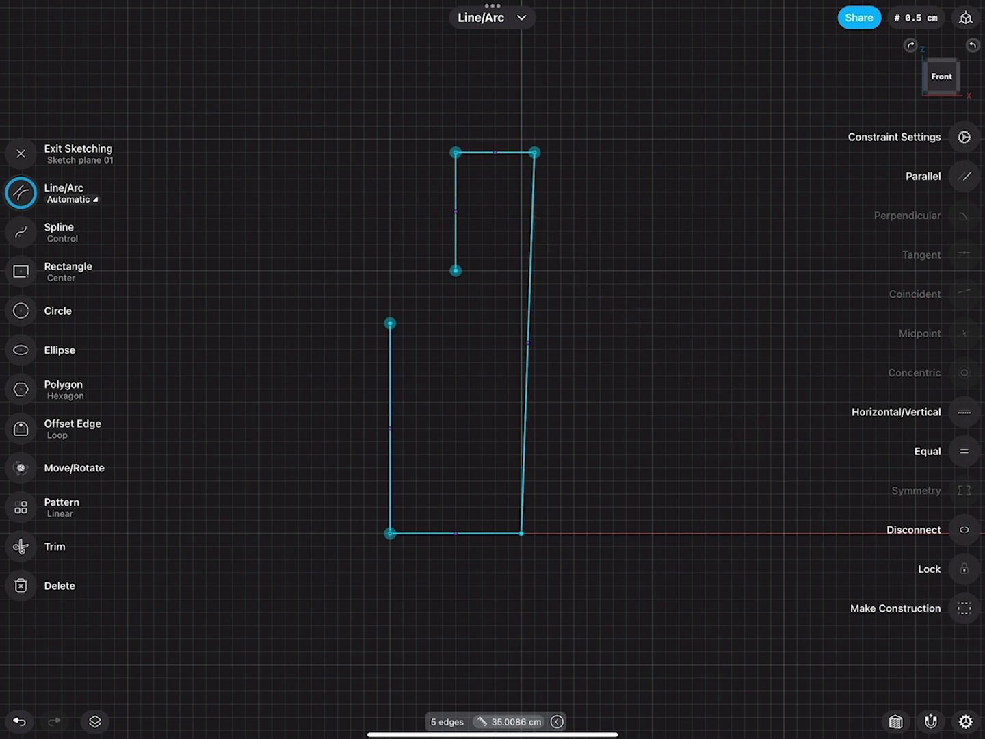
# Step: Make the edges horizontal/vertical and set the bottom to 3 cm and the top to 1 cm
pyautogui.click(964, 414)
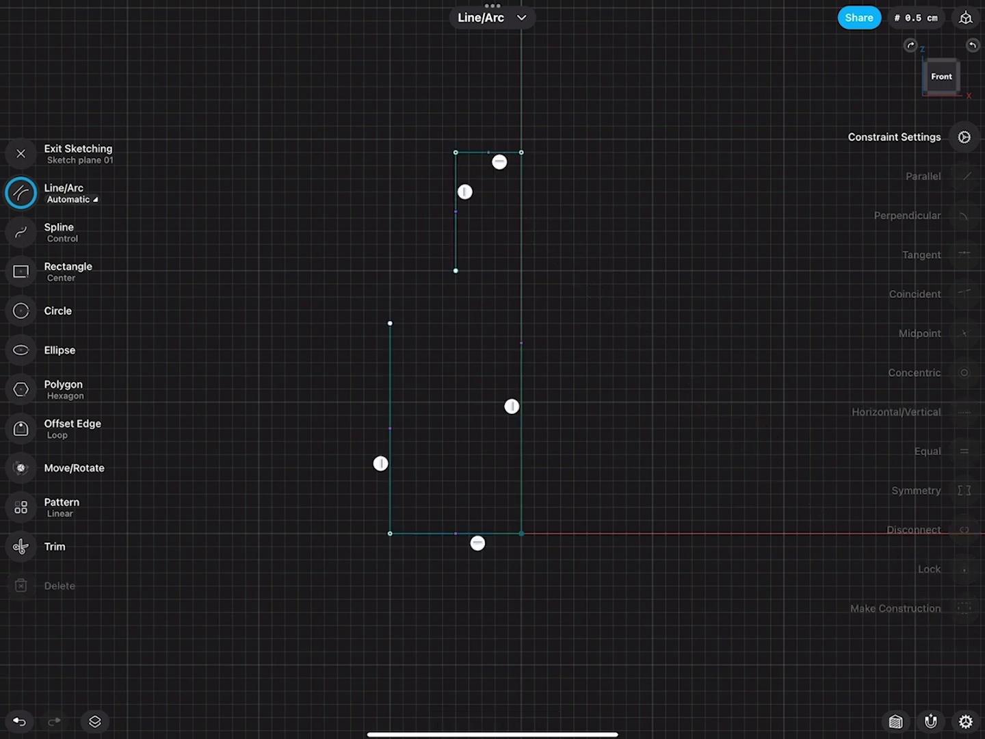
pyautogui.click(480, 533)
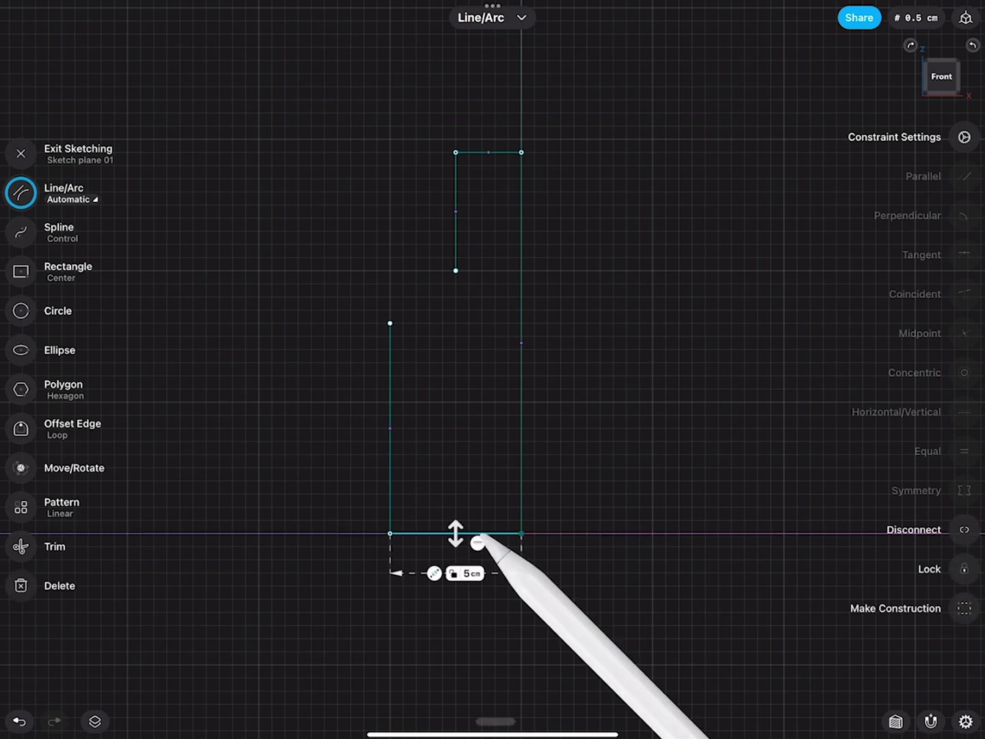
pyautogui.click(468, 574)
pyautogui.click(490, 632)
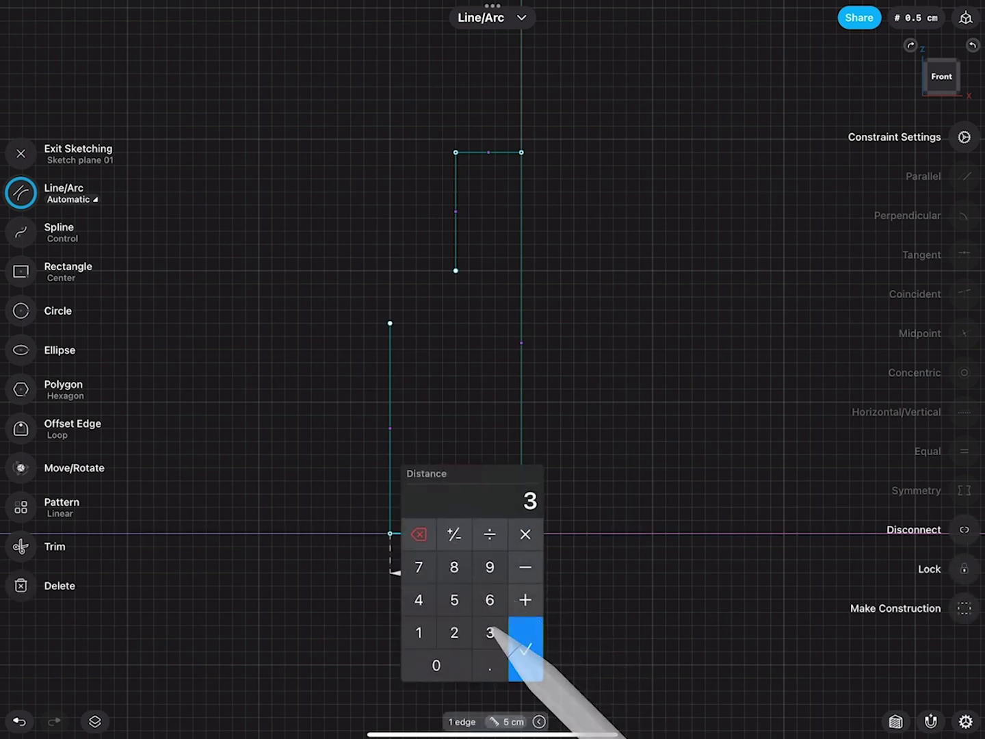
pyautogui.click(526, 649)
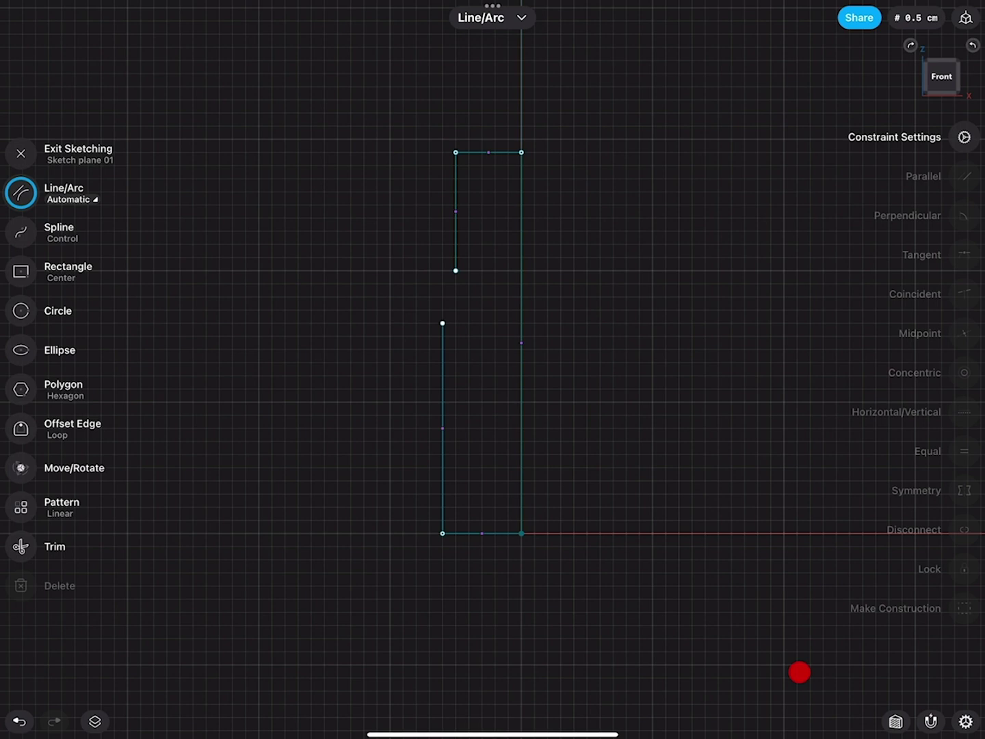
pyautogui.click(492, 152)
pyautogui.click(501, 192)
pyautogui.click(451, 251)
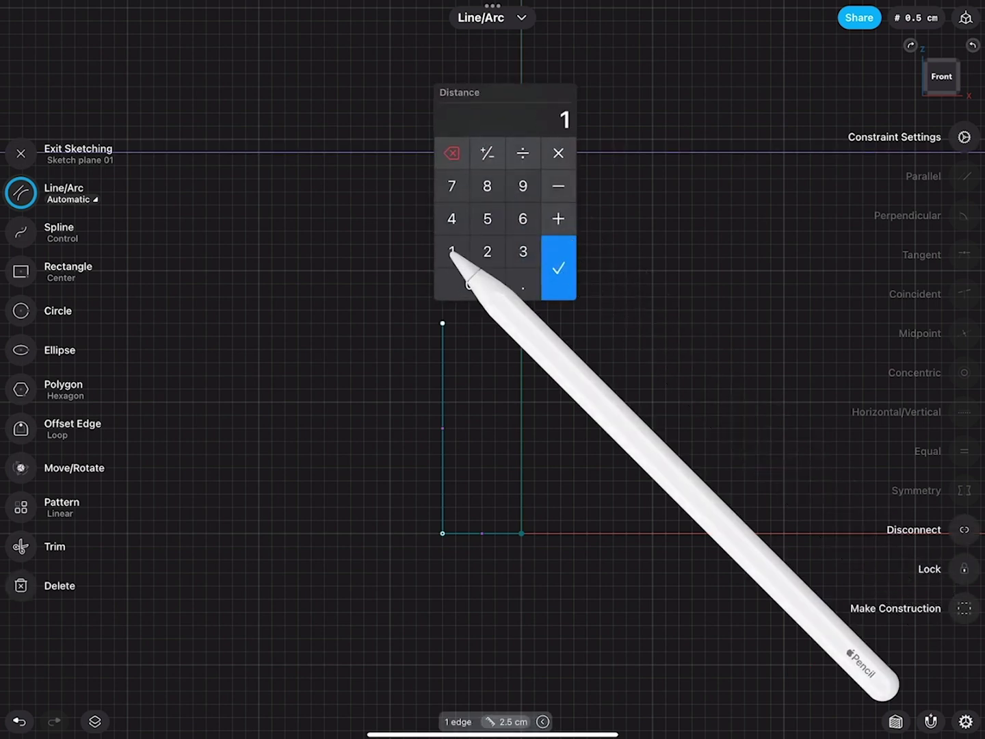
pyautogui.click(559, 268)
# Step: Give the short top edge and long right side new lengths, and extend the left line upward
pyautogui.click(495, 241)
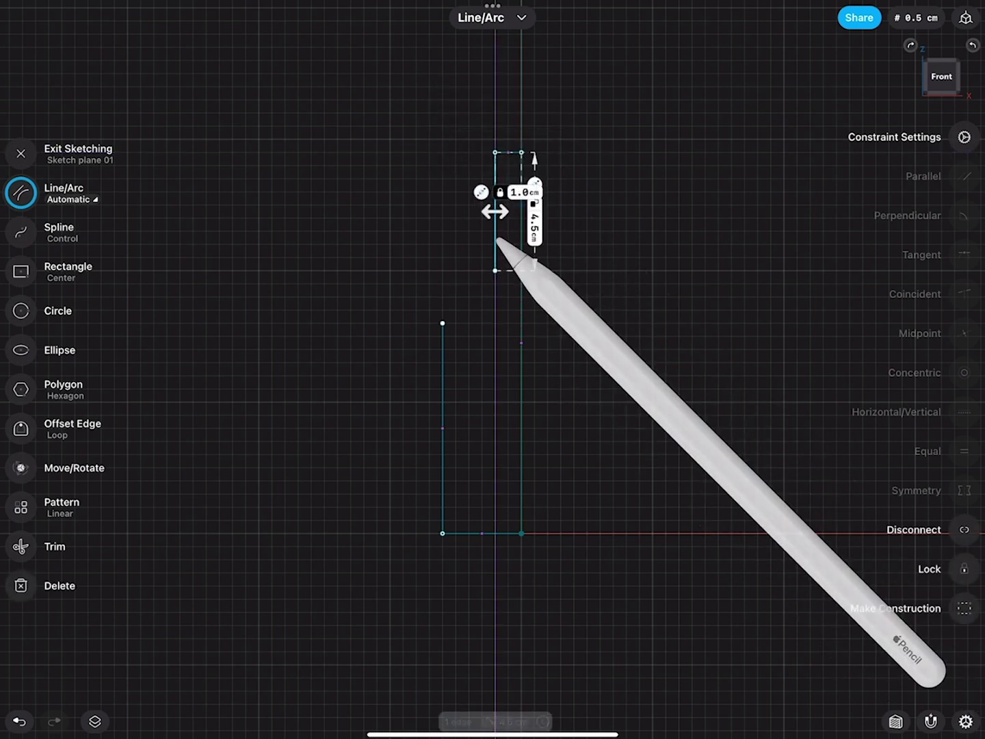
pyautogui.moveTo(508, 249); pyautogui.dragTo(428, 245)
pyautogui.click(418, 240)
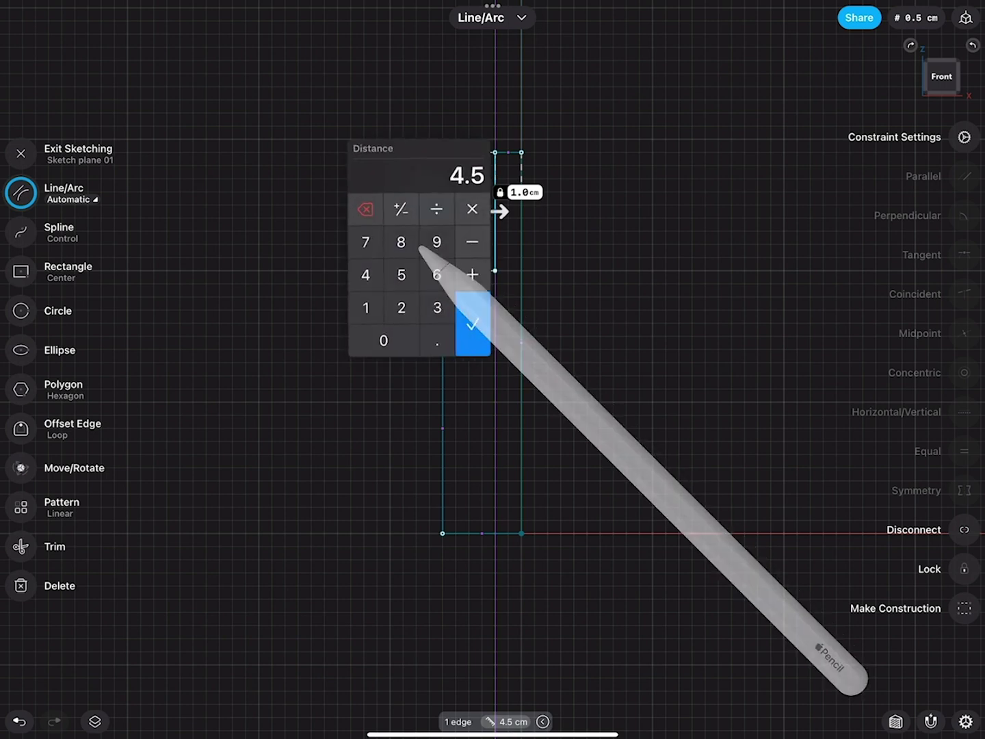
pyautogui.click(400, 309)
pyautogui.click(473, 324)
pyautogui.click(522, 316)
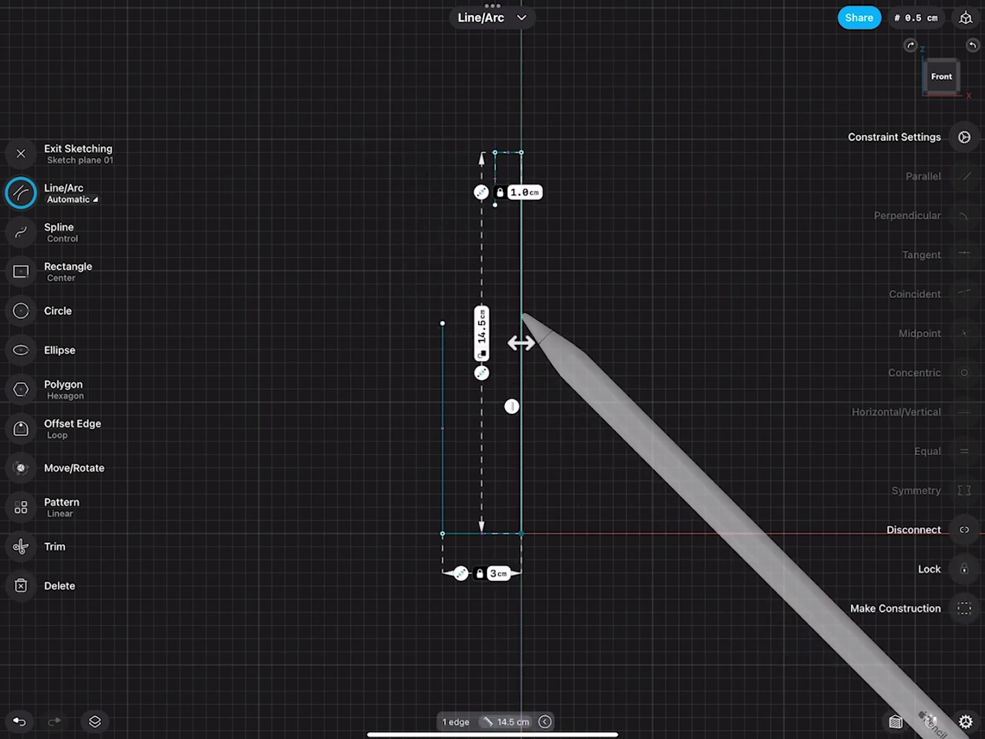
pyautogui.moveTo(483, 346); pyautogui.dragTo(590, 333)
pyautogui.click(587, 336)
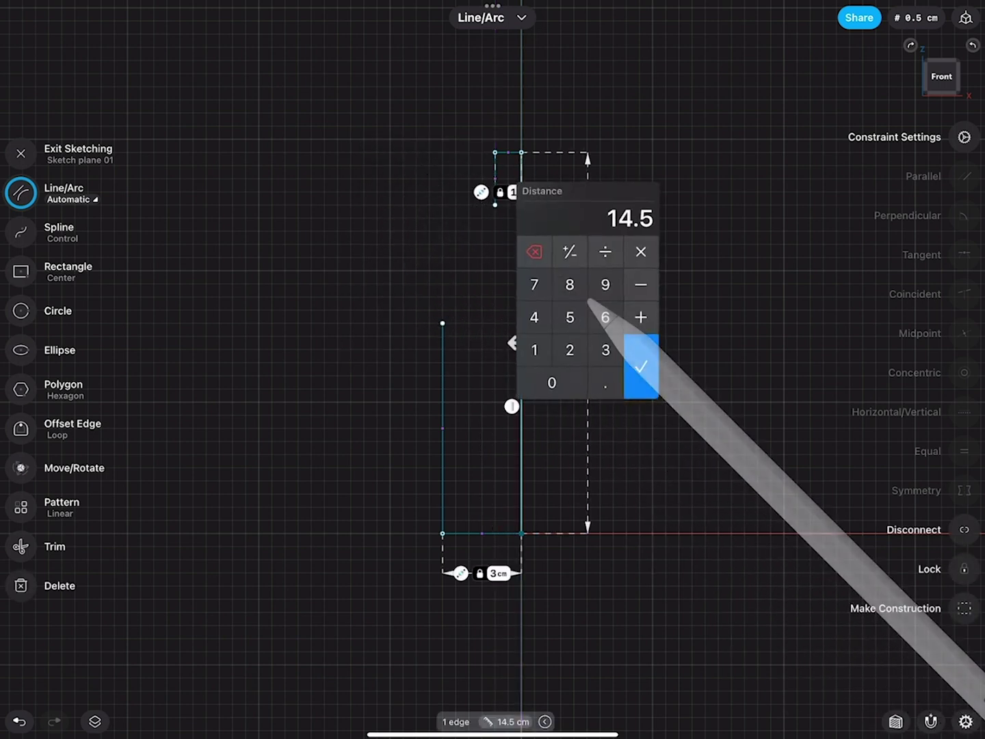
pyautogui.click(642, 367)
pyautogui.scroll(-5, 592, 339)
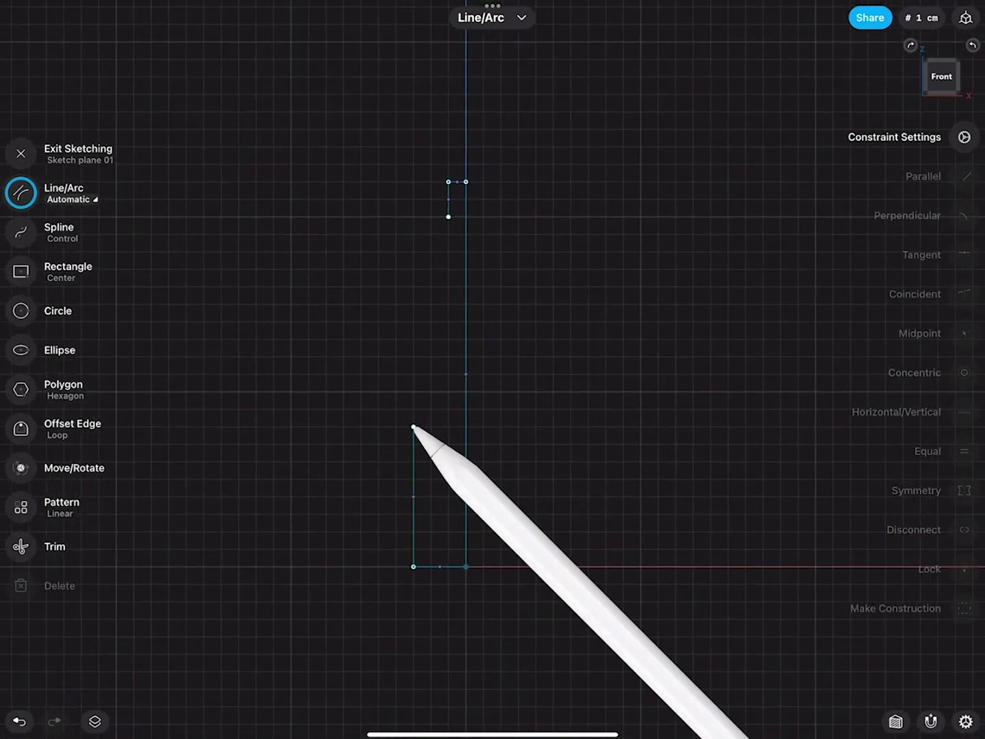
pyautogui.moveTo(414, 427); pyautogui.dragTo(413, 269)
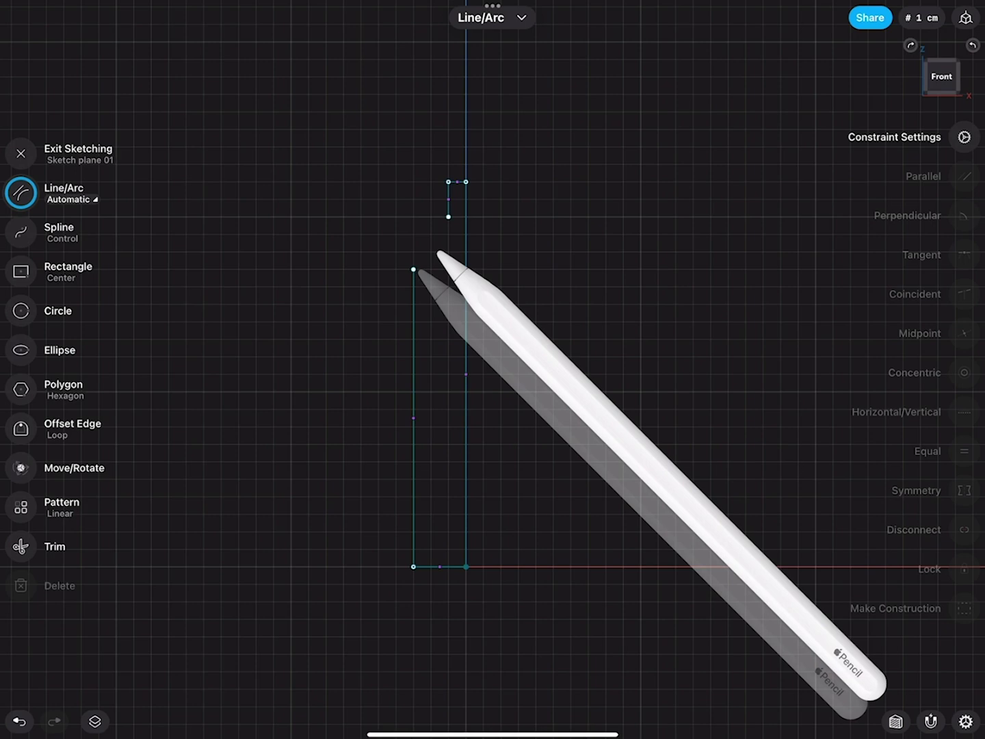
pyautogui.scroll(5, 516, 291)
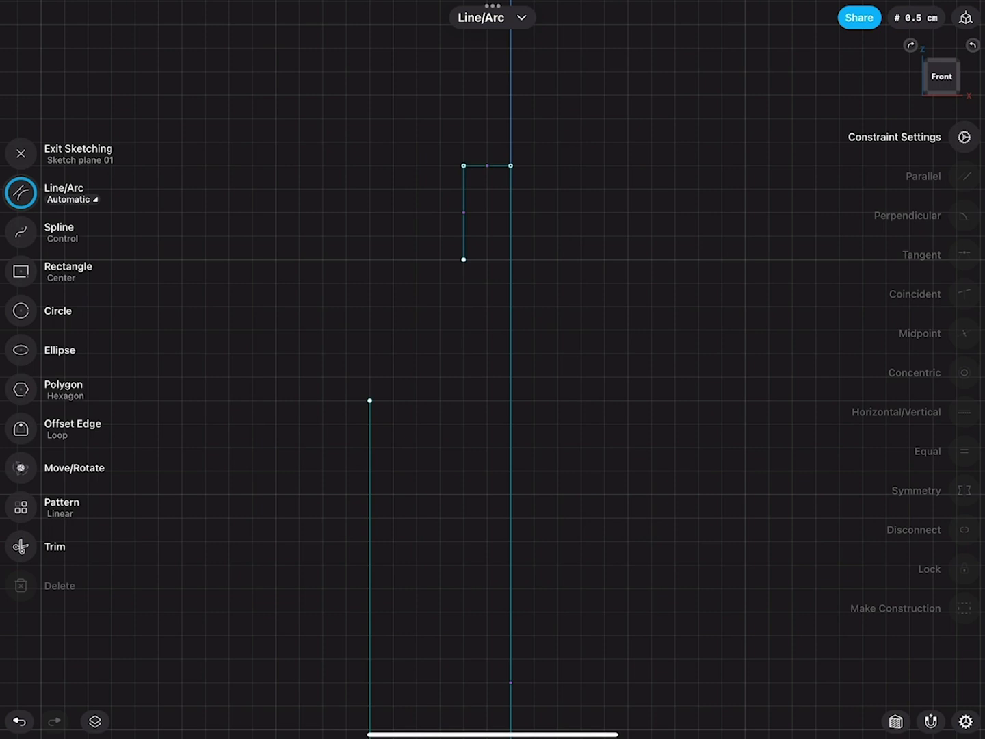
# Step: Draw a shoulder arc from the neck line, tangent to the long vertical side
pyautogui.moveTo(369, 400); pyautogui.dragTo(460, 261)
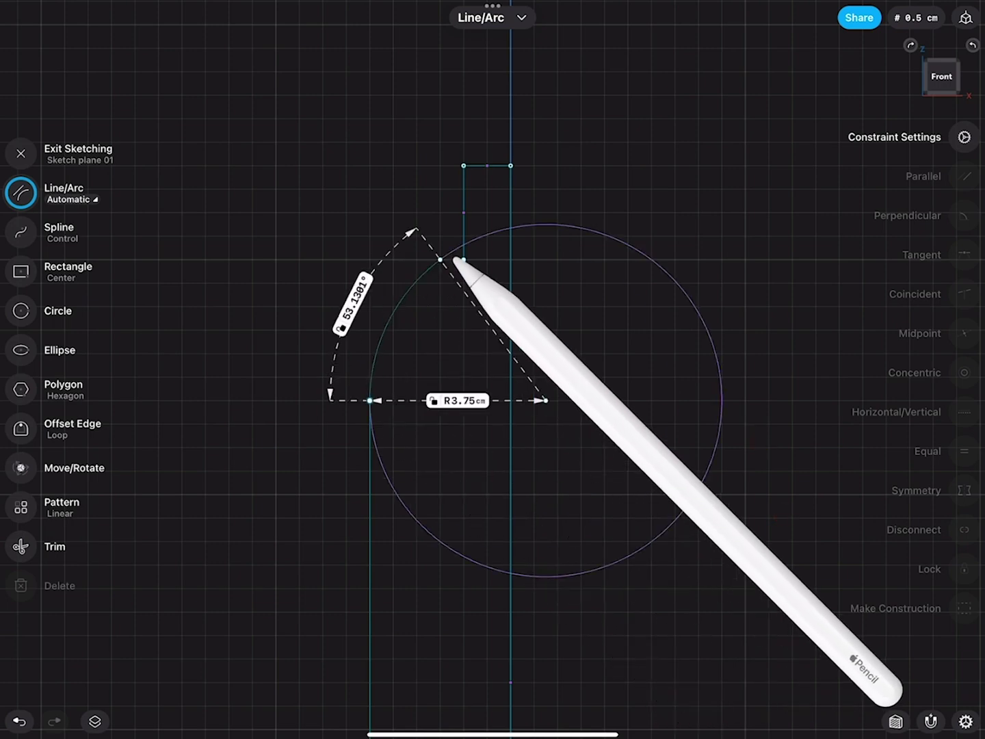
pyautogui.click(381, 342)
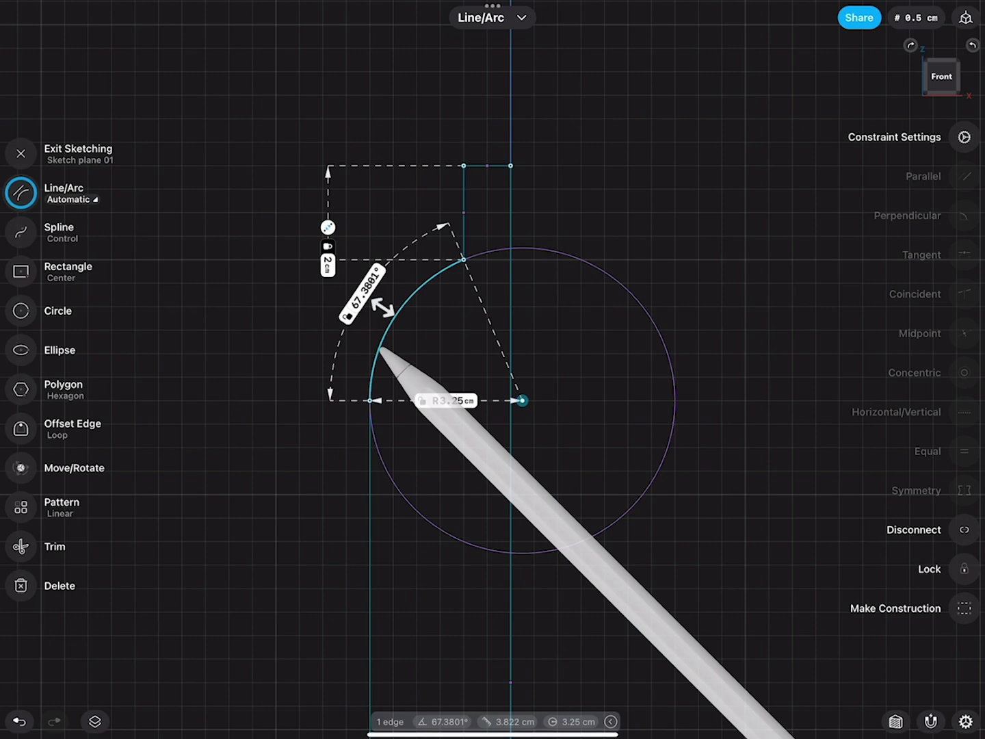
pyautogui.click(370, 471)
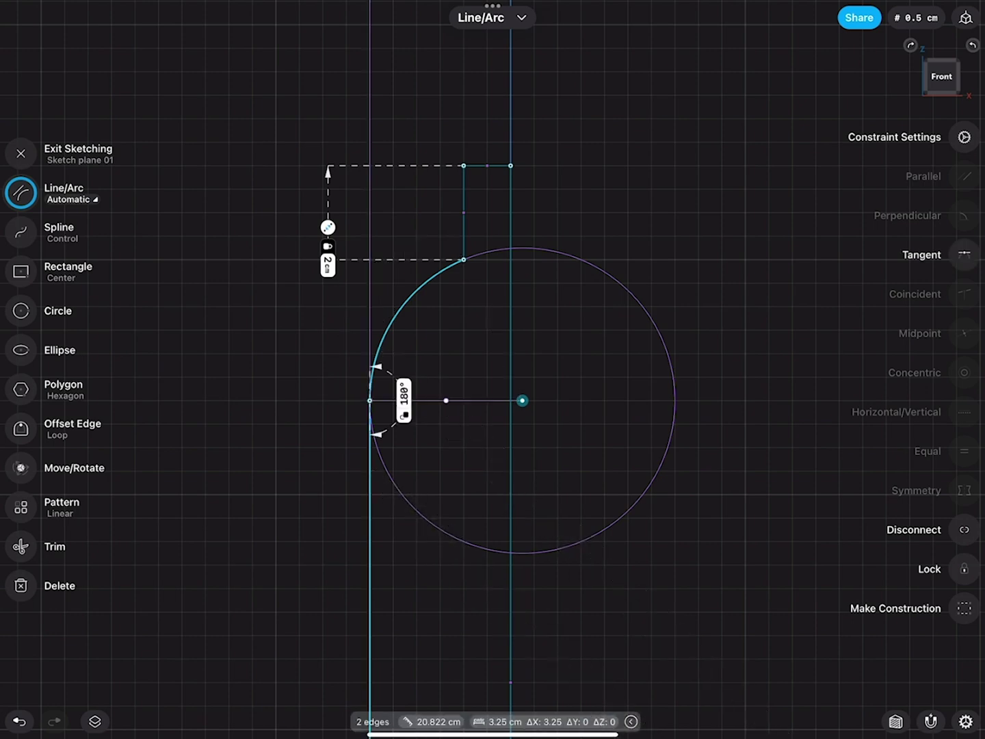
pyautogui.click(964, 254)
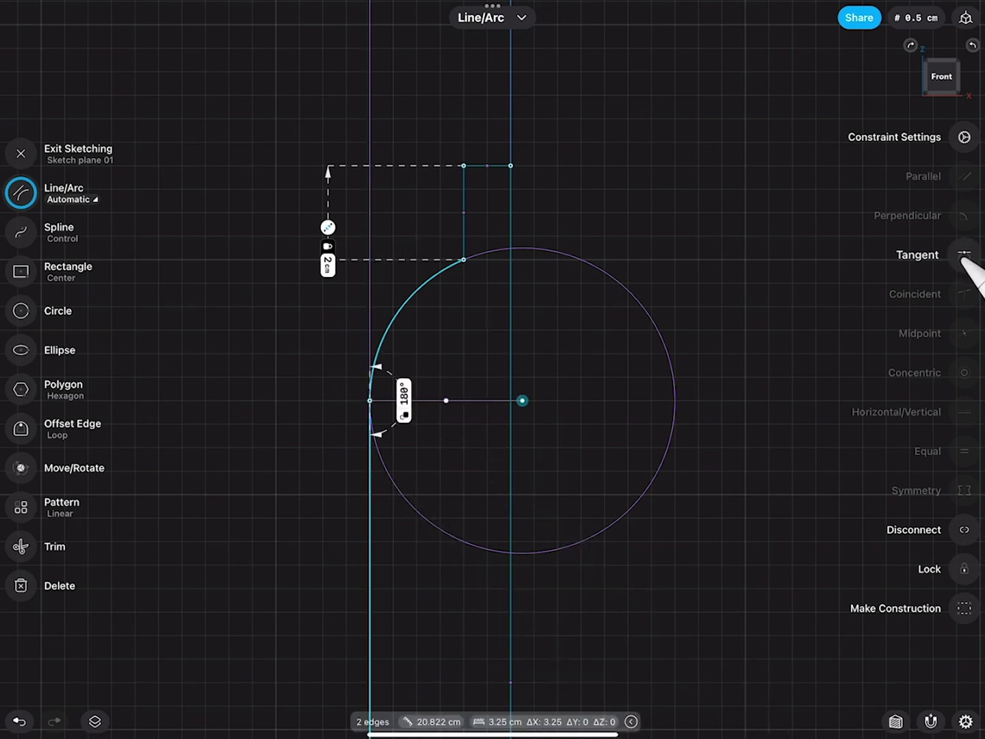
pyautogui.scroll(-1, 584, 335)
pyautogui.scroll(-2, 583, 335)
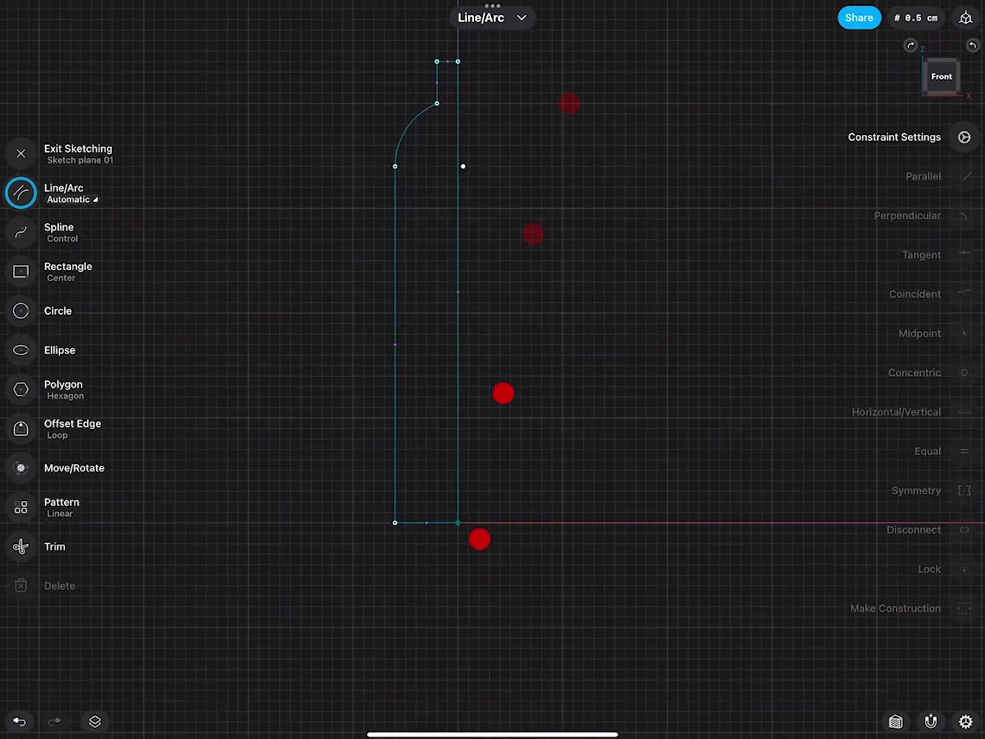
pyautogui.scroll(3, 524, 373)
pyautogui.scroll(-2, 535, 359)
pyautogui.scroll(3, 538, 347)
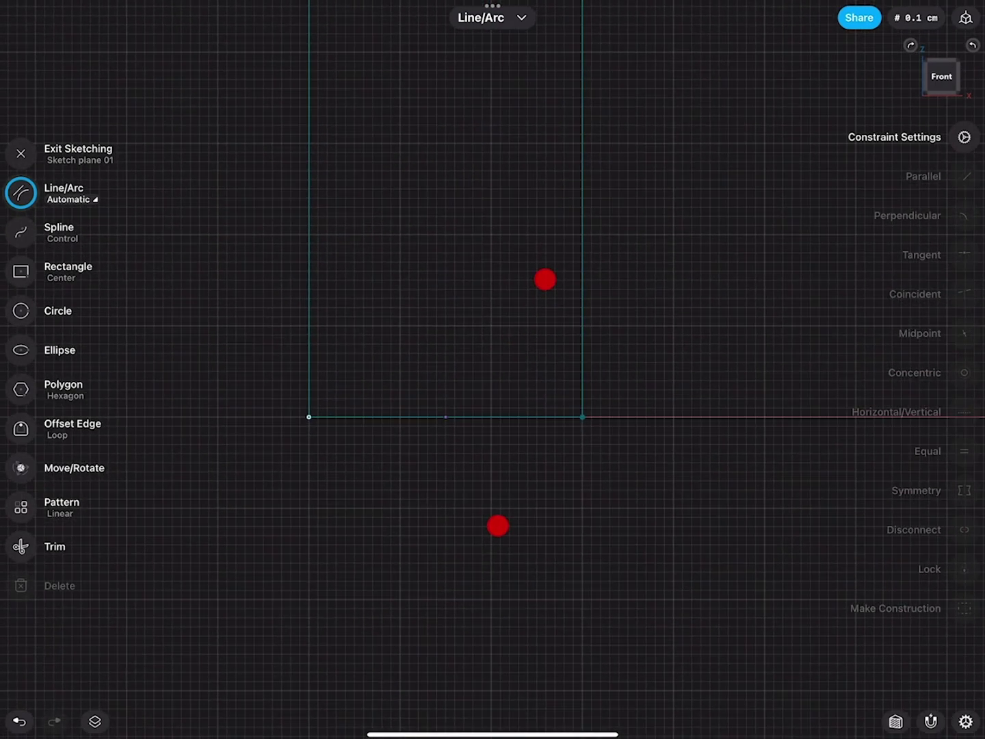
pyautogui.scroll(1, 541, 417)
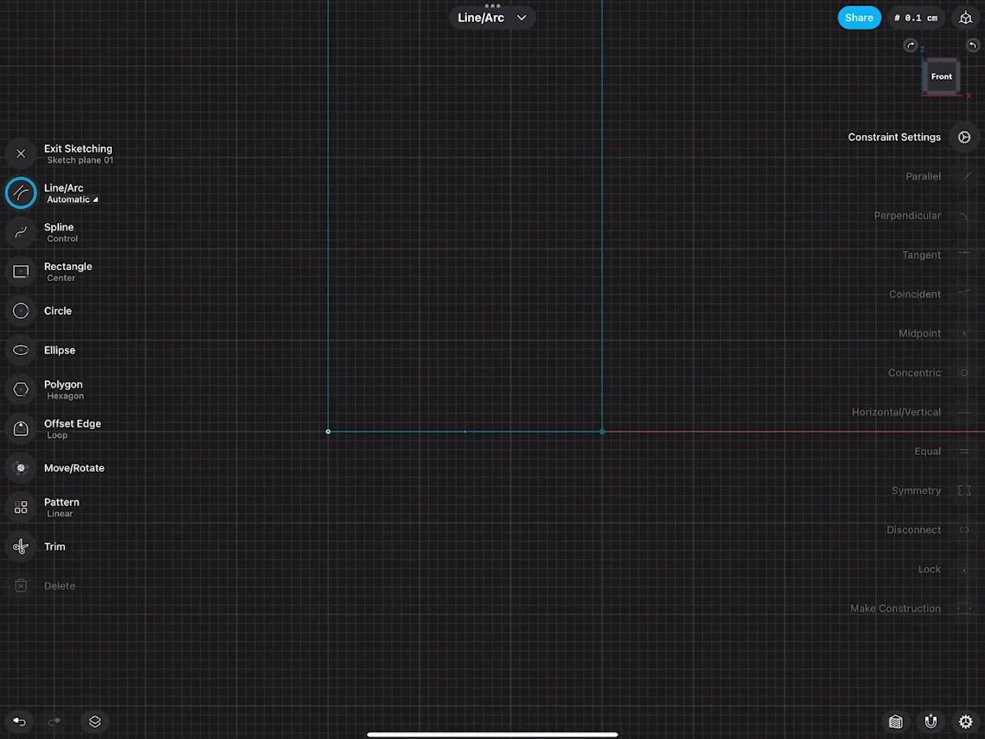
# Step: In arc-only mode, draw a bottom-left corner arc tangent to the bottom edge
pyautogui.click(31, 192)
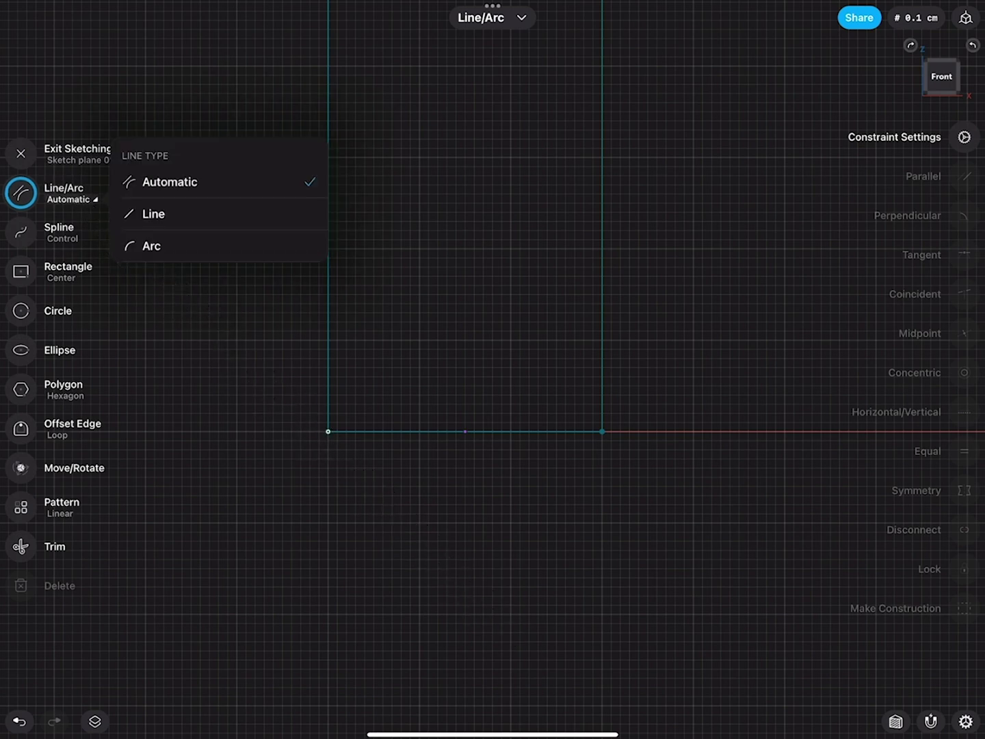
pyautogui.click(152, 245)
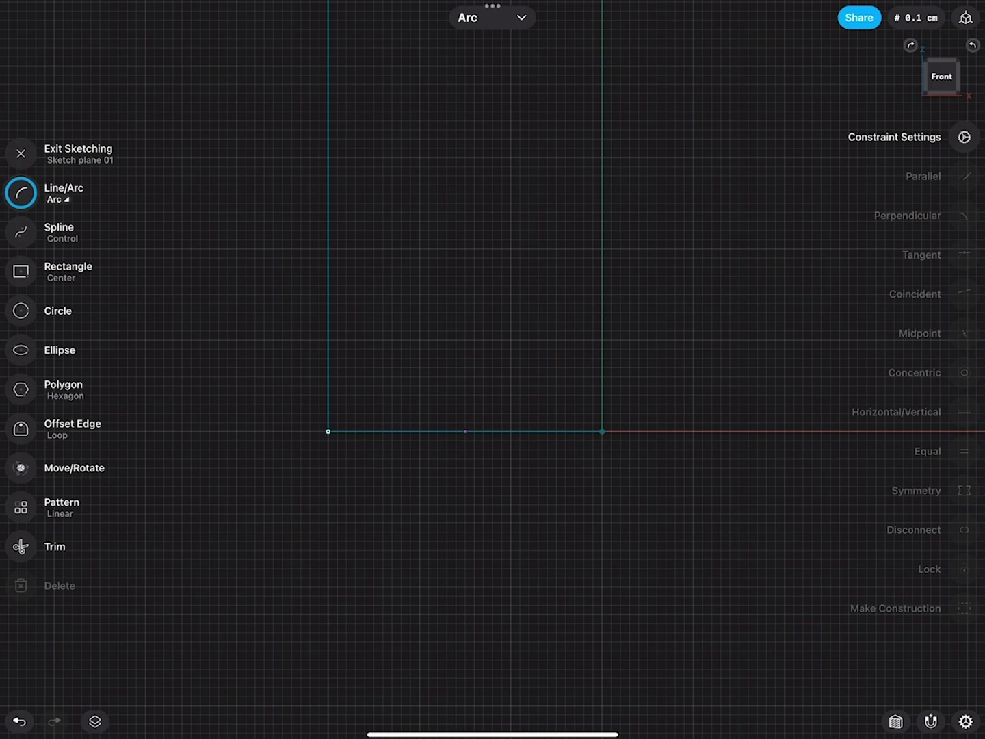
pyautogui.moveTo(329, 267); pyautogui.dragTo(411, 431)
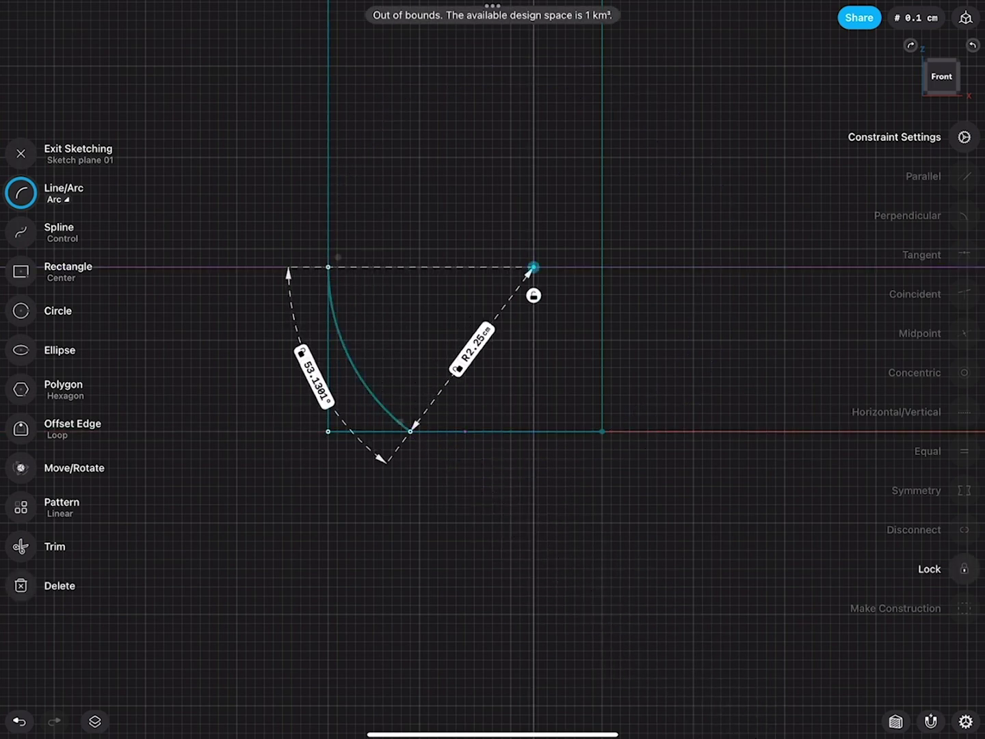
pyautogui.click(344, 348)
pyautogui.click(329, 194)
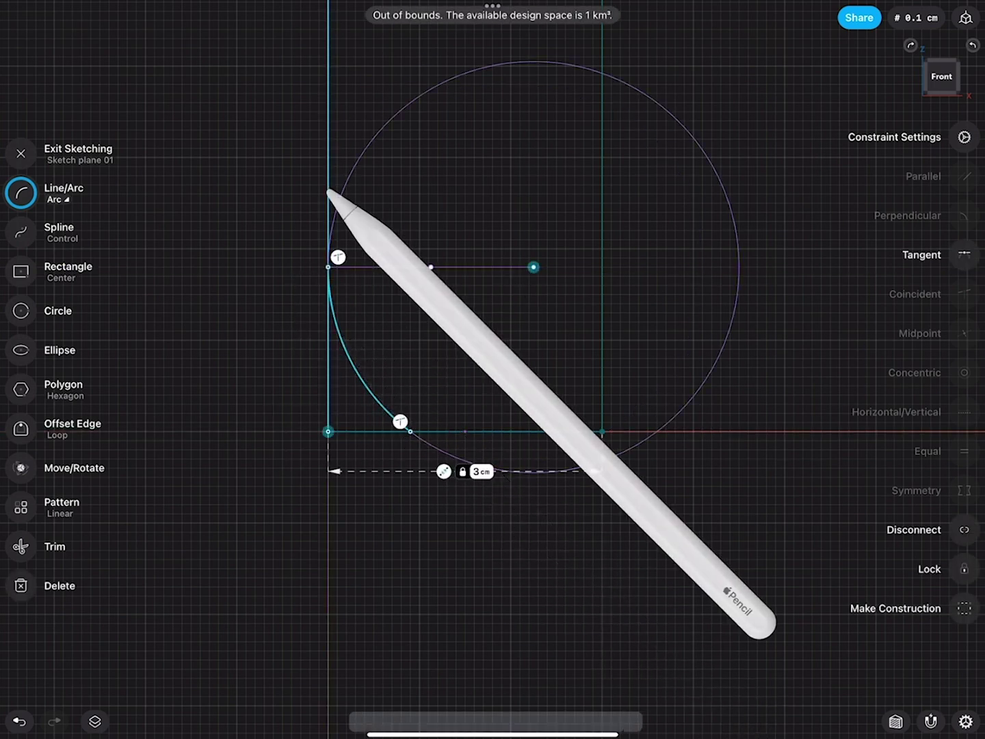
pyautogui.moveTo(329, 267); pyautogui.dragTo(531, 435)
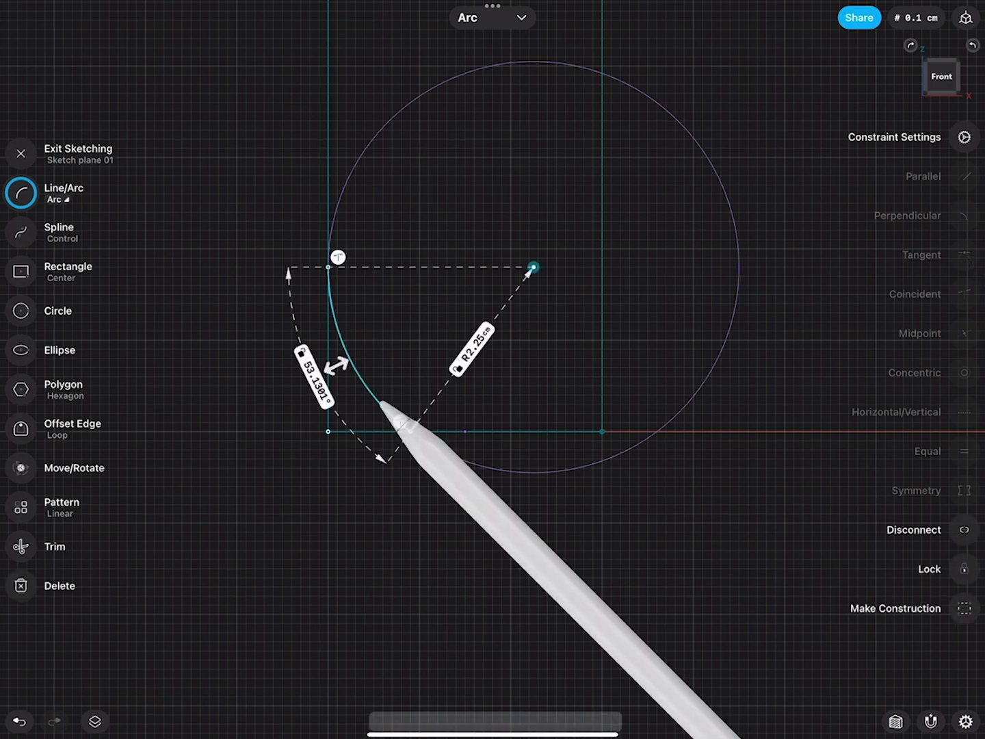
pyautogui.click(964, 254)
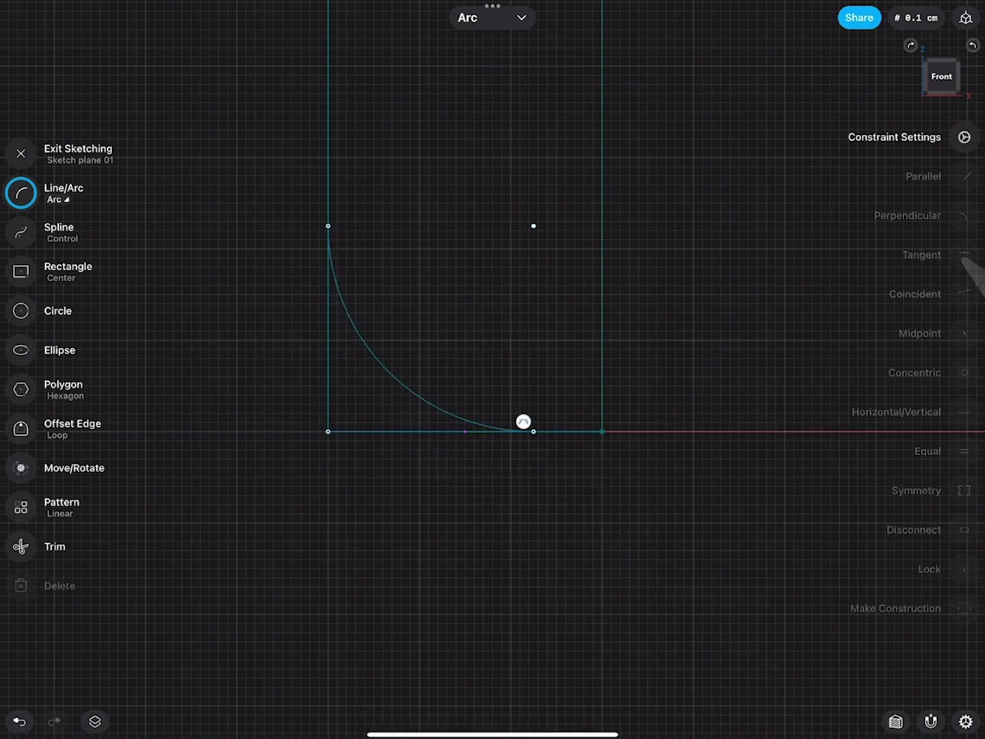
# Step: Set the corner arc's radius to 1 cm and lock it
pyautogui.click(399, 384)
pyautogui.moveTo(398, 383)
pyautogui.mouseDown()
pyautogui.moveTo(391, 421)
pyautogui.moveTo(487, 354)
pyautogui.moveTo(451, 384)
pyautogui.mouseUp()
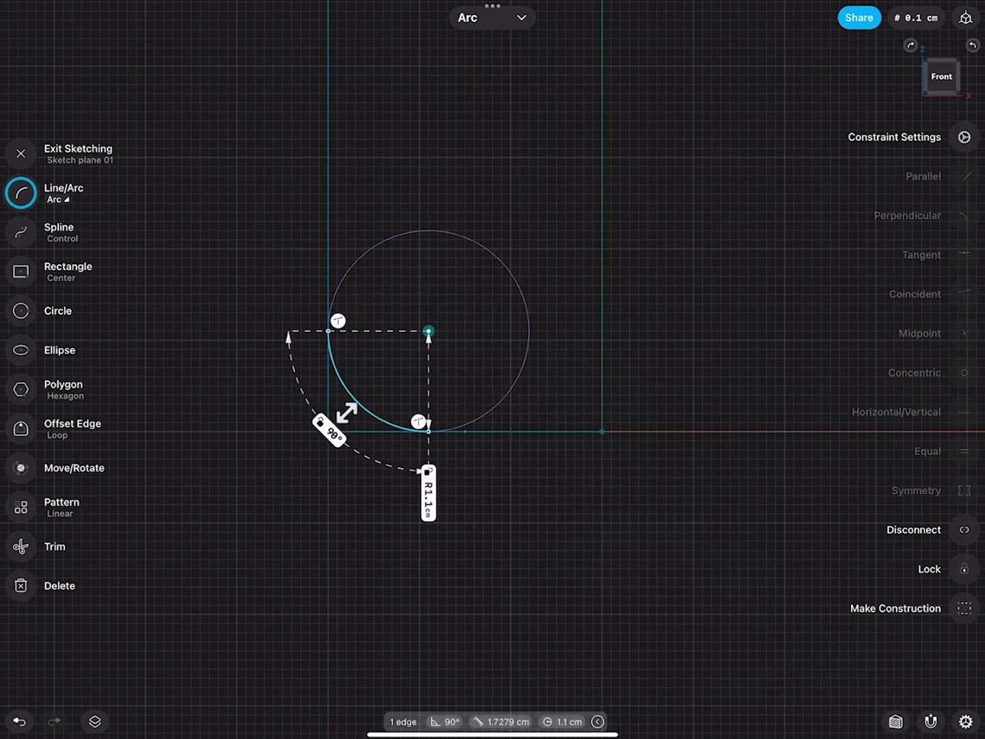
pyautogui.click(429, 494)
pyautogui.click(376, 560)
pyautogui.click(483, 576)
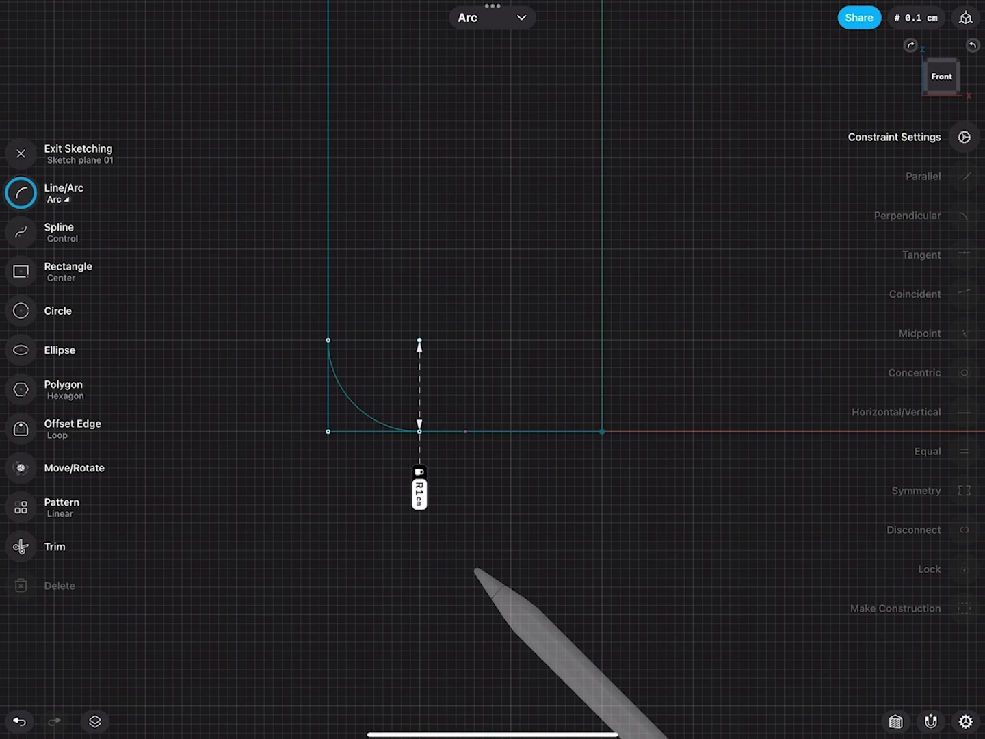
pyautogui.click(390, 425)
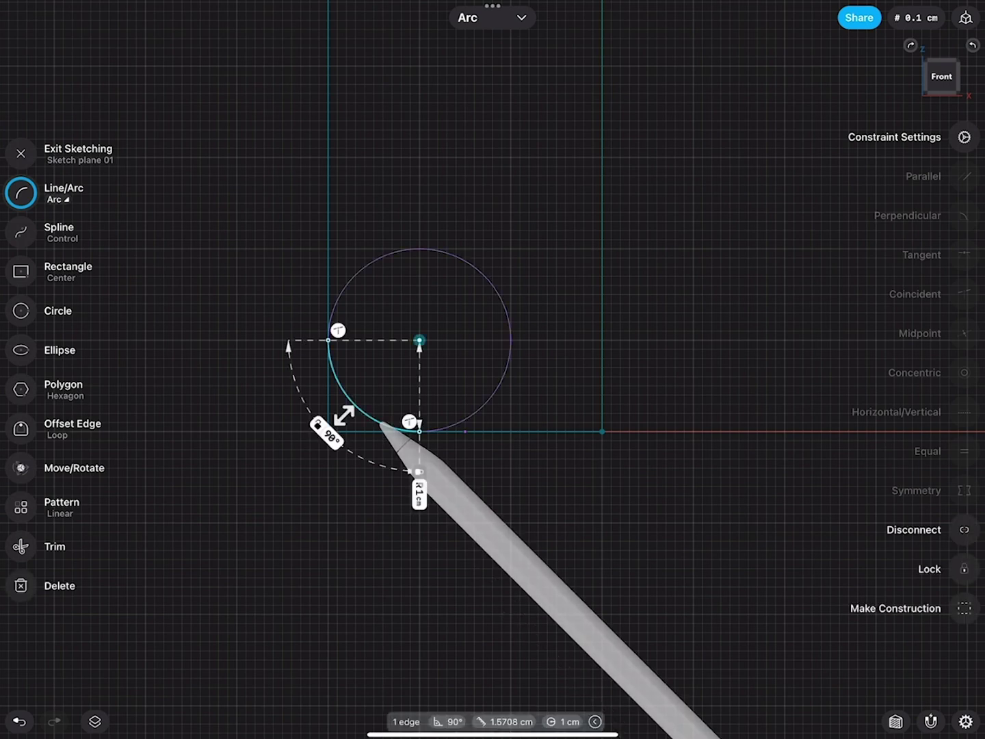
pyautogui.click(423, 475)
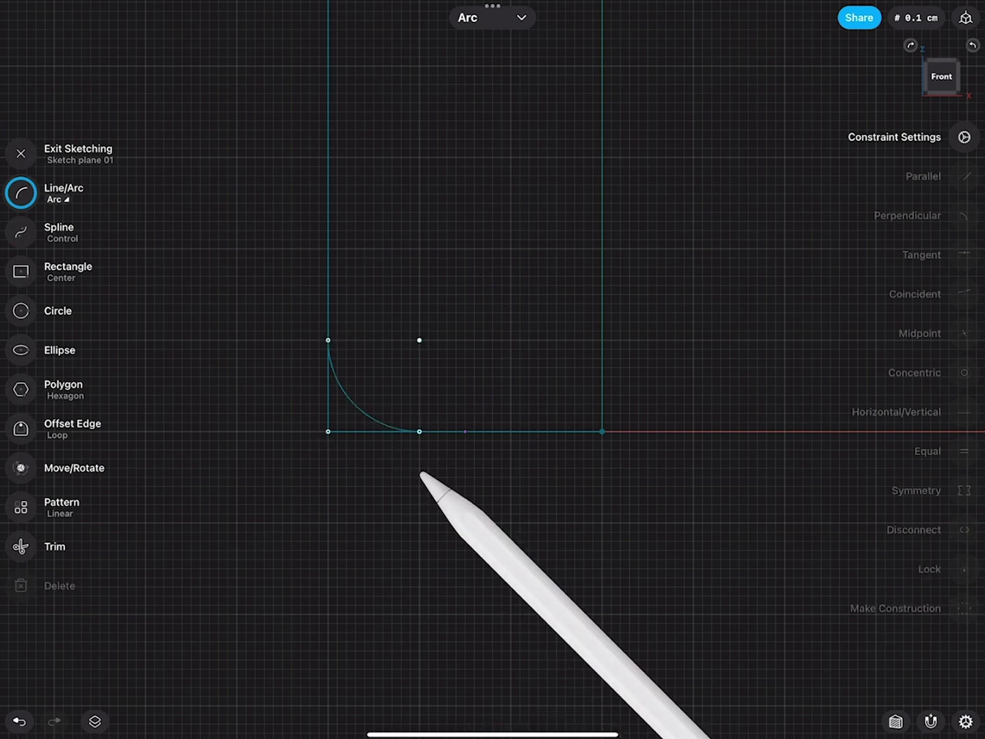
pyautogui.click(358, 412)
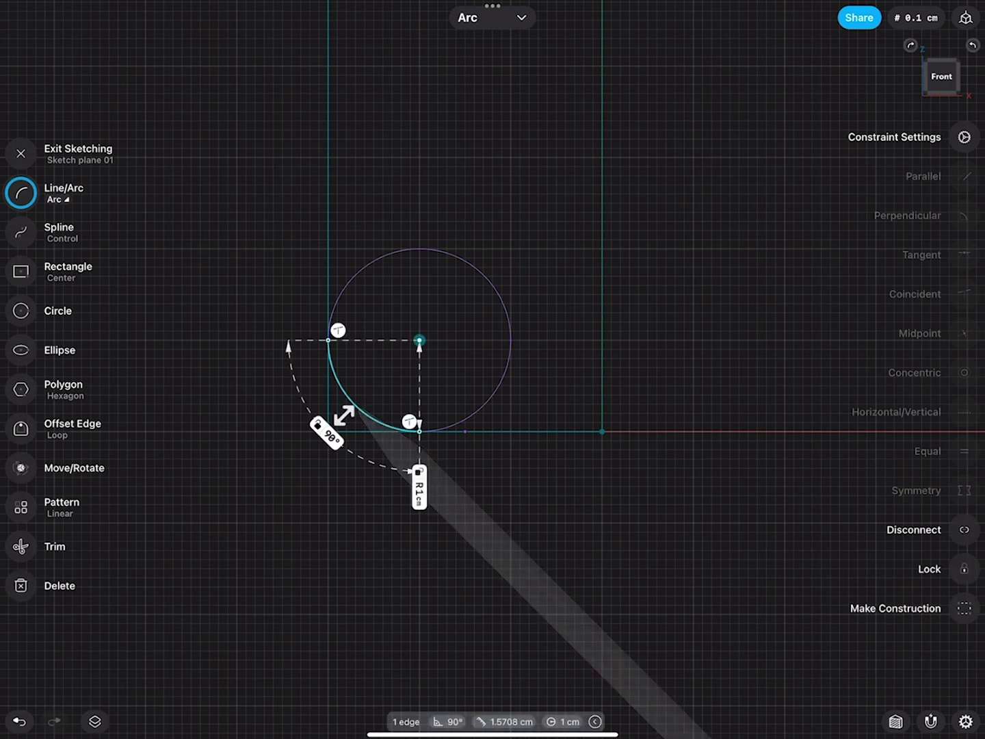
pyautogui.click(419, 486)
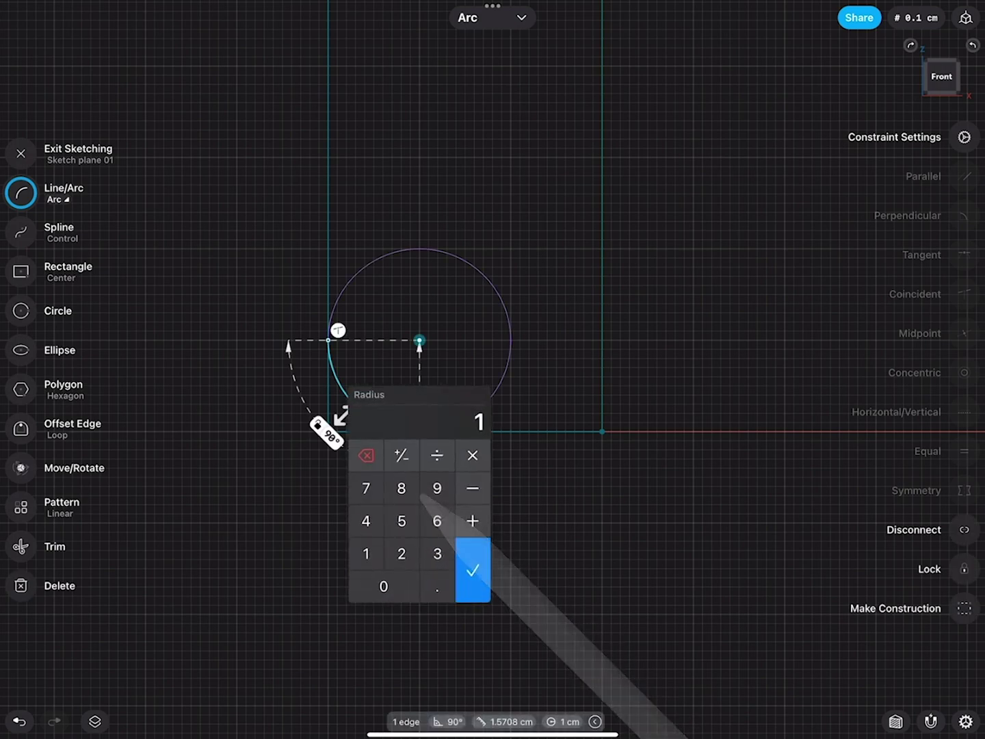
pyautogui.click(472, 567)
pyautogui.scroll(-5, 578, 385)
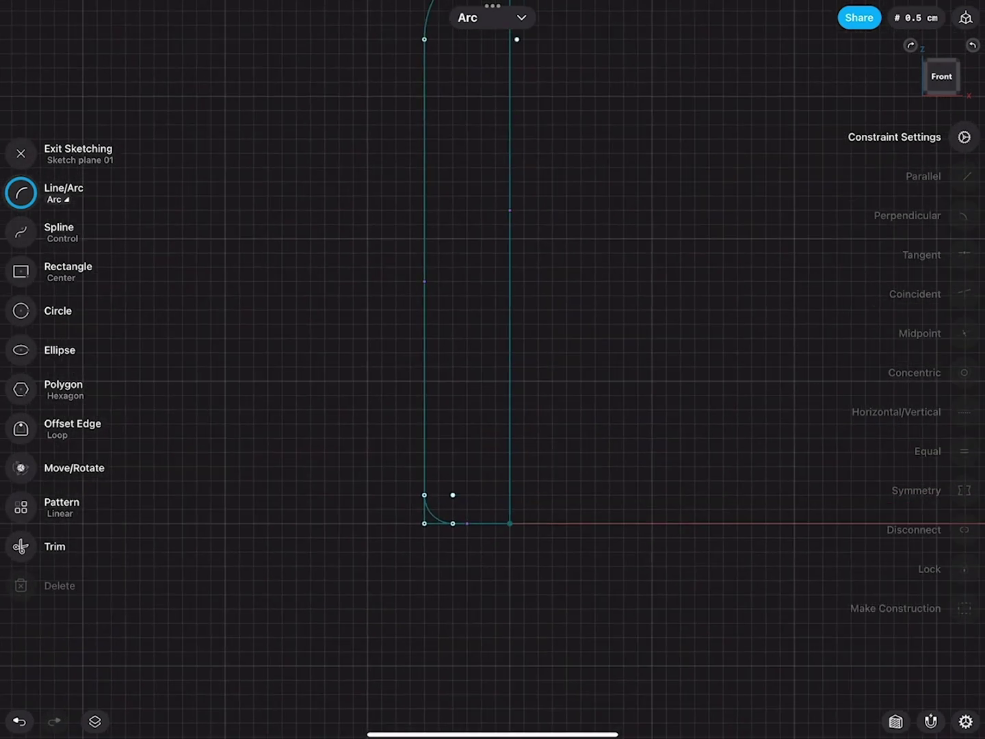
pyautogui.scroll(-3, 583, 395)
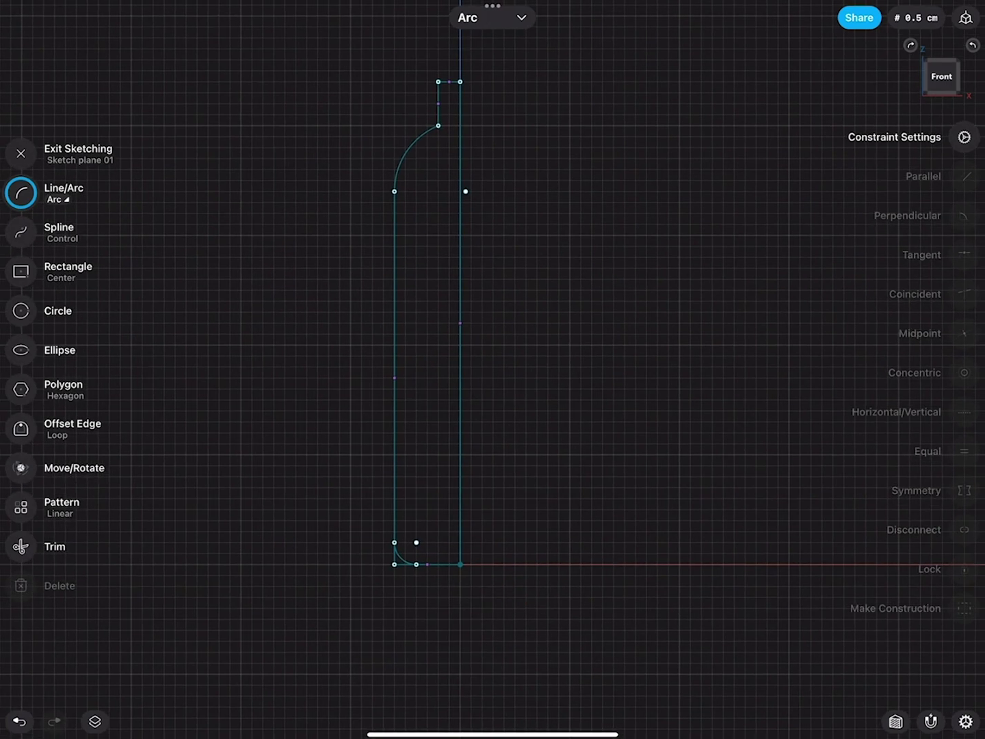
# Step: Revolve the profile 360° around its right vertical edge, then view the bottle isometrically
pyautogui.click(20, 154)
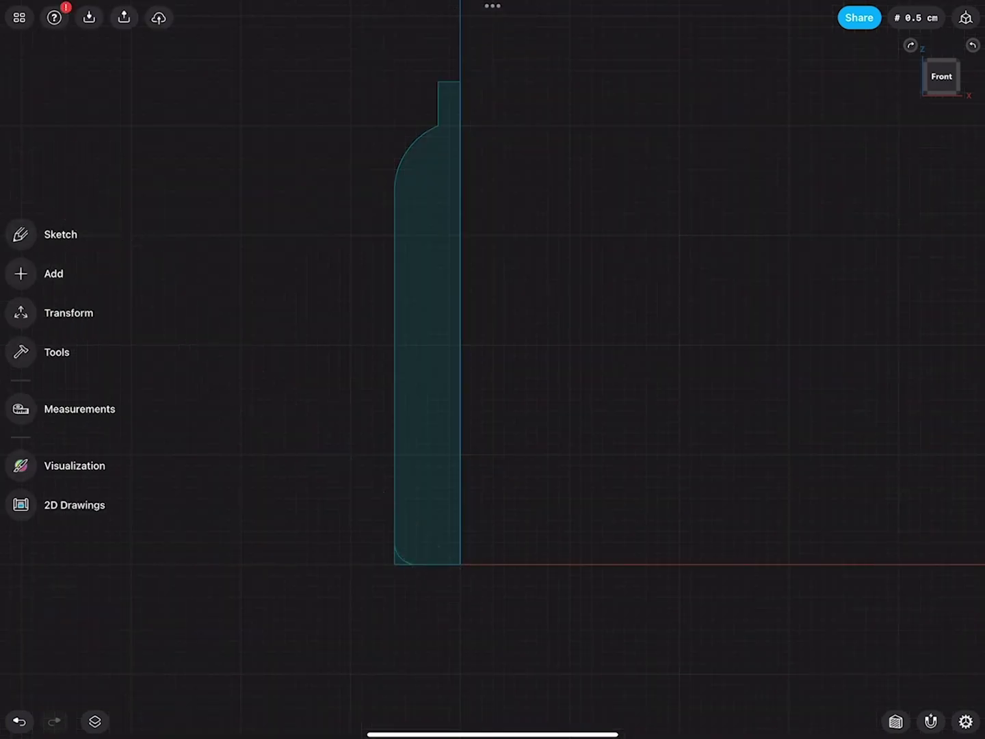
pyautogui.click(428, 235)
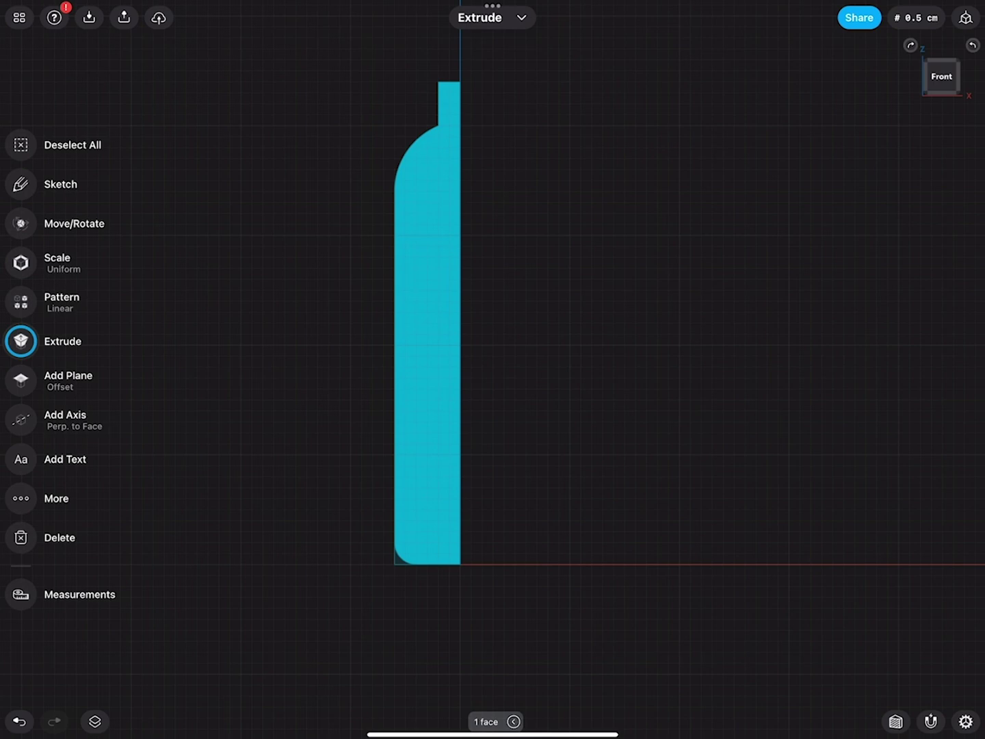
pyautogui.click(461, 275)
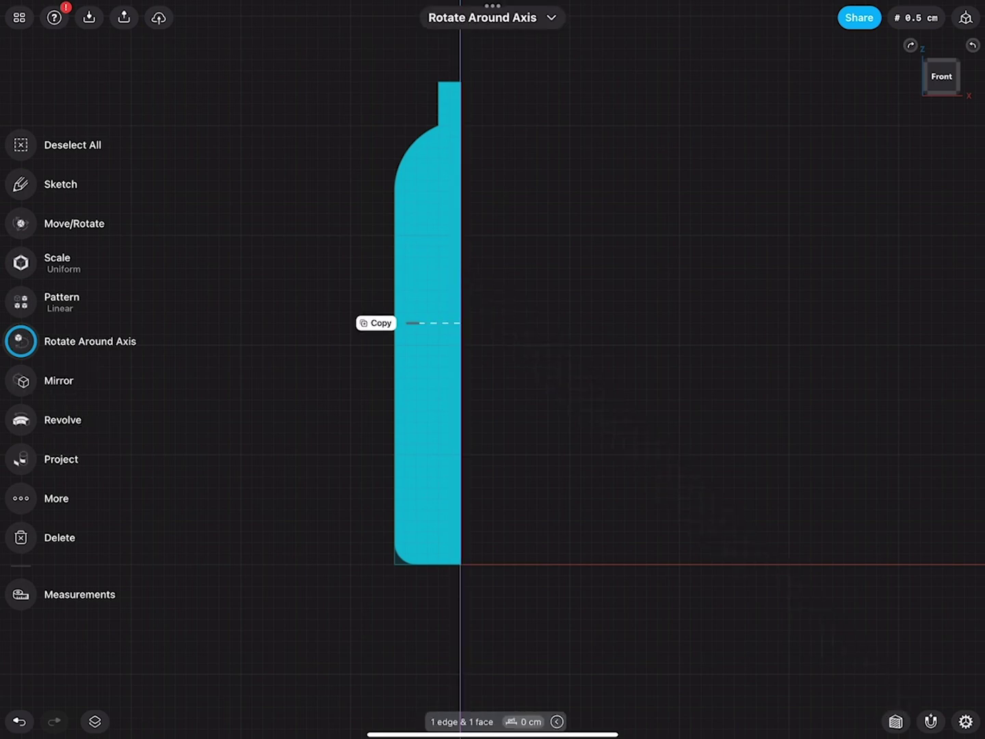
pyautogui.click(21, 420)
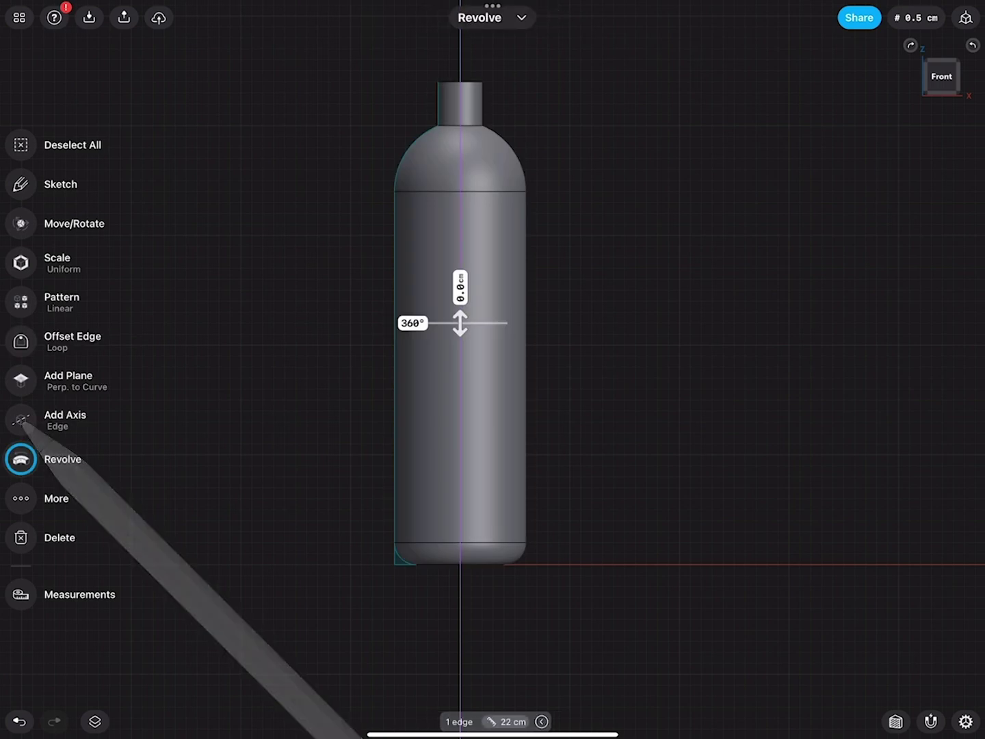
pyautogui.click(877, 234)
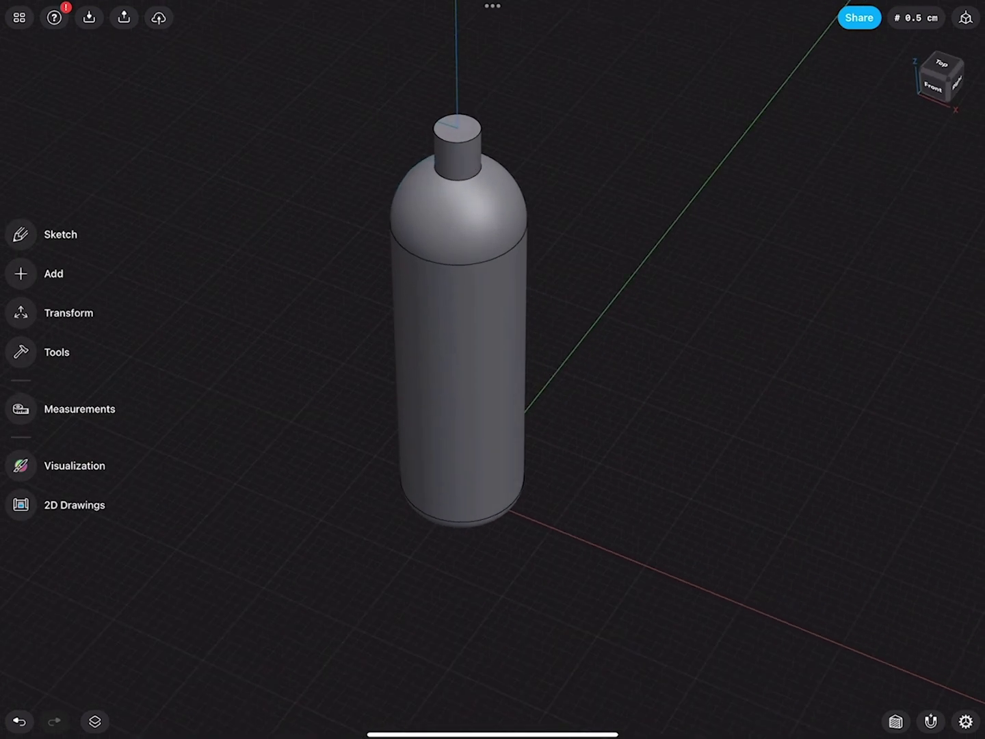
pyautogui.click(944, 65)
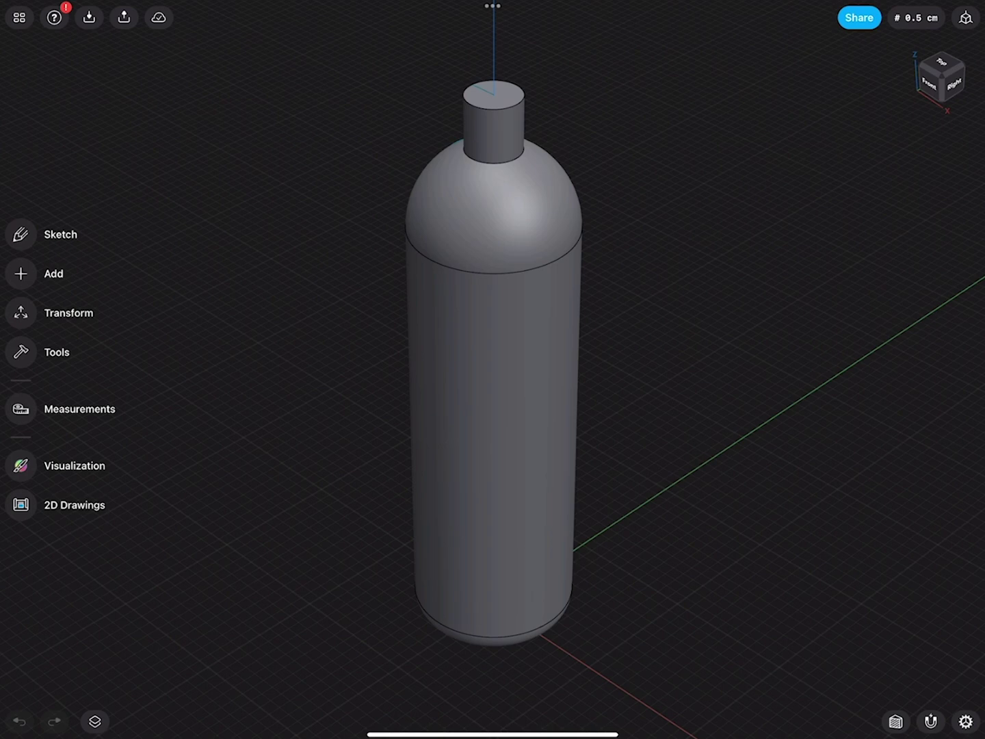
# Step: Delete the solid bottle body, keeping its profile, and return to the front view
pyautogui.click(501, 354)
pyautogui.click(24, 537)
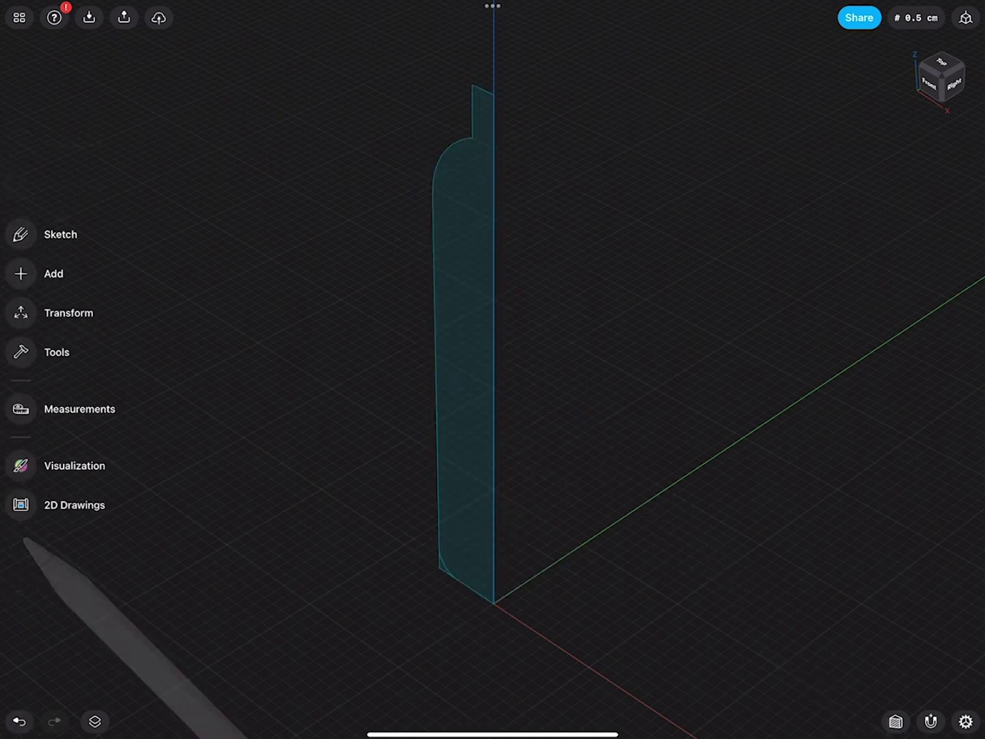
pyautogui.click(929, 83)
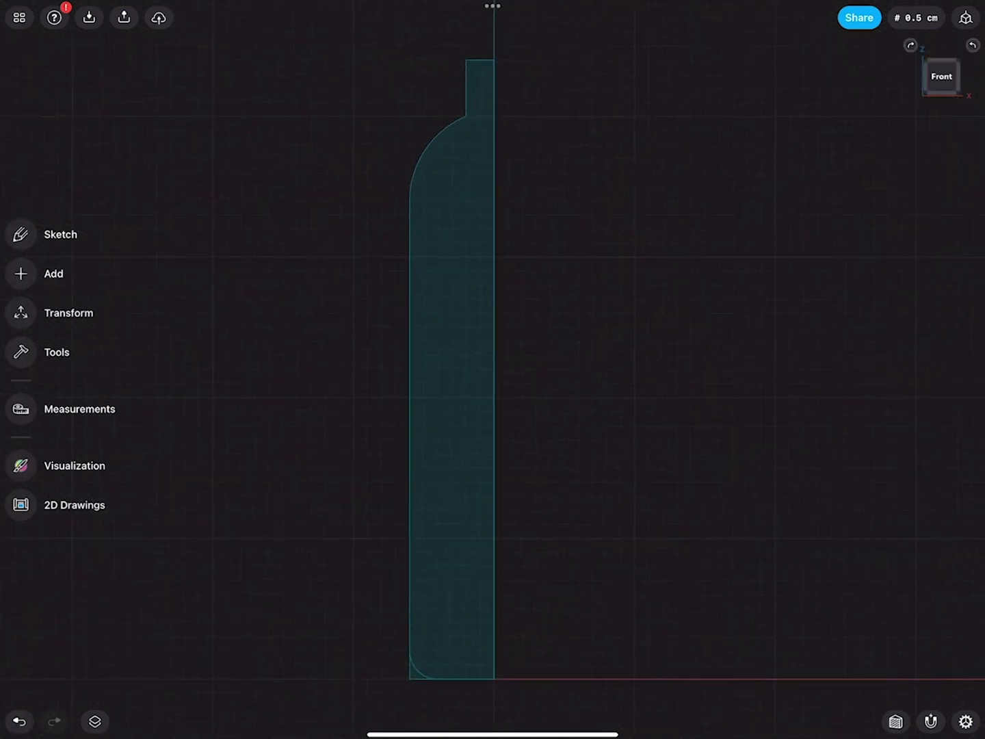
# Step: Remove the profile's top arc and lower the left line's top endpoint
pyautogui.click(409, 389)
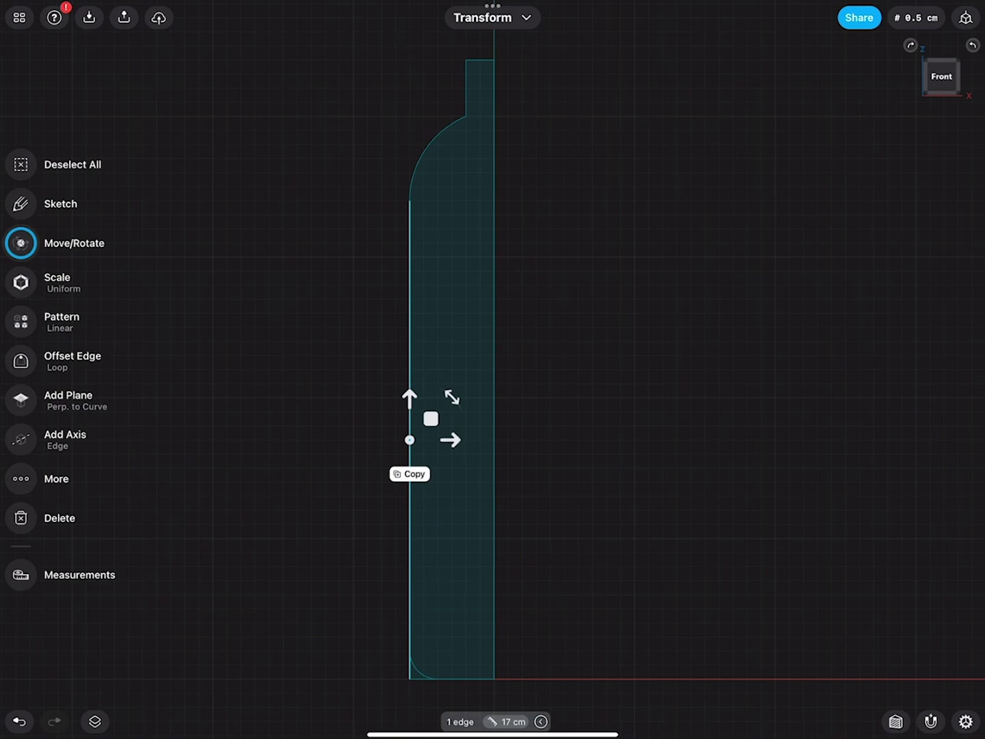
pyautogui.click(20, 203)
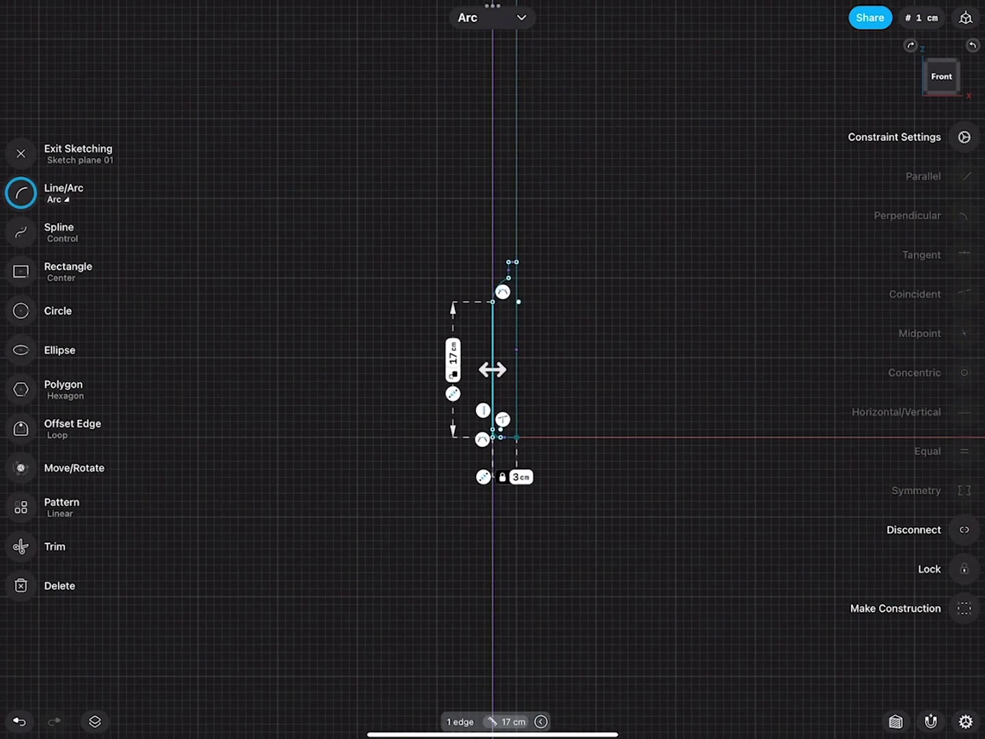
pyautogui.scroll(3, 585, 362)
pyautogui.scroll(2, 553, 347)
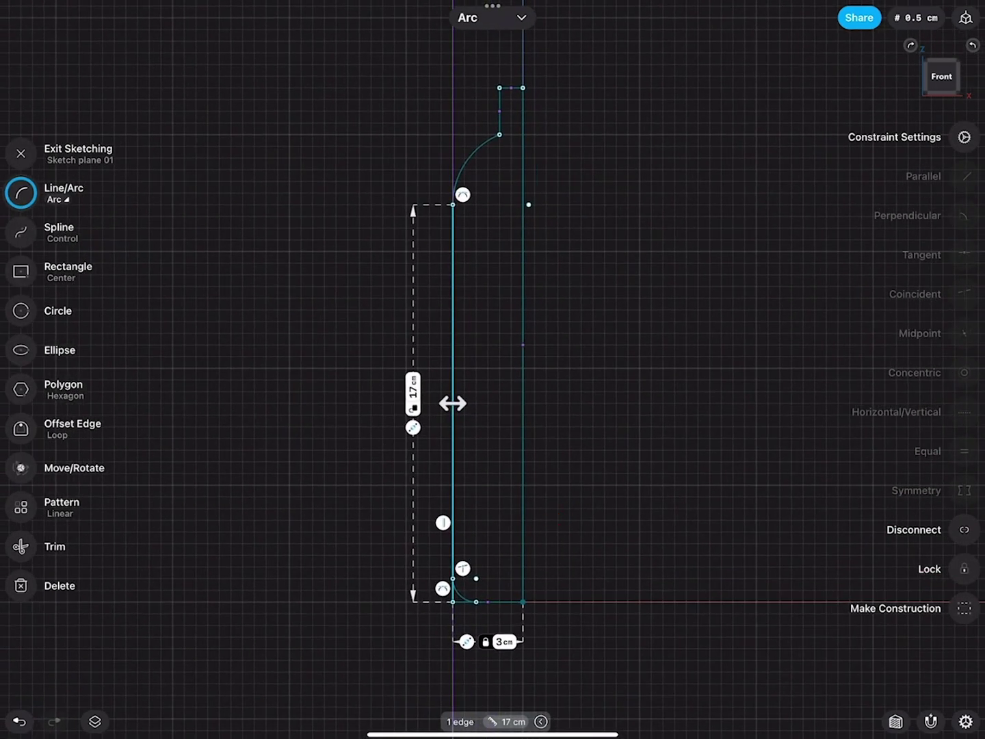
pyautogui.click(468, 161)
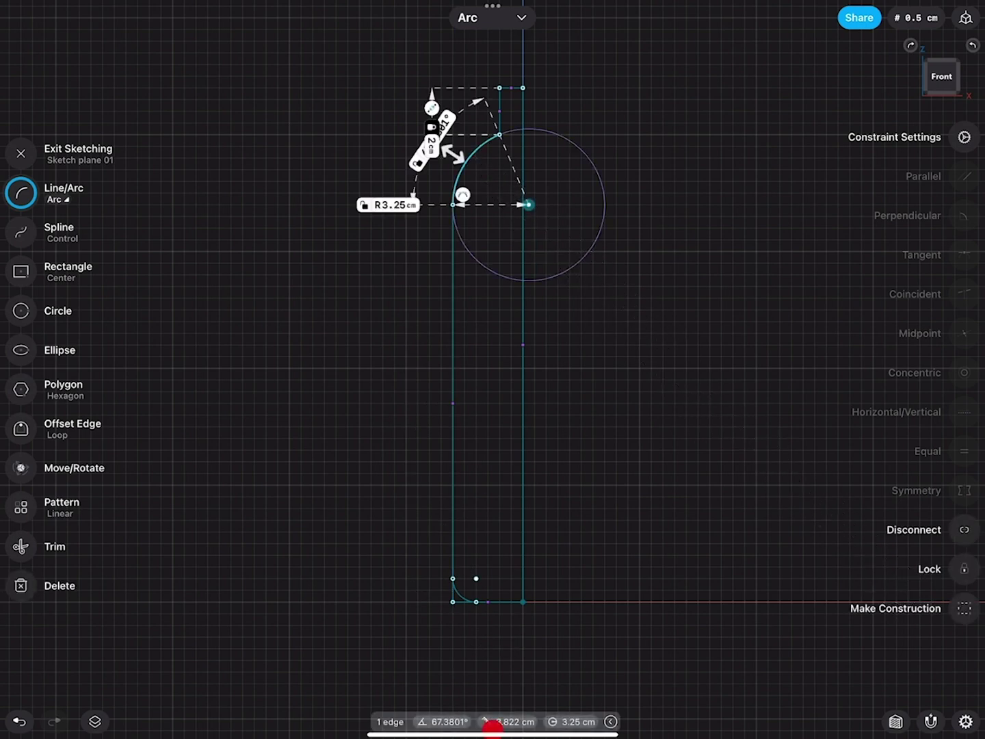
pyautogui.click(20, 585)
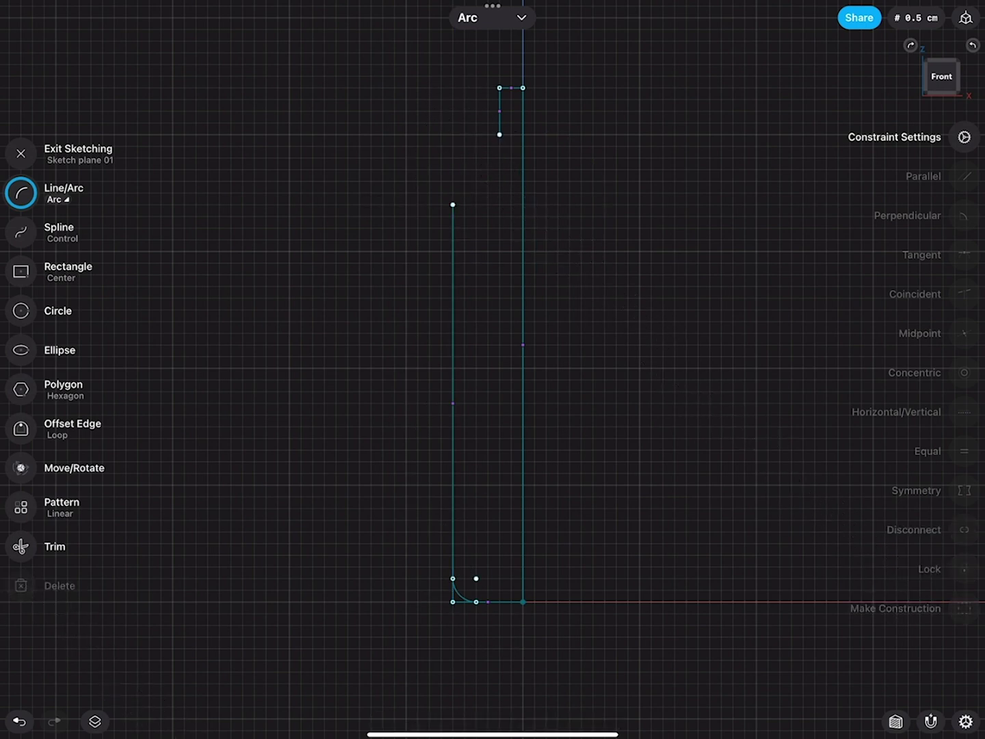
pyautogui.moveTo(453, 205); pyautogui.dragTo(453, 392)
# Step: Draw a control-point spline from the upper line's end to the left line's endpoint
pyautogui.click(21, 231)
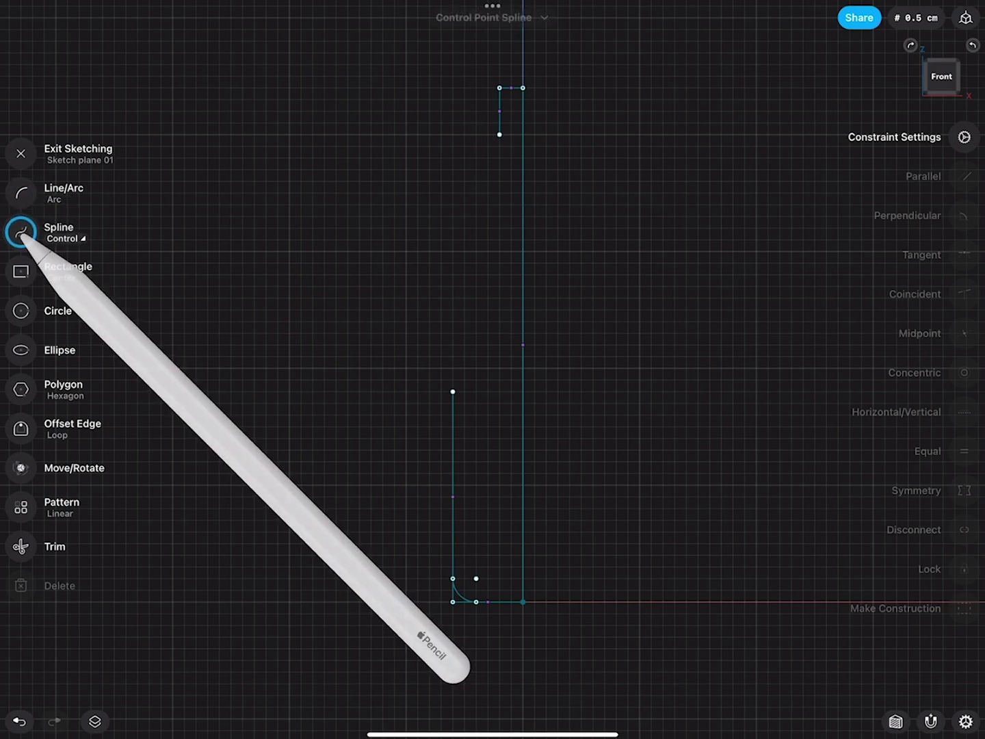
pyautogui.click(84, 239)
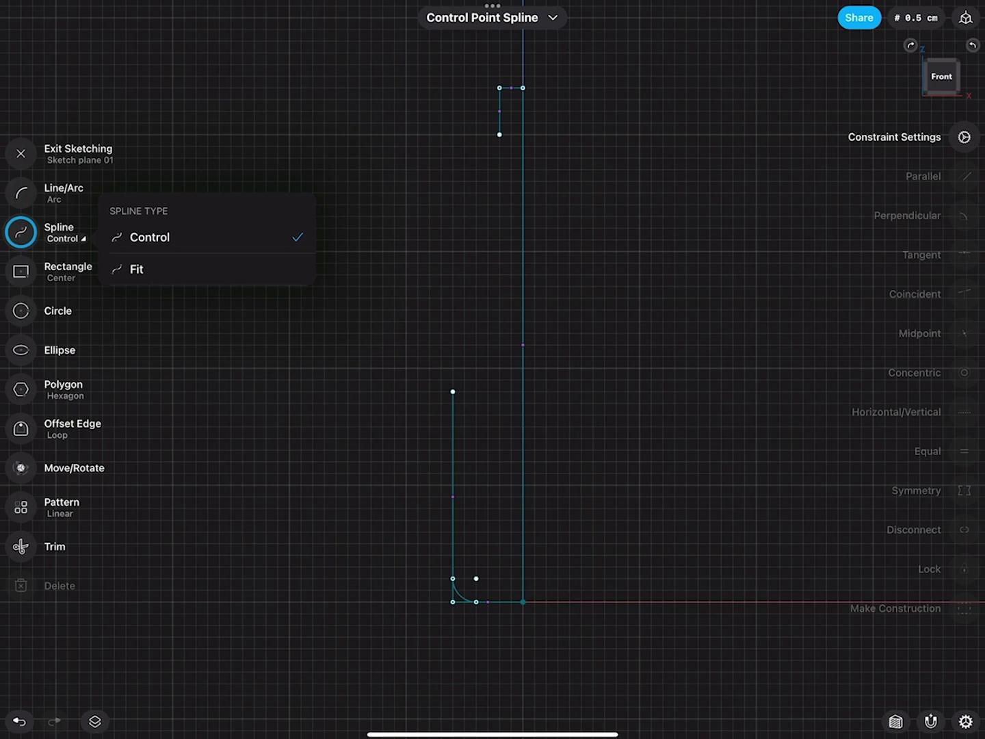
pyautogui.click(20, 231)
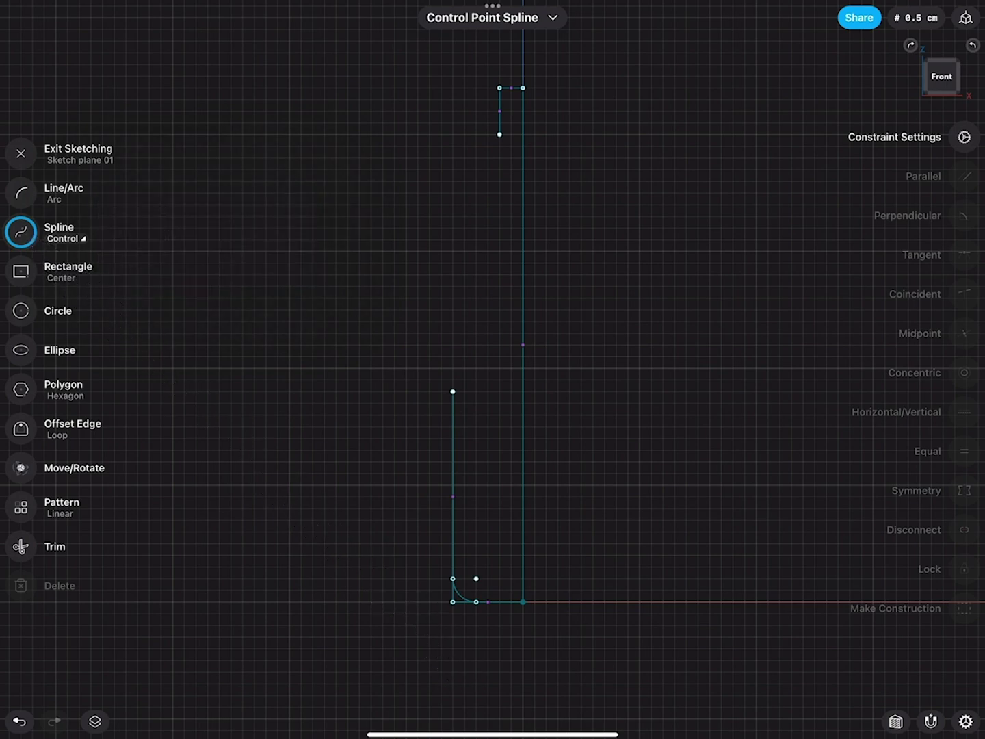
pyautogui.moveTo(500, 135); pyautogui.dragTo(500, 181)
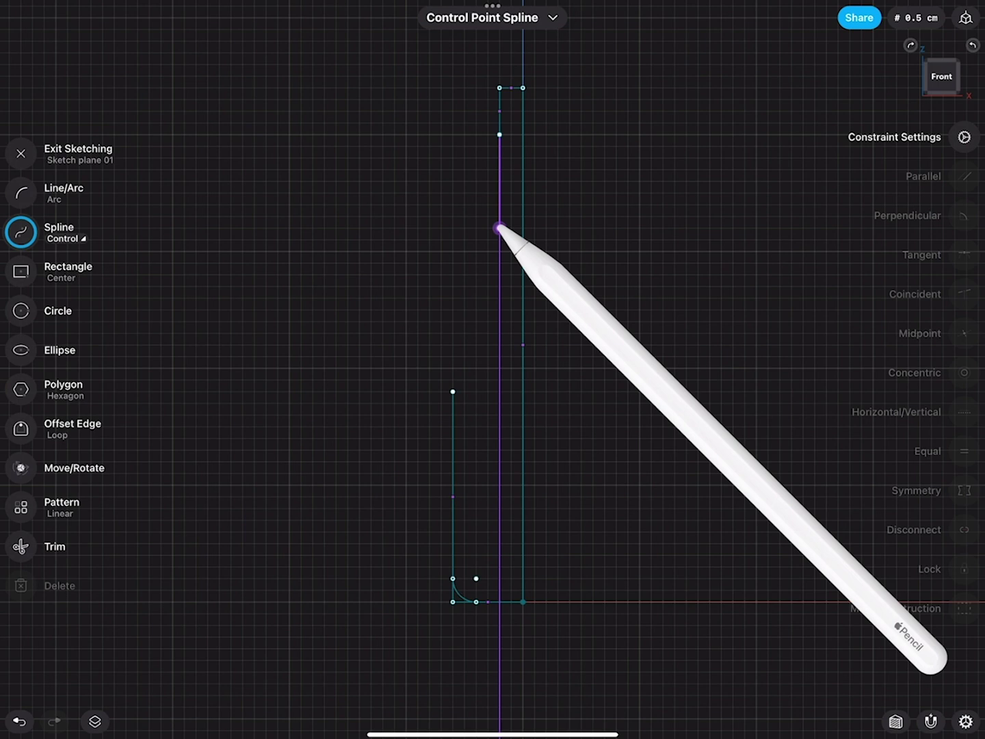
pyautogui.click(487, 237)
pyautogui.click(429, 251)
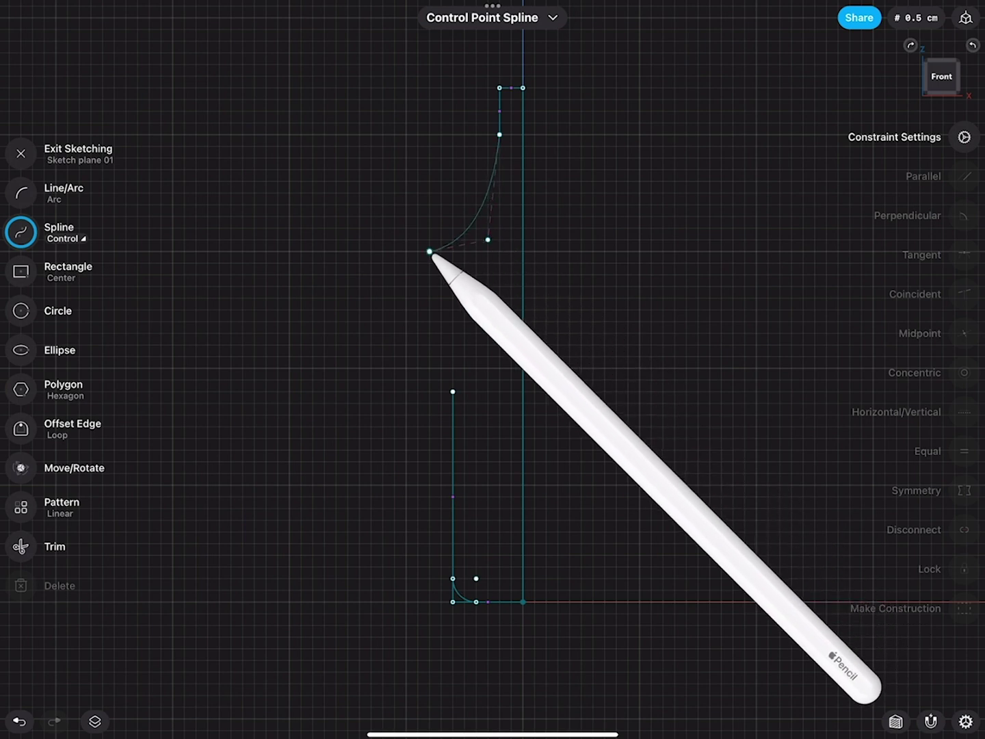
pyautogui.click(406, 263)
pyautogui.click(441, 309)
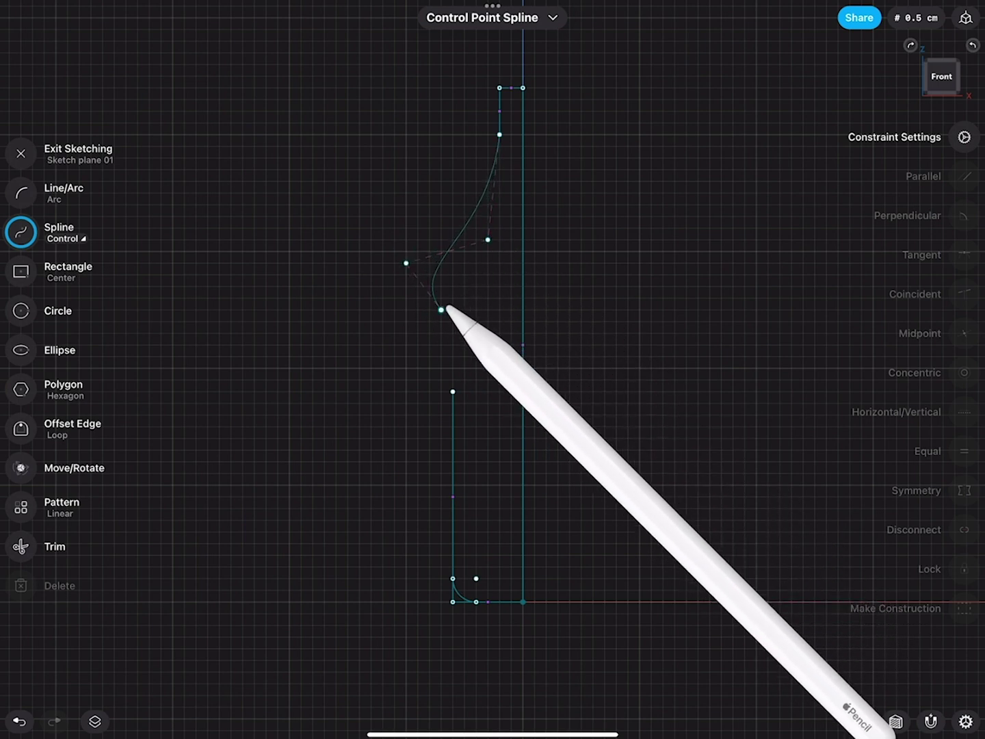
pyautogui.click(475, 309)
pyautogui.click(464, 344)
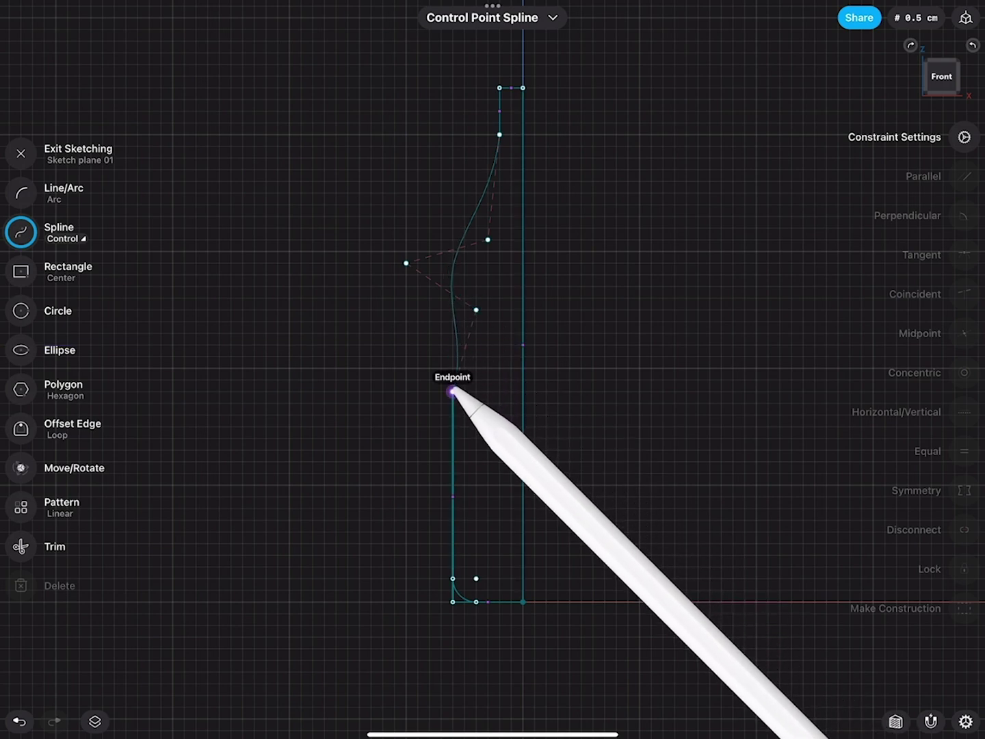
pyautogui.click(453, 390)
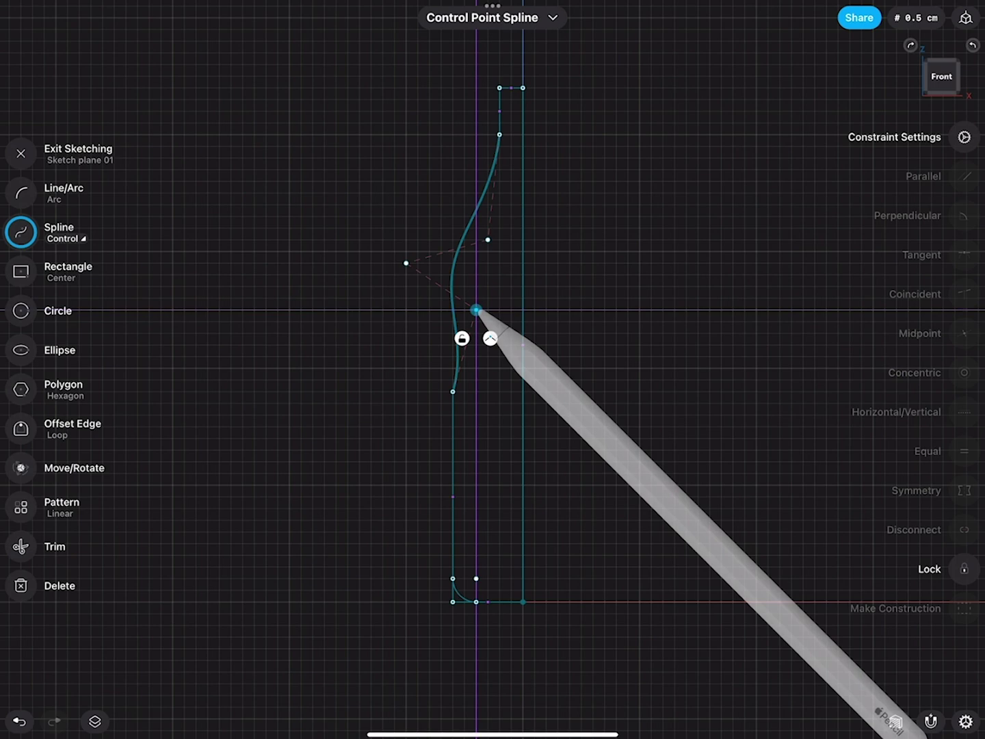
# Step: Reshape the spline by nudging one control point right and lowering its bottom end
pyautogui.moveTo(476, 309); pyautogui.dragTo(488, 310)
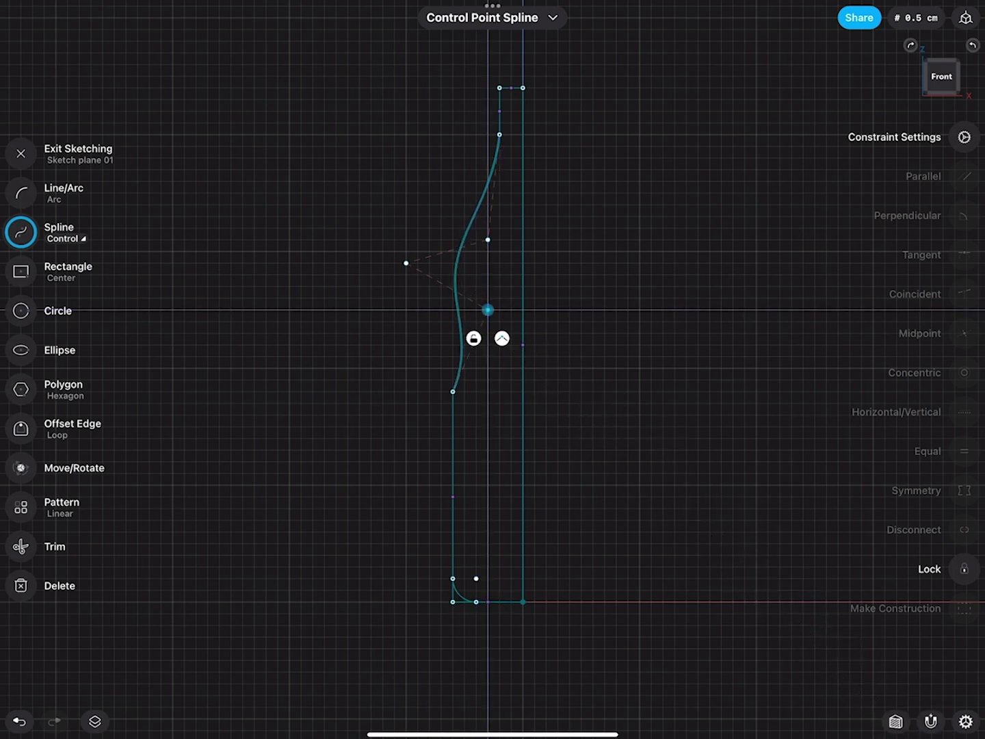
pyautogui.moveTo(452, 392); pyautogui.dragTo(452, 462)
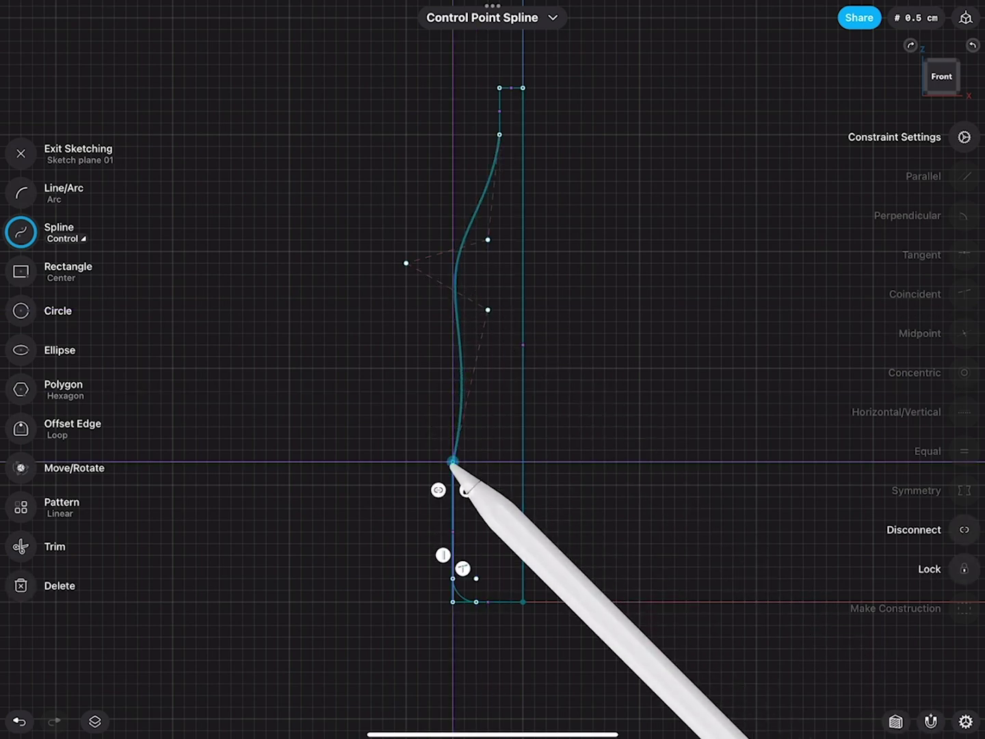
pyautogui.click(414, 448)
# Step: Make the spline tangent to both the lower and upper vertical lines
pyautogui.click(463, 379)
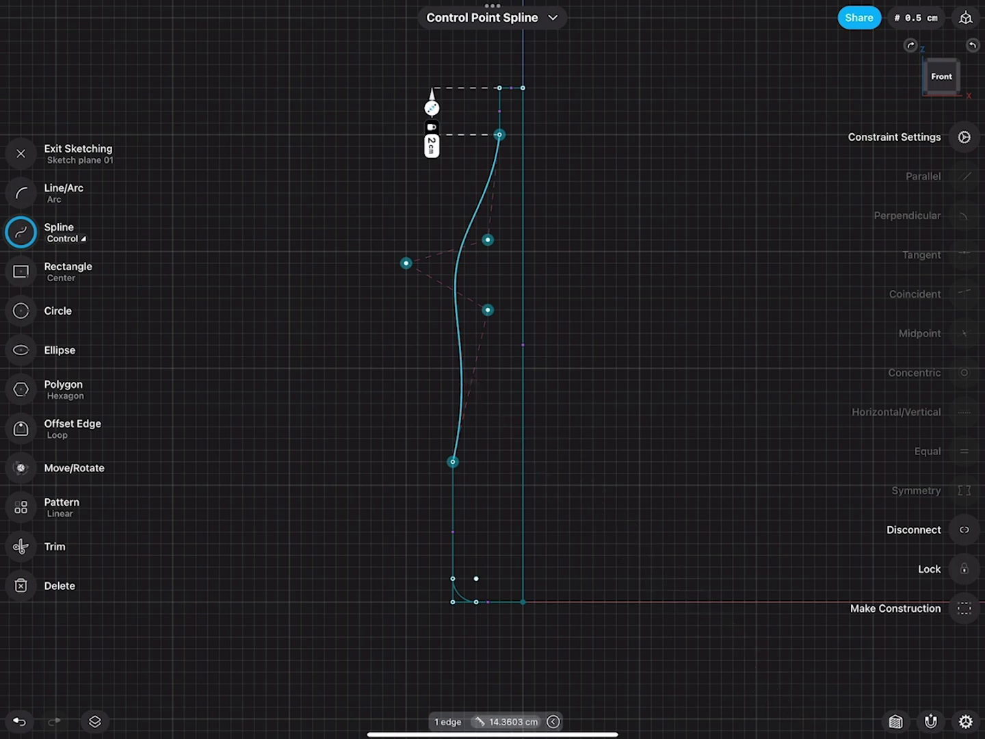
pyautogui.click(453, 510)
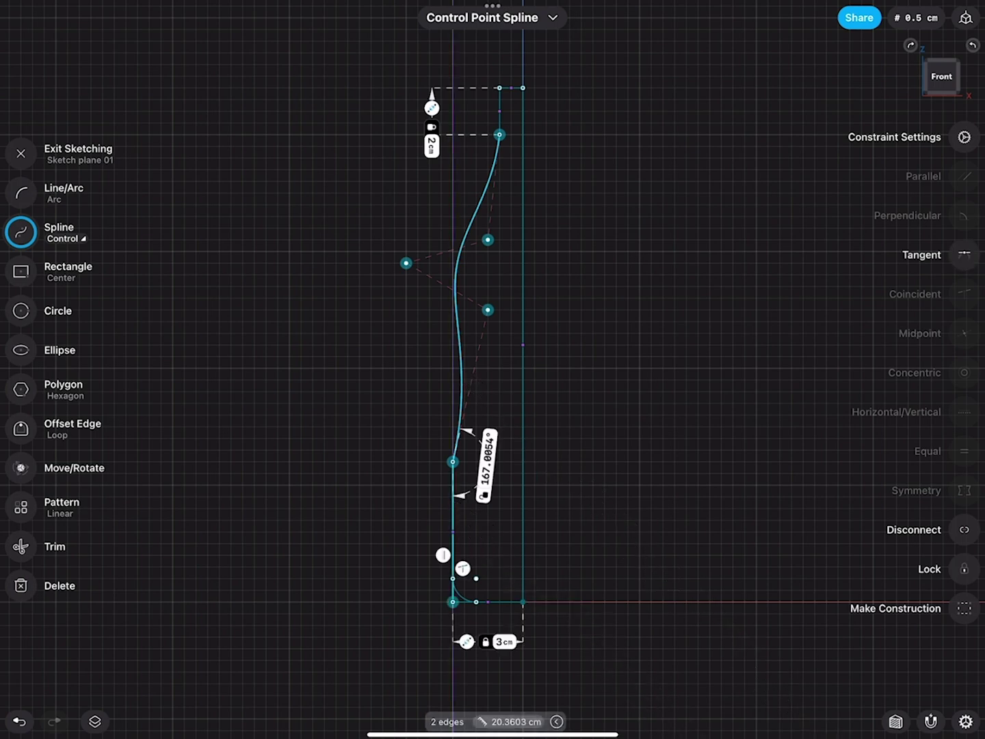
pyautogui.click(965, 255)
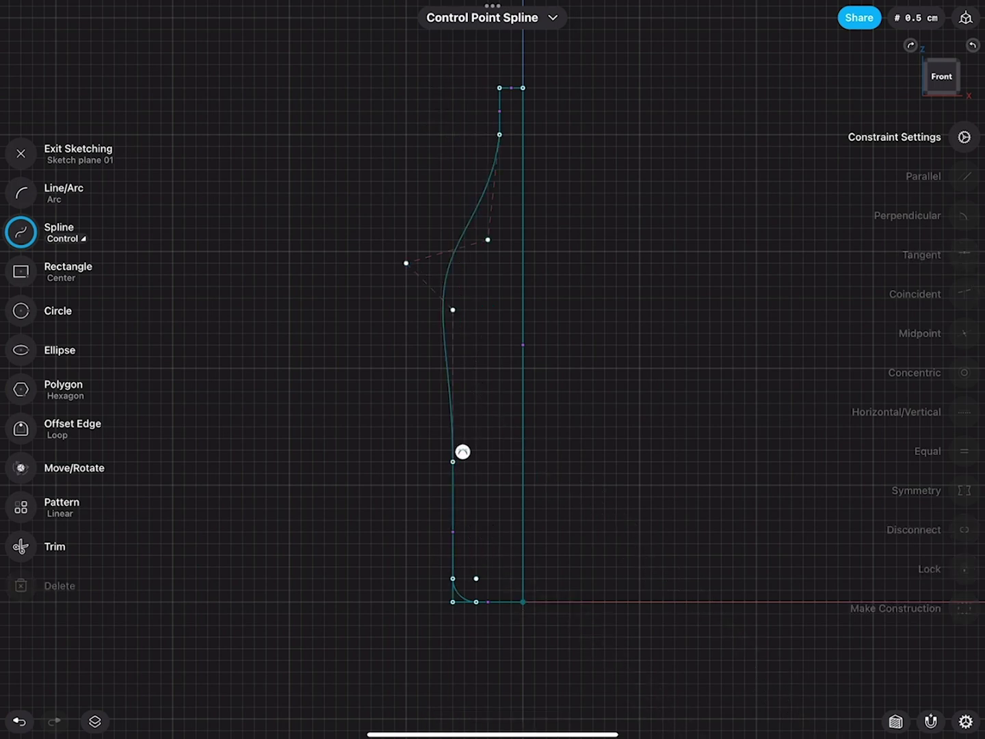
pyautogui.click(500, 116)
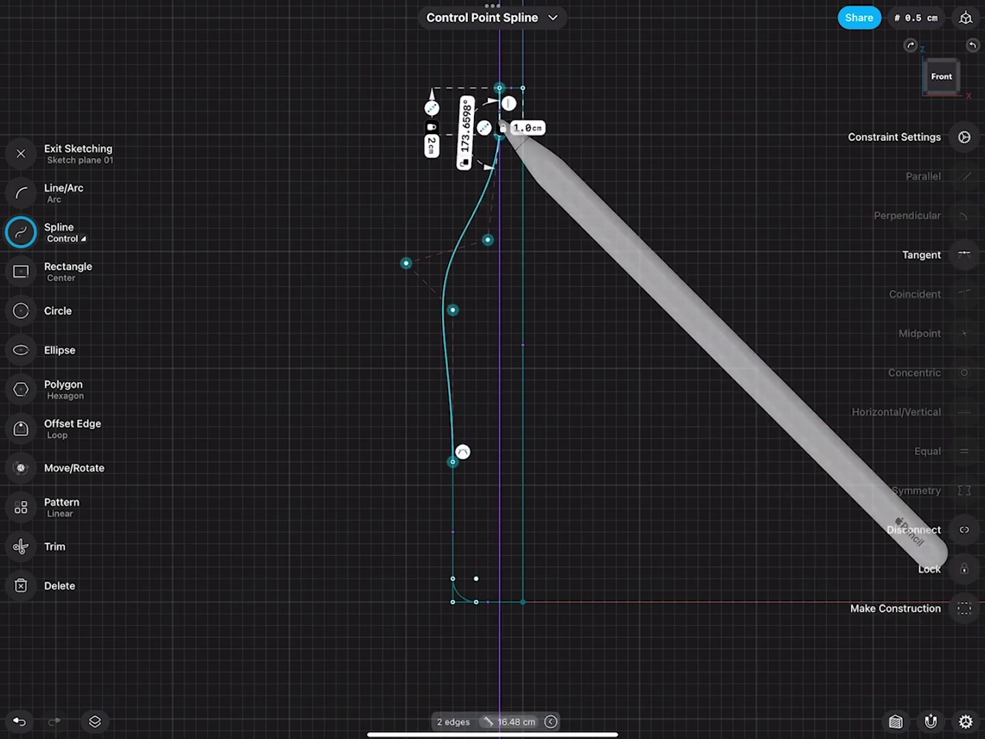
pyautogui.click(964, 254)
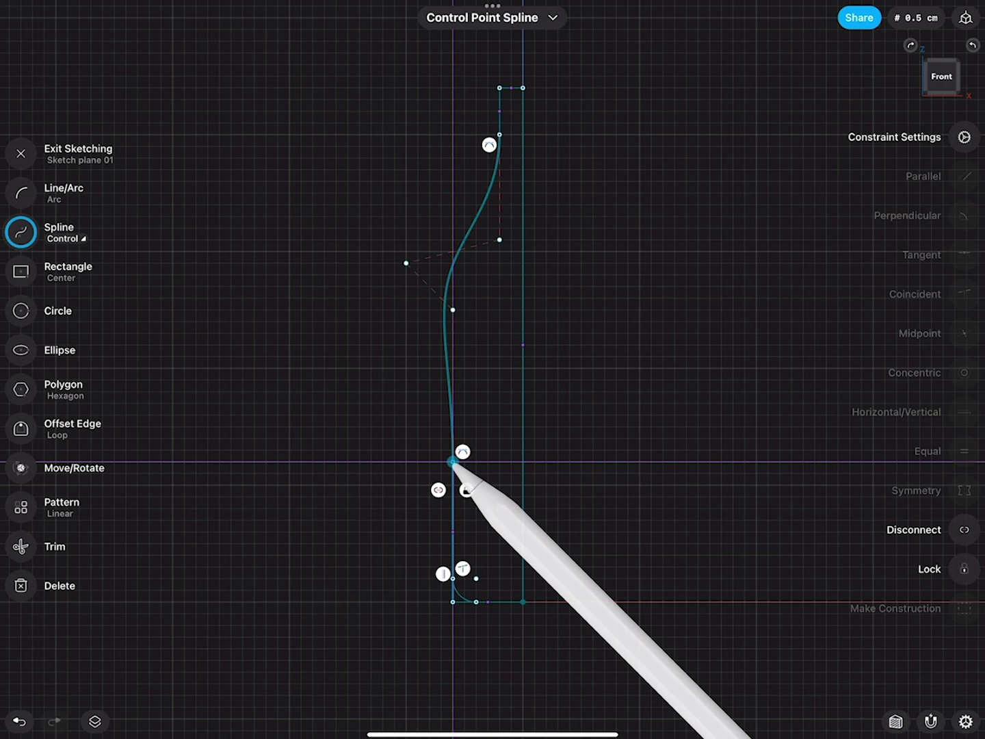
# Step: Pull the spline's lower end further down along the left side
pyautogui.moveTo(452, 461); pyautogui.dragTo(452, 508)
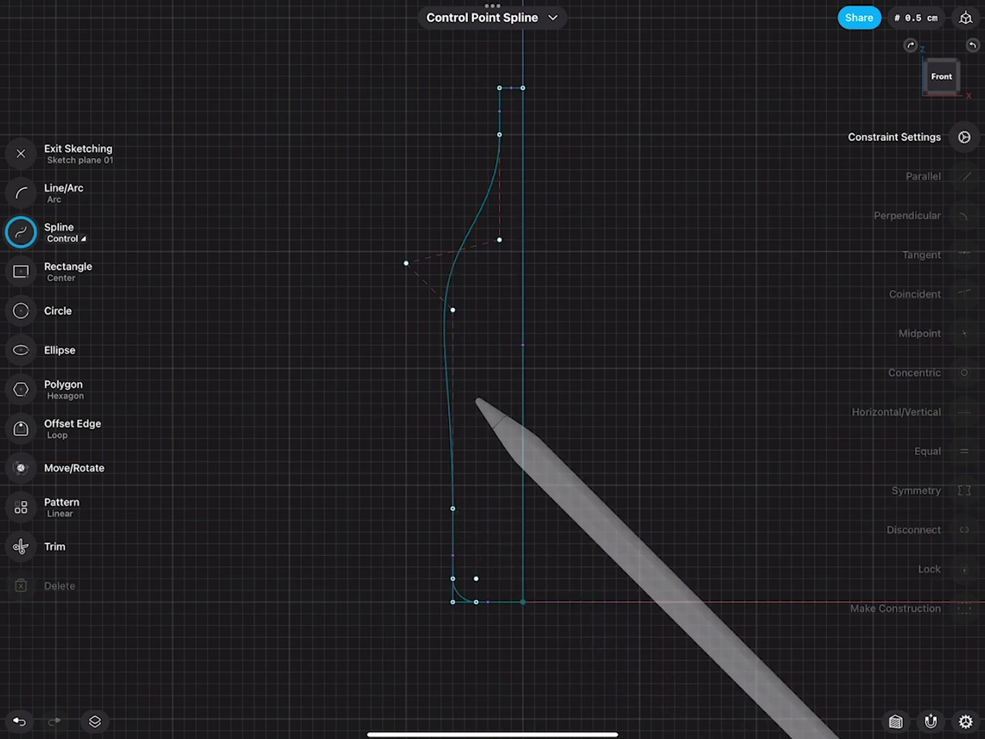
pyautogui.click(448, 311)
pyautogui.click(453, 368)
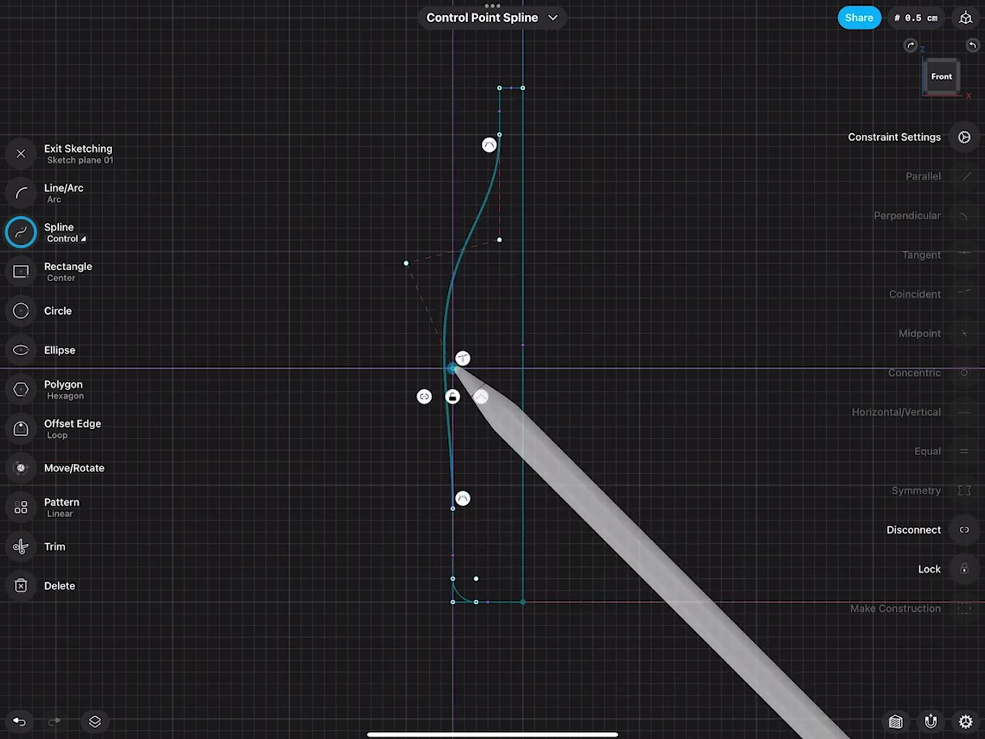
pyautogui.click(480, 330)
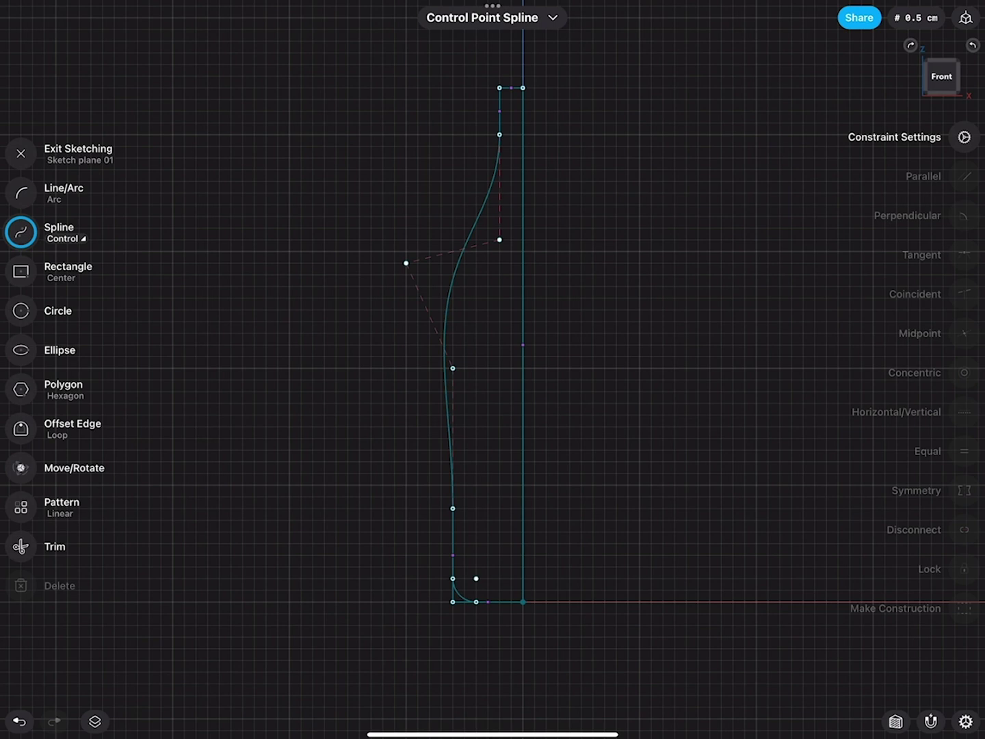
pyautogui.click(406, 262)
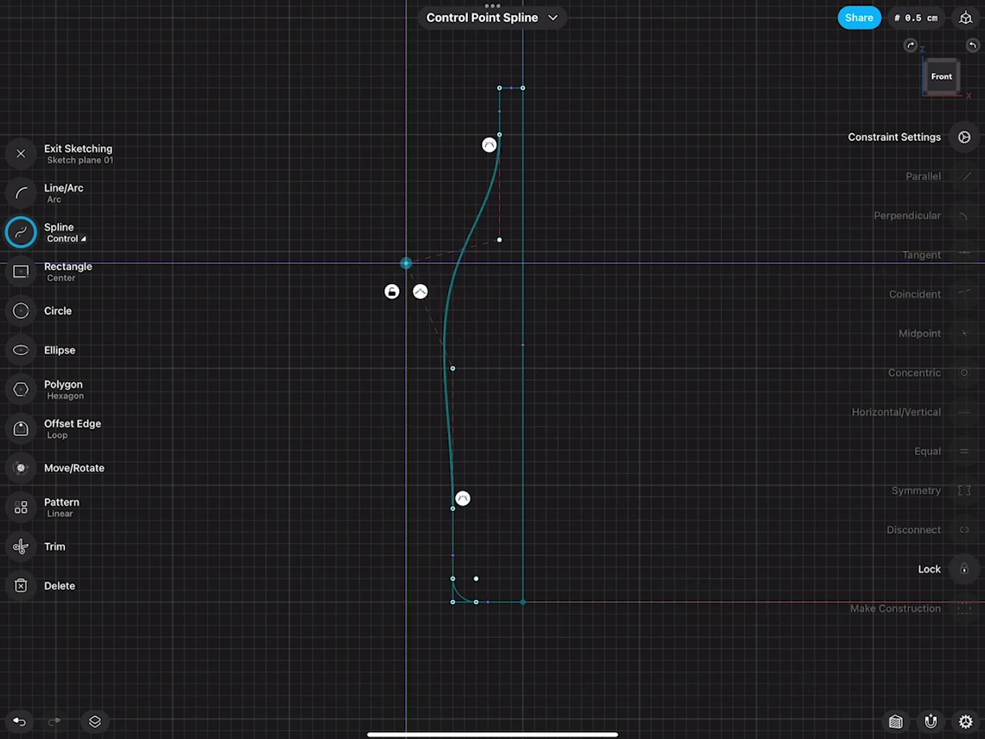
pyautogui.click(420, 291)
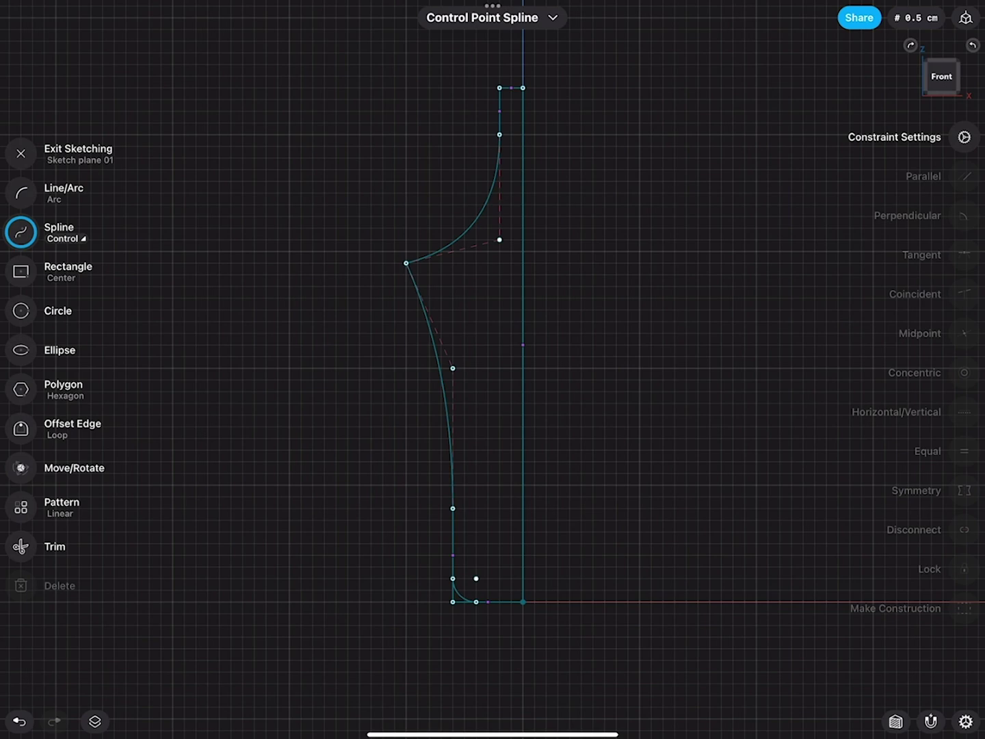
pyautogui.click(407, 263)
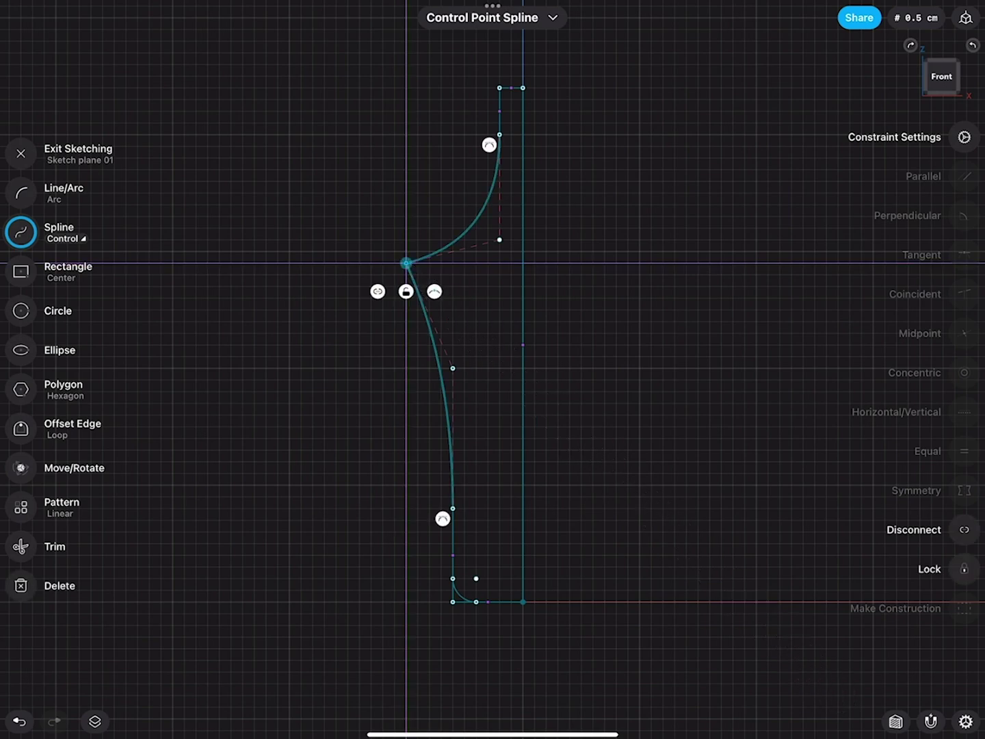
pyautogui.click(434, 291)
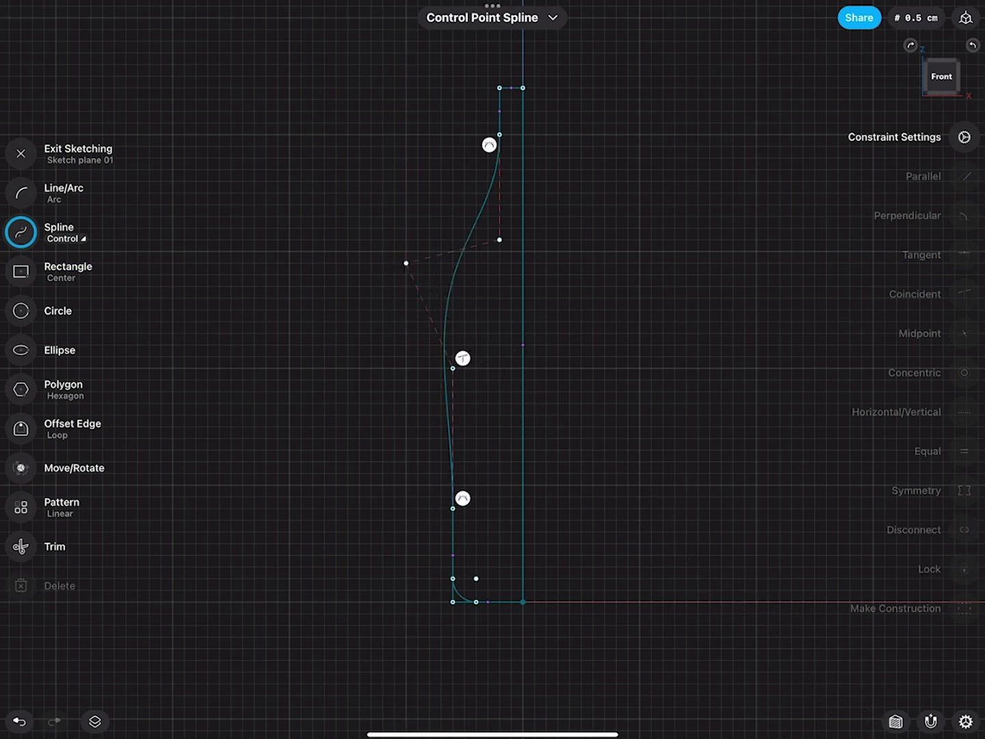
pyautogui.moveTo(699, 301); pyautogui.dragTo(580, 312, button='middle')
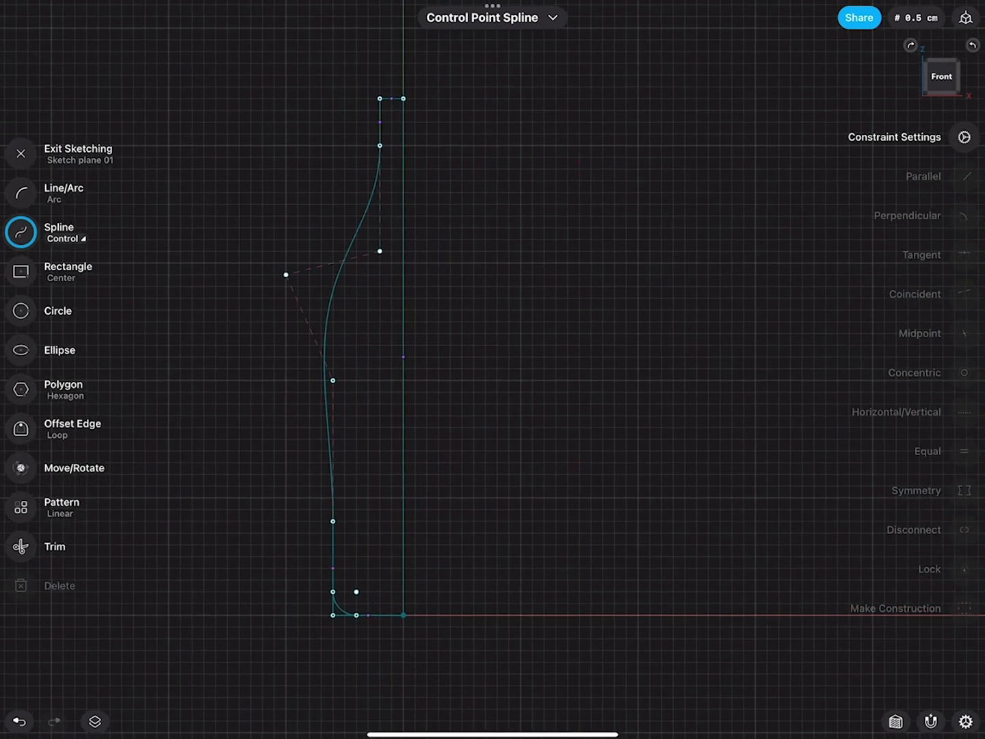
# Step: Draw an S-shaped control-point spline to the right of the bottle profile
pyautogui.click(462, 322)
pyautogui.click(461, 204)
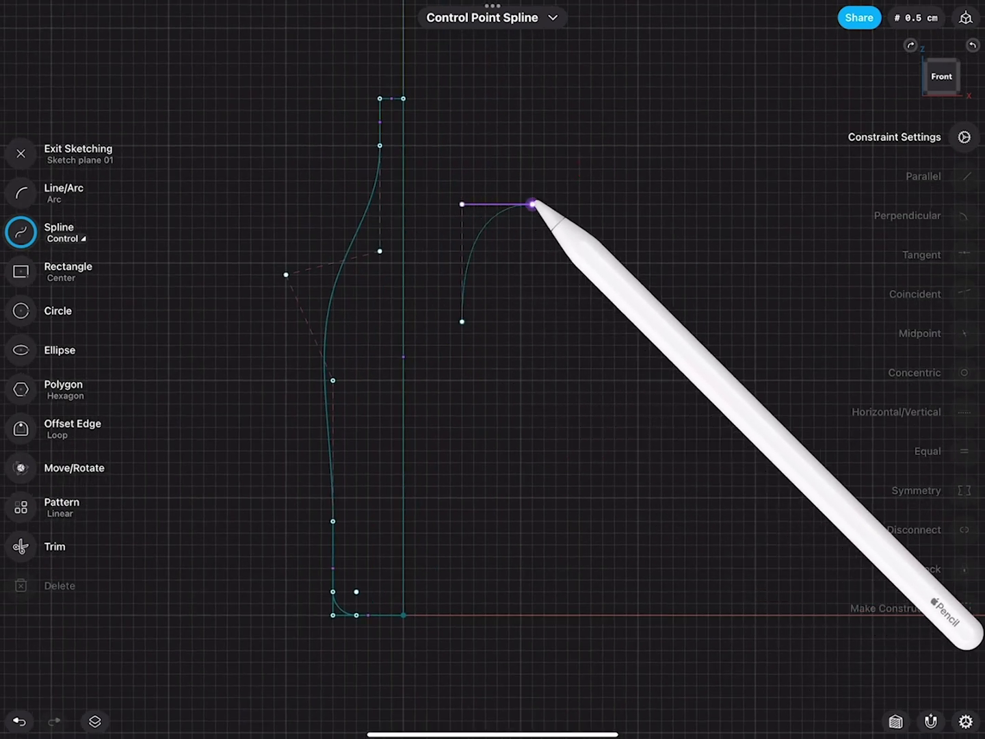
pyautogui.click(591, 204)
pyautogui.click(591, 321)
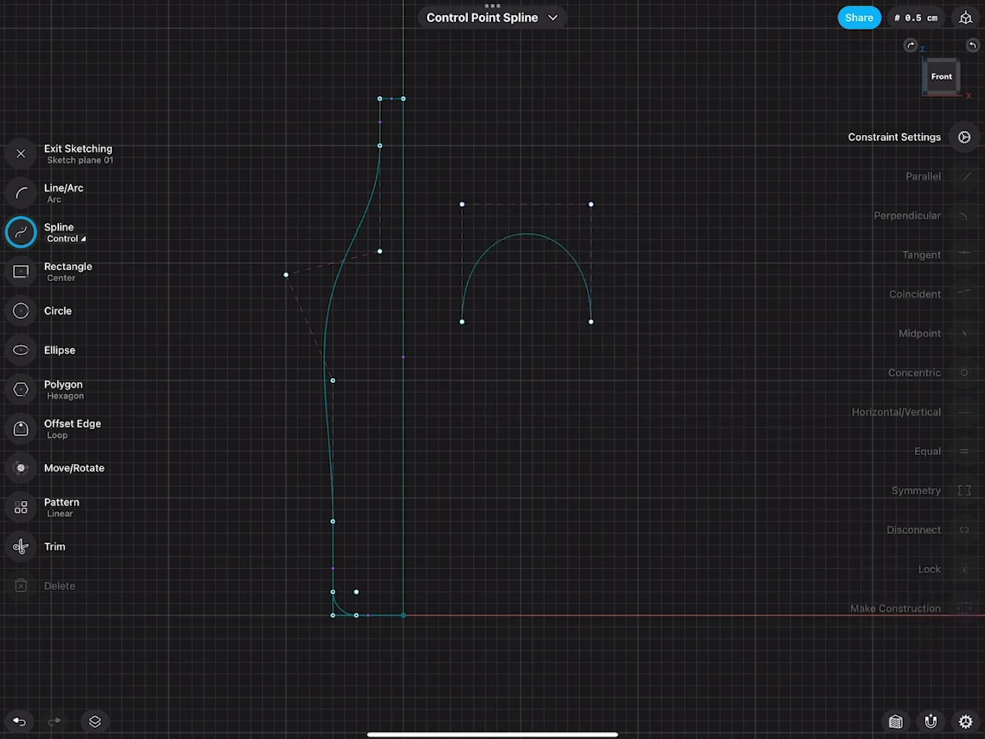
pyautogui.click(591, 428)
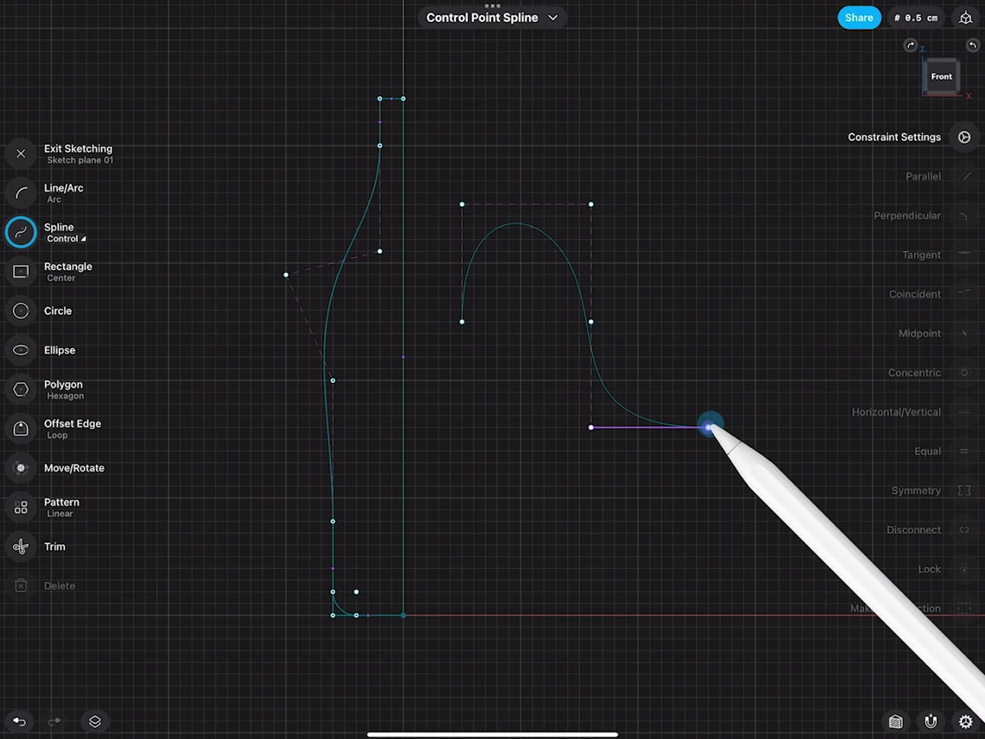
pyautogui.click(709, 427)
pyautogui.click(708, 321)
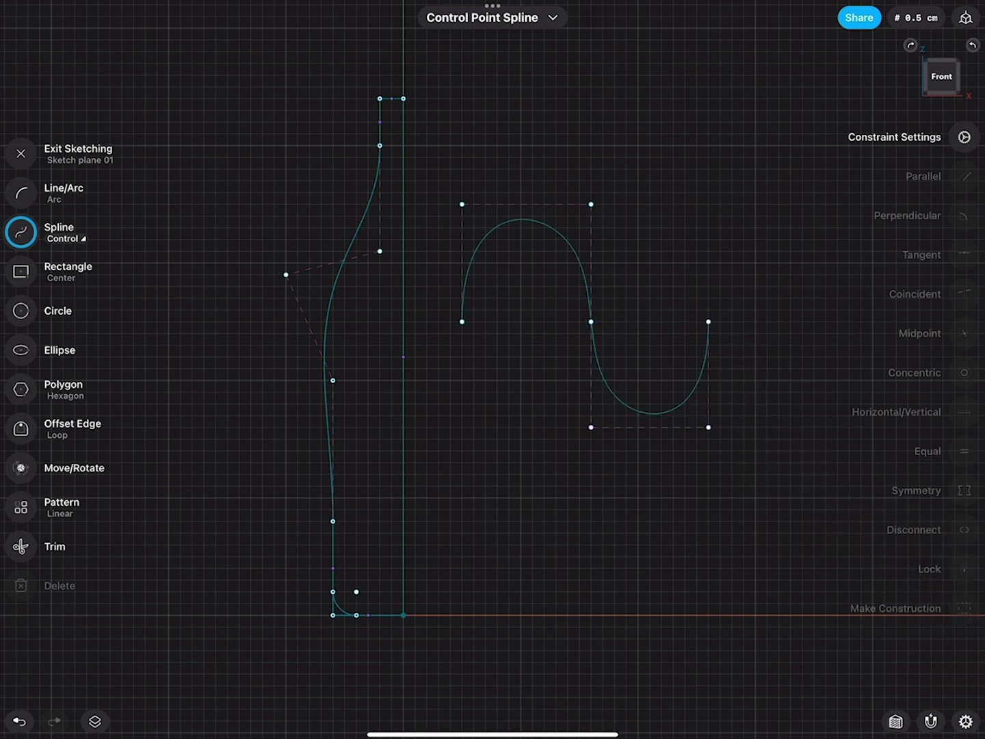
# Step: Draw a second spline ending on the S-curve and smooth their junction
pyautogui.click(545, 99)
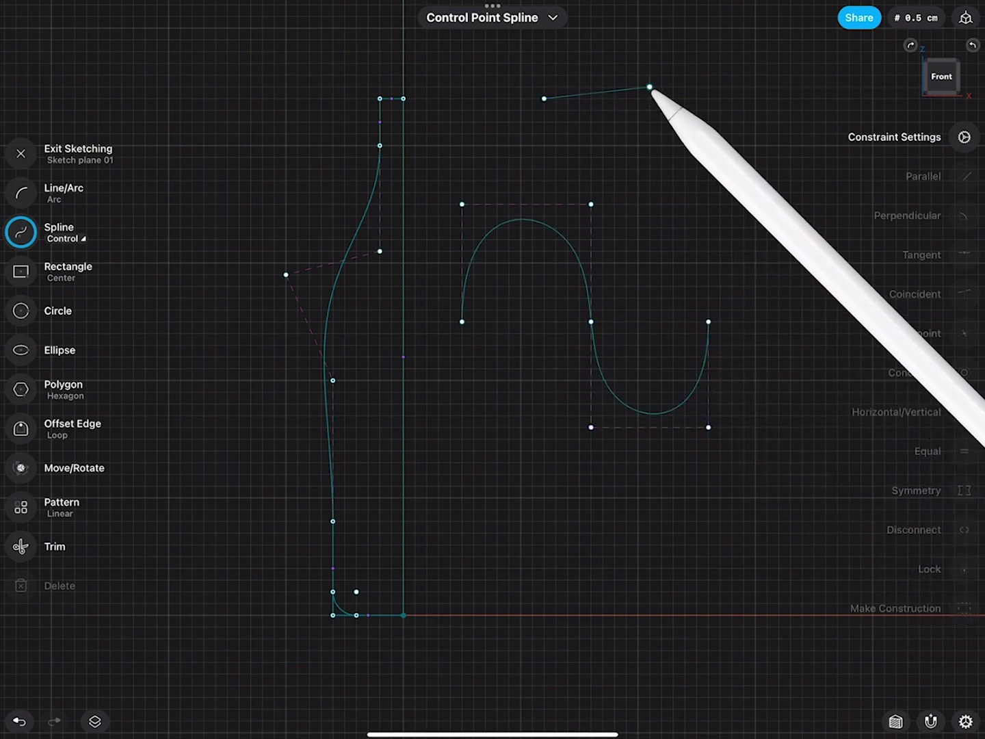
pyautogui.click(674, 87)
pyautogui.click(779, 169)
pyautogui.click(720, 251)
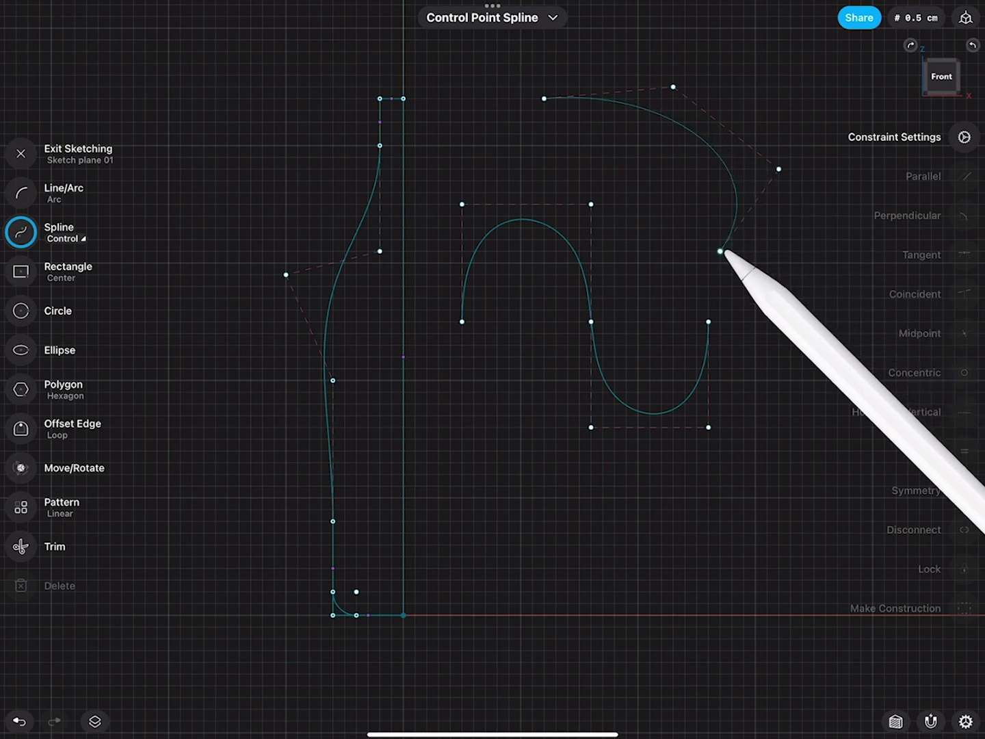
pyautogui.click(709, 322)
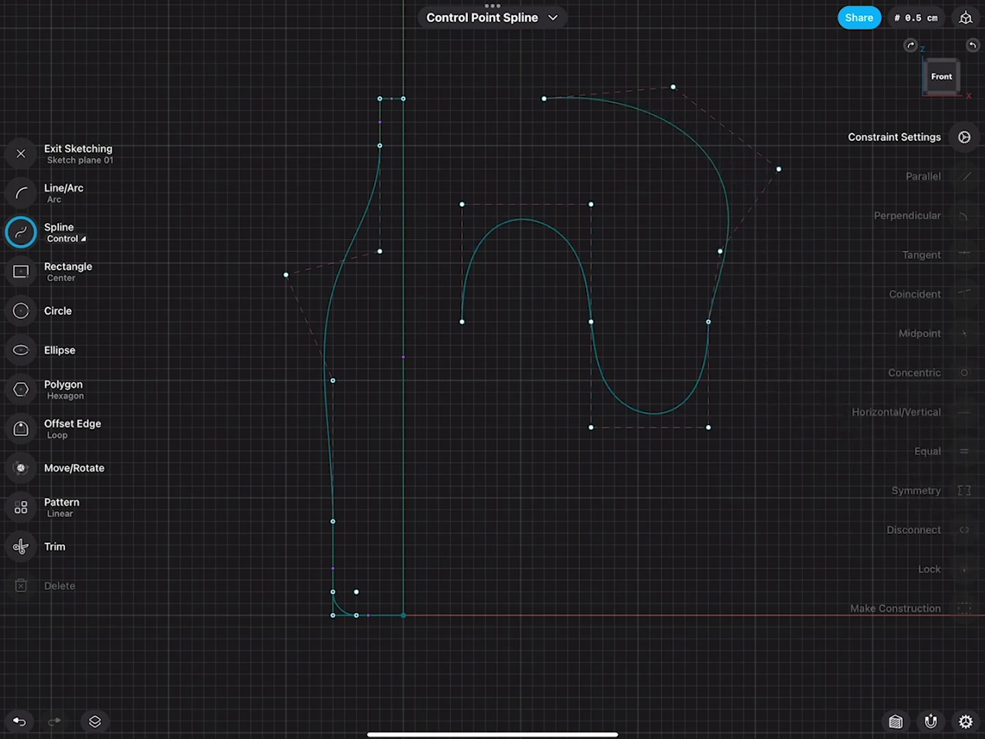
pyautogui.click(708, 321)
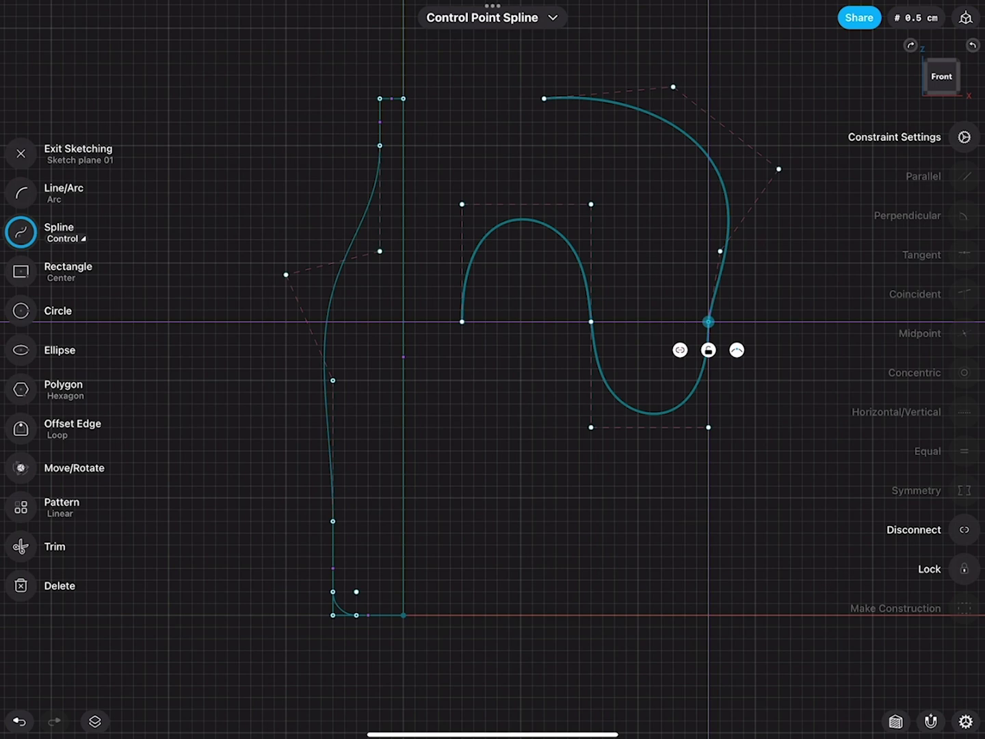
pyautogui.click(736, 349)
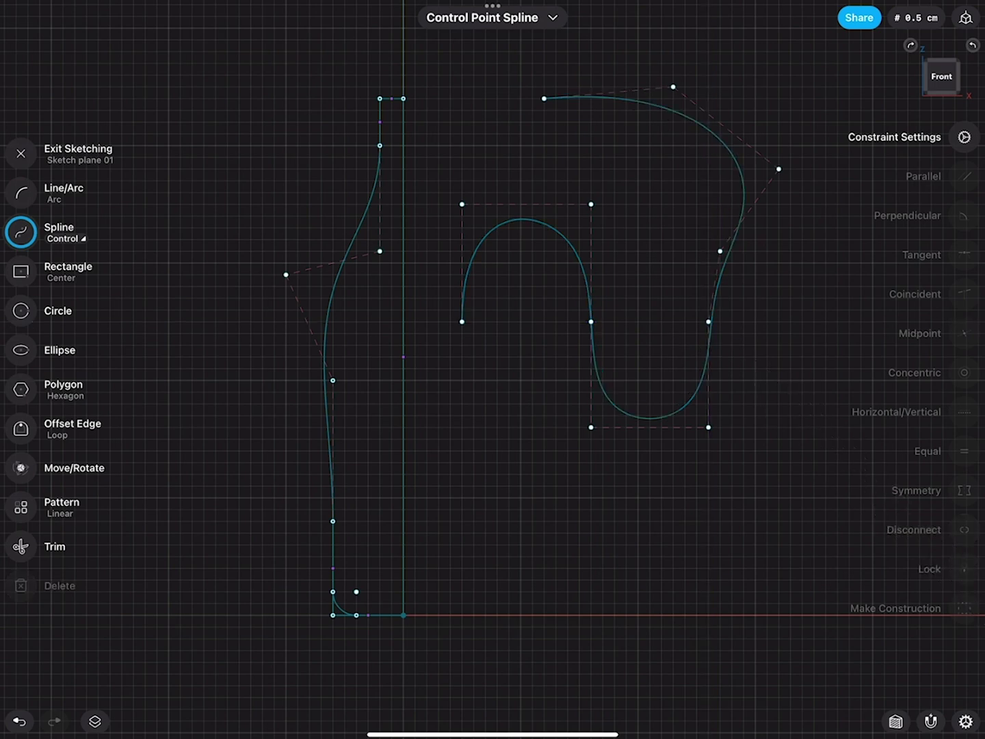
# Step: Delete the demo splines and recentre the bottle profile in view
pyautogui.click(737, 173)
pyautogui.click(20, 586)
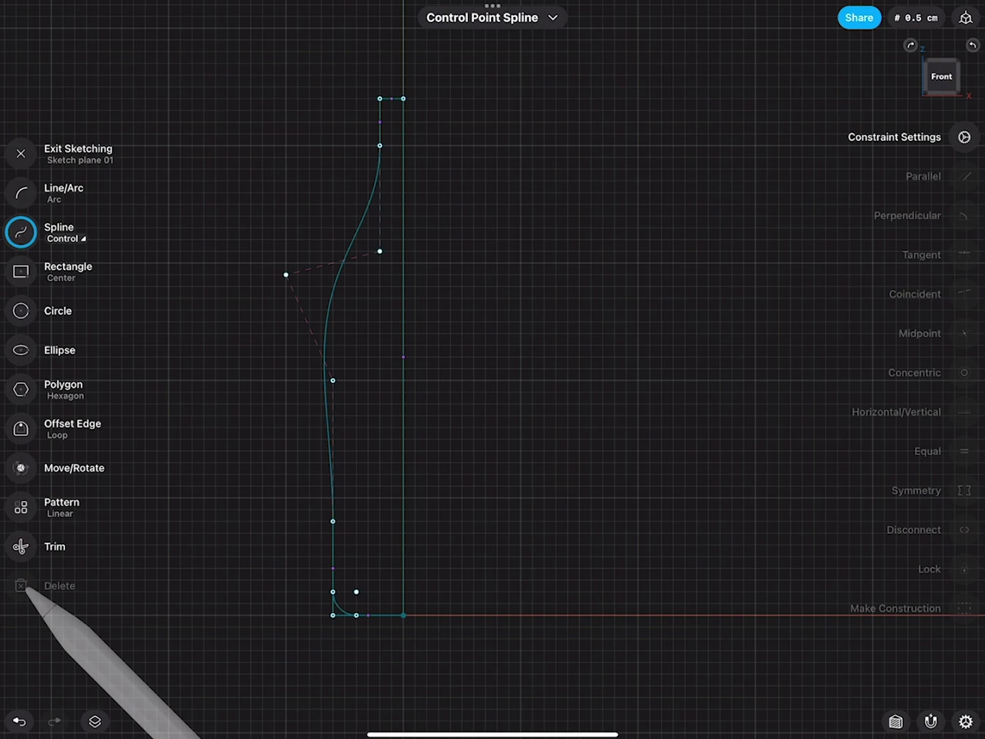
pyautogui.moveTo(562, 197); pyautogui.dragTo(633, 193, button='middle')
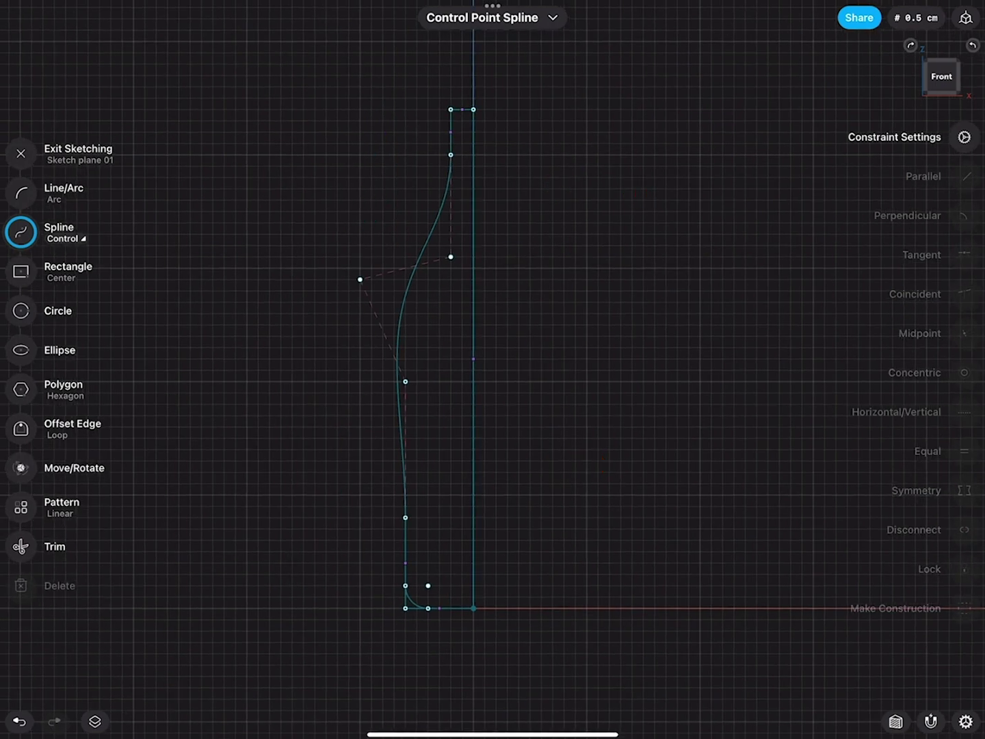
# Step: Revolve the bottle profile face 360° around the axis edge
pyautogui.click(21, 153)
pyautogui.click(451, 309)
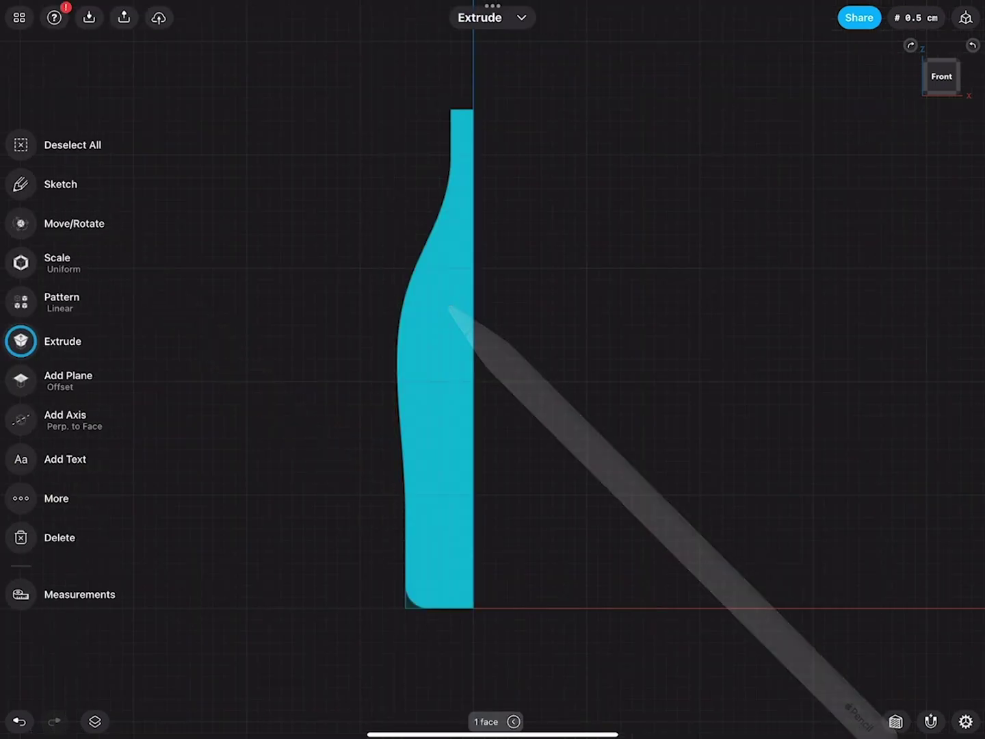
pyautogui.click(473, 280)
pyautogui.click(21, 418)
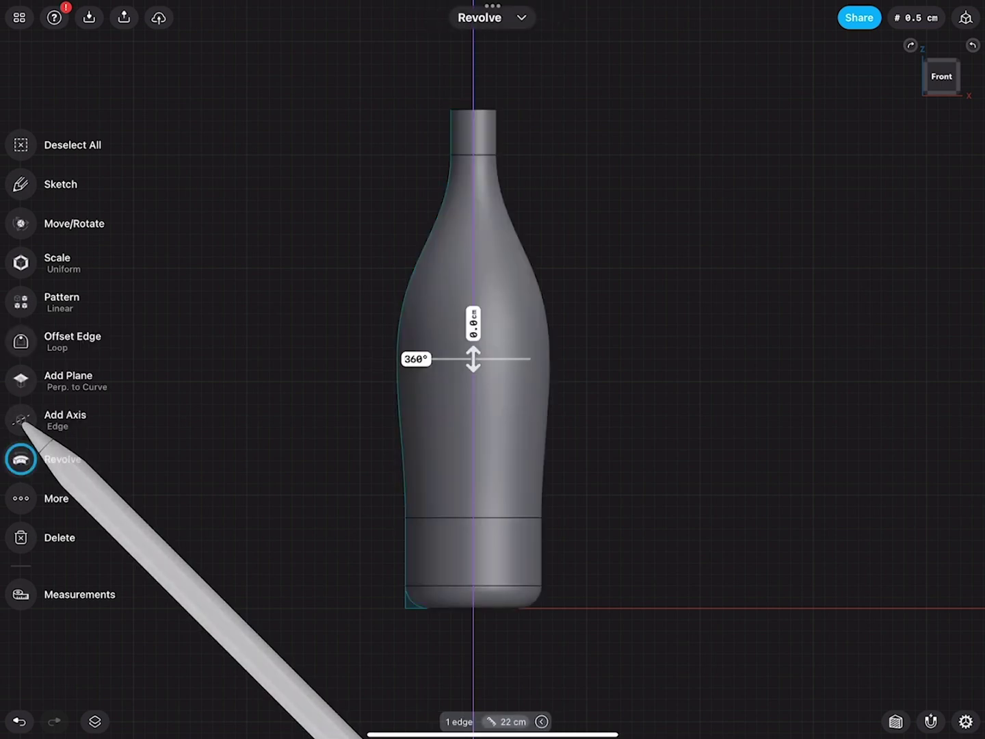
pyautogui.click(638, 286)
# Step: Inspect the revolved bottle in 3D and from the top view
pyautogui.moveTo(740, 323); pyautogui.dragTo(782, 348, button='middle')
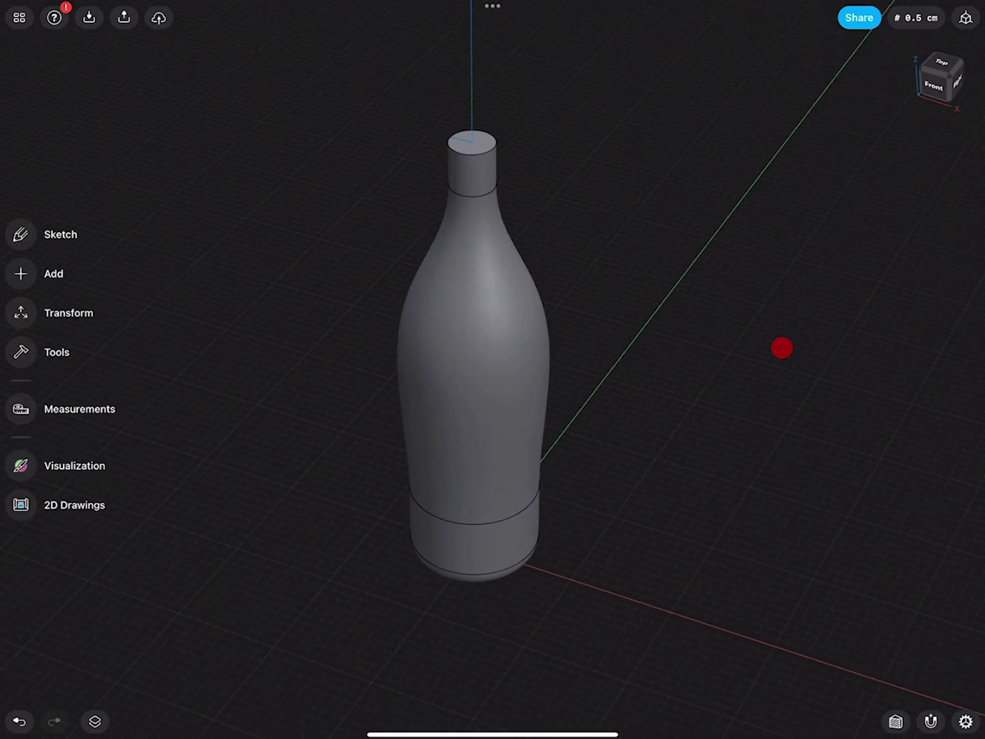
pyautogui.click(940, 62)
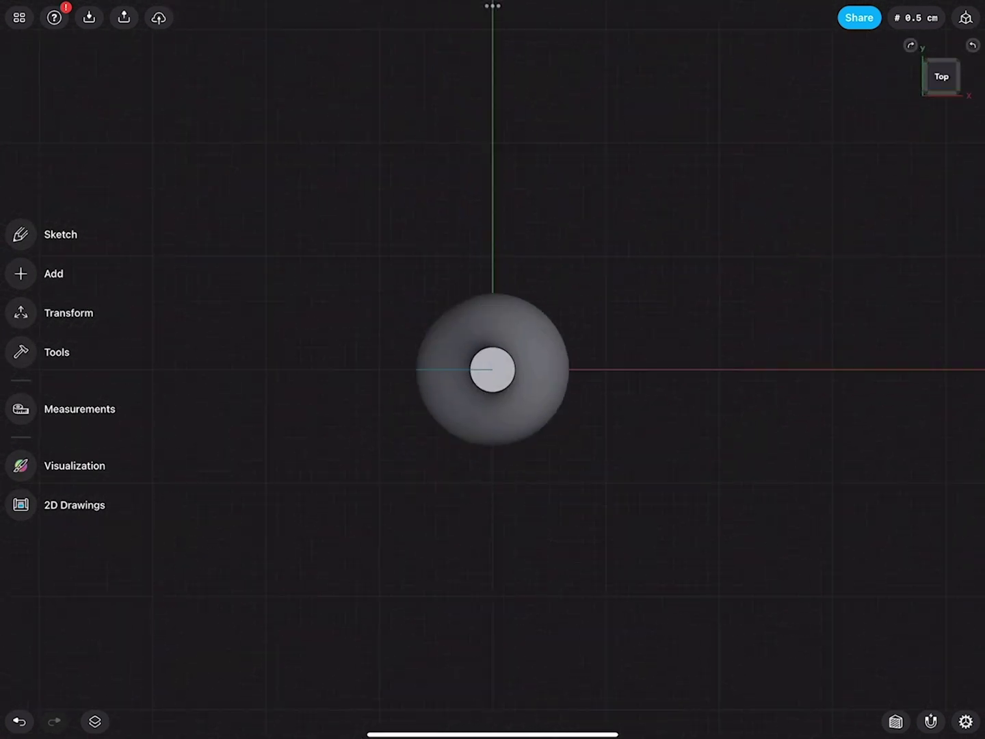
pyautogui.click(955, 90)
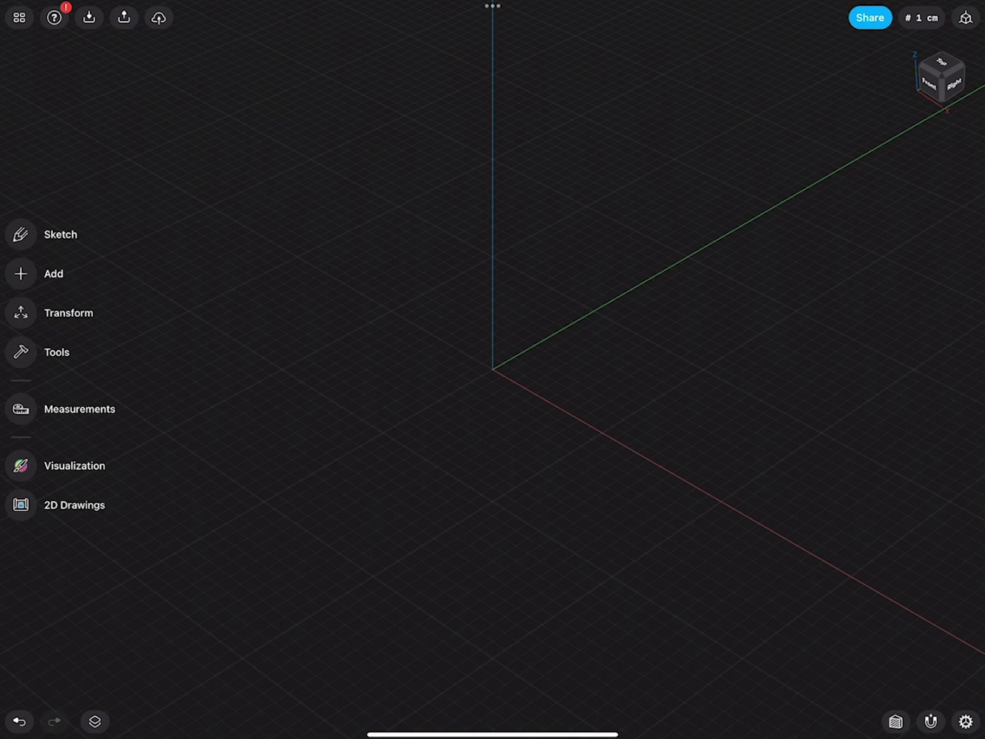
# Step: Sketch a 12 cm circle centred on the origin
pyautogui.click(21, 234)
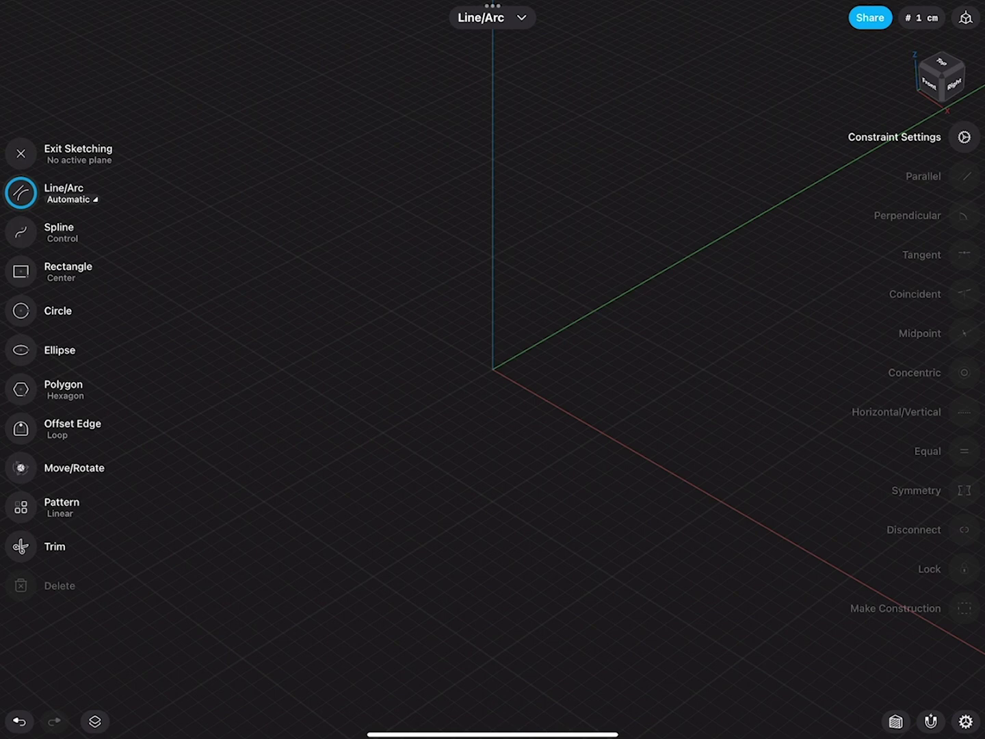
pyautogui.click(21, 310)
pyautogui.moveTo(493, 370); pyautogui.dragTo(562, 416)
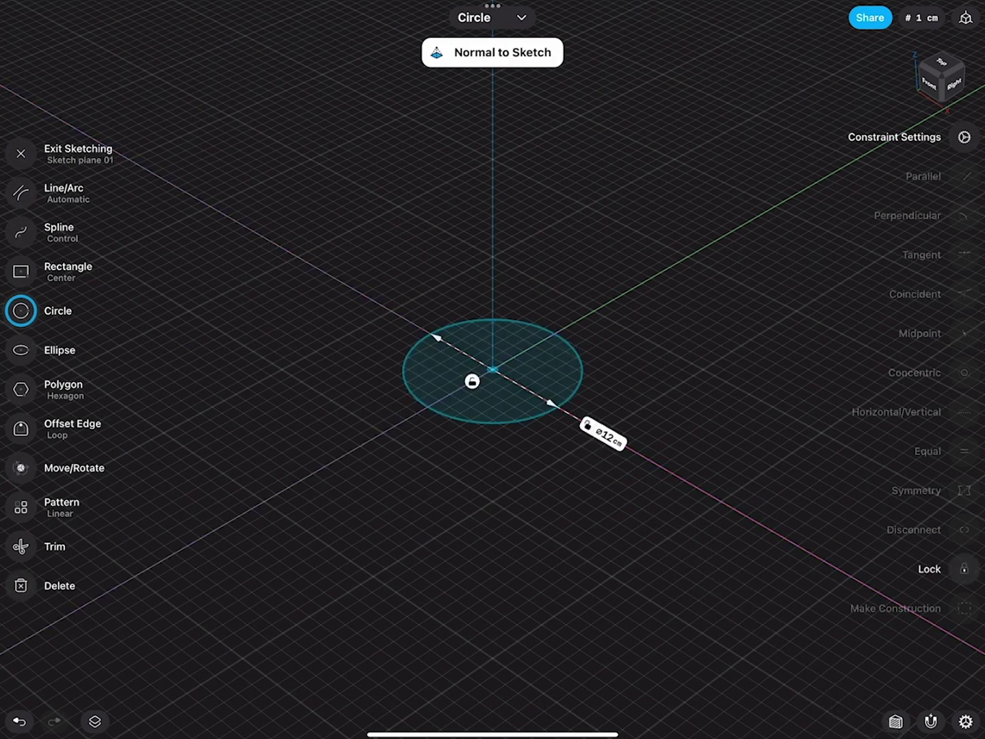
pyautogui.click(21, 153)
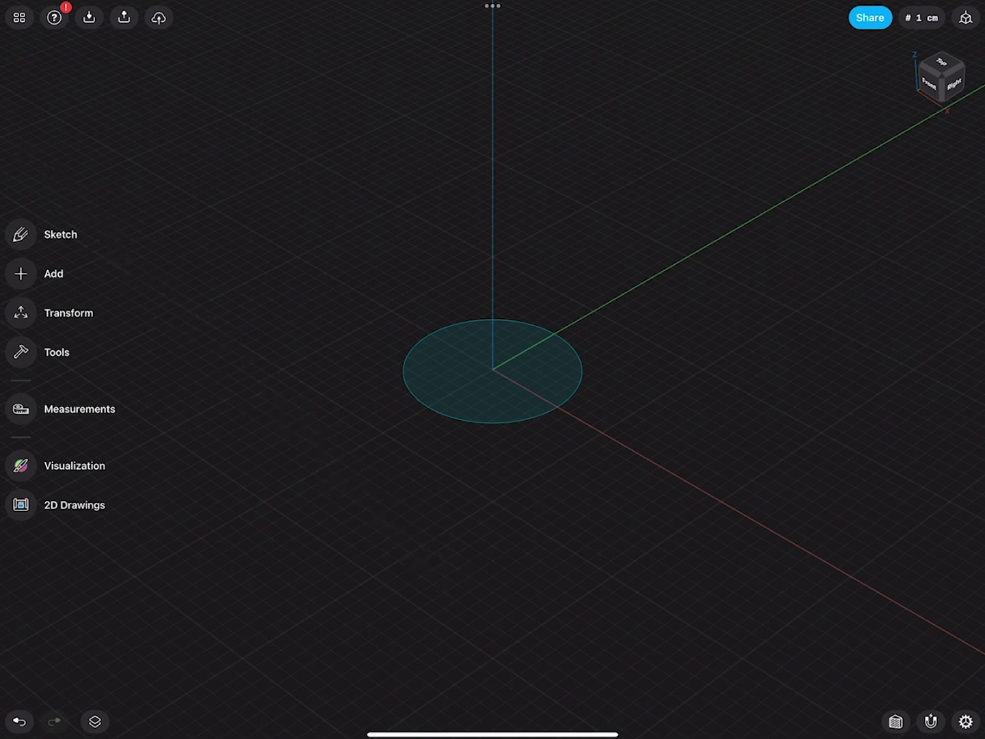
# Step: Copy the circle 11 cm upward and stretch the copy wider
pyautogui.click(494, 422)
pyautogui.click(493, 430)
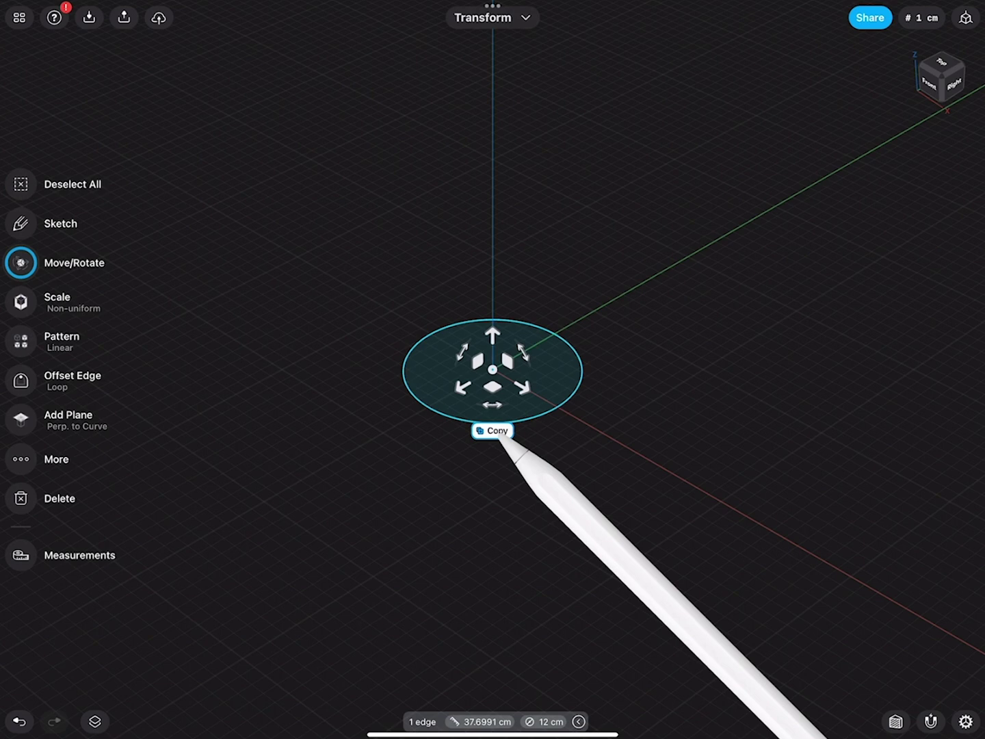
pyautogui.moveTo(493, 336); pyautogui.dragTo(504, 201)
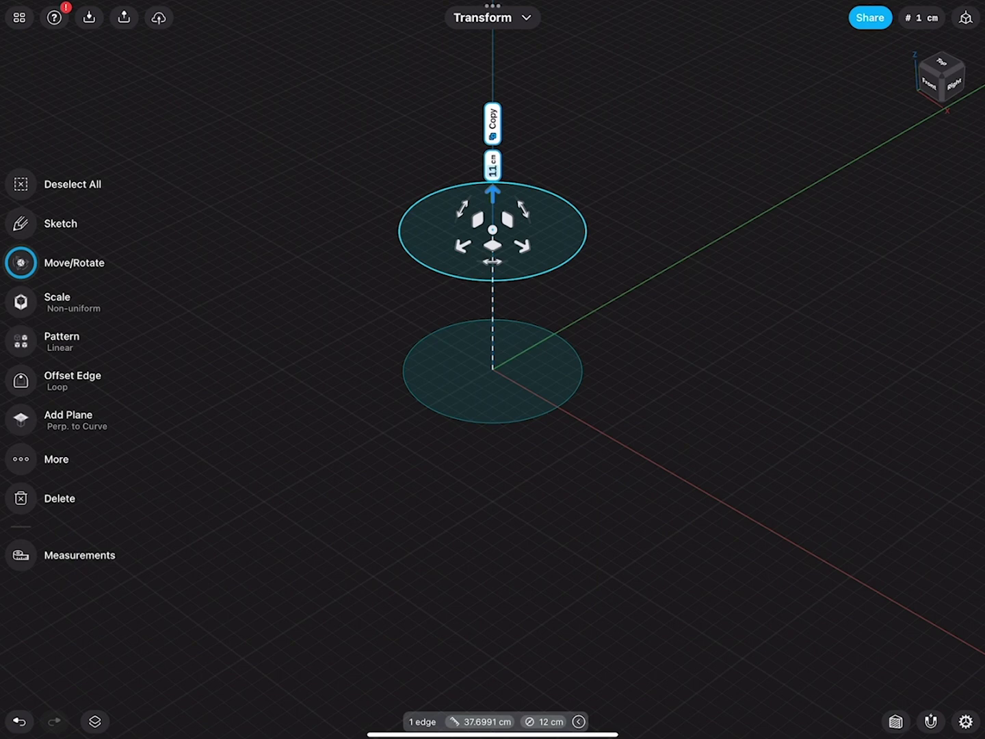
pyautogui.click(22, 301)
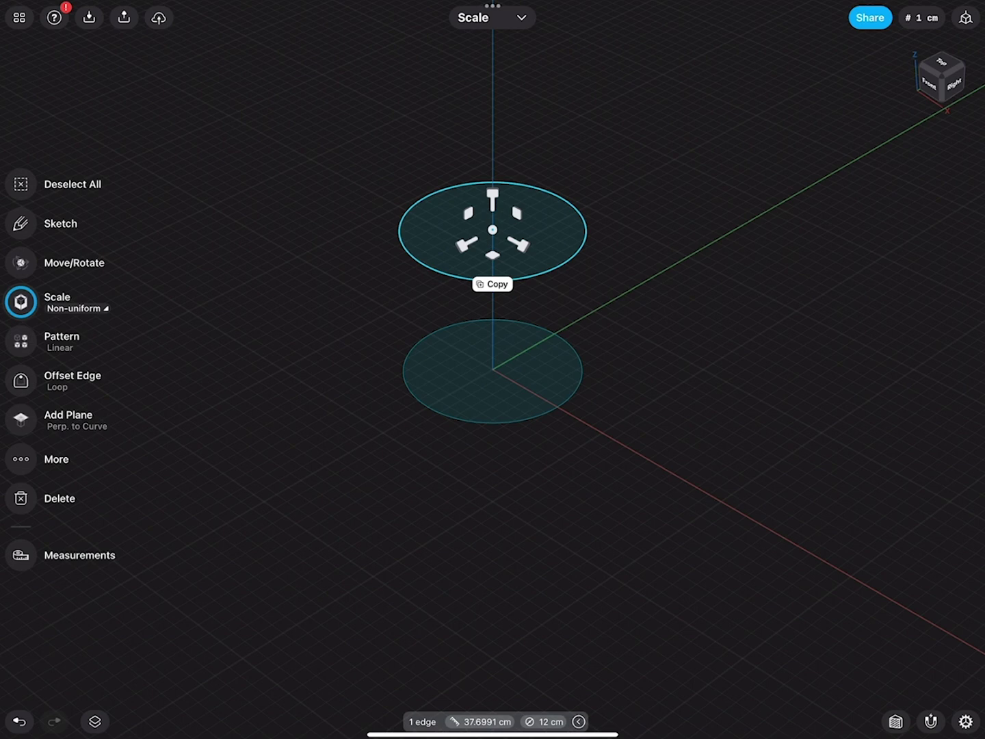
pyautogui.moveTo(518, 245); pyautogui.dragTo(532, 251)
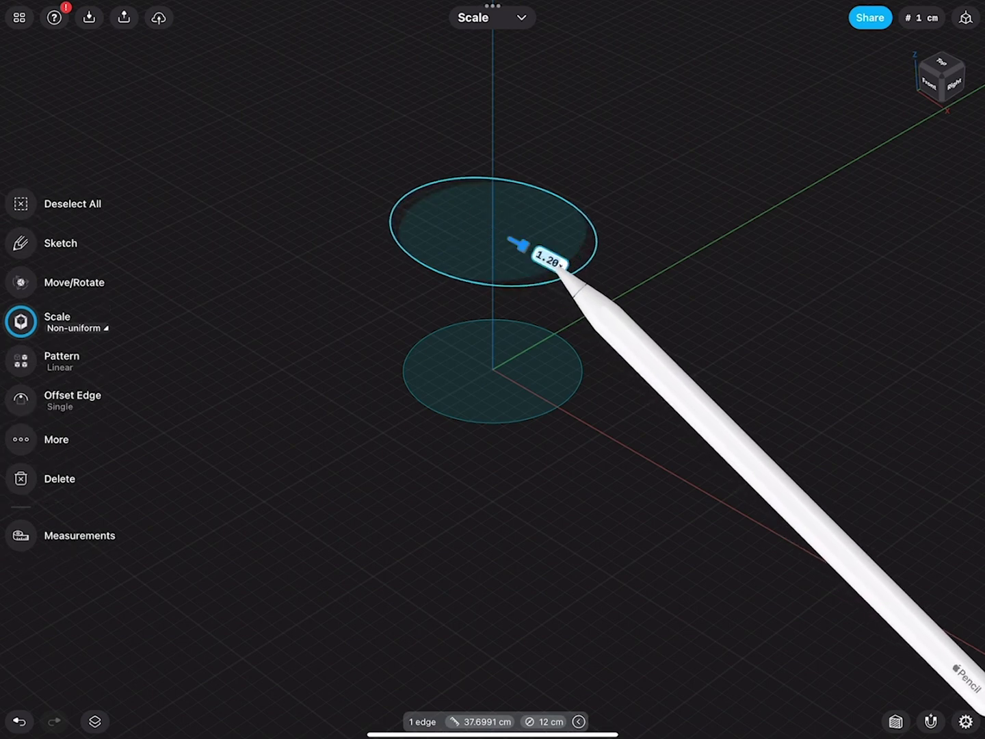
pyautogui.moveTo(467, 244); pyautogui.dragTo(460, 248)
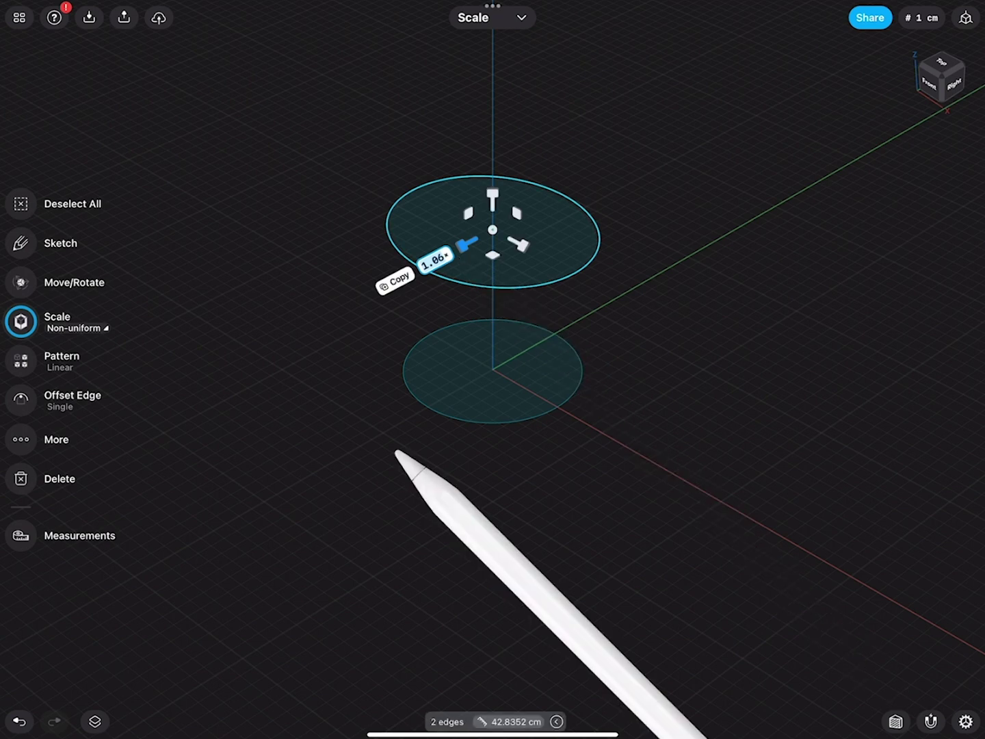
pyautogui.click(395, 451)
# Step: Copy the base circle 21 cm up and tilt that top copy 25°
pyautogui.click(453, 416)
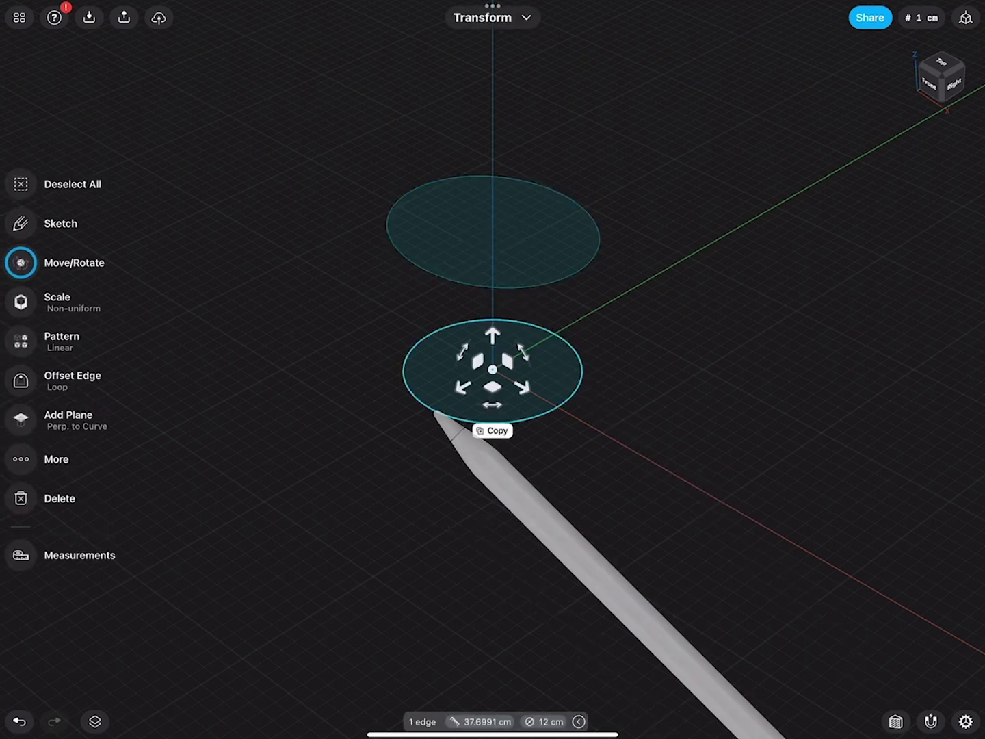
pyautogui.click(493, 431)
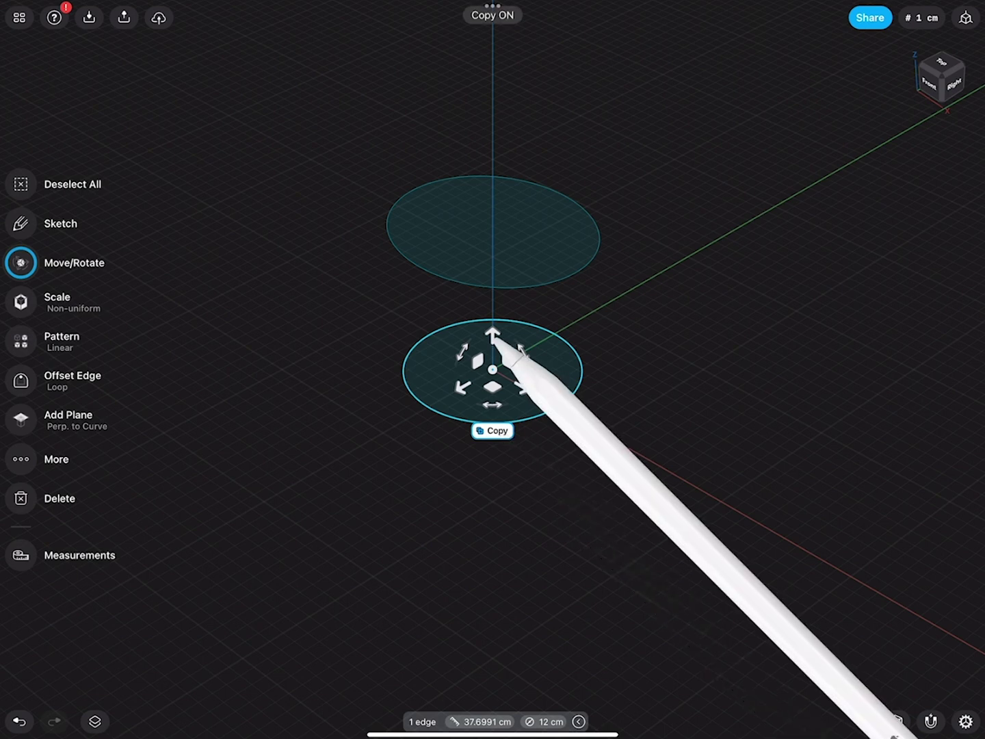
pyautogui.moveTo(493, 334); pyautogui.dragTo(514, 63)
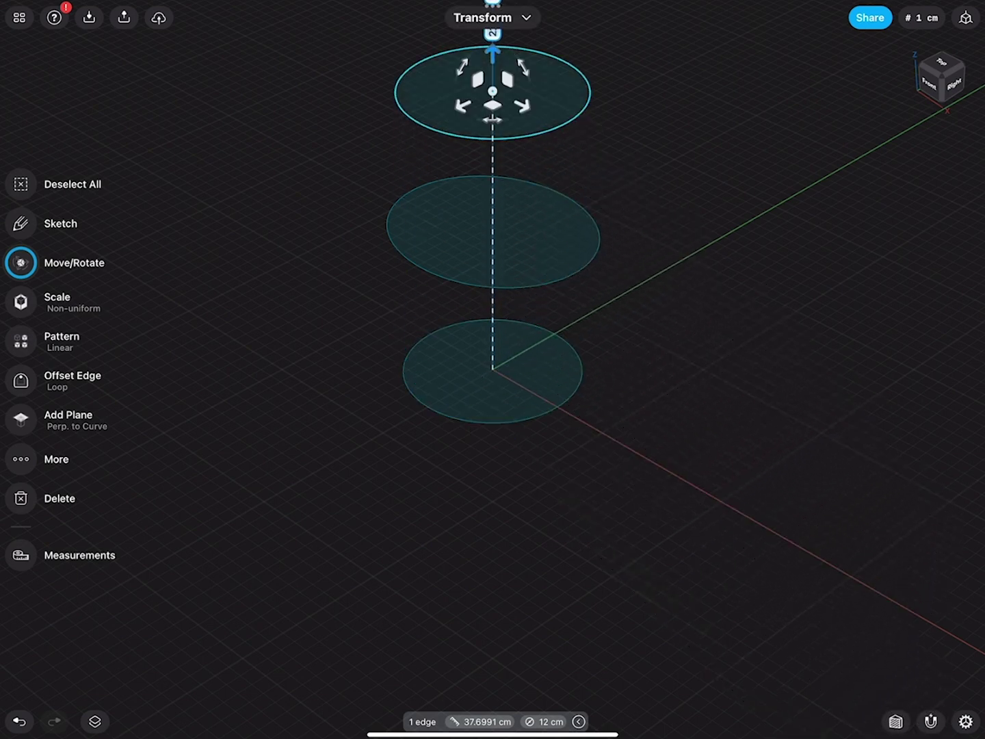
pyautogui.moveTo(675, 264); pyautogui.dragTo(610, 325, button='middle')
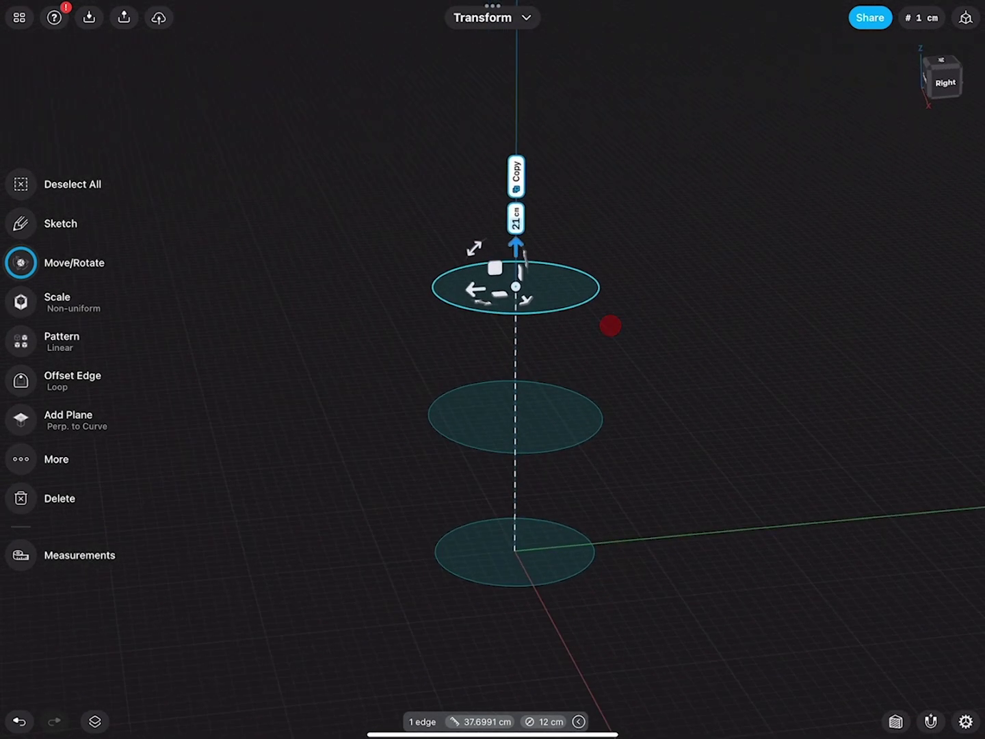
pyautogui.click(516, 176)
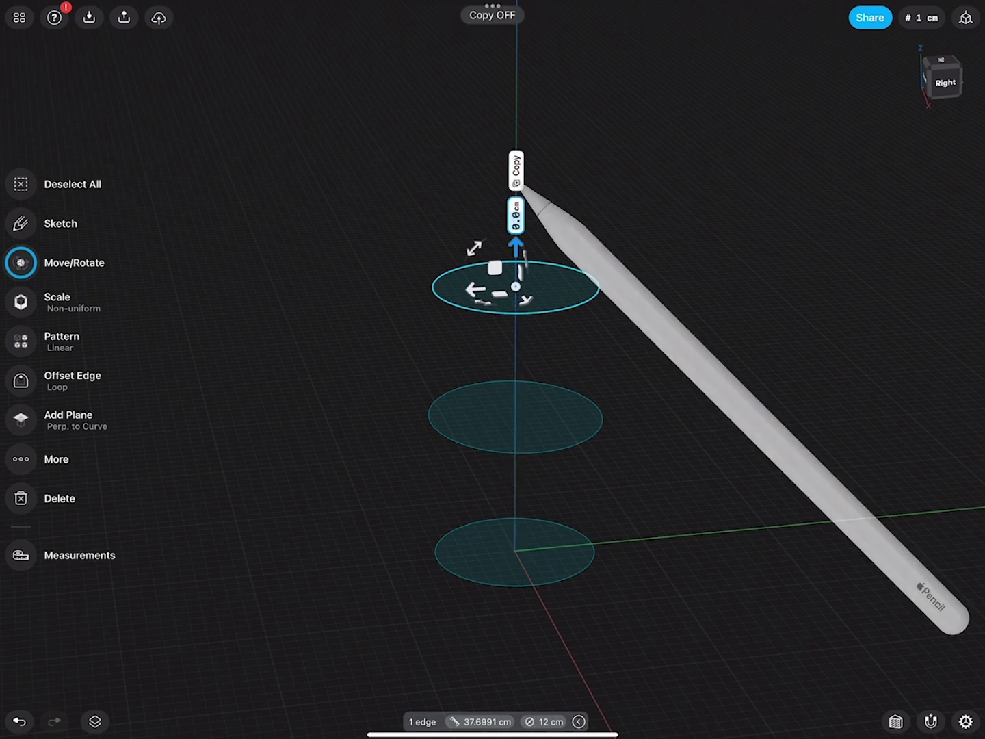
pyautogui.moveTo(474, 248); pyautogui.dragTo(461, 269)
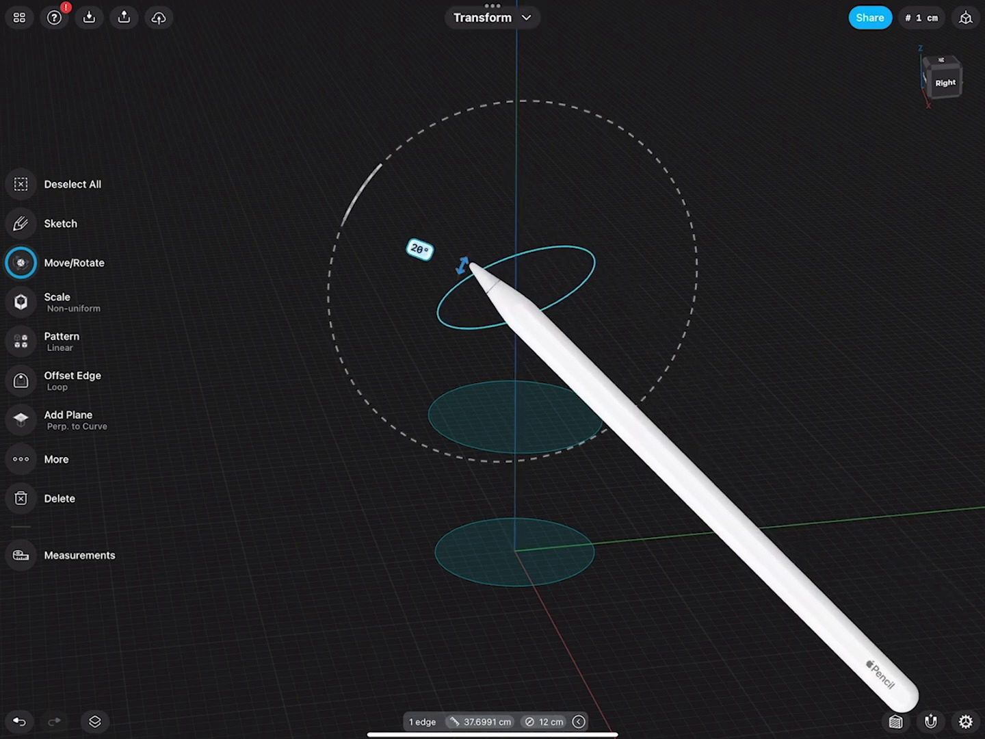
pyautogui.moveTo(692, 401); pyautogui.dragTo(658, 373, button='middle')
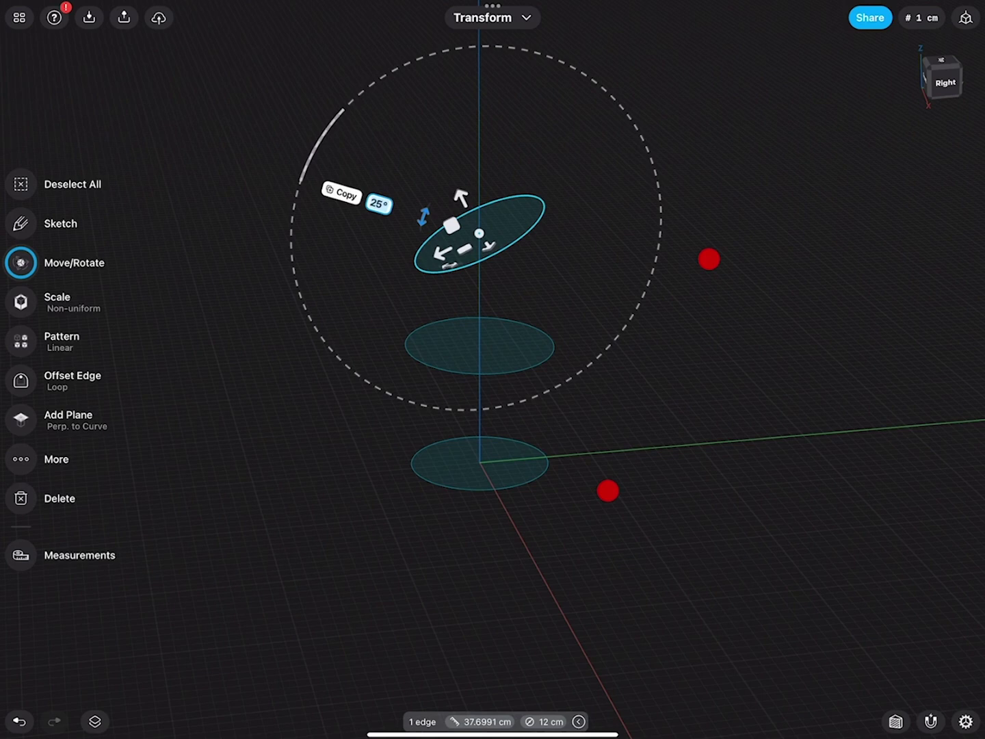
pyautogui.moveTo(645, 336); pyautogui.dragTo(695, 353)
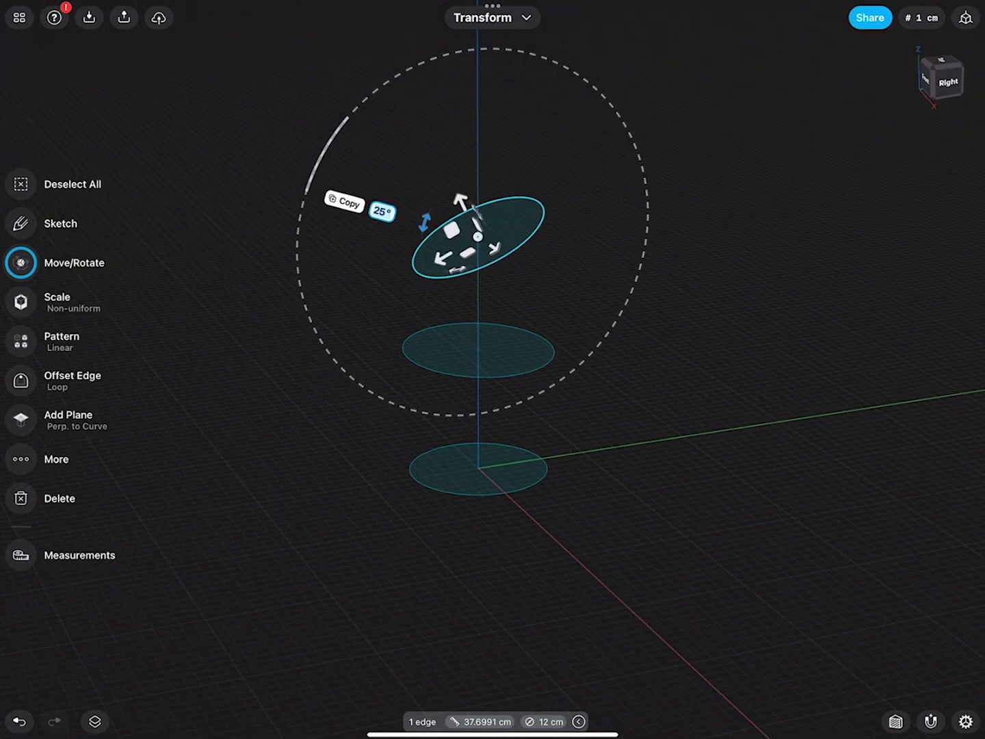
pyautogui.click(638, 392)
pyautogui.moveTo(644, 377); pyautogui.dragTo(655, 379)
pyautogui.scroll(3, 604, 431)
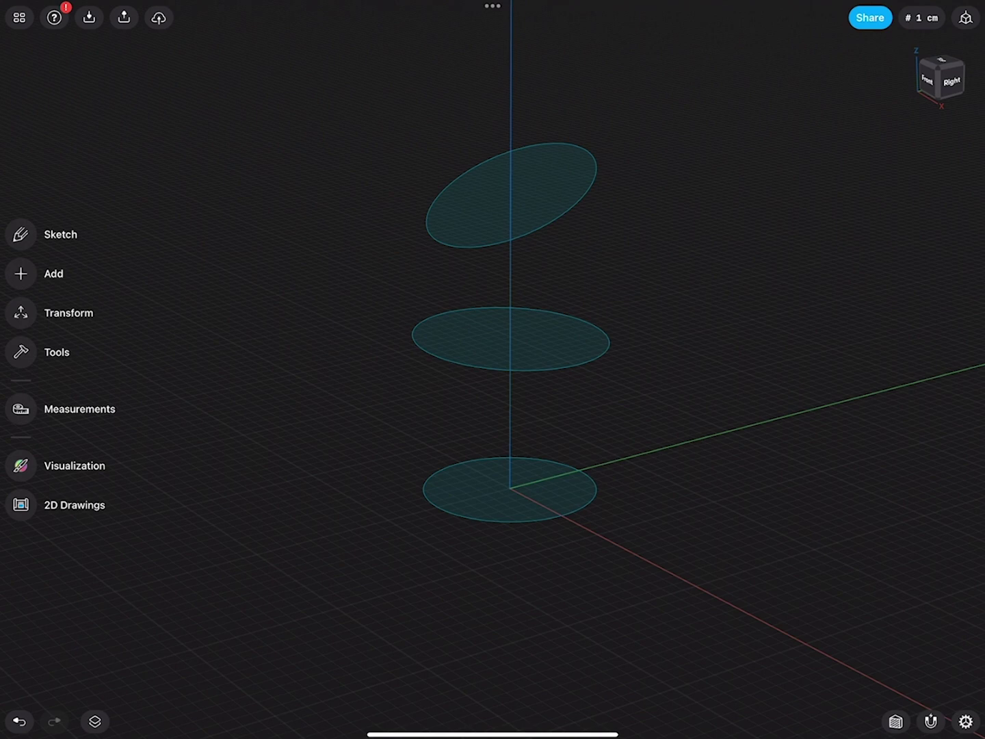
# Step: With the items list open, pull a copy of the bottom circle below it
pyautogui.click(94, 722)
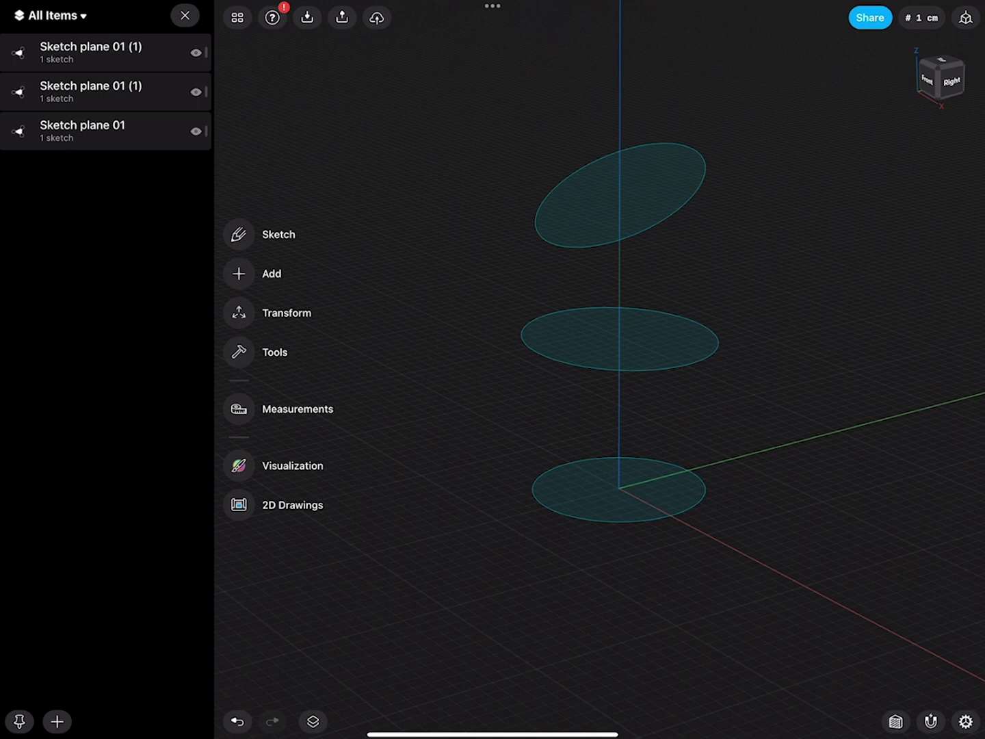
pyautogui.click(624, 522)
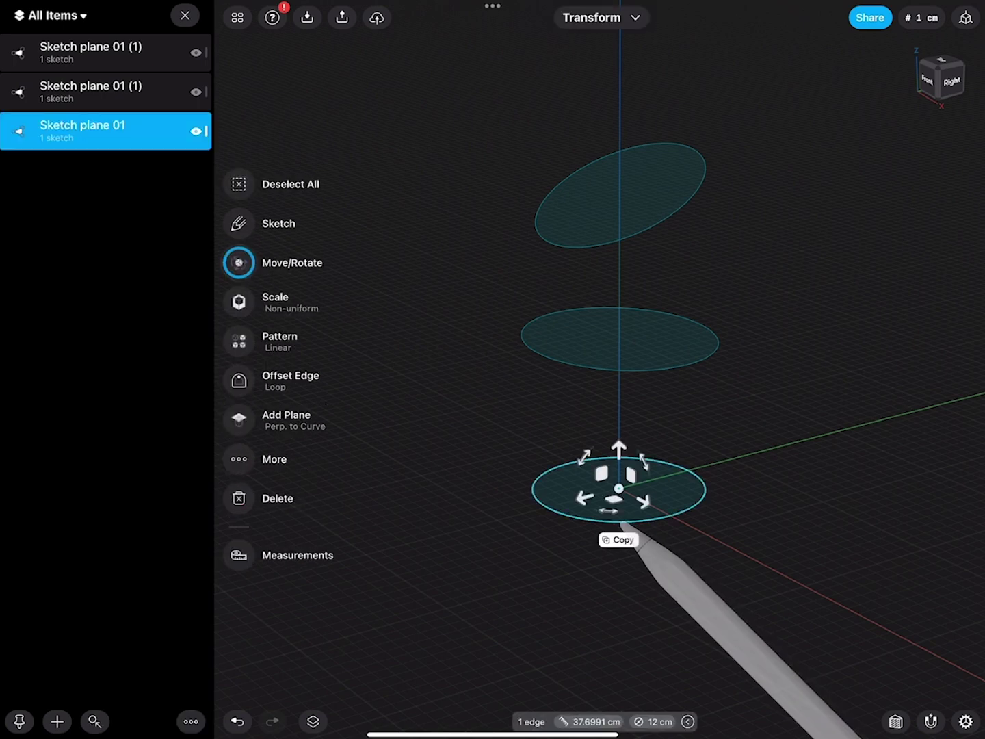
pyautogui.click(619, 540)
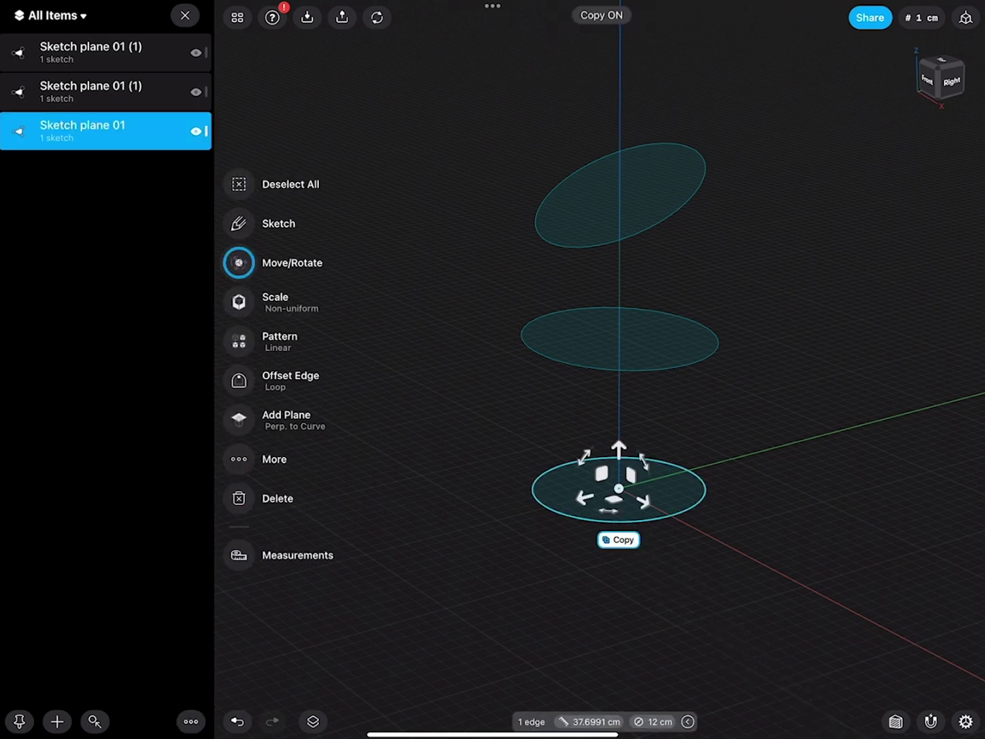
pyautogui.moveTo(625, 454); pyautogui.dragTo(622, 519)
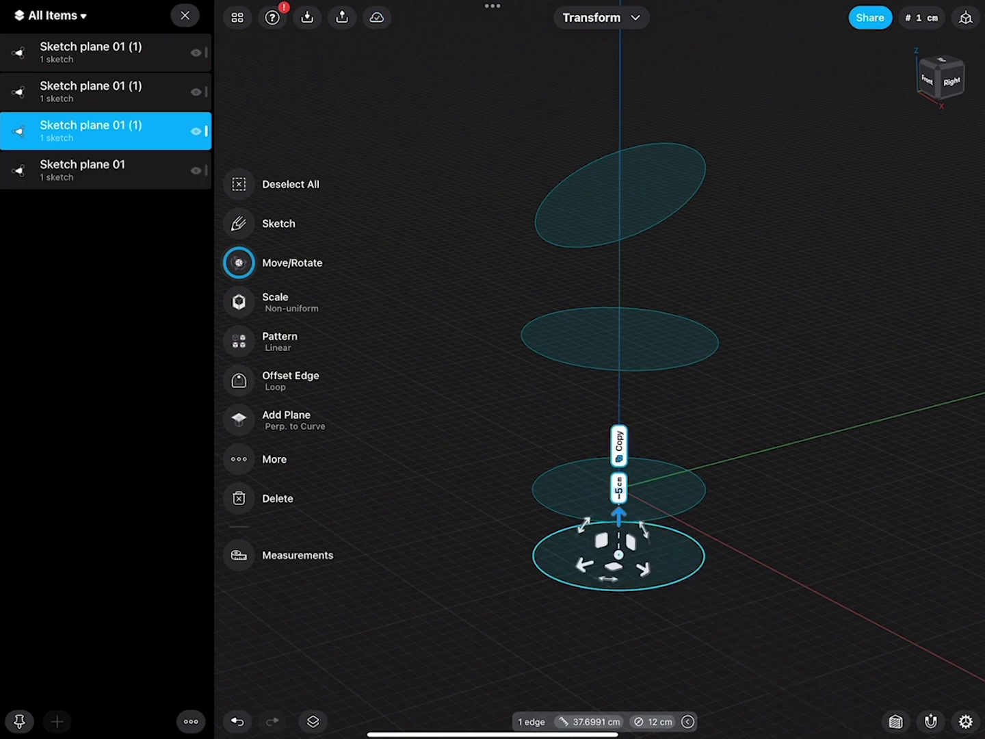
pyautogui.click(762, 511)
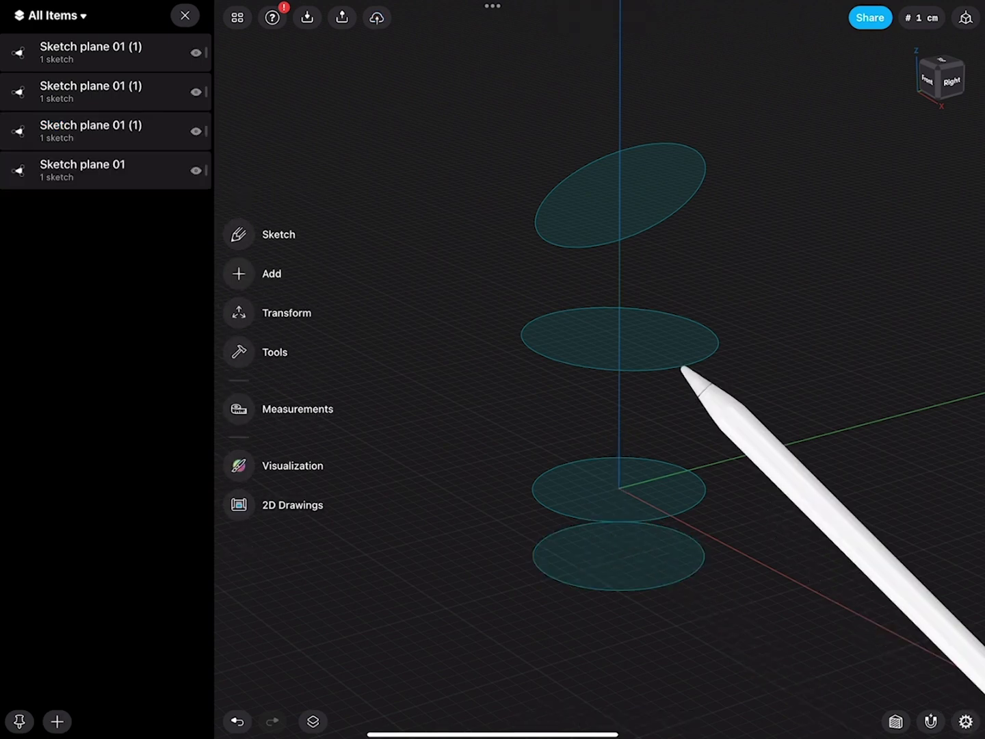
# Step: Move a copy of the middle circle downward
pyautogui.click(682, 365)
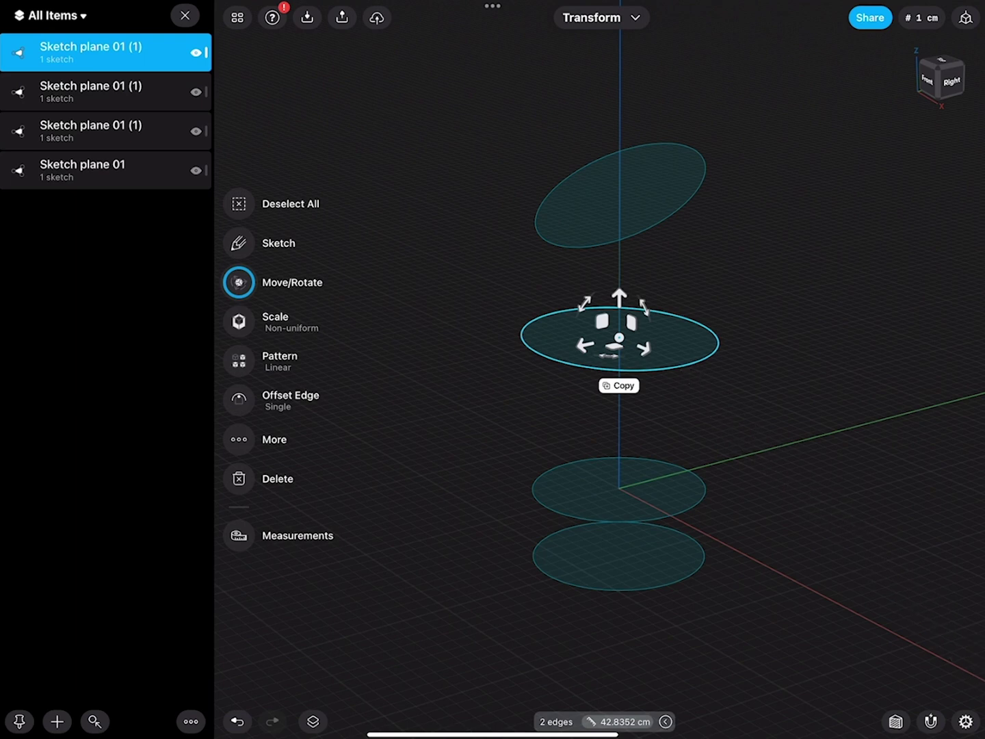
pyautogui.click(620, 384)
pyautogui.moveTo(620, 297)
pyautogui.mouseDown()
pyautogui.moveTo(627, 426)
pyautogui.moveTo(620, 512)
pyautogui.mouseUp()
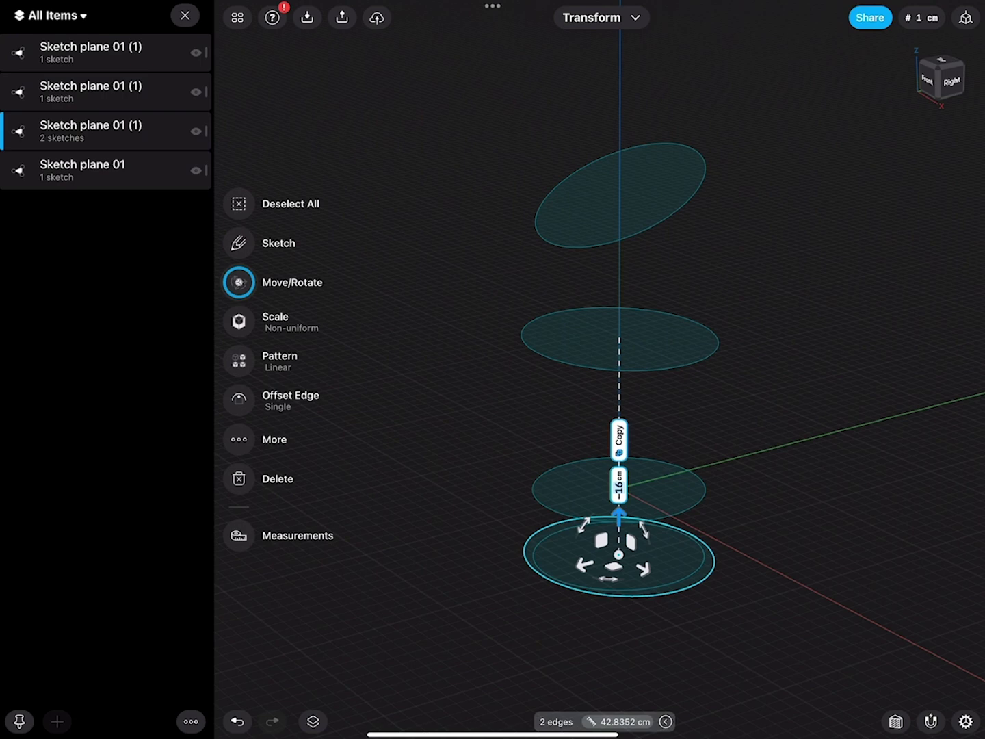
pyautogui.moveTo(775, 619); pyautogui.dragTo(780, 607)
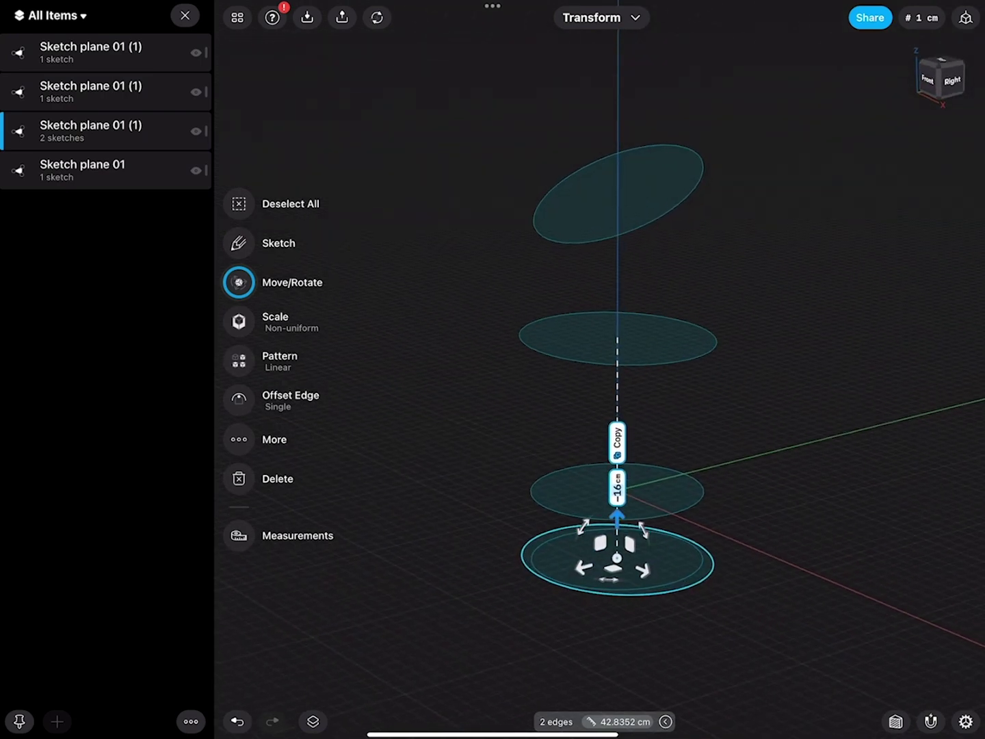
# Step: Copy the bottom circle's sketch plane 2 cm lower
pyautogui.click(544, 568)
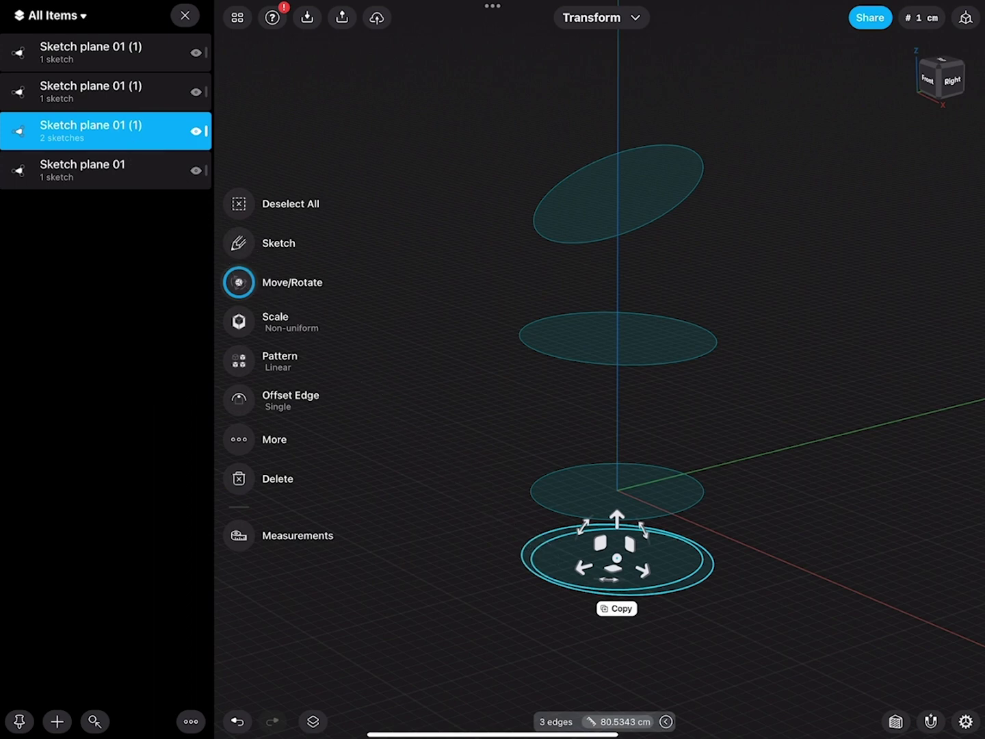
pyautogui.click(480, 602)
pyautogui.click(542, 551)
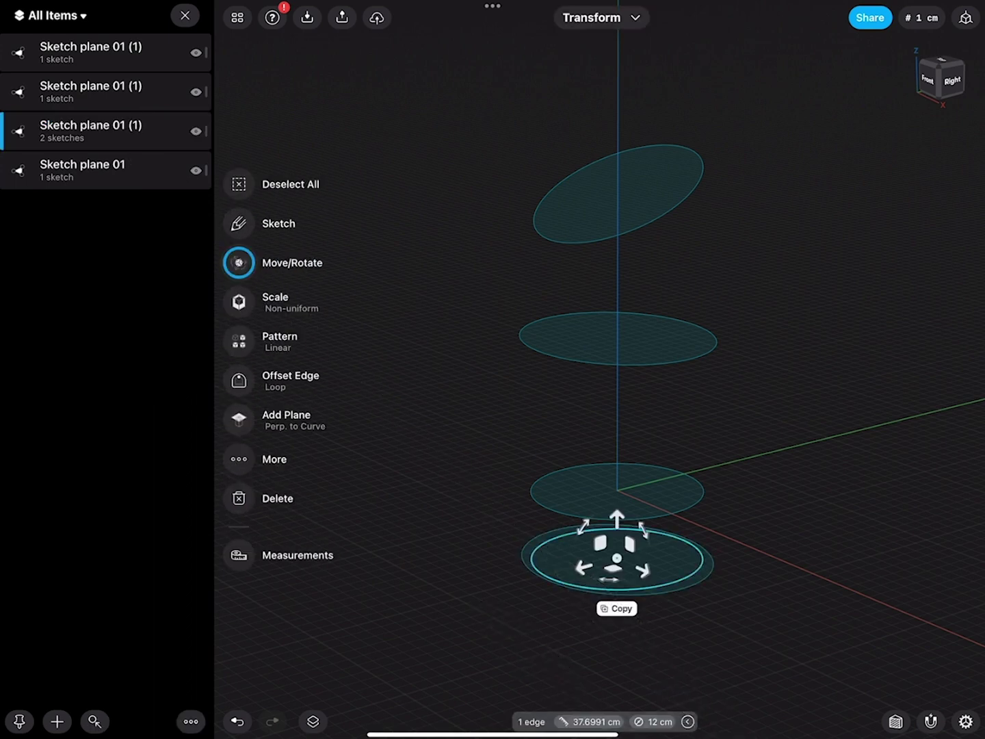
pyautogui.moveTo(617, 517); pyautogui.dragTo(616, 543)
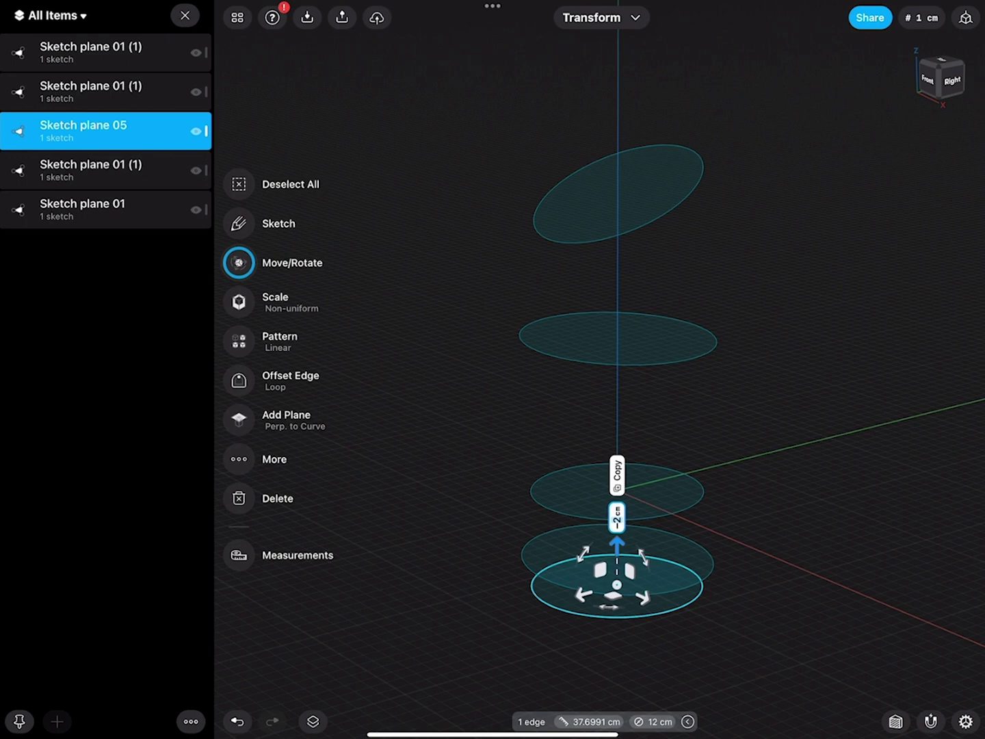
# Step: Delete the two extra sketch planes, including Sketch plane 05
pyautogui.click(137, 169)
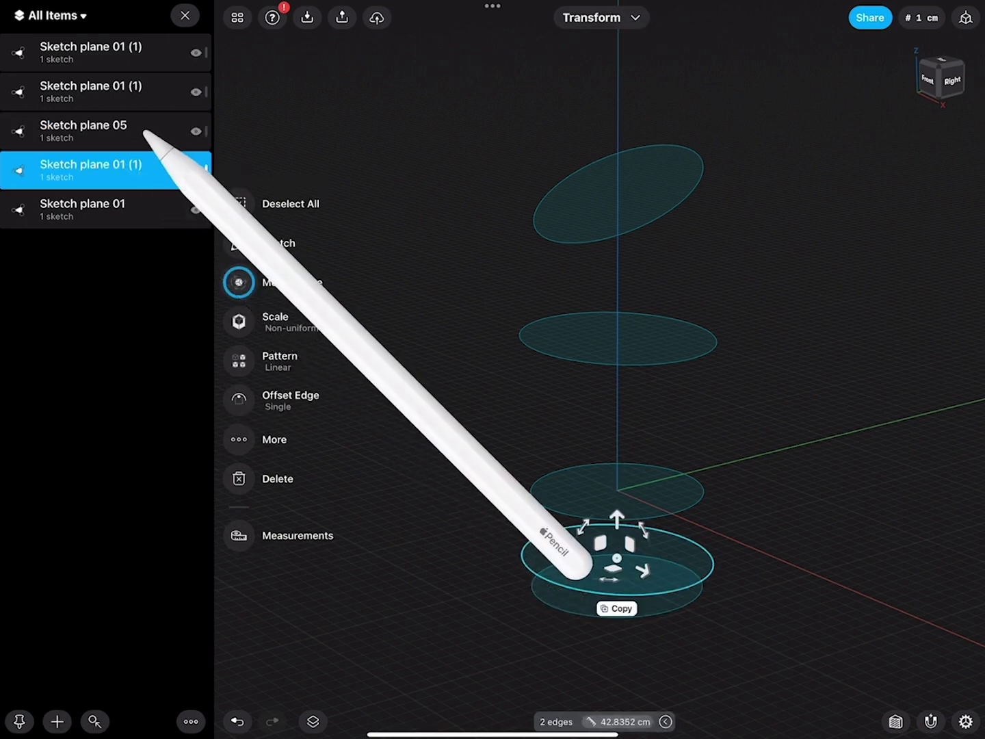
pyautogui.click(146, 132)
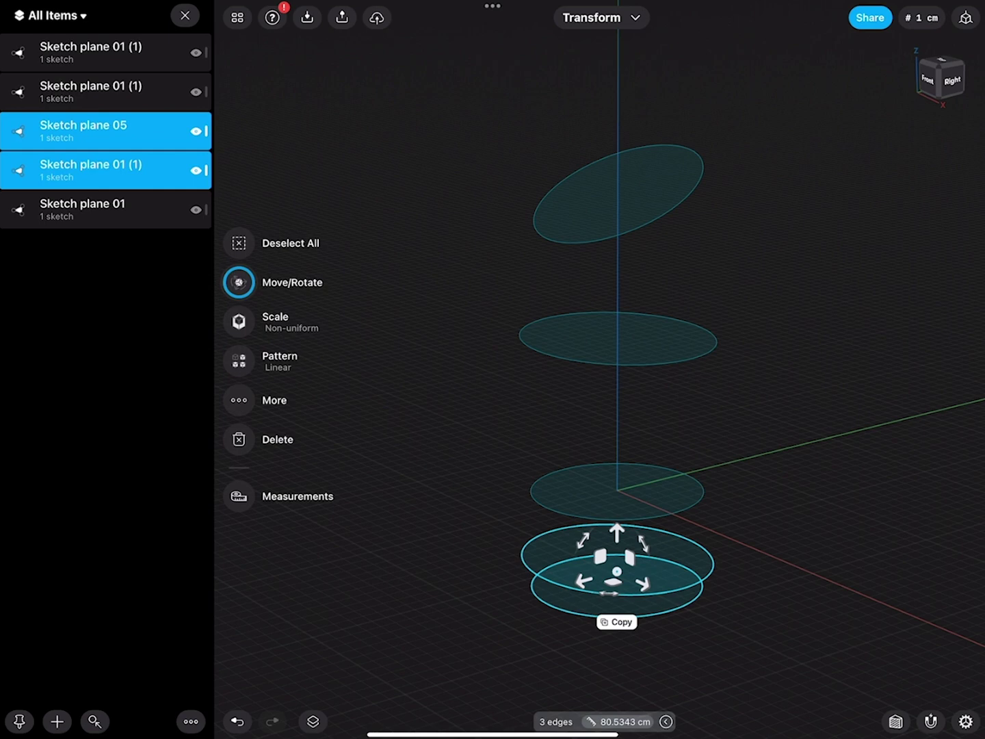
pyautogui.click(239, 439)
# Step: Close the items list and loft a solid through the bottom, middle and top ellipses
pyautogui.click(312, 722)
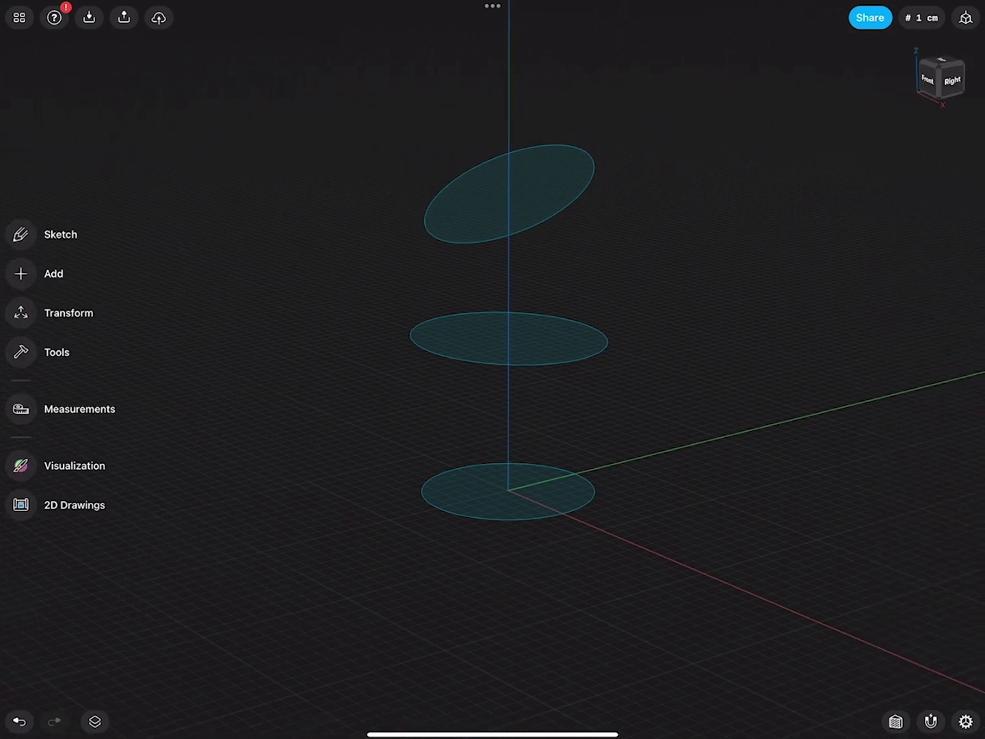
pyautogui.scroll(3, 631, 431)
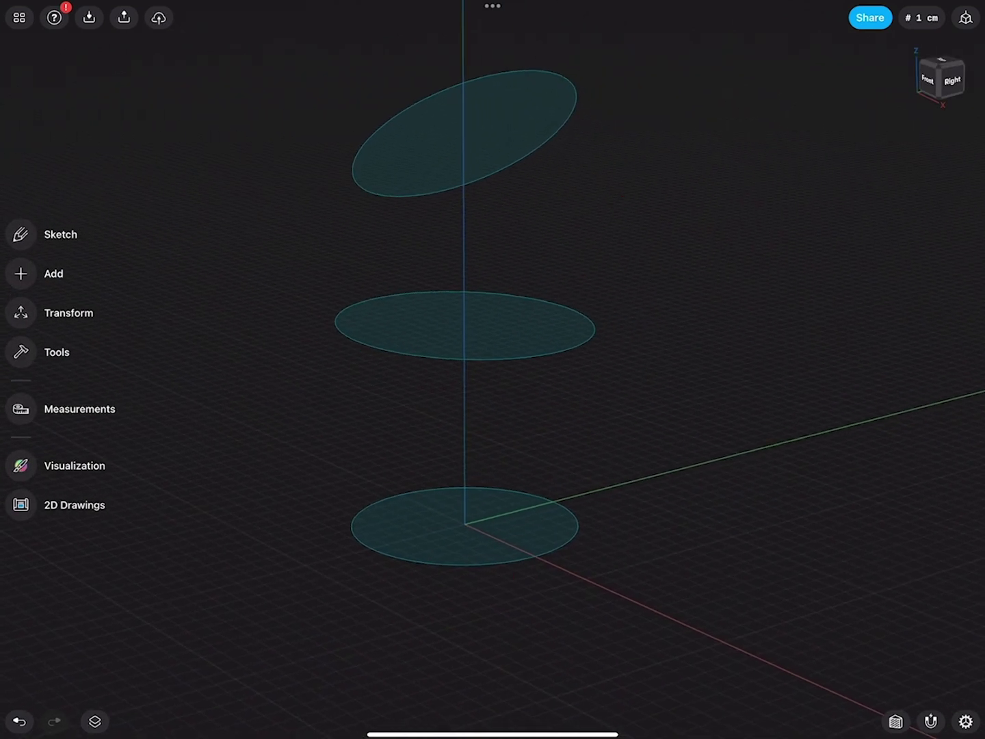
pyautogui.moveTo(653, 252)
pyautogui.mouseDown()
pyautogui.moveTo(673, 259)
pyautogui.moveTo(677, 242)
pyautogui.mouseUp()
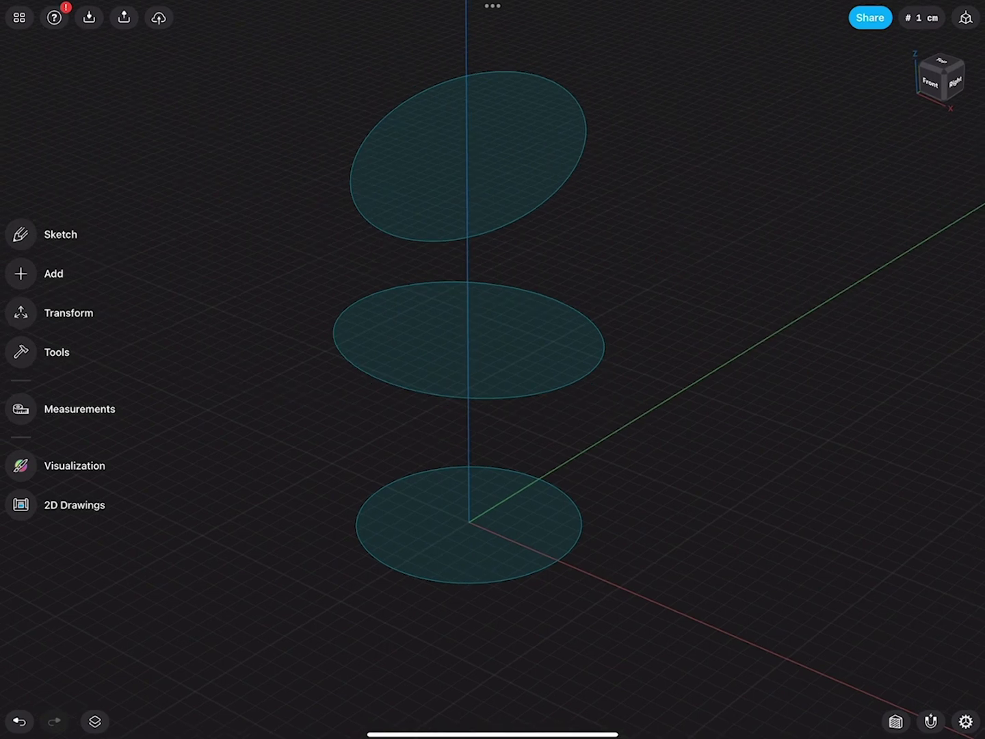
pyautogui.click(435, 519)
pyautogui.click(420, 332)
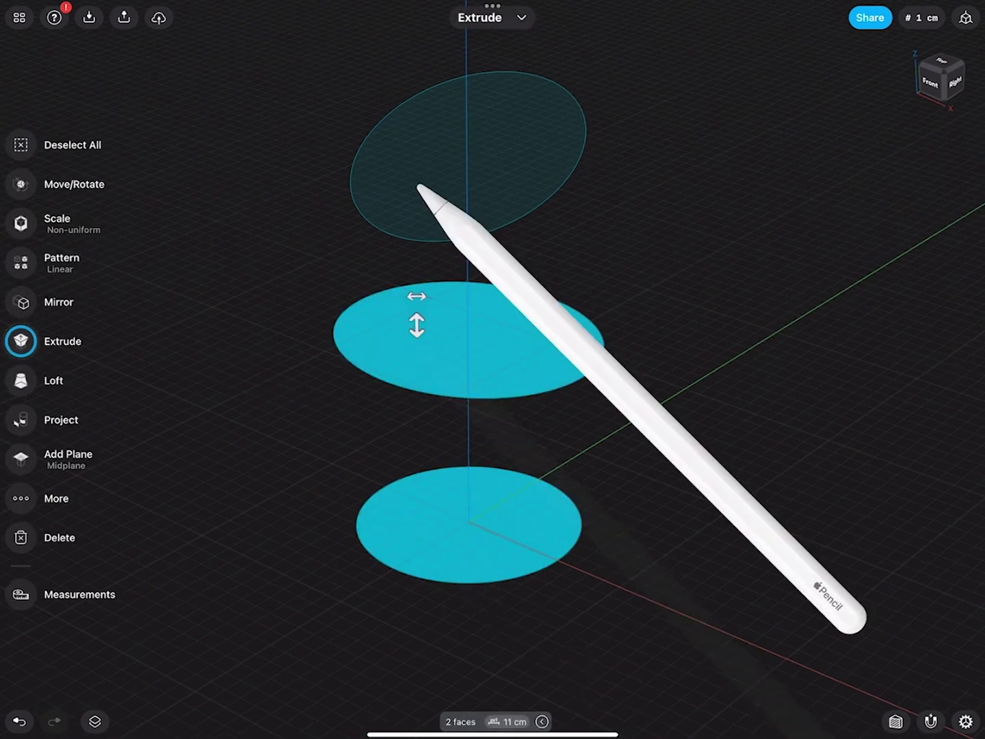
pyautogui.click(420, 187)
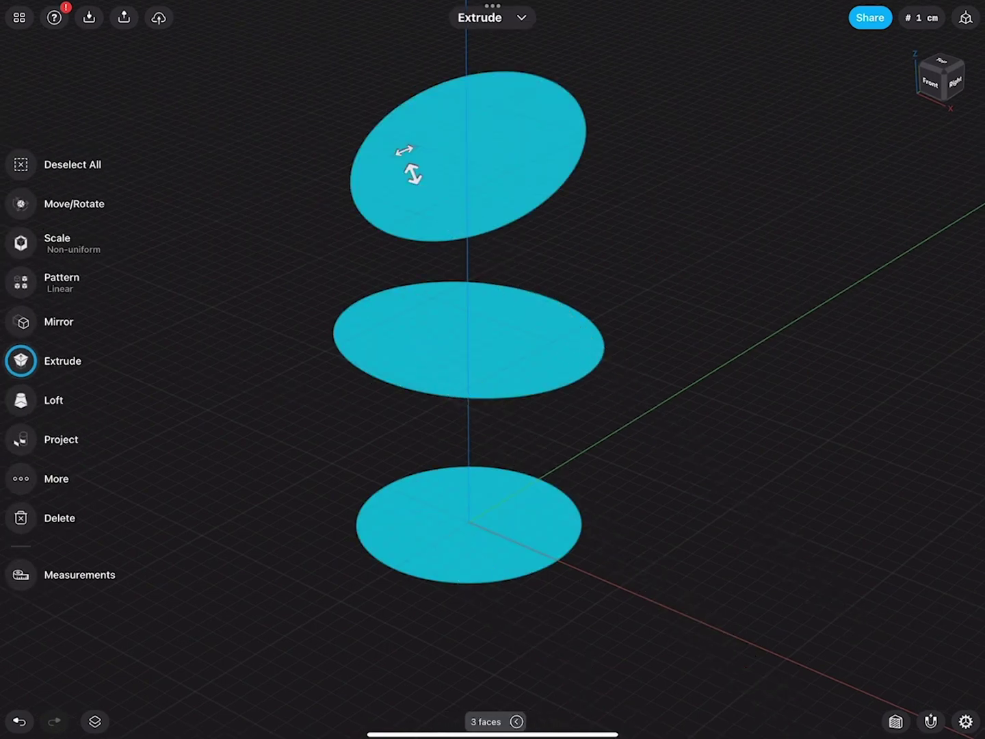
pyautogui.click(20, 400)
pyautogui.moveTo(549, 583); pyautogui.dragTo(578, 611, button='middle')
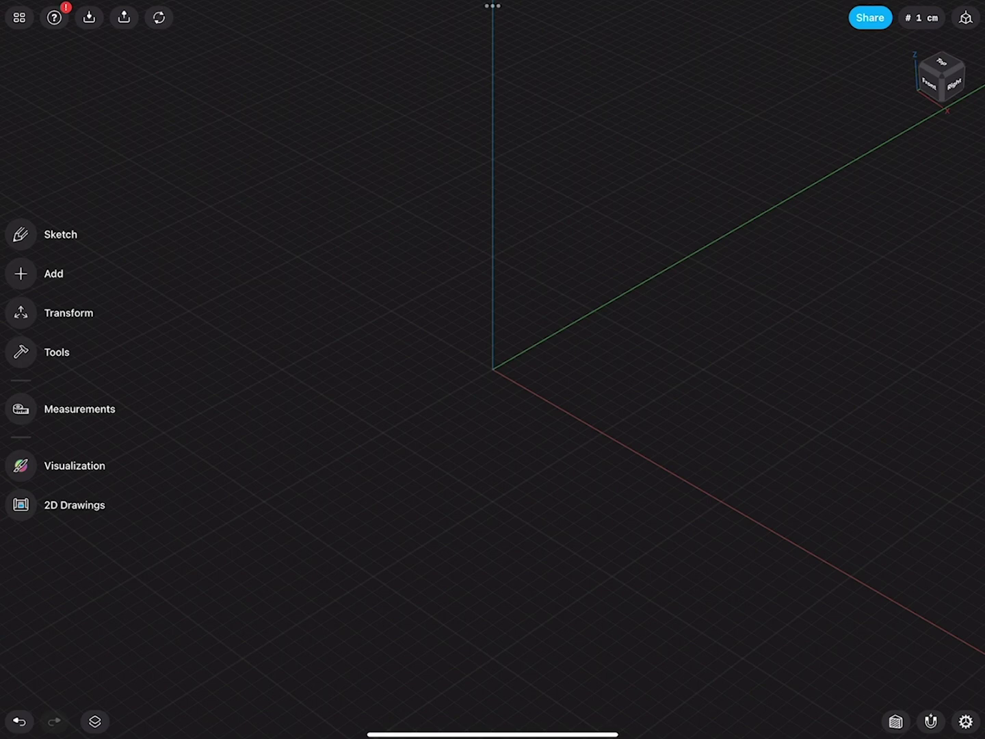
# Step: Sketch a 12 cm circle at the origin and copy it 20 cm above
pyautogui.click(21, 234)
pyautogui.click(22, 311)
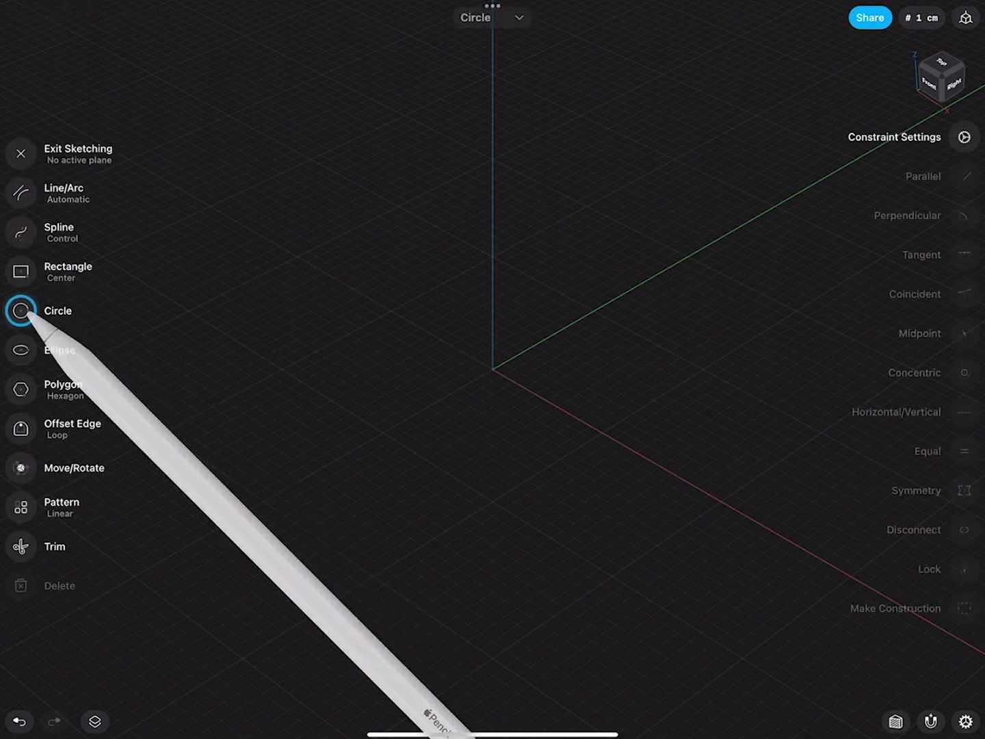
pyautogui.moveTo(492, 370); pyautogui.dragTo(552, 403)
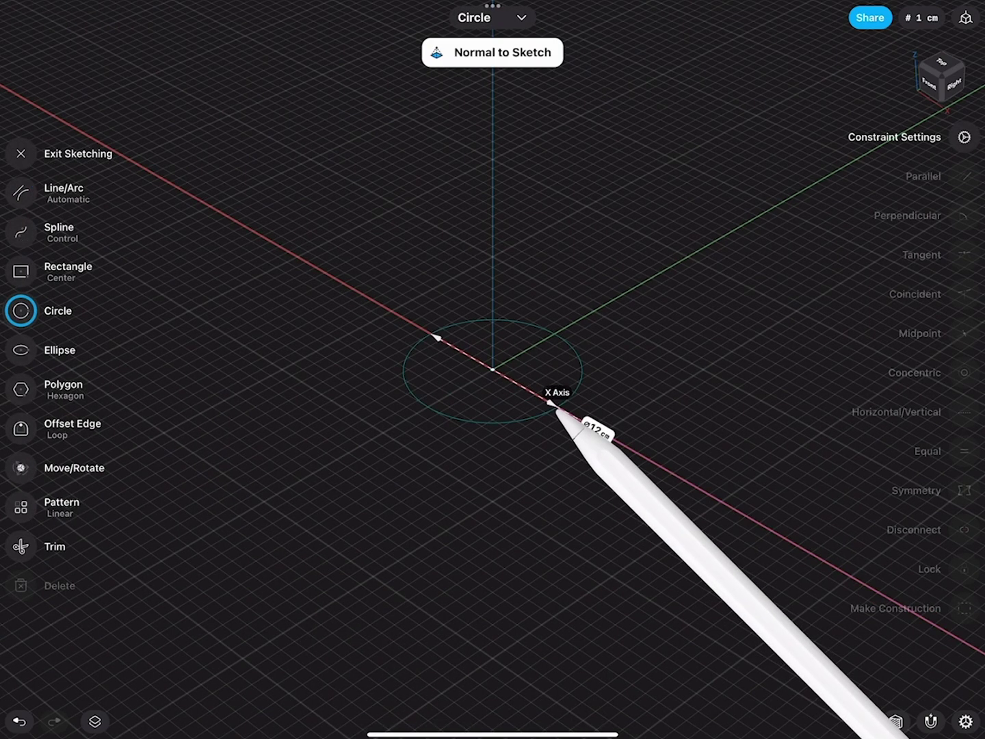
pyautogui.click(21, 153)
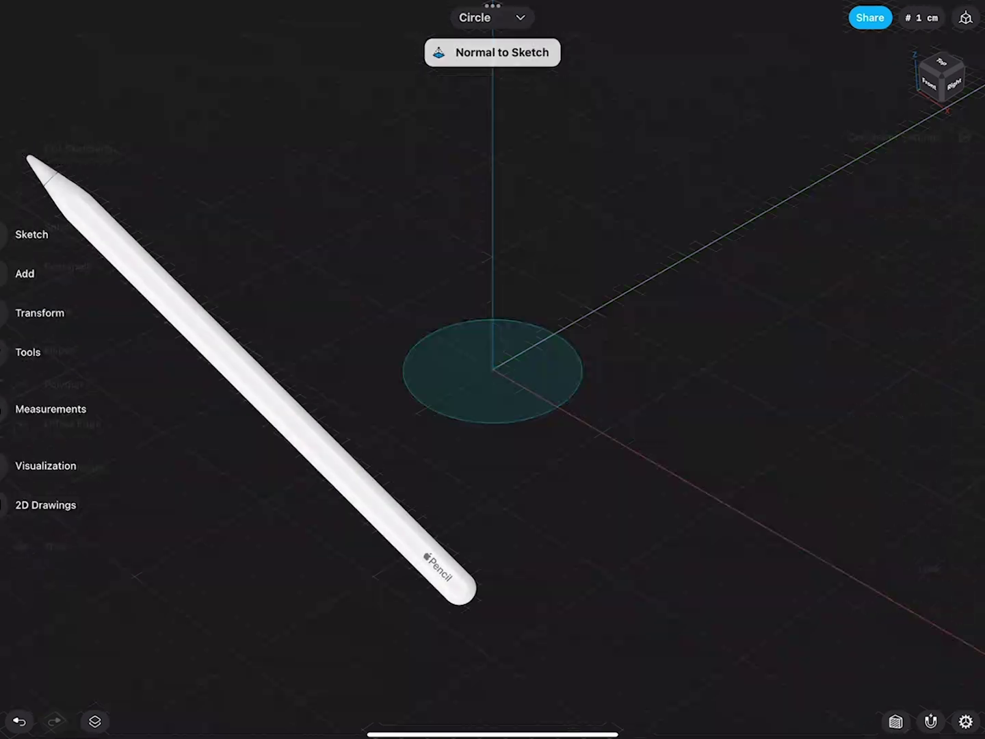
pyautogui.click(500, 422)
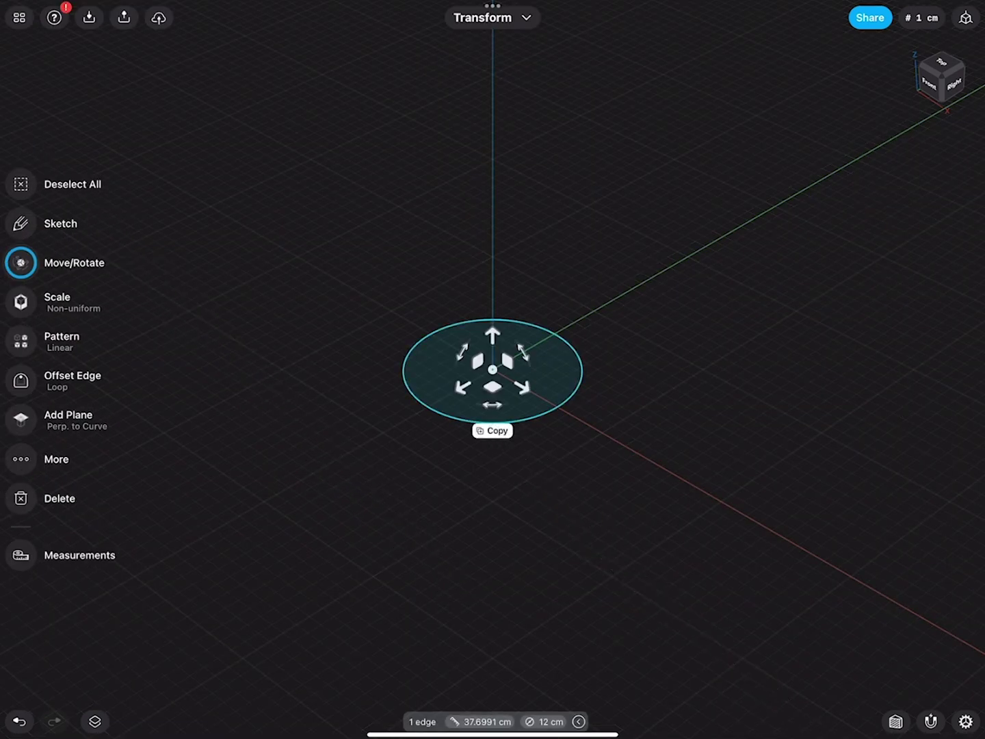
pyautogui.moveTo(492, 335); pyautogui.dragTo(527, 23)
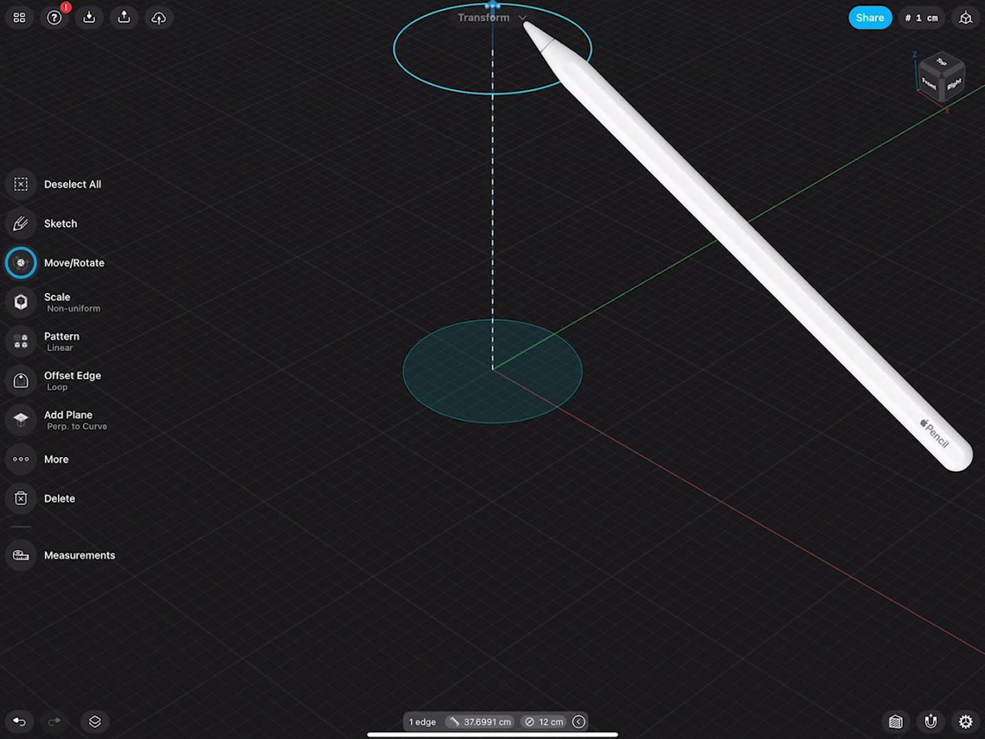
pyautogui.click(605, 392)
# Step: Stretch the bottom circle 1.35 times along one axis, then view from the front
pyautogui.click(572, 396)
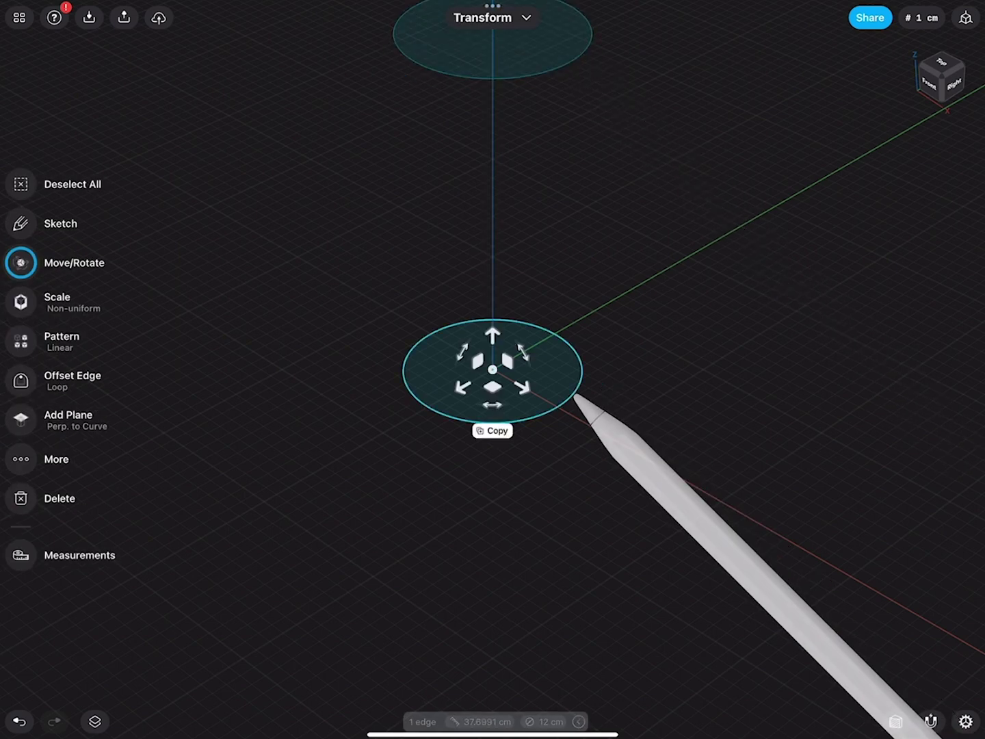
pyautogui.click(20, 301)
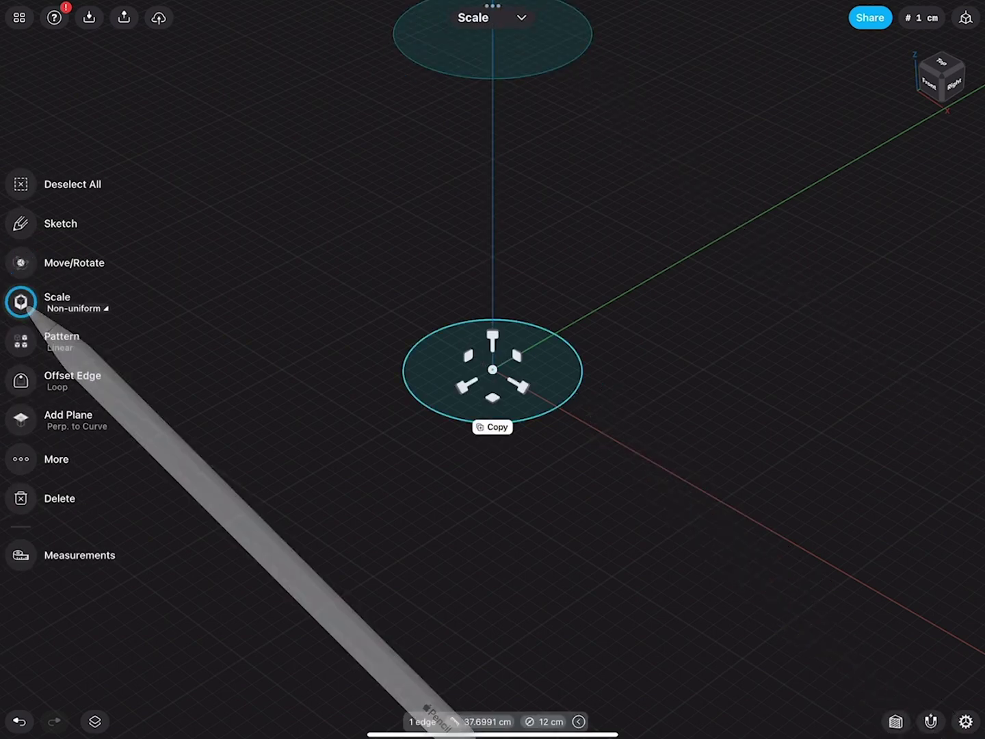
pyautogui.moveTo(523, 389); pyautogui.dragTo(575, 425)
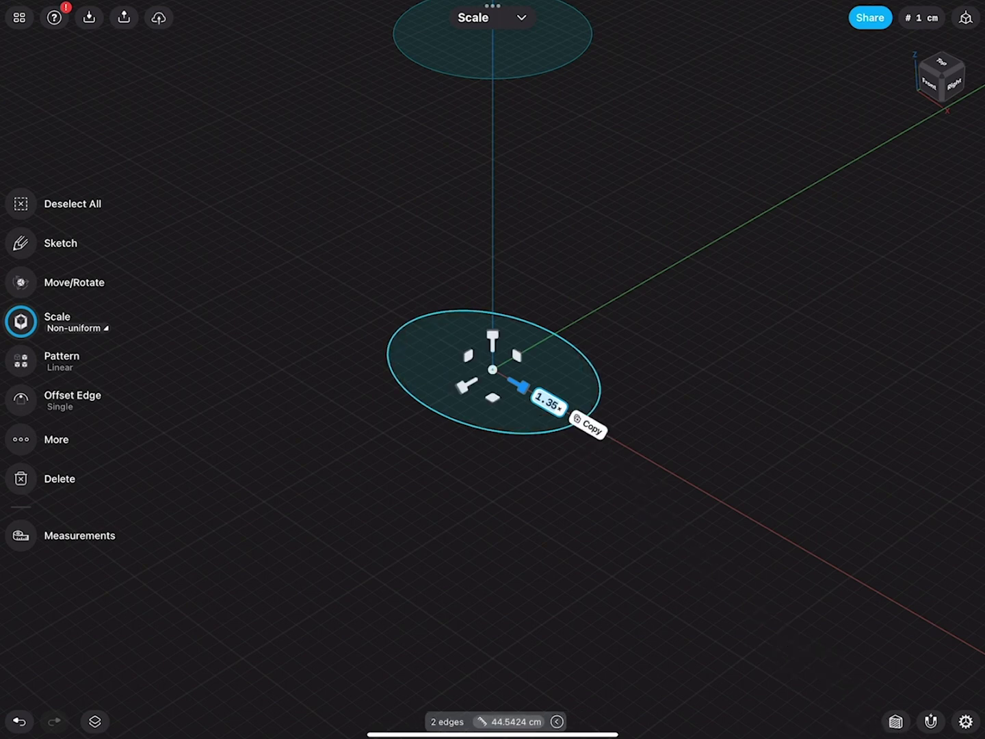
pyautogui.moveTo(620, 232); pyautogui.dragTo(583, 362, button='middle')
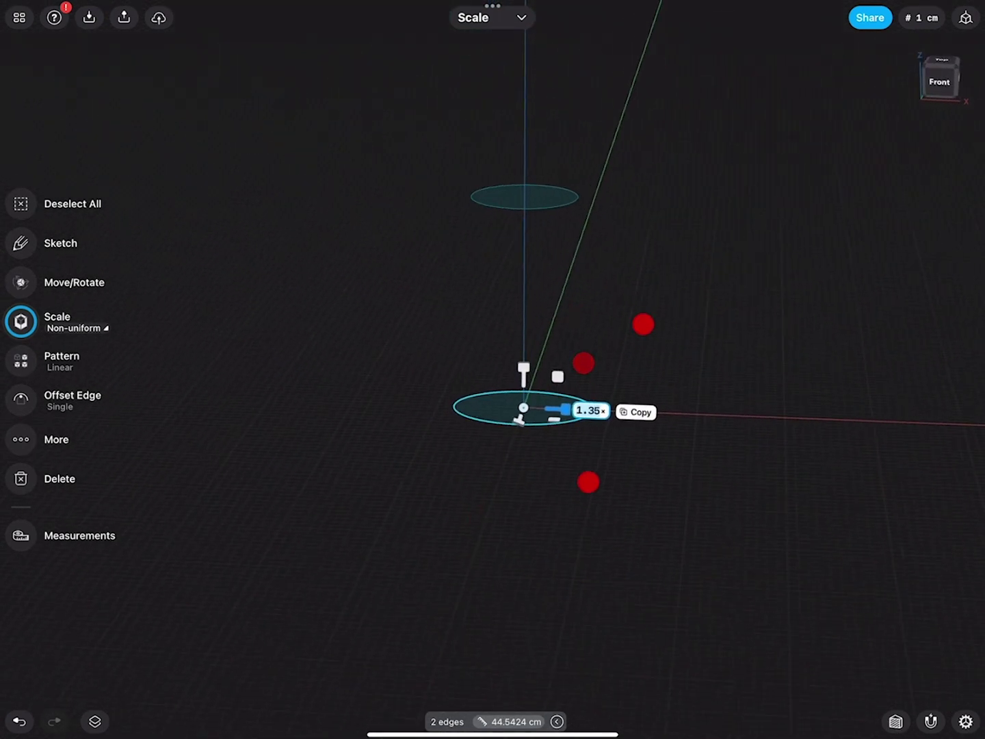
pyautogui.scroll(2, 583, 363)
pyautogui.click(938, 82)
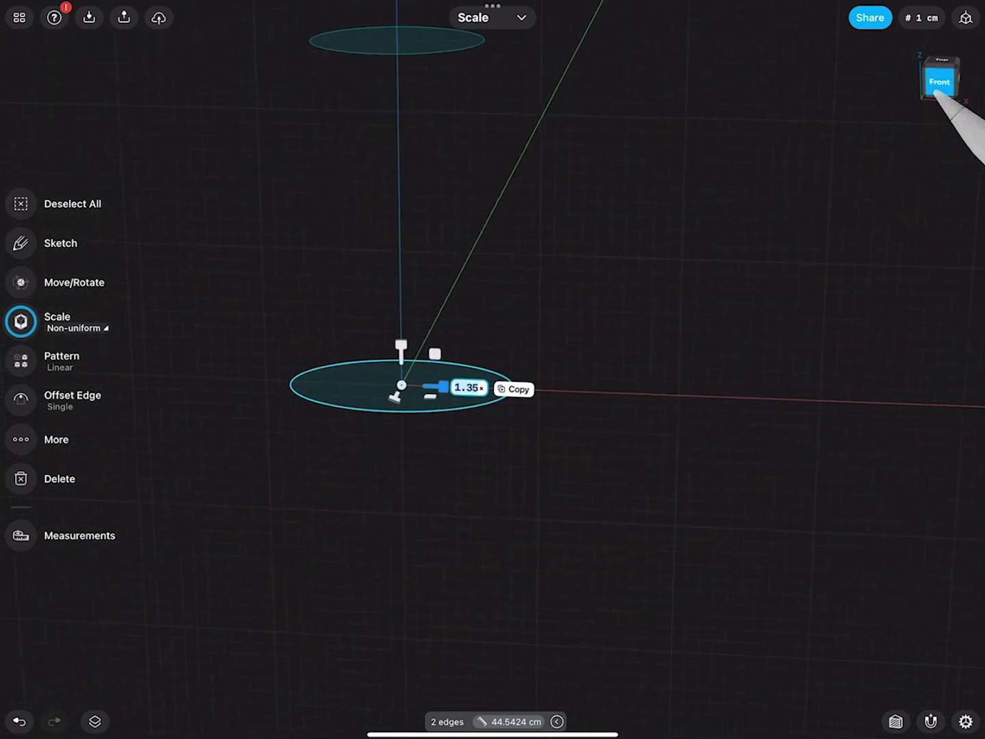
pyautogui.moveTo(529, 209); pyautogui.dragTo(638, 308, button='middle')
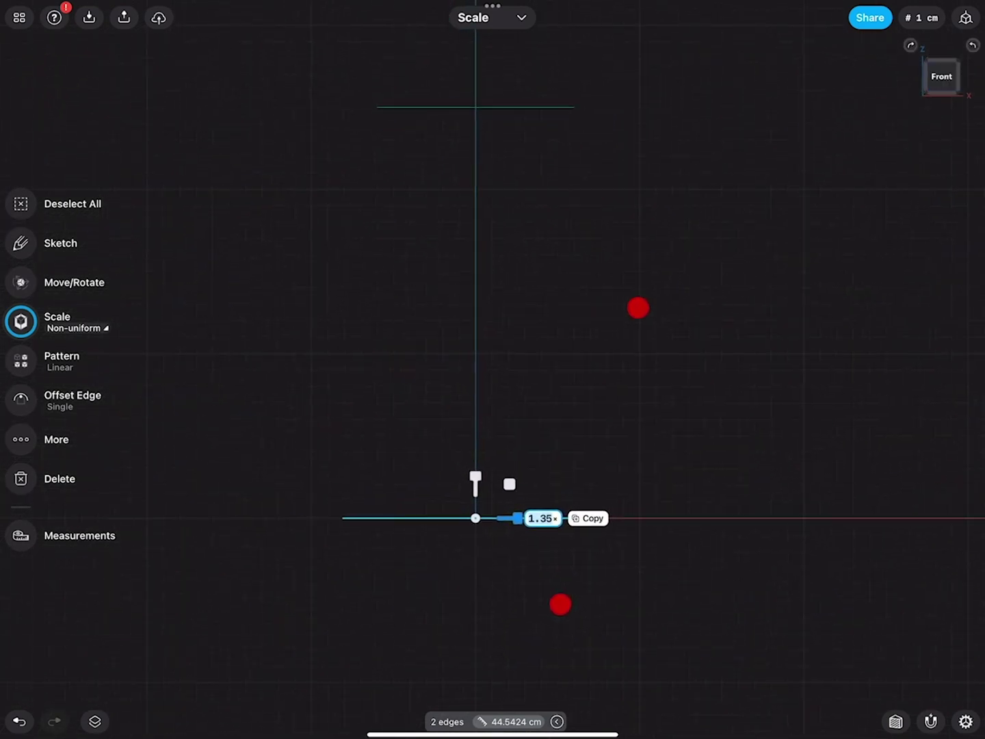
pyautogui.click(191, 223)
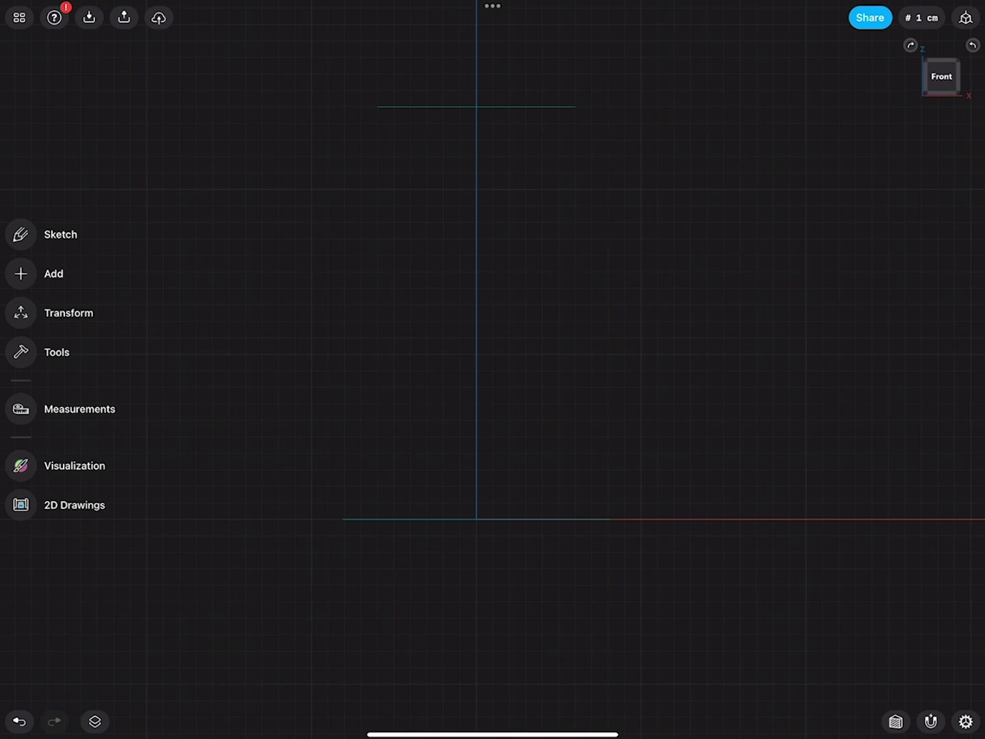
# Step: In a new sketch, draw left and right control-point splines joining the top and bottom line ends
pyautogui.click(20, 234)
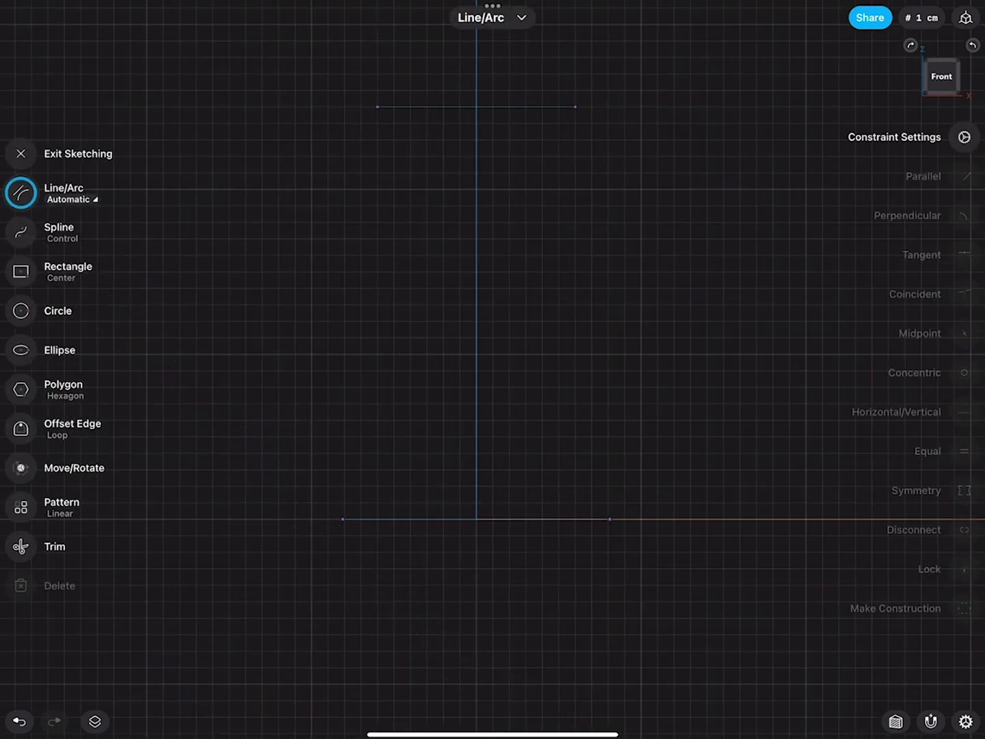
pyautogui.click(931, 721)
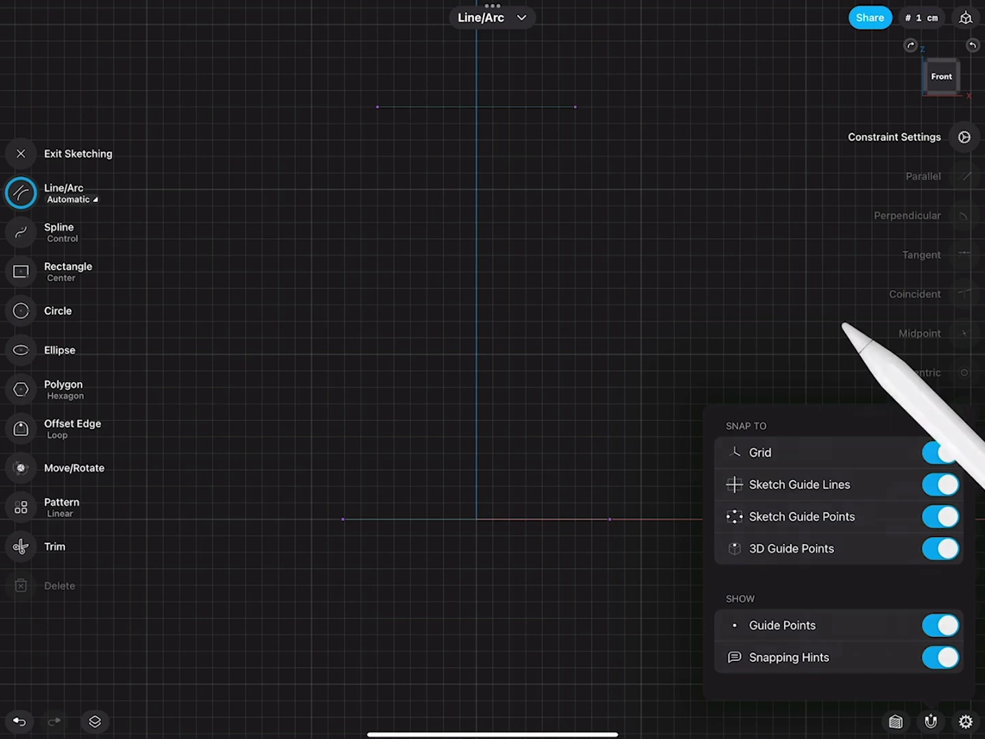
pyautogui.click(843, 325)
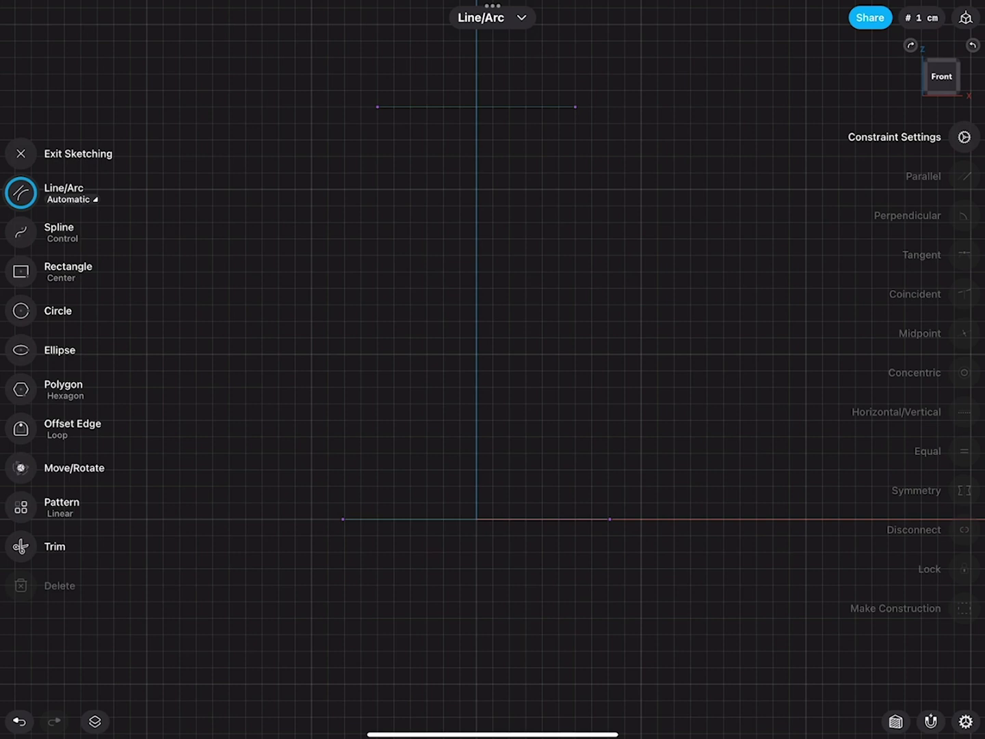
pyautogui.click(21, 232)
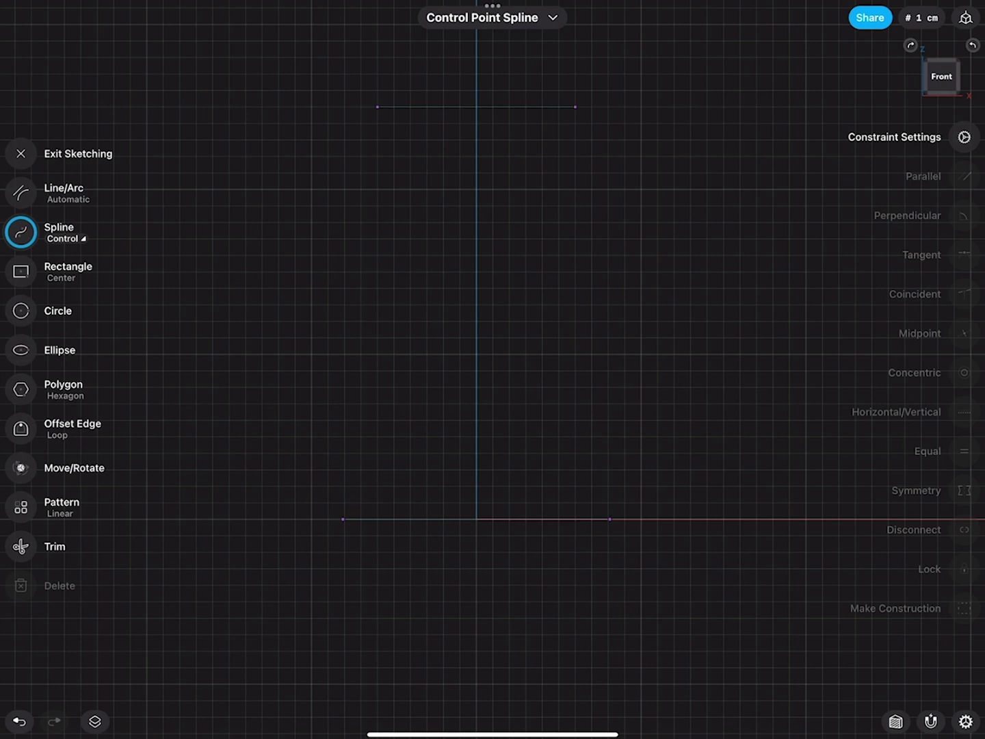
pyautogui.click(377, 107)
pyautogui.click(262, 304)
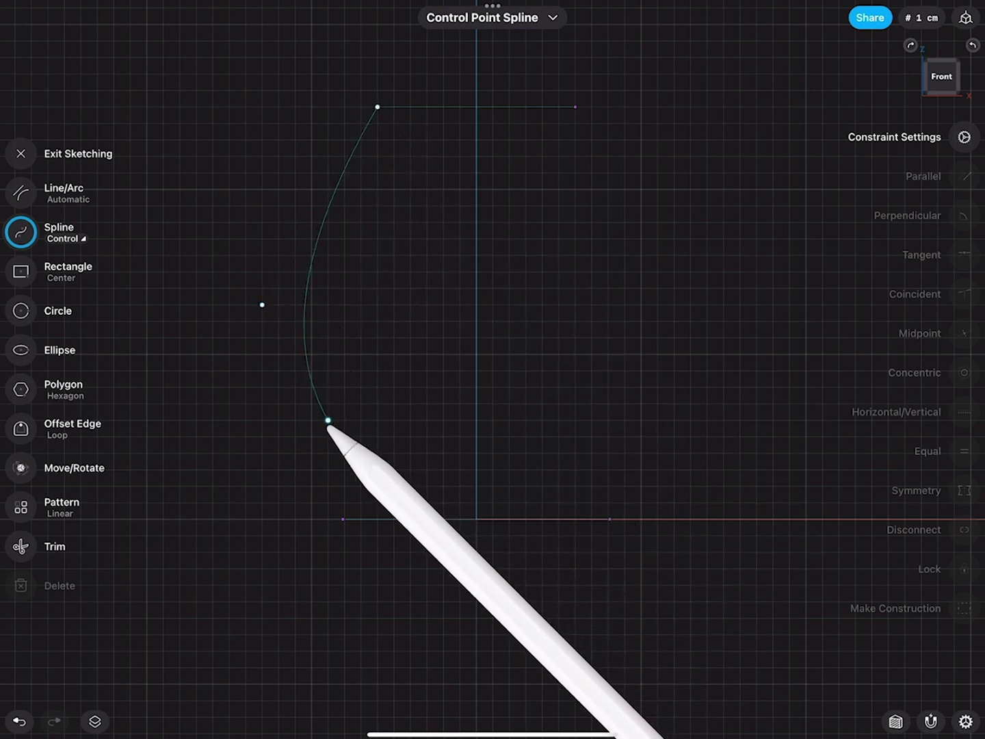
pyautogui.click(343, 518)
pyautogui.click(575, 106)
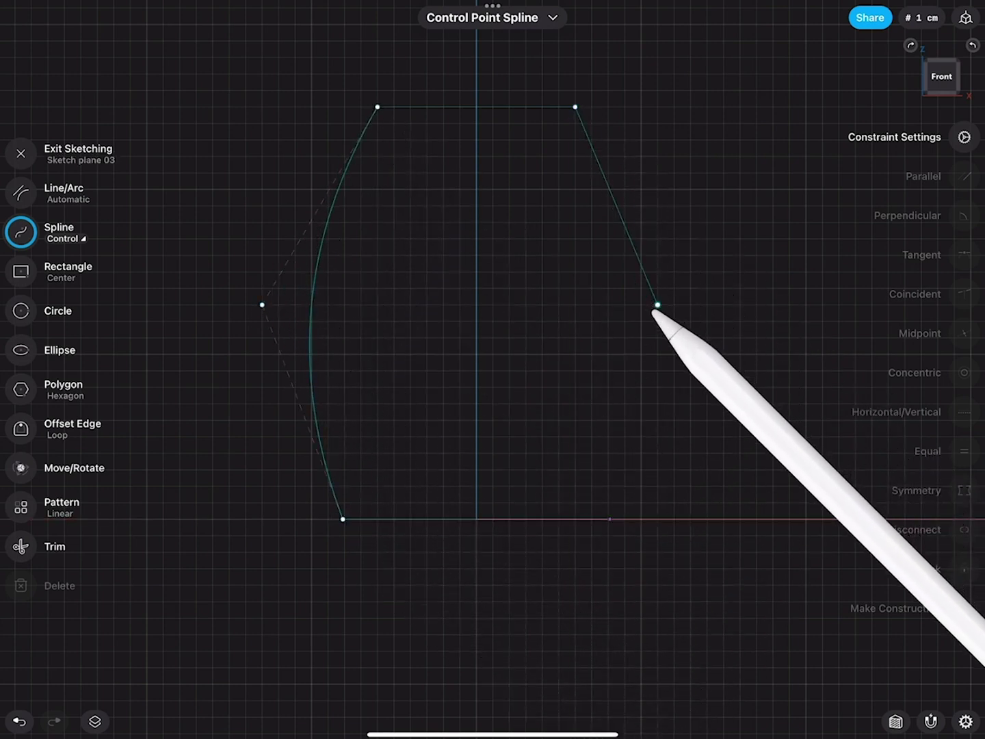
pyautogui.click(657, 305)
pyautogui.click(609, 518)
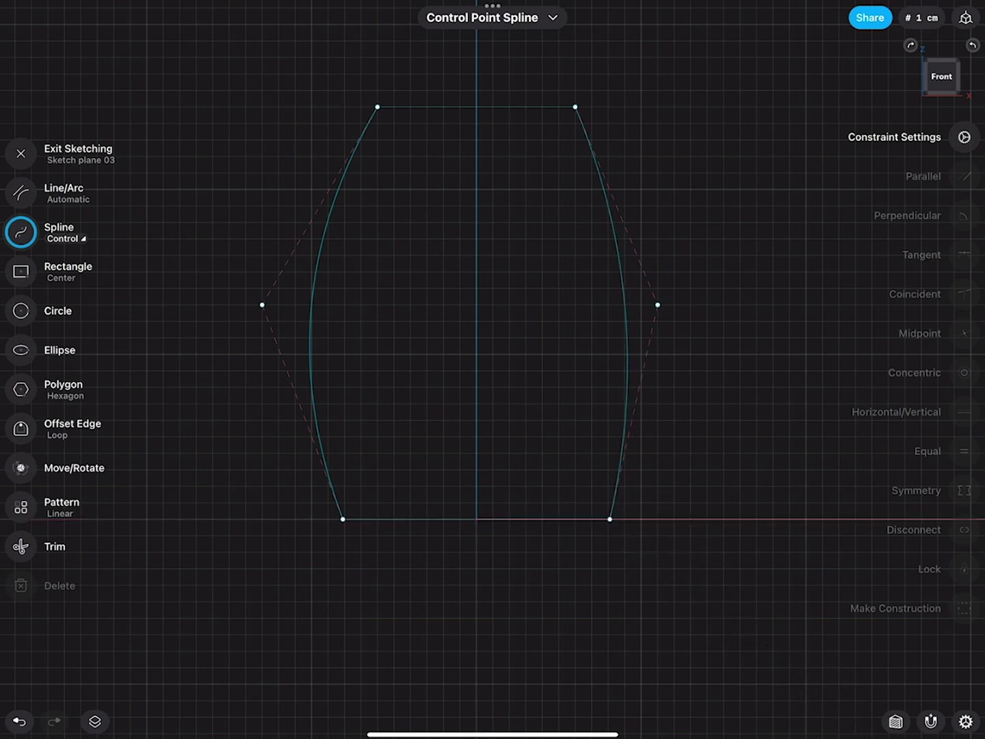
# Step: Draw a 5 cm vertical line below the outline and lock it
pyautogui.click(21, 193)
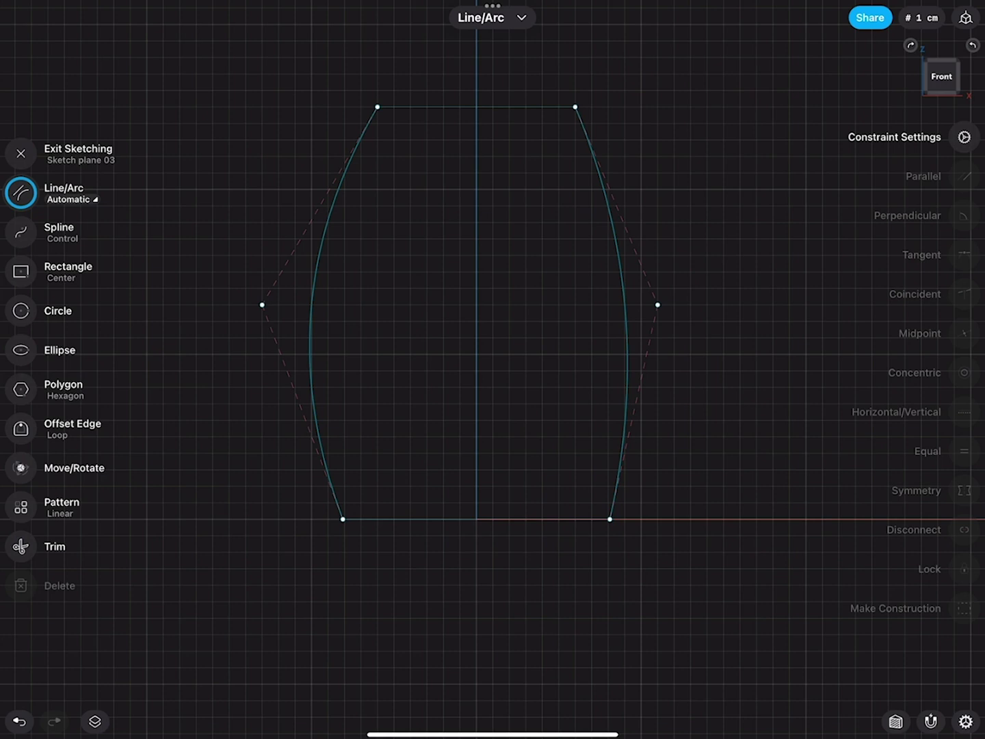
pyautogui.moveTo(476, 552); pyautogui.dragTo(477, 634)
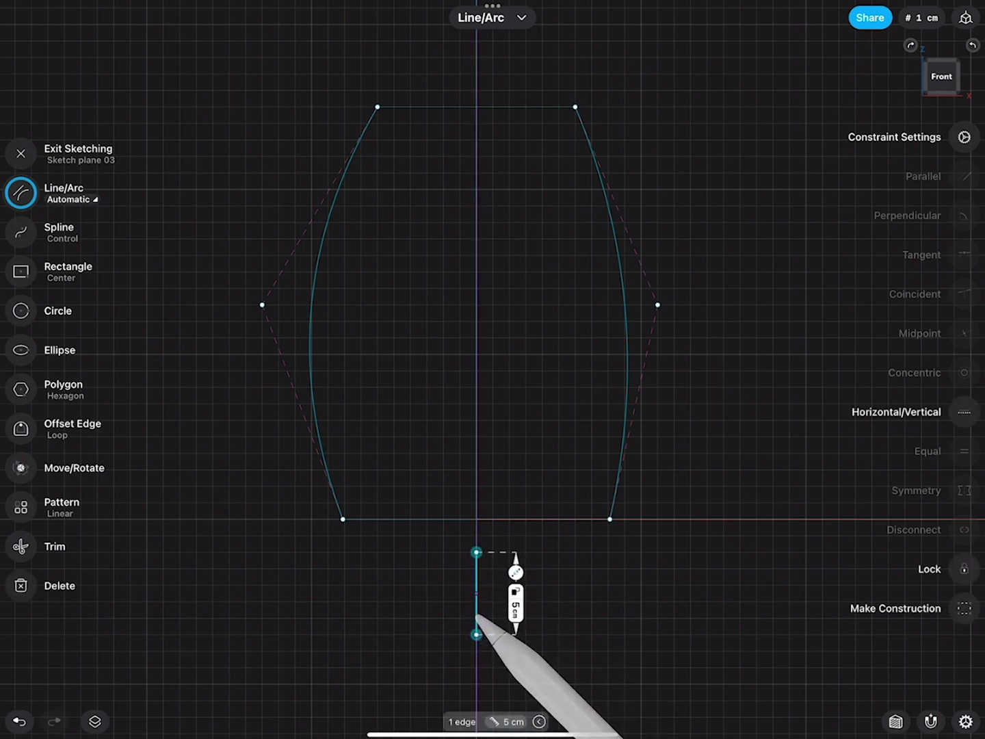
pyautogui.click(964, 569)
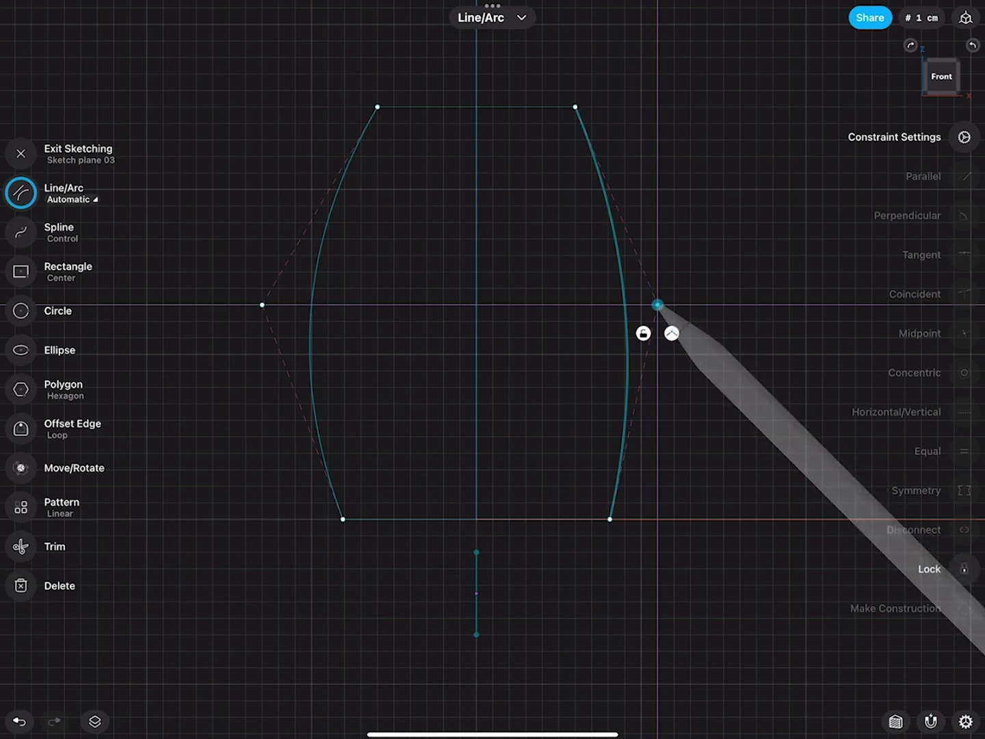
# Step: Make the two outer spline control points symmetric about the centre axis
pyautogui.moveTo(657, 305); pyautogui.dragTo(262, 305)
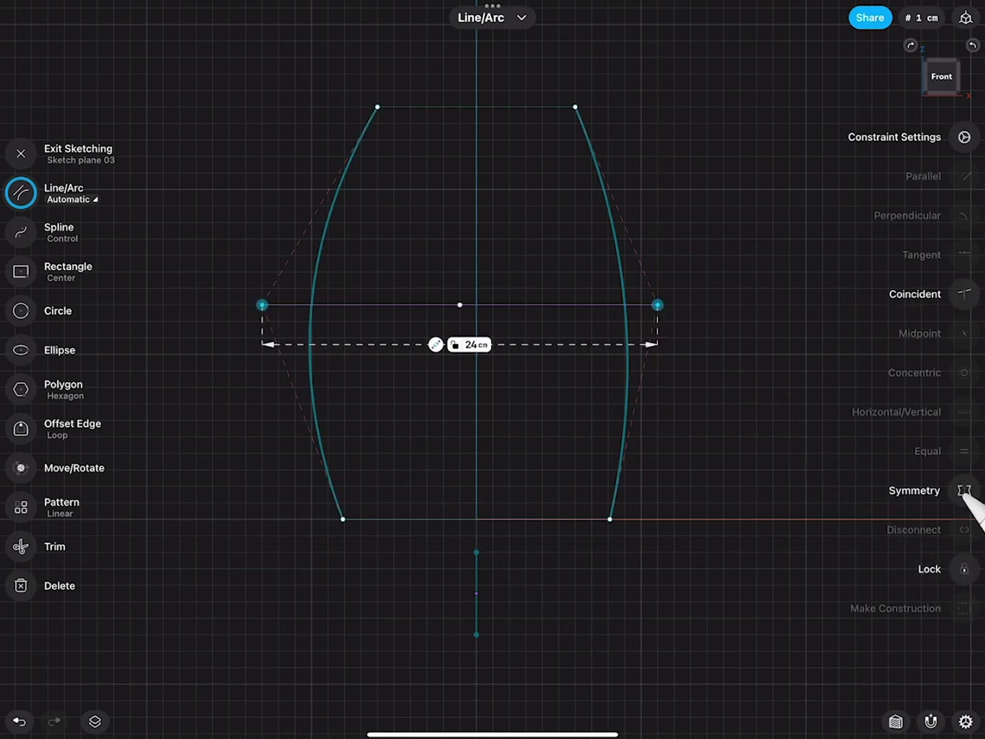
pyautogui.click(963, 491)
pyautogui.click(476, 593)
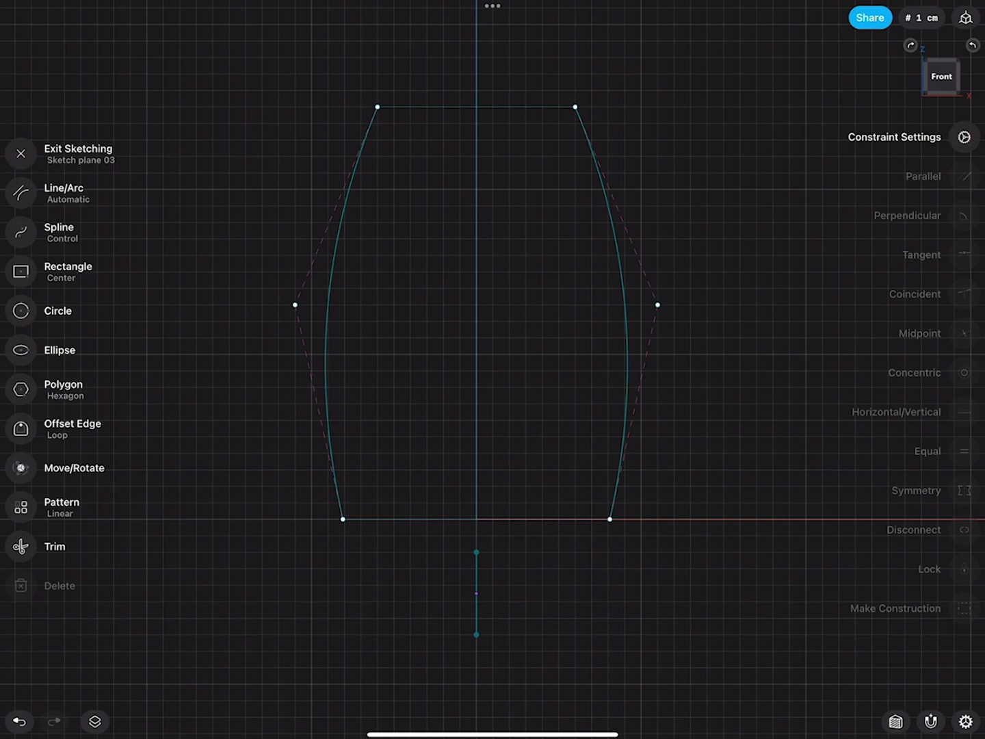
# Step: Loft a barrel solid from the bottom ellipse to the top ellipse, guided by both spline side rails
pyautogui.click(20, 153)
pyautogui.scroll(-3, 626, 292)
pyautogui.moveTo(680, 170); pyautogui.dragTo(686, 260, button='middle')
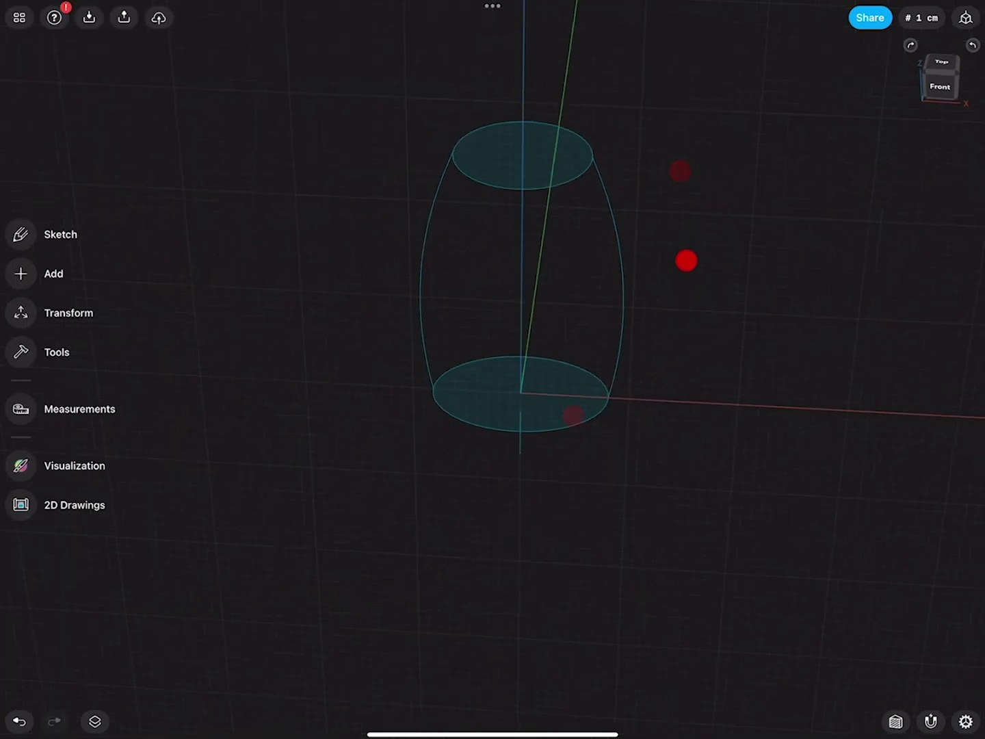
pyautogui.scroll(2, 654, 207)
pyautogui.scroll(2, 653, 207)
pyautogui.scroll(2, 627, 236)
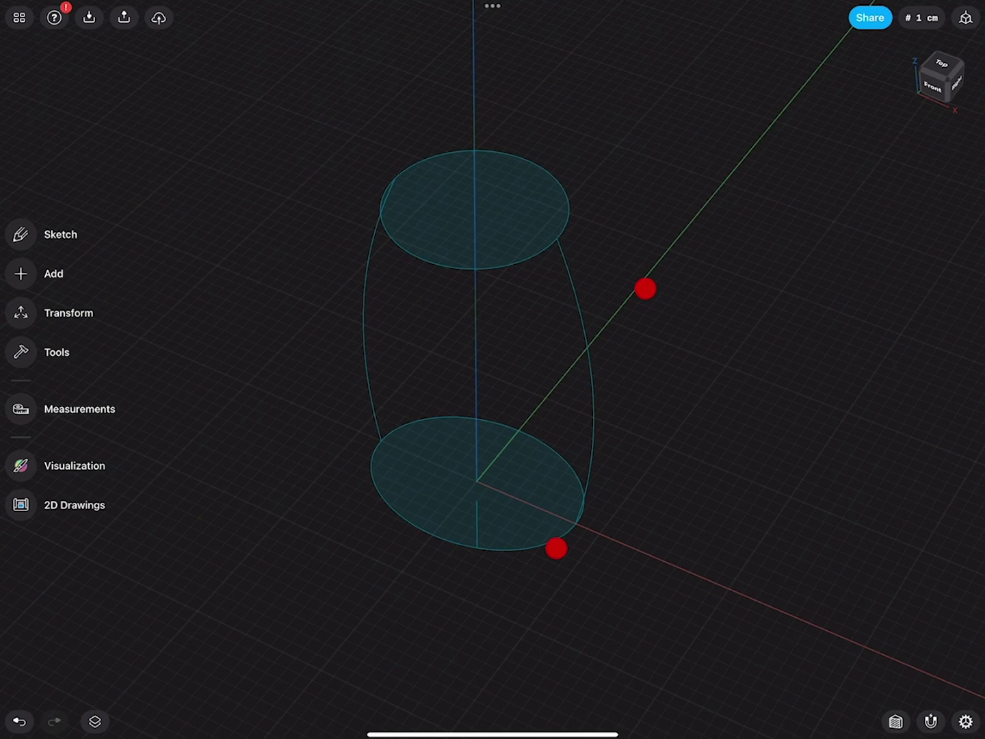
pyautogui.scroll(1, 600, 418)
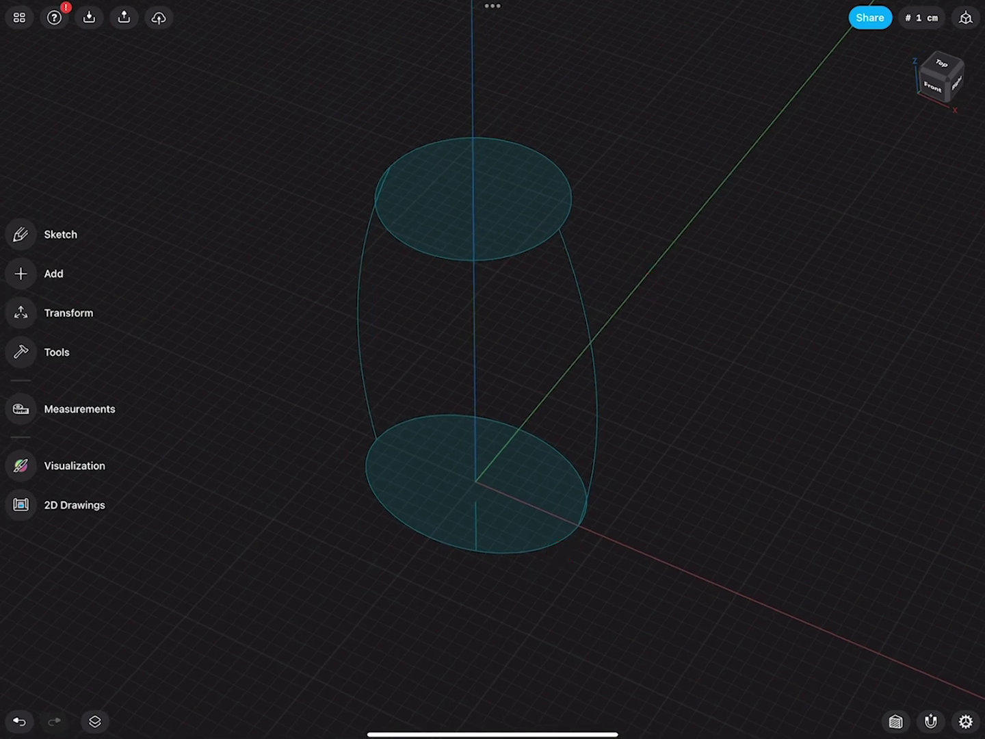
pyautogui.click(22, 353)
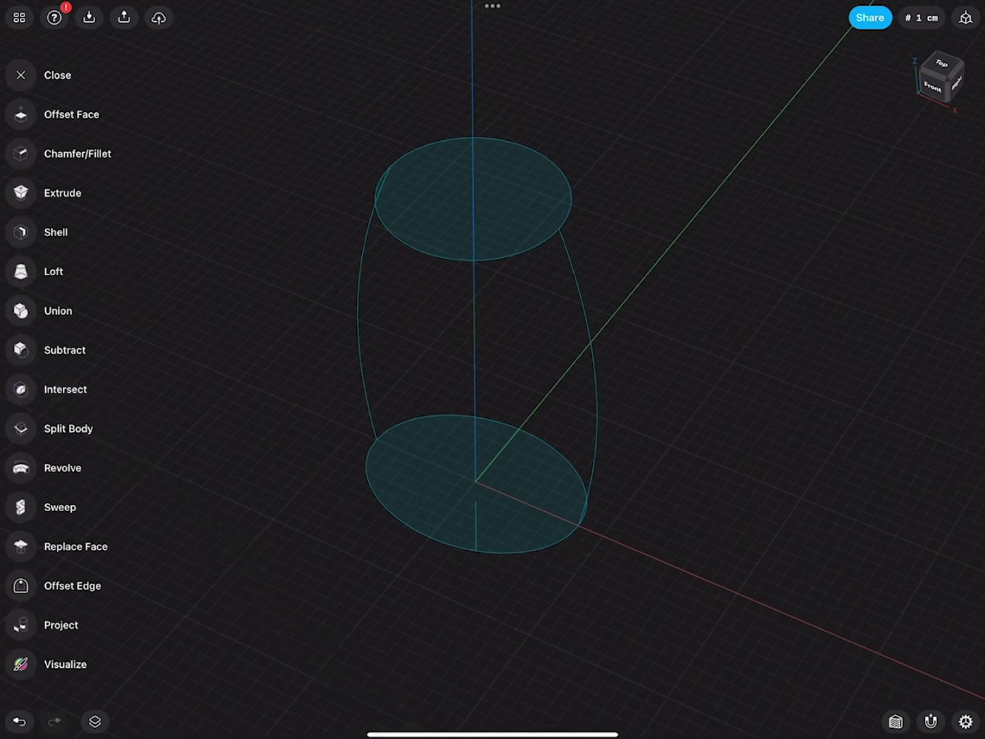
pyautogui.click(21, 271)
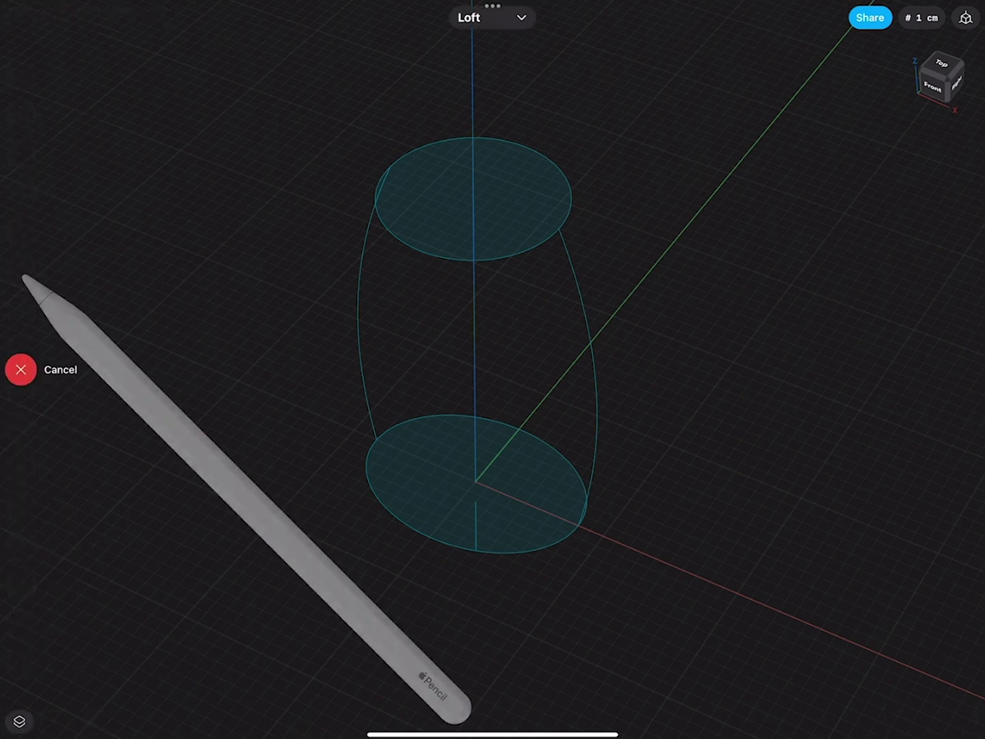
pyautogui.click(453, 533)
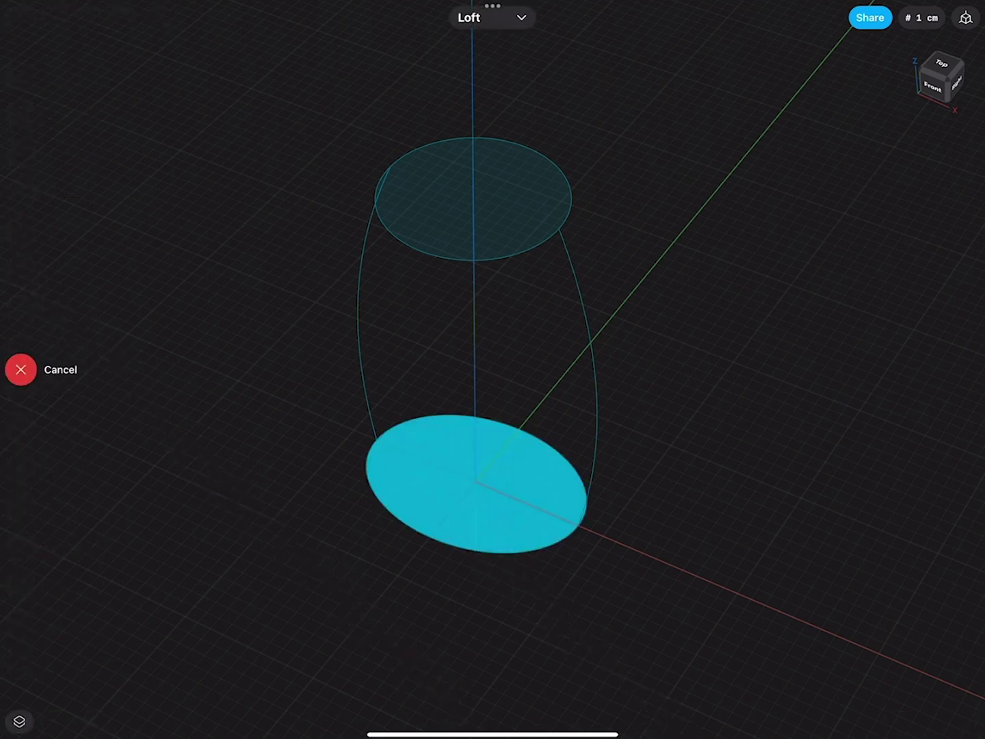
pyautogui.click(515, 193)
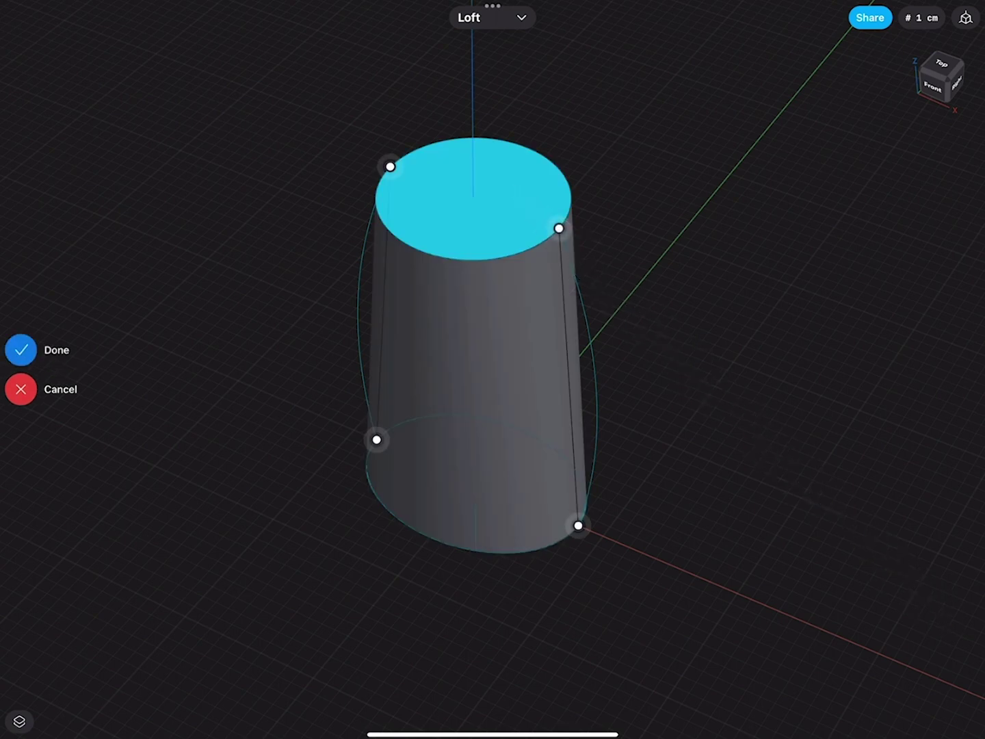
pyautogui.click(360, 280)
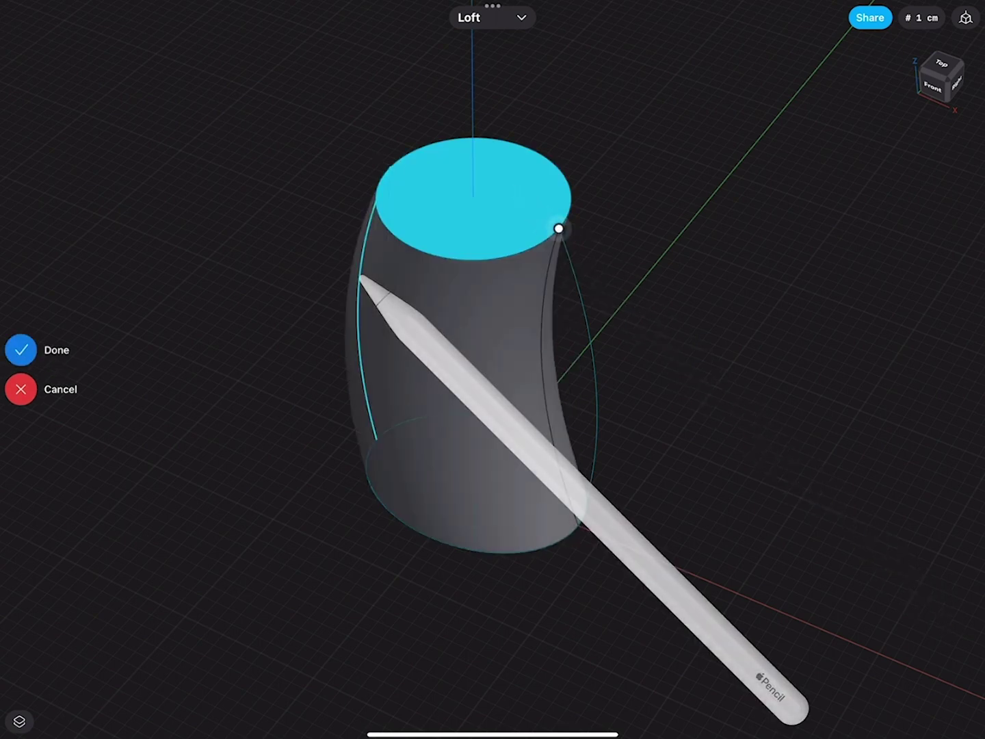
pyautogui.click(592, 309)
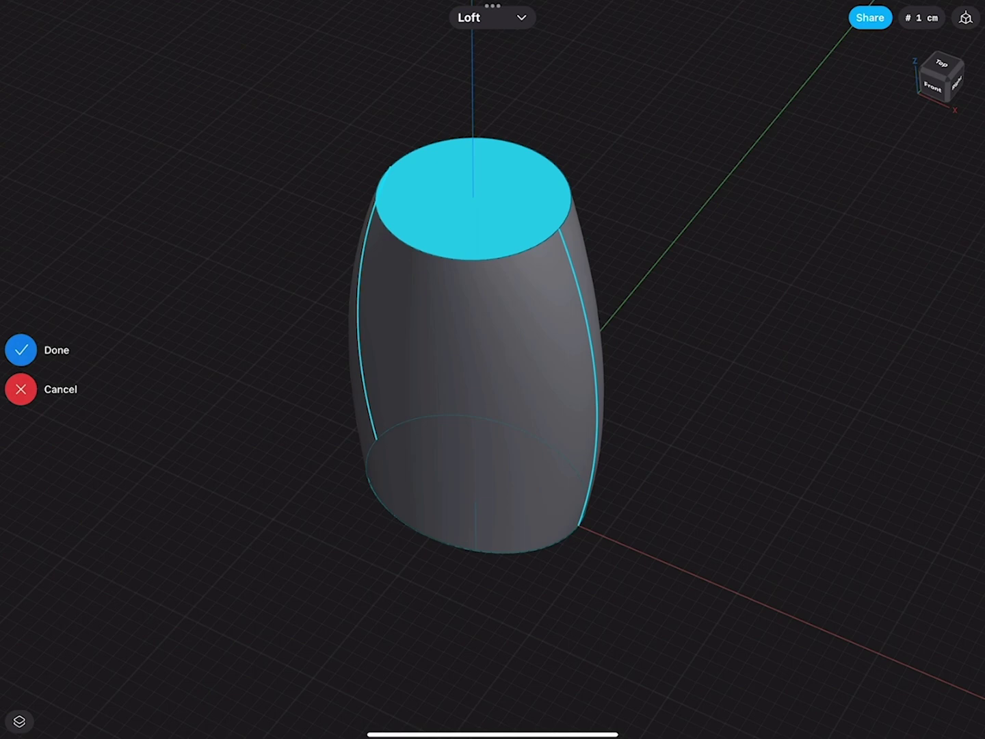
pyautogui.click(21, 349)
pyautogui.moveTo(654, 540); pyautogui.dragTo(785, 500)
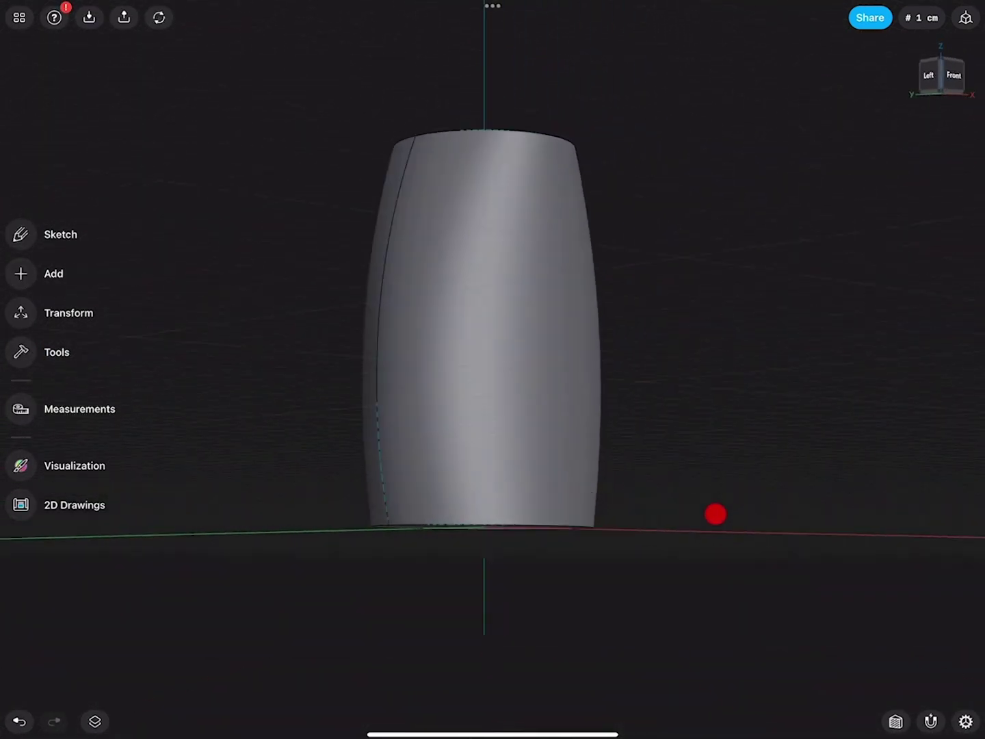
# Step: Sketch a 20 × 10 cm rectangle with a vertical centre line on the front plane below the button
pyautogui.moveTo(784, 500)
pyautogui.mouseDown()
pyautogui.moveTo(622, 569)
pyautogui.moveTo(618, 559)
pyautogui.mouseUp()
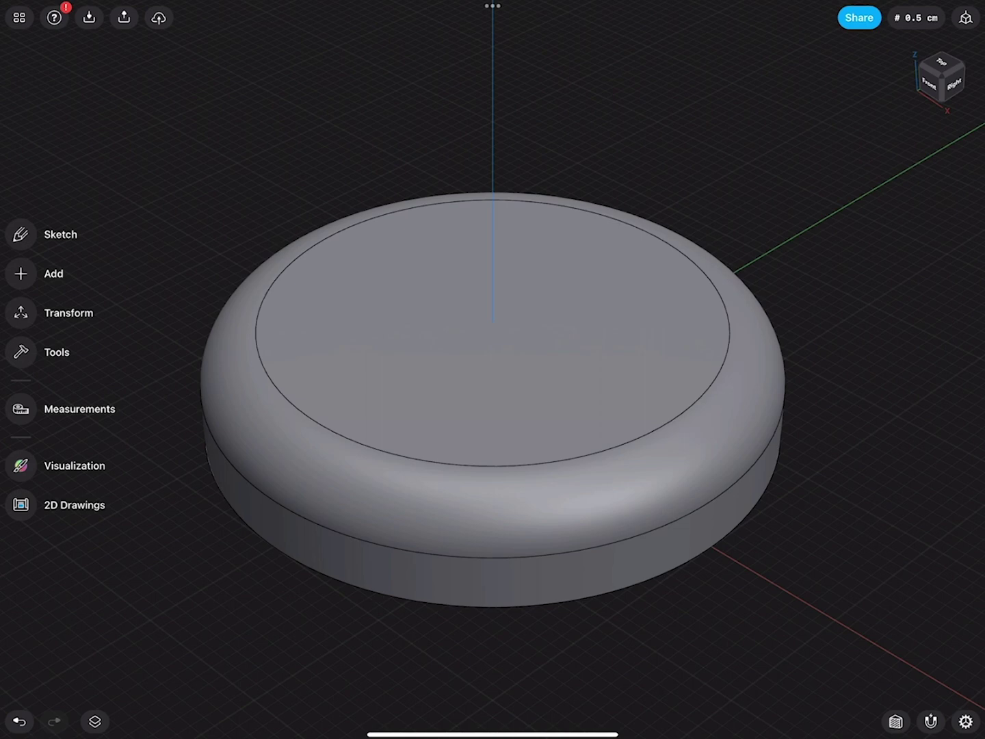
pyautogui.click(929, 83)
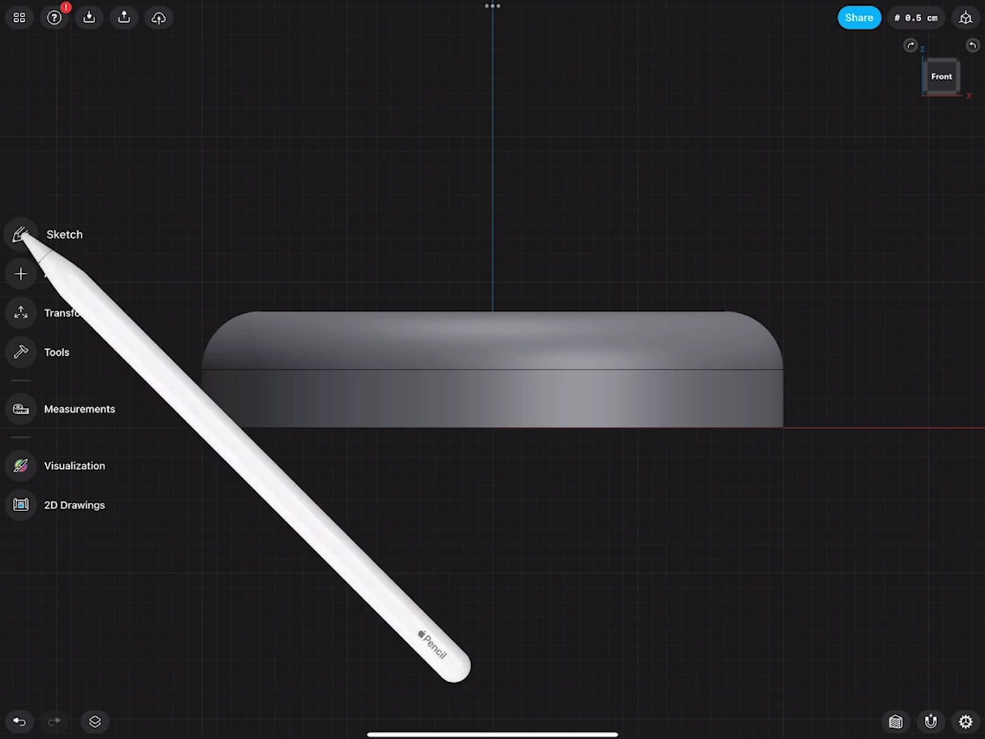
pyautogui.click(21, 234)
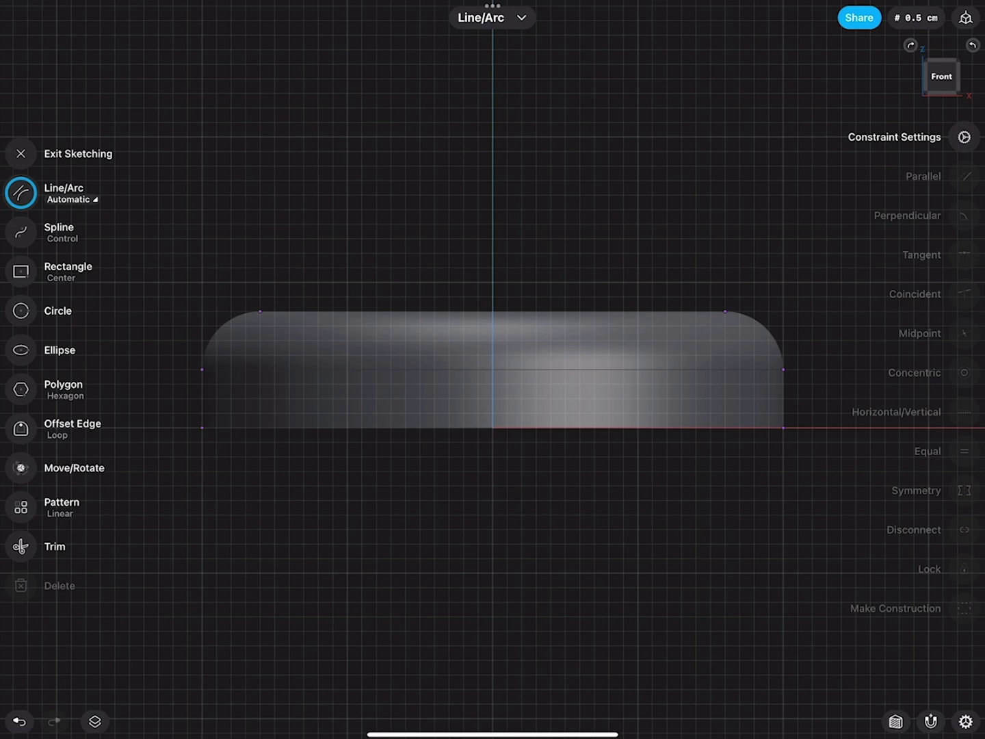
pyautogui.moveTo(202, 428)
pyautogui.mouseDown()
pyautogui.moveTo(203, 719)
pyautogui.moveTo(753, 703)
pyautogui.moveTo(783, 718)
pyautogui.moveTo(783, 427)
pyautogui.mouseUp()
pyautogui.moveTo(203, 428); pyautogui.dragTo(783, 427)
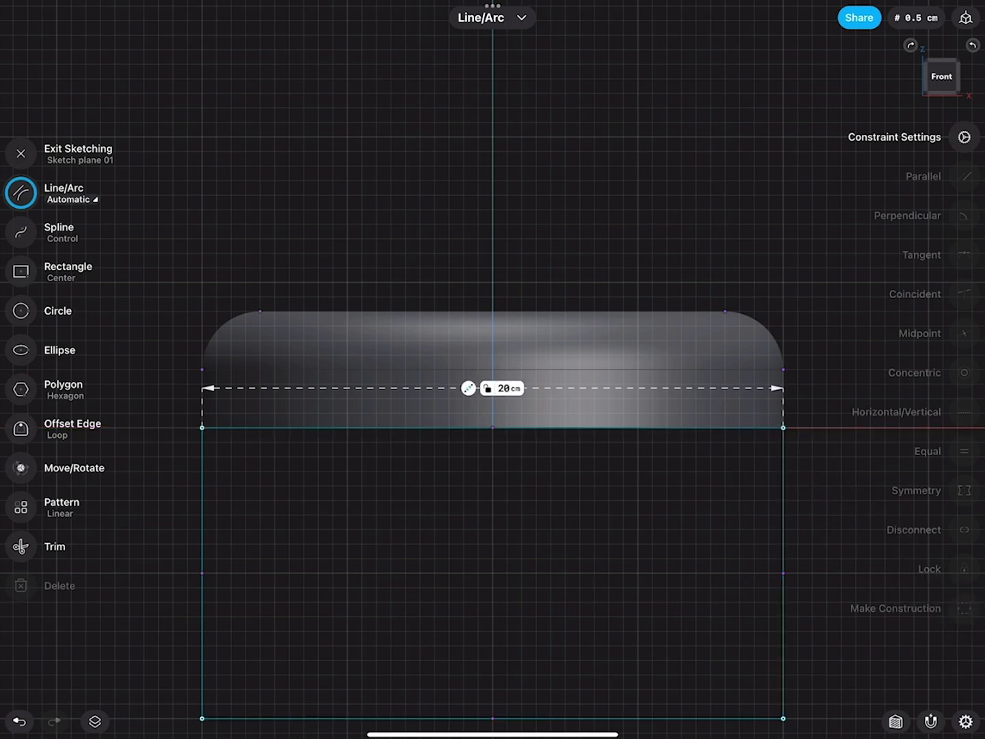
pyautogui.moveTo(493, 427)
pyautogui.mouseDown()
pyautogui.moveTo(510, 634)
pyautogui.moveTo(493, 718)
pyautogui.mouseUp()
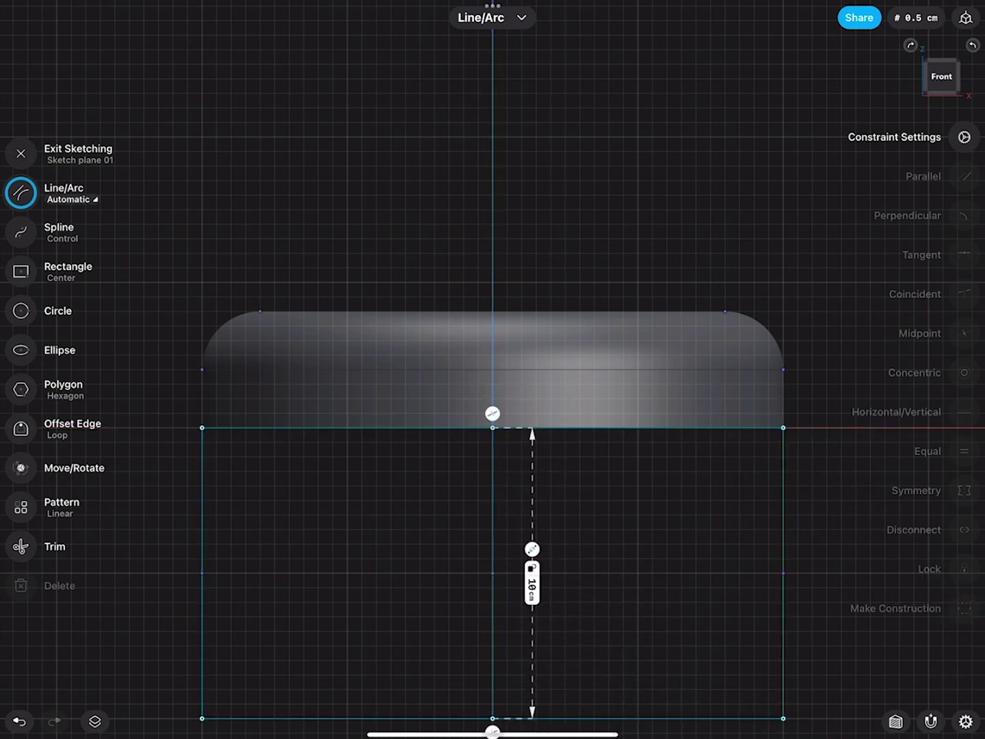
pyautogui.scroll(-3, 583, 400)
# Step: Revolve the rectangle's left half 360° around the centre line into a cylindrical base
pyautogui.click(21, 153)
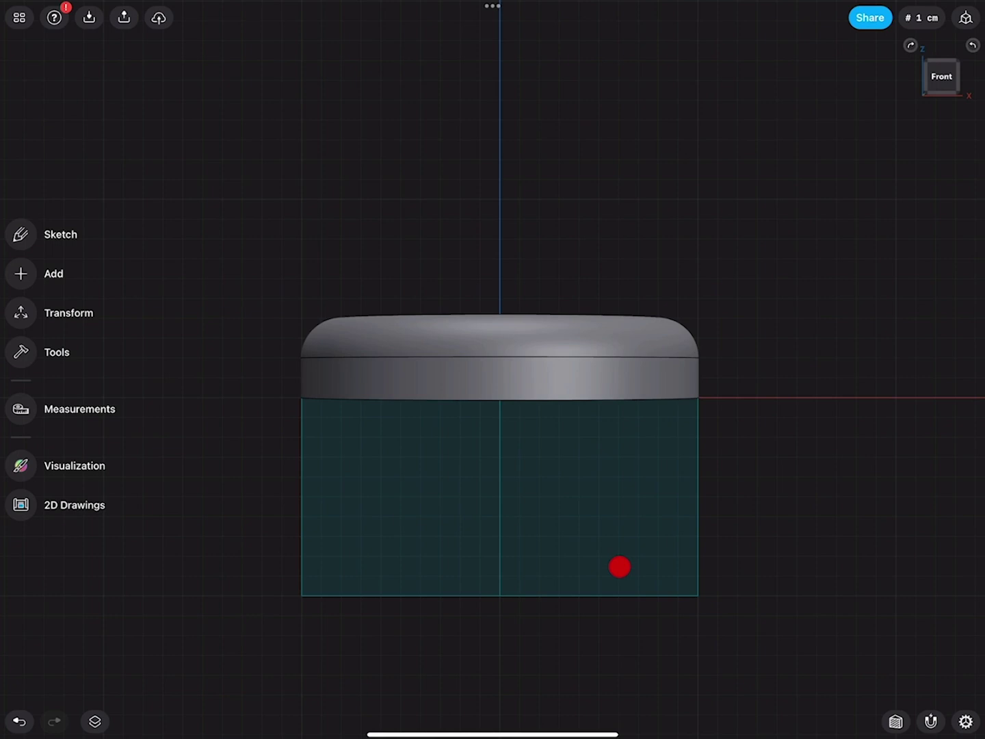
pyautogui.moveTo(620, 567); pyautogui.dragTo(613, 511)
pyautogui.click(423, 558)
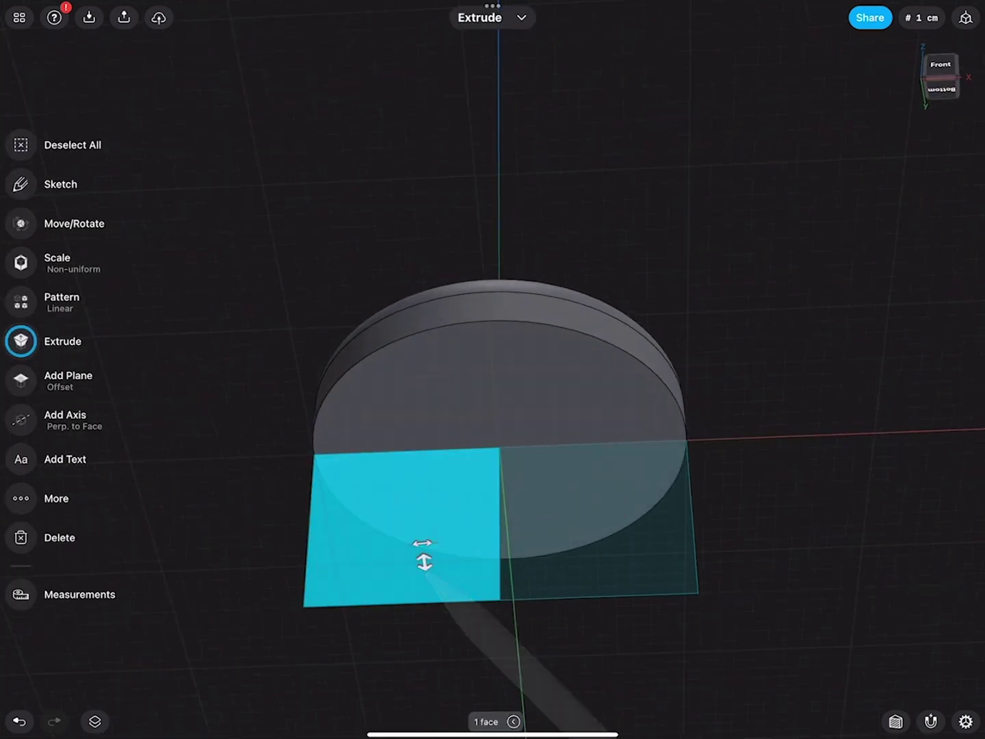
pyautogui.click(500, 533)
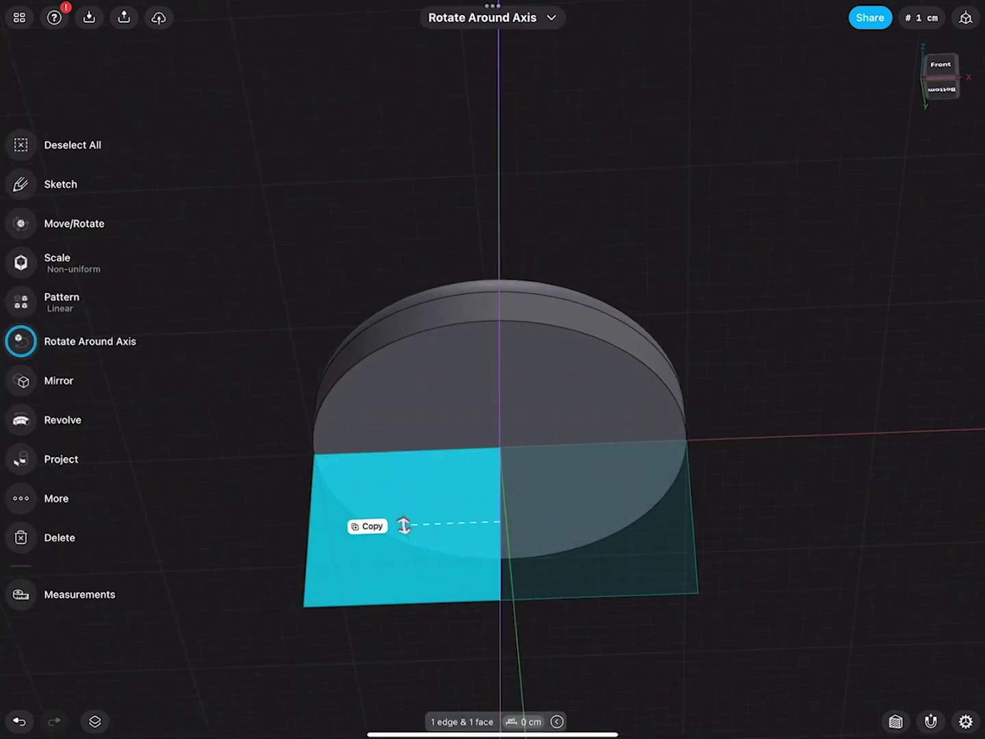
pyautogui.click(21, 420)
pyautogui.moveTo(667, 313)
pyautogui.mouseDown()
pyautogui.moveTo(703, 387)
pyautogui.moveTo(818, 358)
pyautogui.moveTo(776, 361)
pyautogui.moveTo(689, 340)
pyautogui.moveTo(679, 279)
pyautogui.moveTo(667, 316)
pyautogui.moveTo(570, 346)
pyautogui.moveTo(708, 369)
pyautogui.mouseUp()
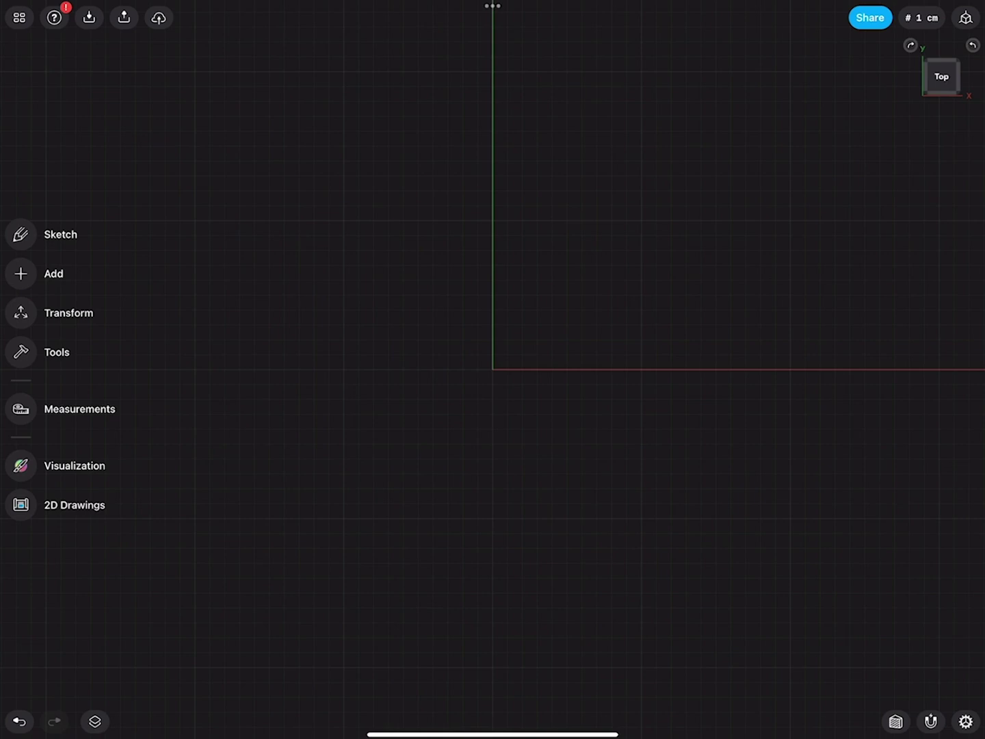
# Step: Check the snapping options, then draw a diagonal line in the lower left on the top plane
pyautogui.click(931, 722)
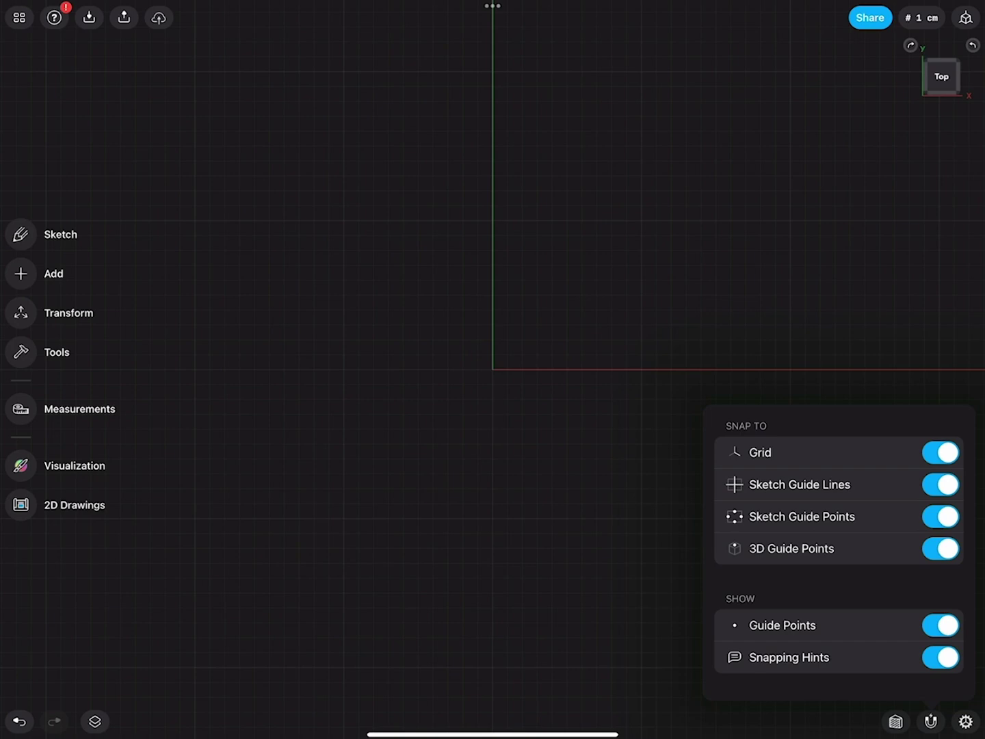
pyautogui.click(865, 308)
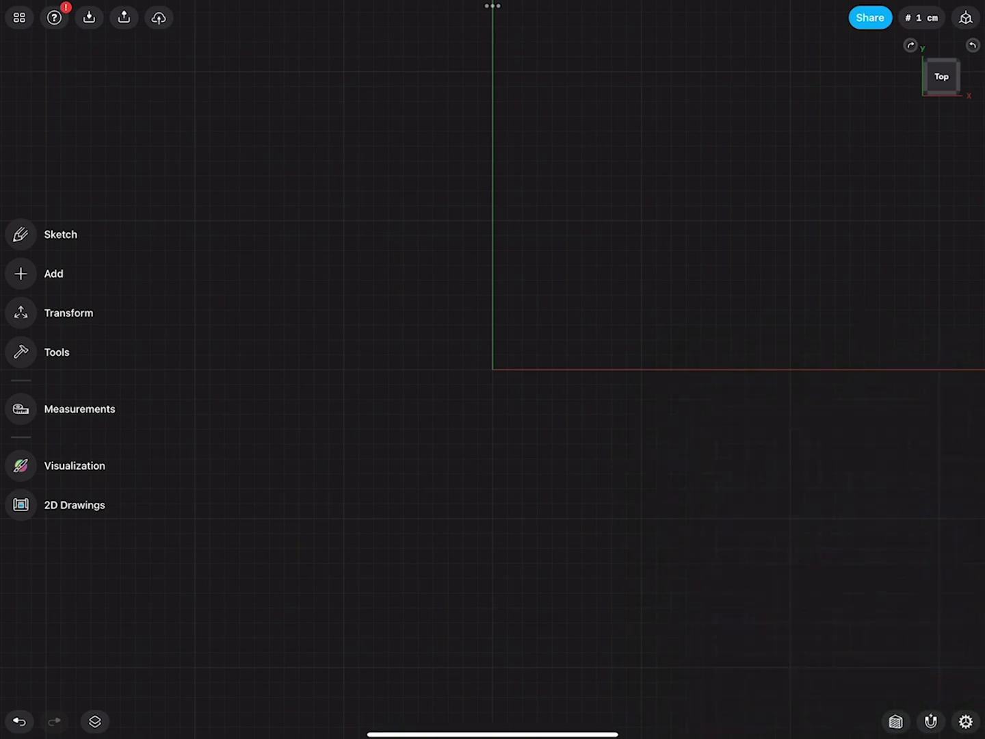
pyautogui.click(22, 234)
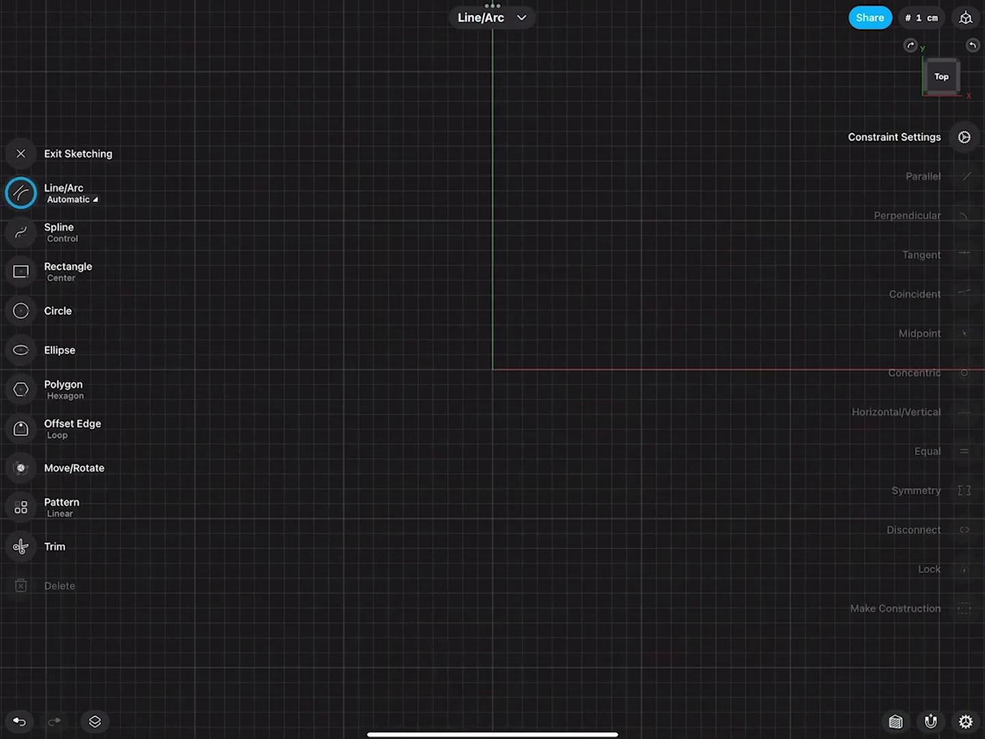
pyautogui.moveTo(149, 533); pyautogui.dragTo(329, 353)
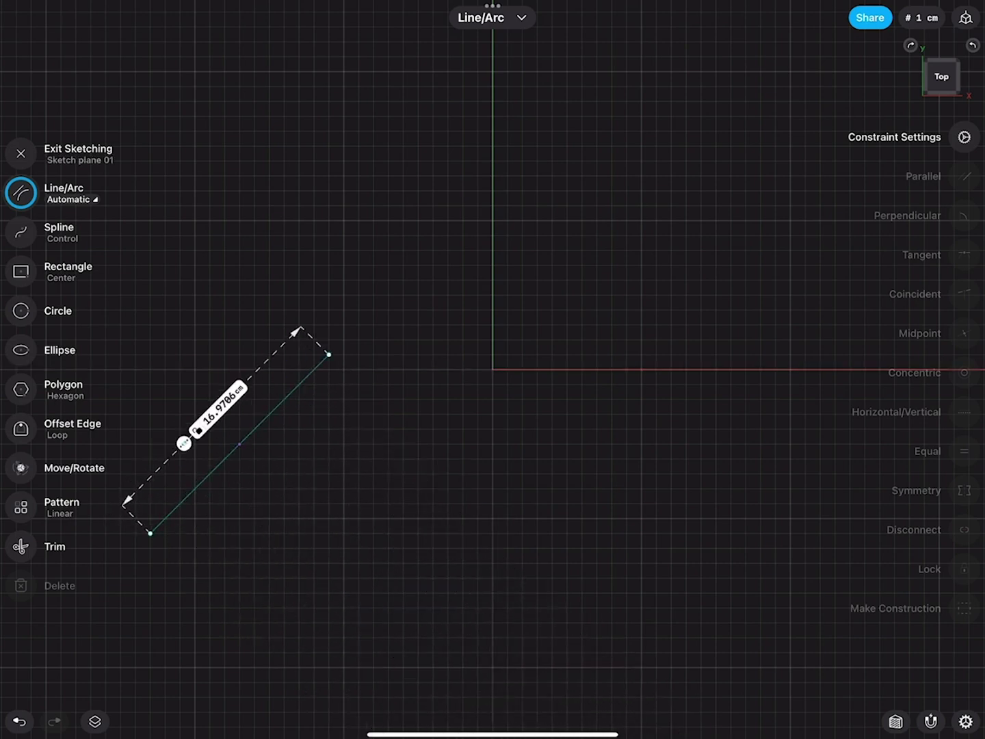
# Step: Drag the diagonal line's upper endpoint along its direction to lengthen it slightly
pyautogui.click(328, 355)
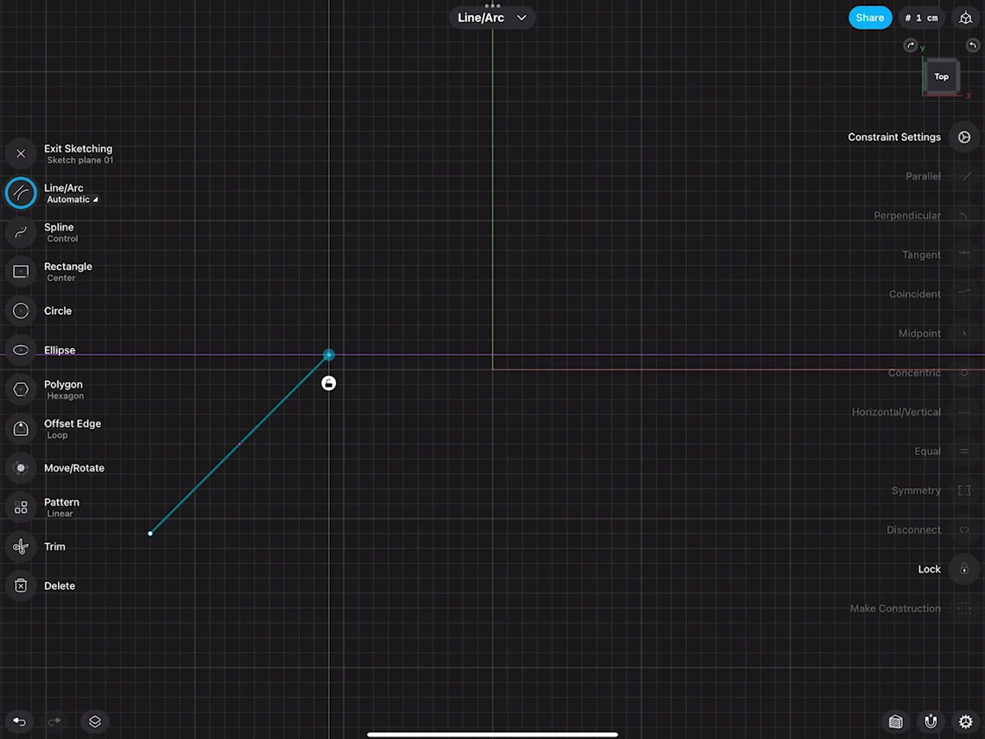
pyautogui.moveTo(330, 354)
pyautogui.mouseDown()
pyautogui.moveTo(340, 359)
pyautogui.moveTo(329, 367)
pyautogui.moveTo(329, 354)
pyautogui.mouseUp()
pyautogui.click(370, 454)
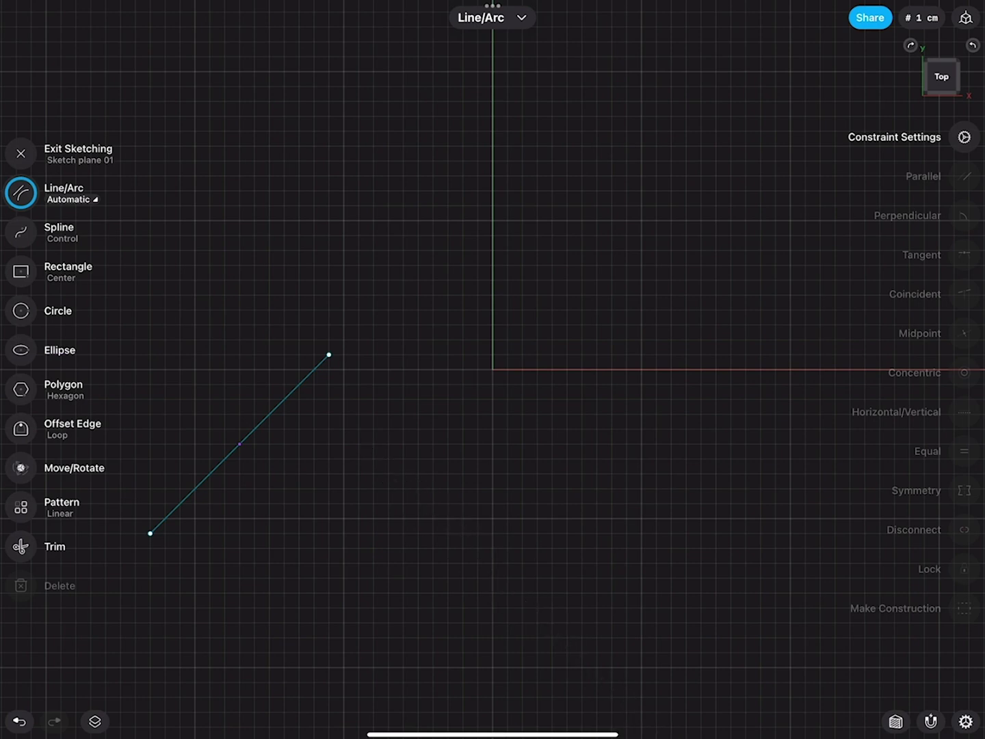
pyautogui.moveTo(330, 354)
pyautogui.mouseDown()
pyautogui.moveTo(447, 234)
pyautogui.moveTo(255, 428)
pyautogui.mouseUp()
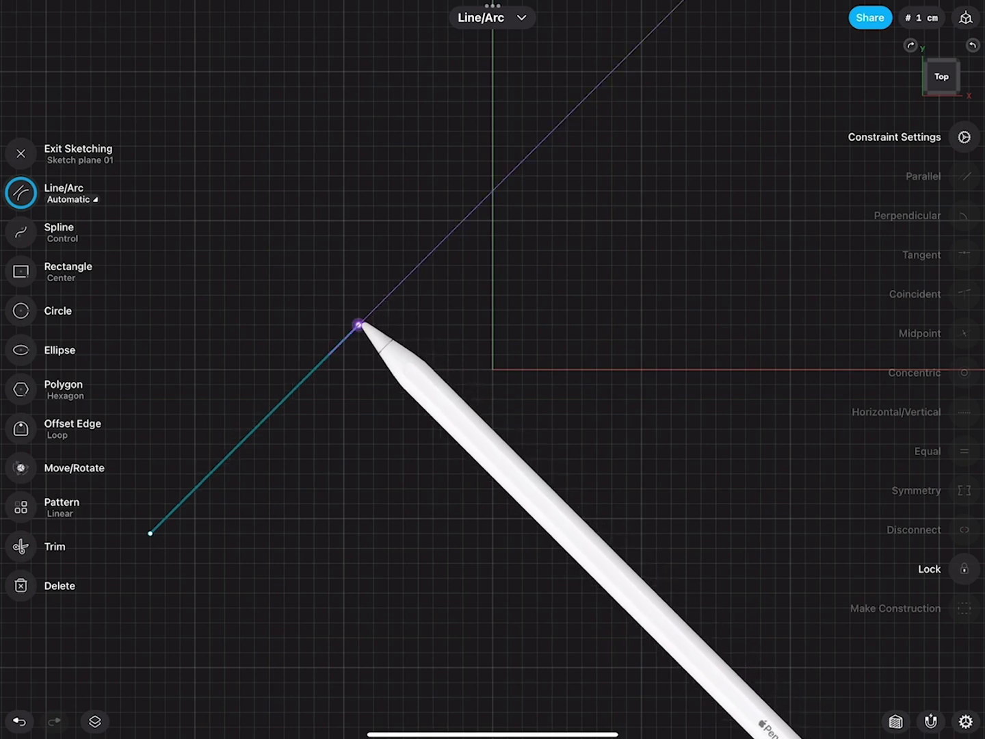
pyautogui.moveTo(255, 427); pyautogui.dragTo(344, 340)
pyautogui.click(388, 423)
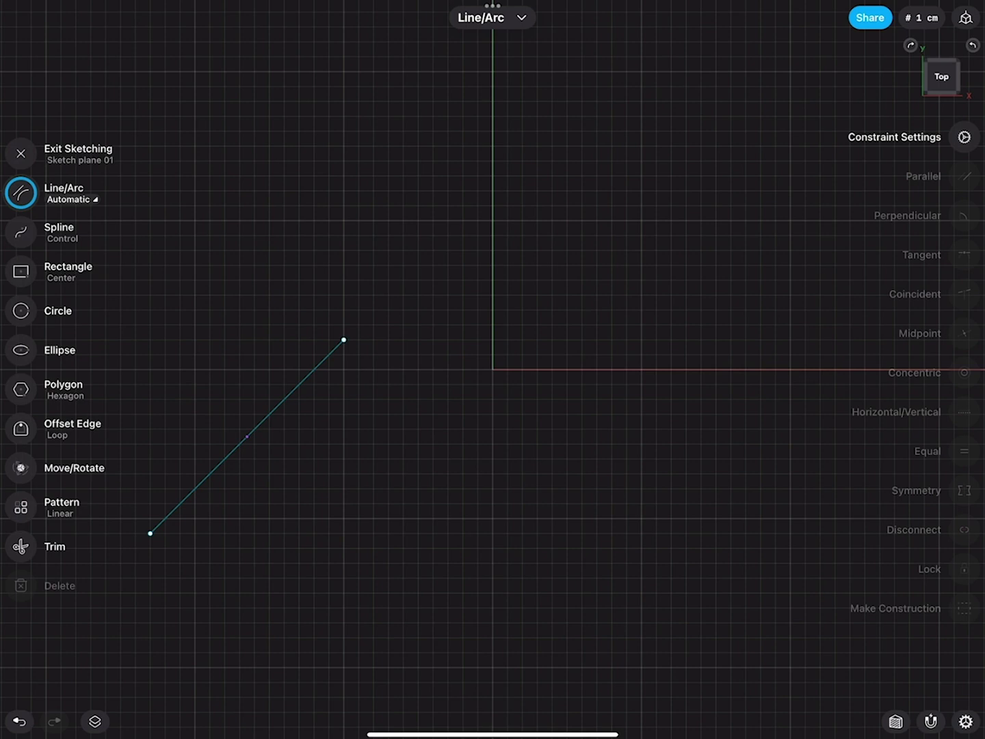
# Step: Draw a second, nearly vertical line and select both lines to read their angle
pyautogui.moveTo(360, 638); pyautogui.dragTo(388, 399)
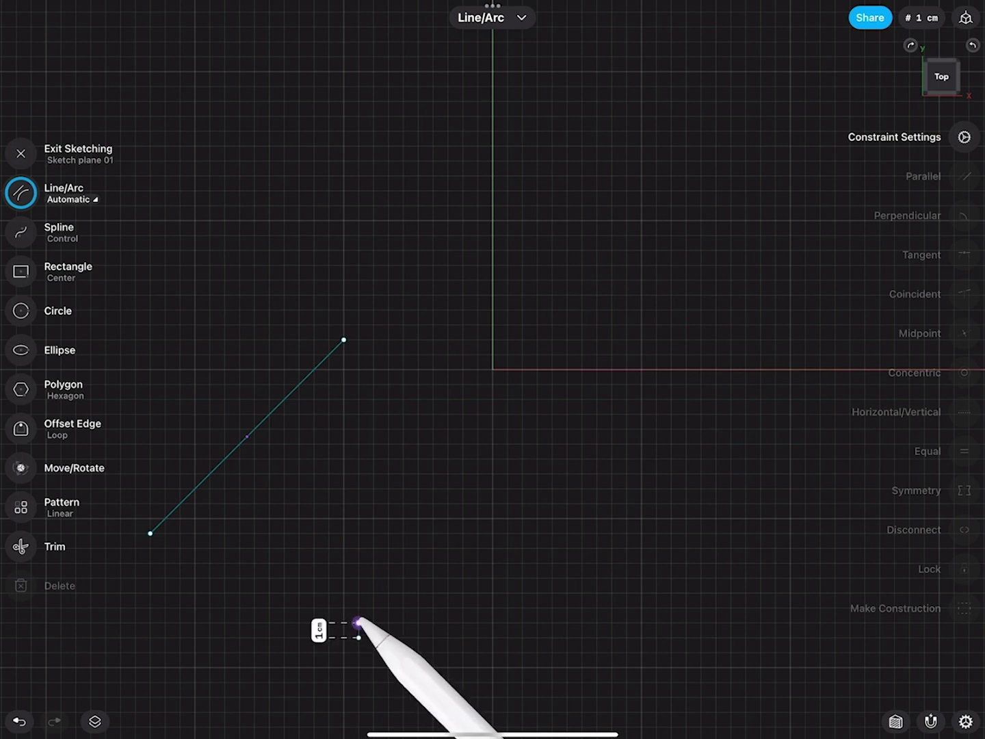
pyautogui.click(387, 429)
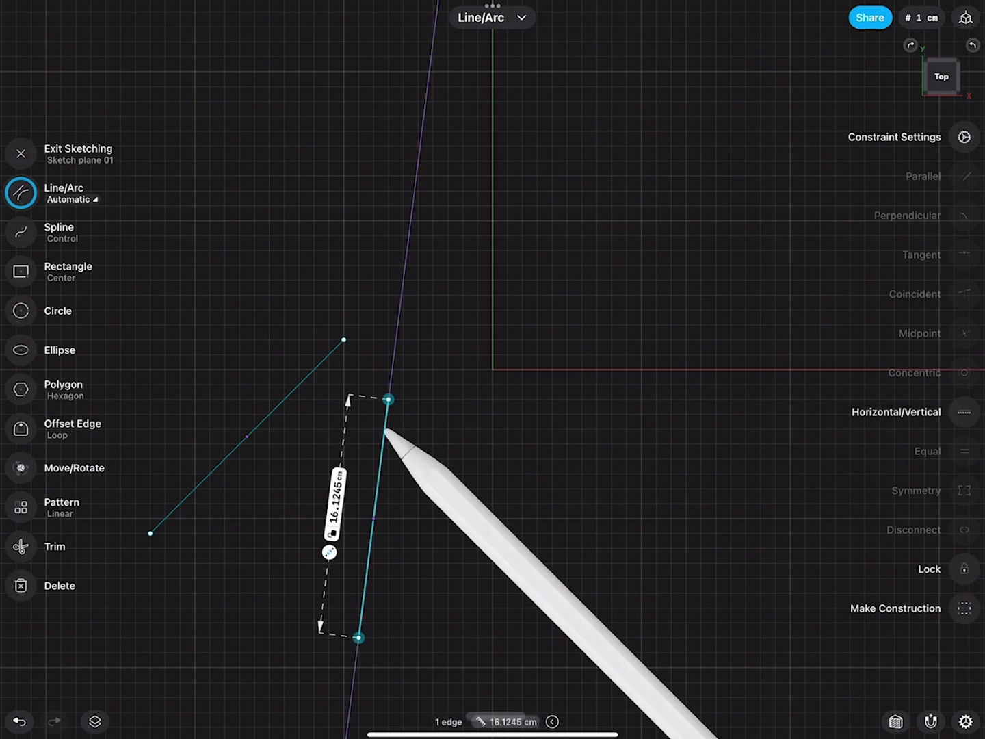
pyautogui.click(332, 356)
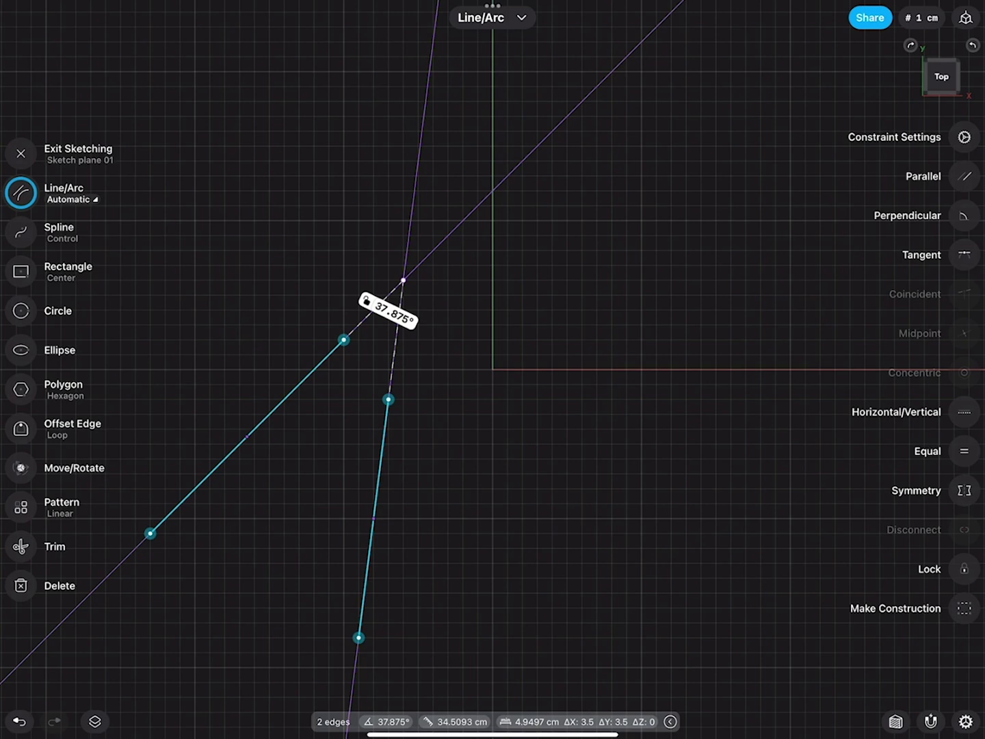
pyautogui.click(446, 331)
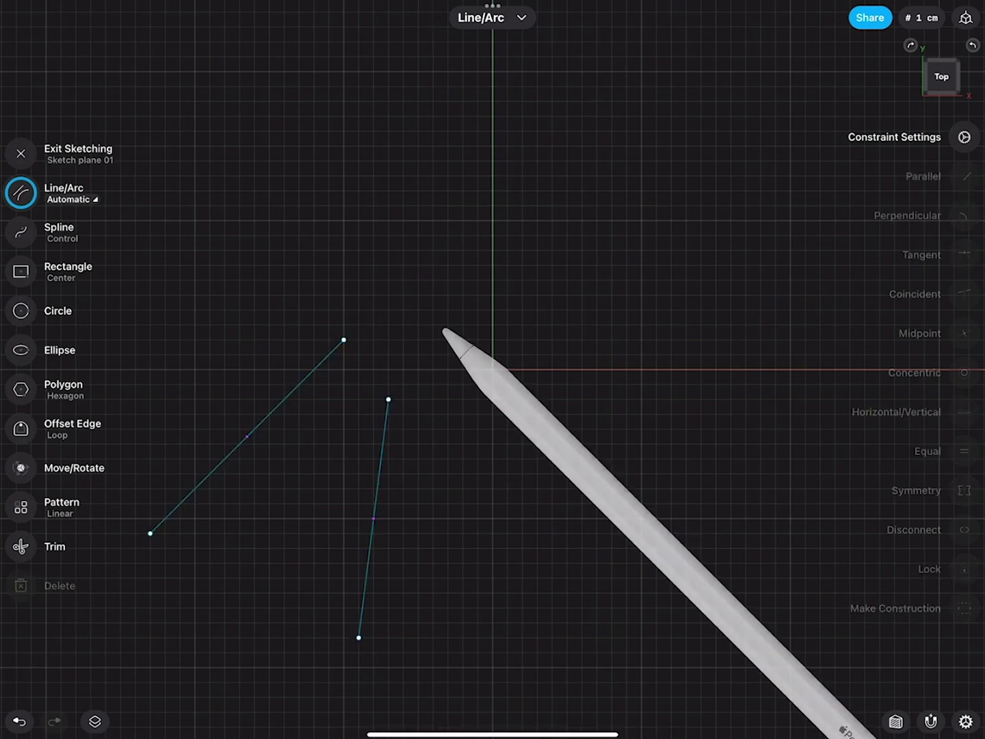
# Step: Stretch the steep line's top endpoint upward toward the diagonal line's extension
pyautogui.click(388, 399)
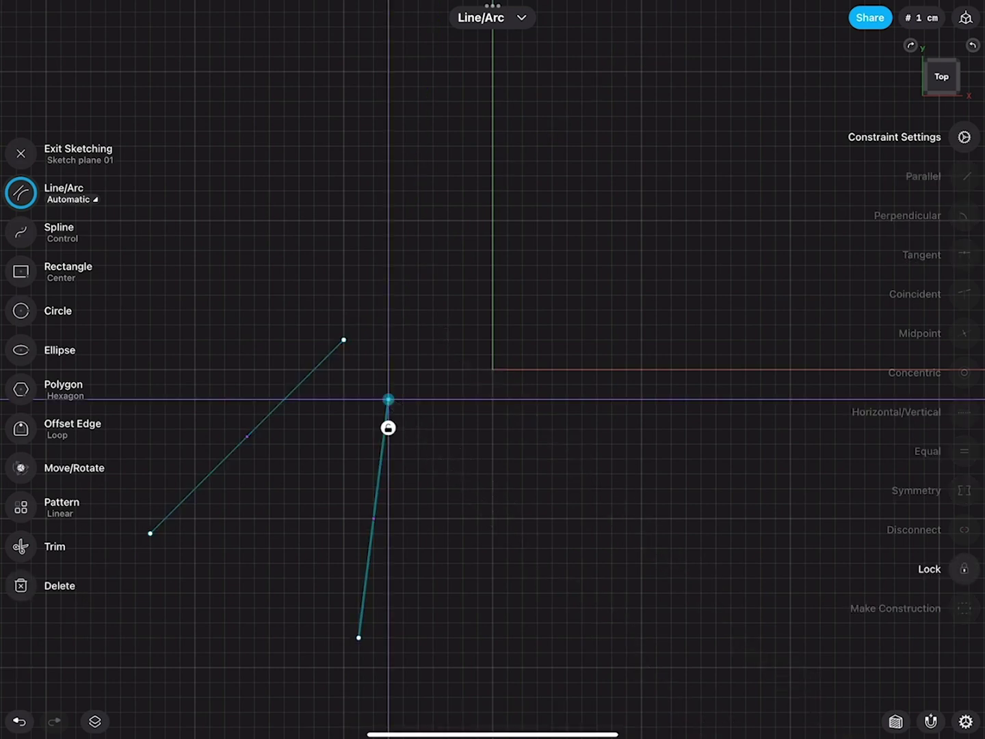
pyautogui.moveTo(388, 400); pyautogui.dragTo(402, 290)
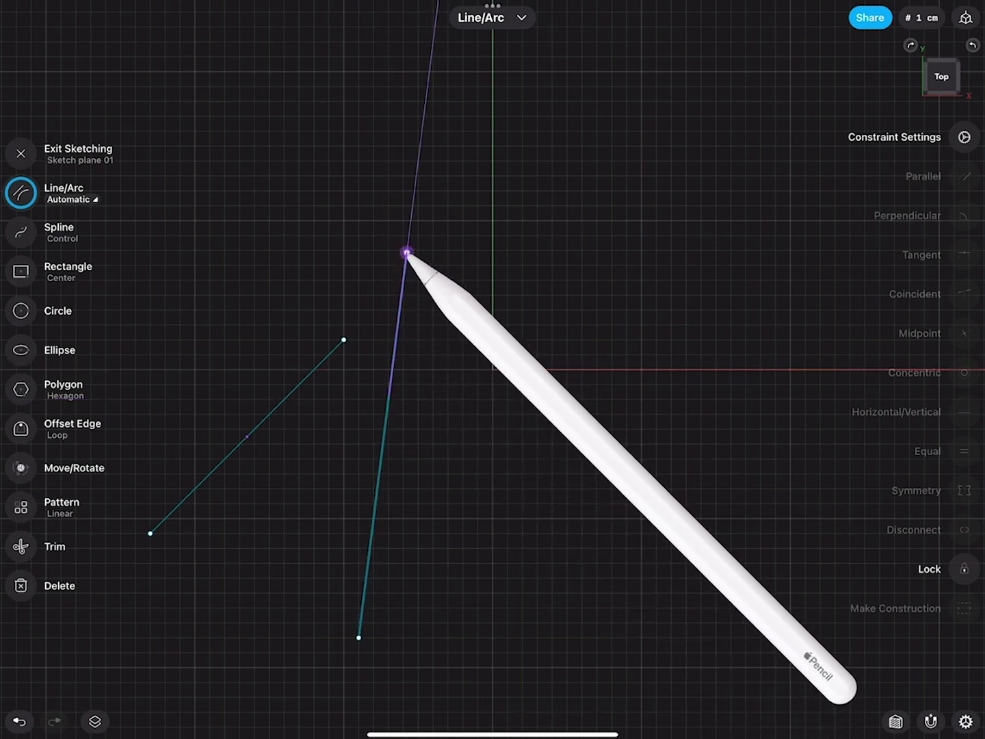
pyautogui.moveTo(402, 289)
pyautogui.mouseDown()
pyautogui.moveTo(344, 340)
pyautogui.moveTo(403, 281)
pyautogui.mouseUp()
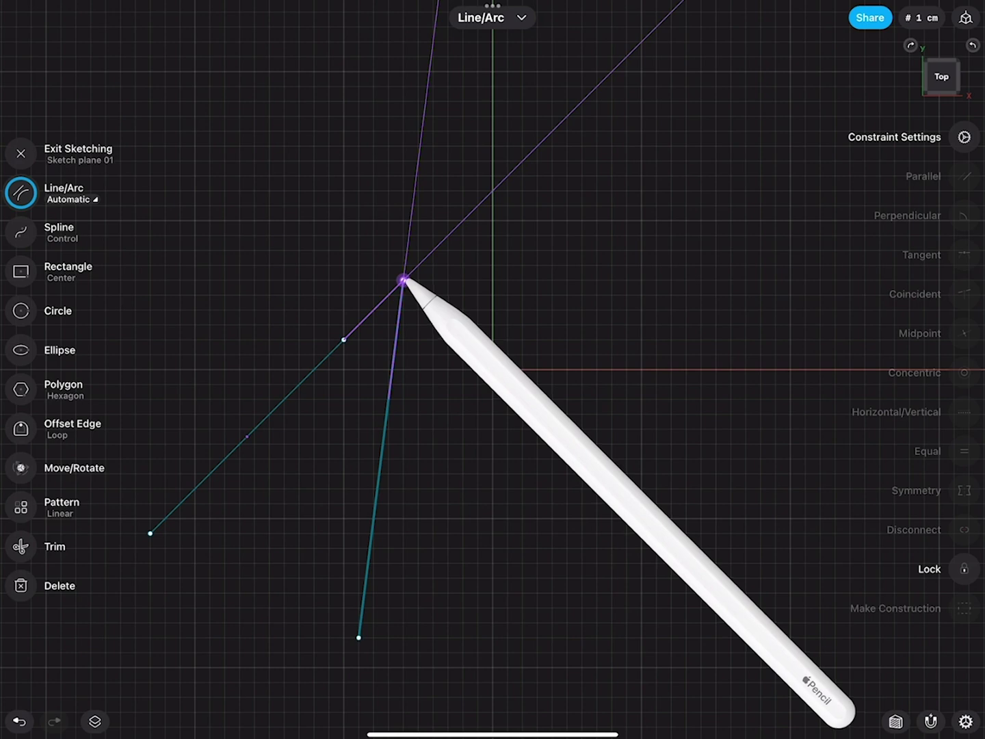
pyautogui.moveTo(403, 280); pyautogui.dragTo(403, 279)
pyautogui.click(438, 399)
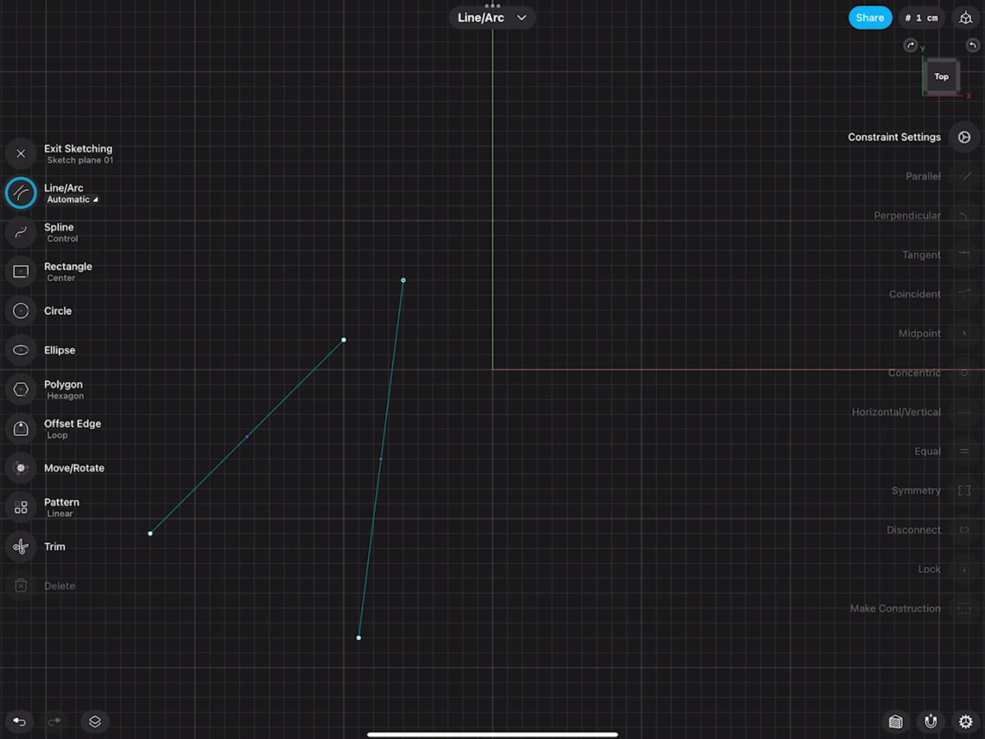
# Step: Draw a three-quarter circular arc to the right of the origin
pyautogui.moveTo(682, 188); pyautogui.dragTo(712, 358)
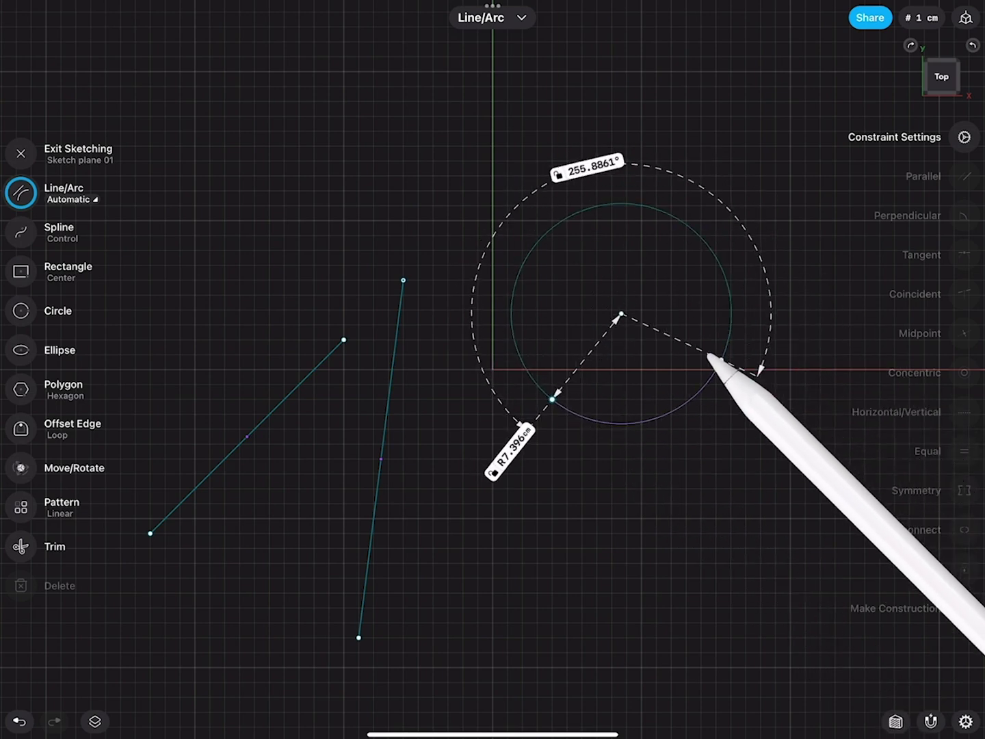
pyautogui.moveTo(712, 358); pyautogui.dragTo(711, 357)
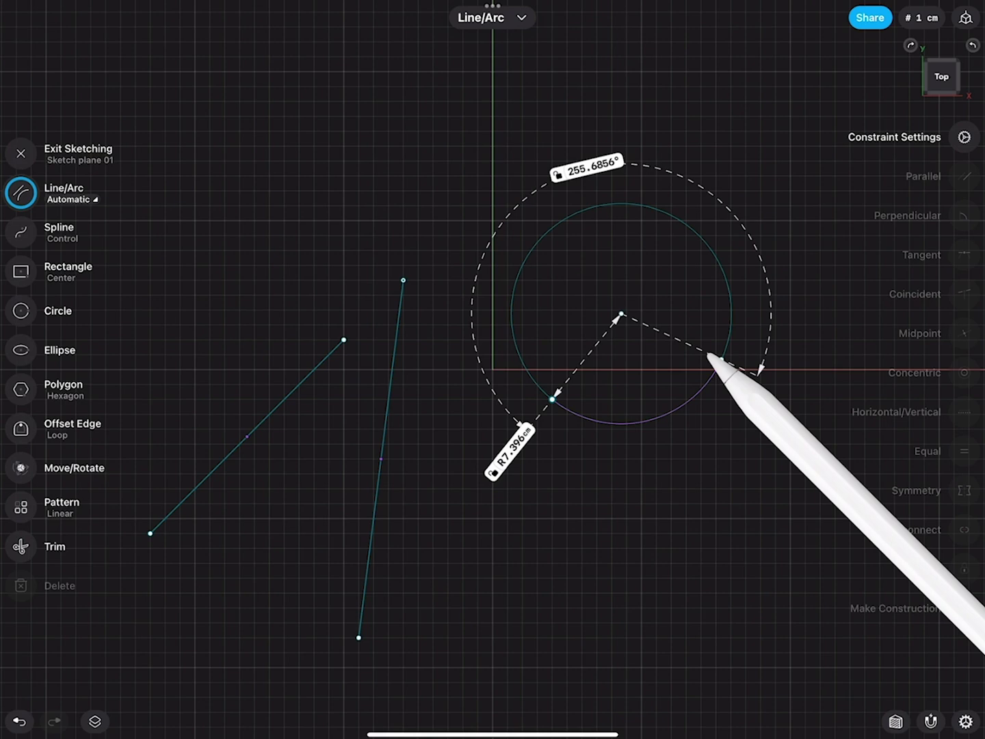
pyautogui.moveTo(710, 356); pyautogui.dragTo(710, 355)
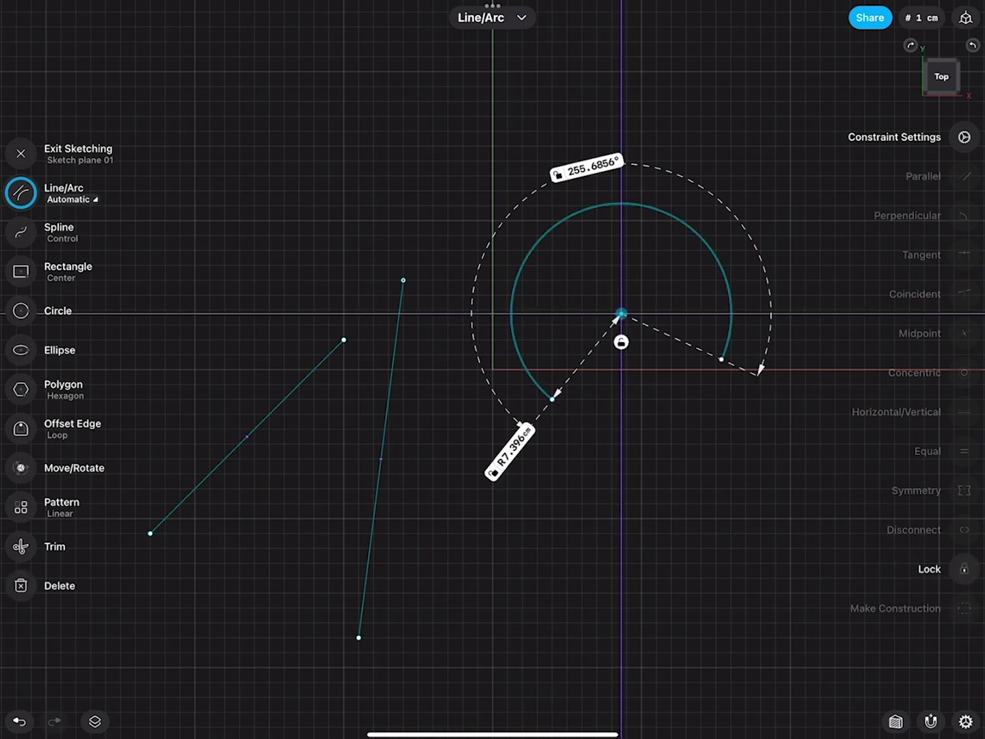
pyautogui.click(562, 608)
# Step: Draw a short line below the arc, attach its end to the circle, then detach it
pyautogui.moveTo(552, 637); pyautogui.dragTo(597, 474)
pyautogui.click(598, 474)
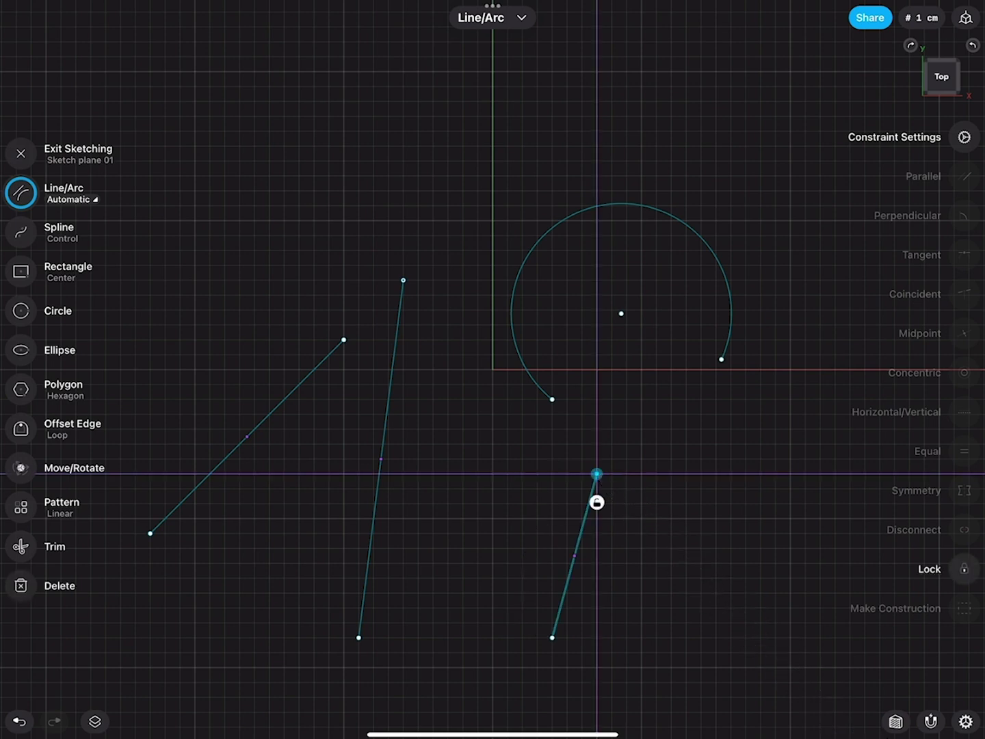
pyautogui.moveTo(598, 474)
pyautogui.mouseDown()
pyautogui.moveTo(542, 391)
pyautogui.moveTo(645, 421)
pyautogui.moveTo(691, 403)
pyautogui.moveTo(610, 422)
pyautogui.mouseUp()
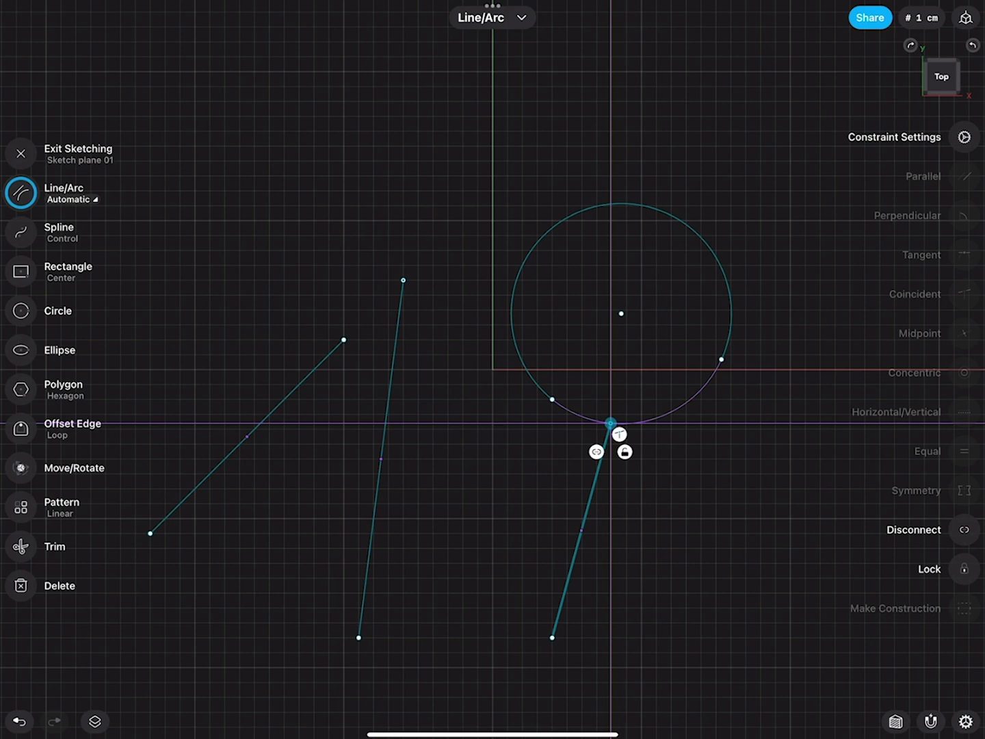
pyautogui.press('Delete')
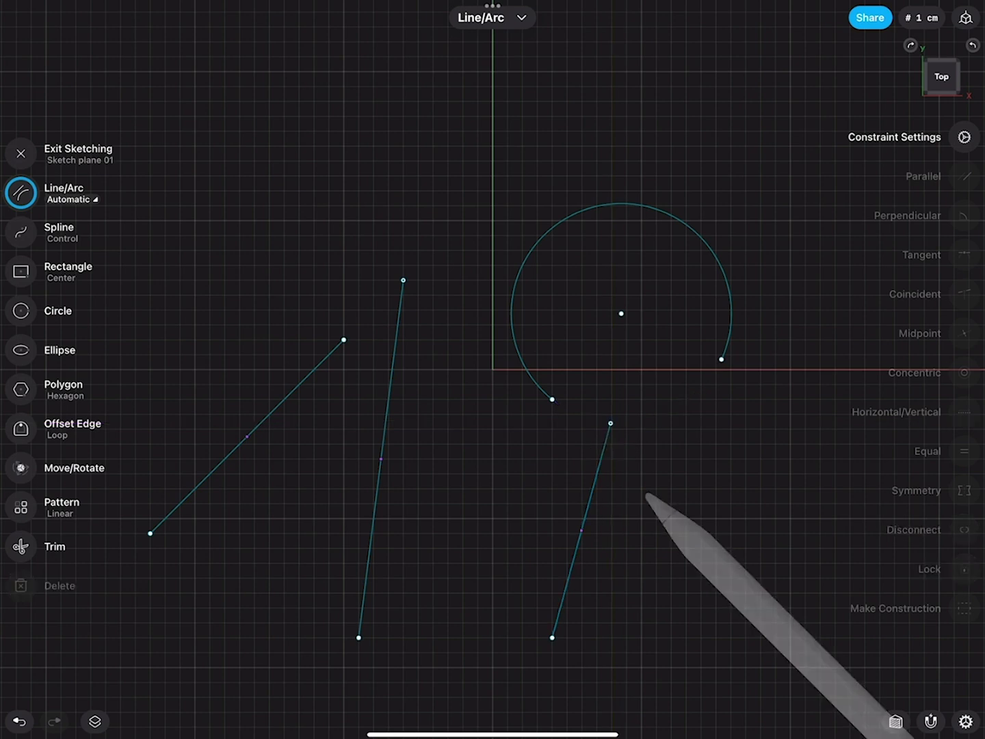
pyautogui.moveTo(610, 423); pyautogui.dragTo(611, 422)
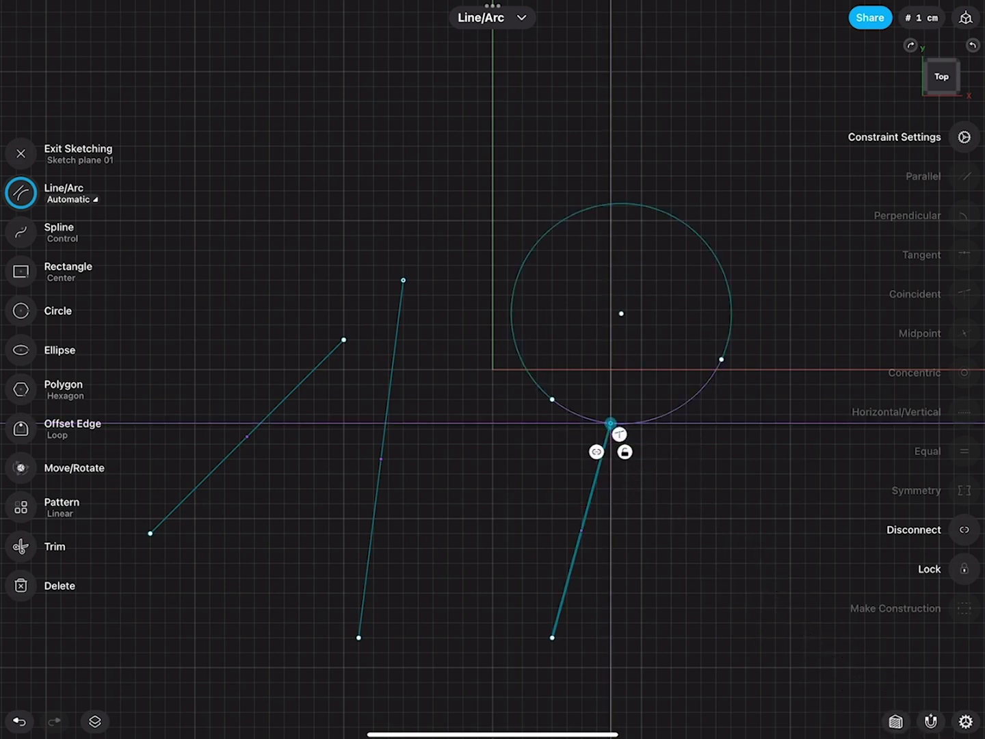
pyautogui.moveTo(610, 423); pyautogui.dragTo(611, 423)
# Step: Move the arc slightly higher by dragging its centre point
pyautogui.moveTo(621, 314); pyautogui.dragTo(620, 230)
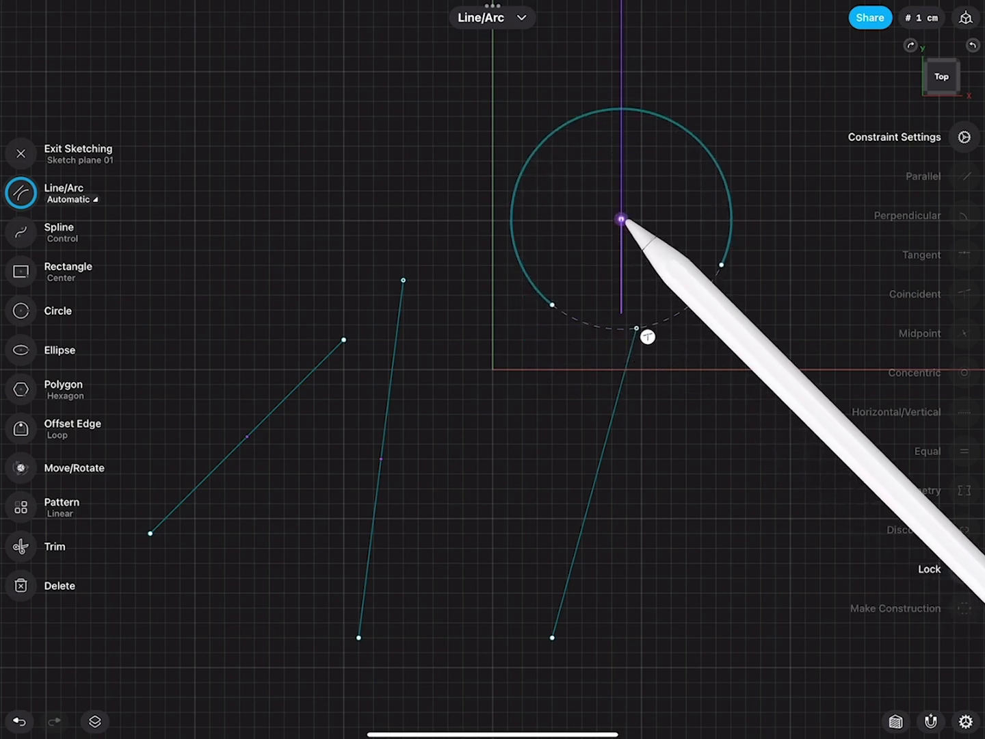
pyautogui.moveTo(621, 229); pyautogui.dragTo(627, 280)
pyautogui.click(538, 451)
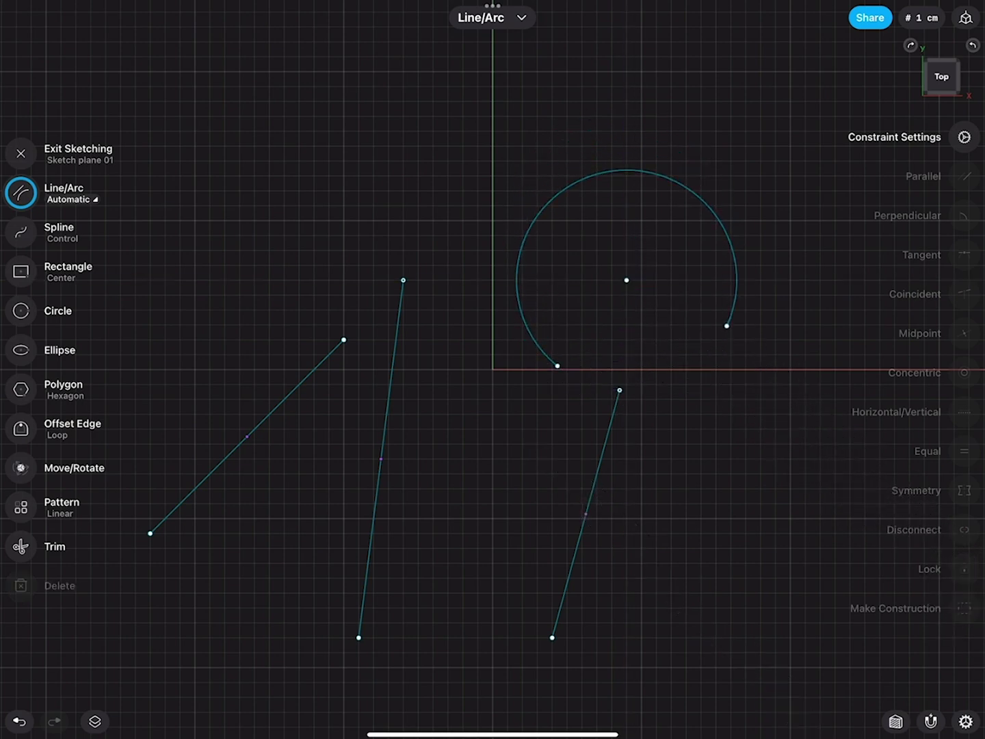
# Step: Select the steep and diagonal lines, then slide the steep line's top end to a new spot
pyautogui.click(403, 280)
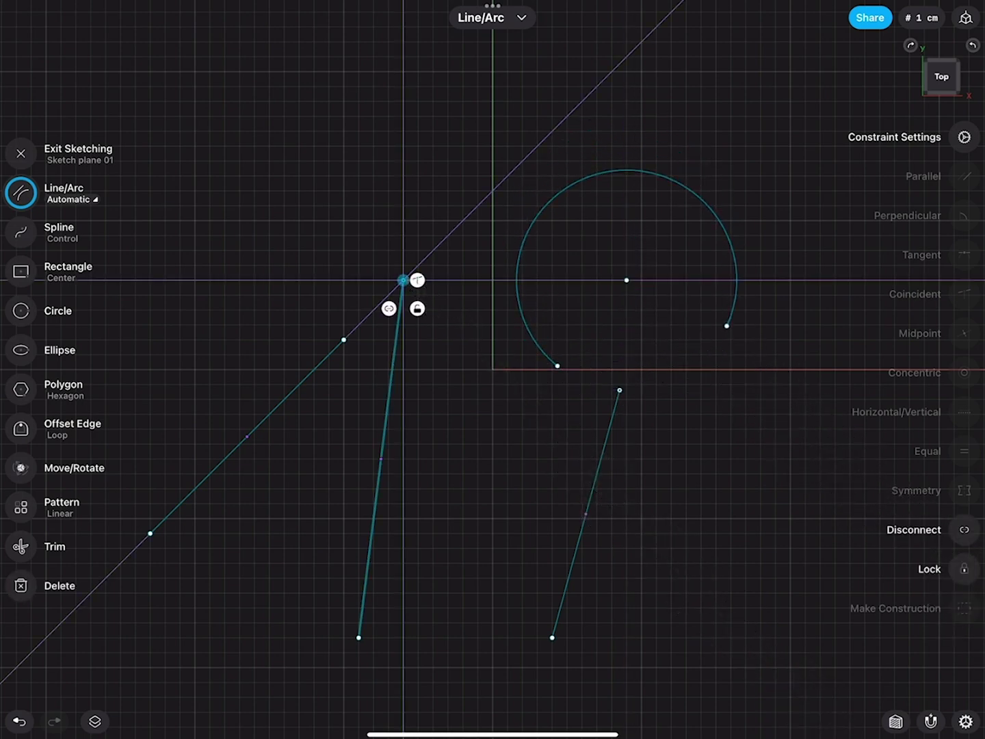
pyautogui.click(344, 339)
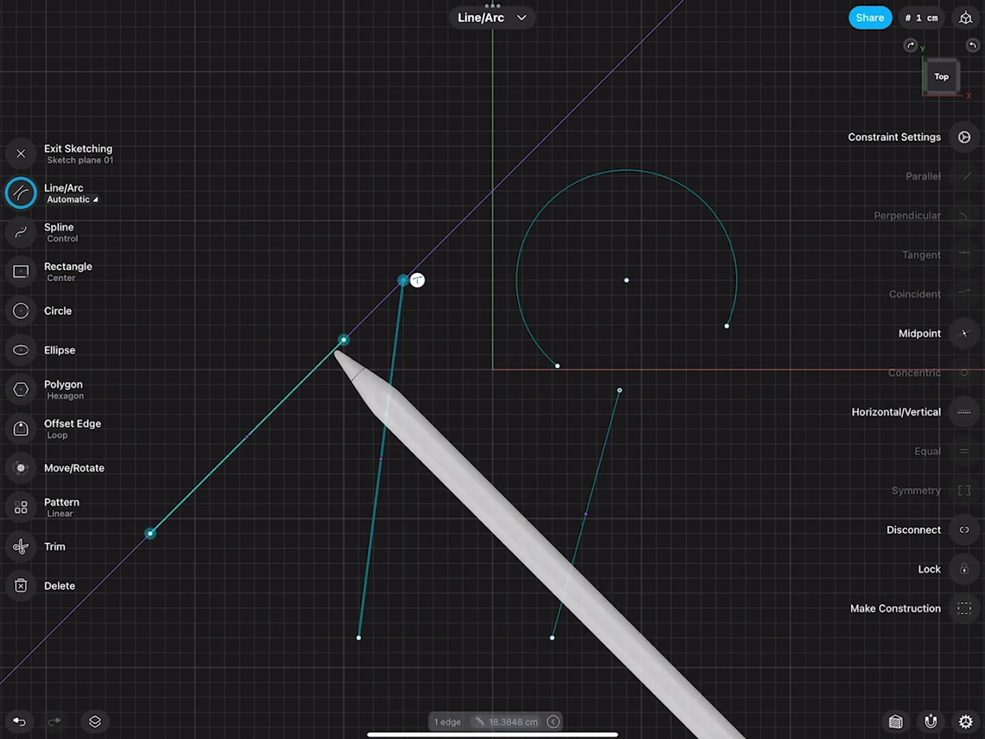
pyautogui.click(378, 360)
pyautogui.click(403, 280)
pyautogui.moveTo(403, 280)
pyautogui.mouseDown()
pyautogui.moveTo(403, 295)
pyautogui.moveTo(418, 250)
pyautogui.mouseUp()
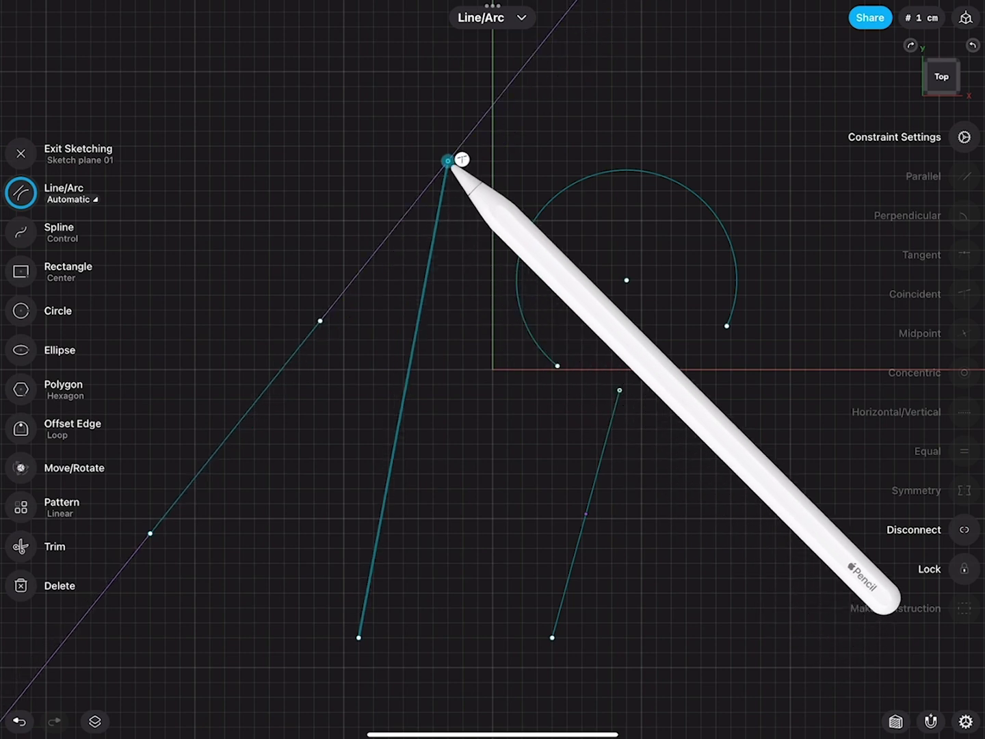
pyautogui.click(468, 414)
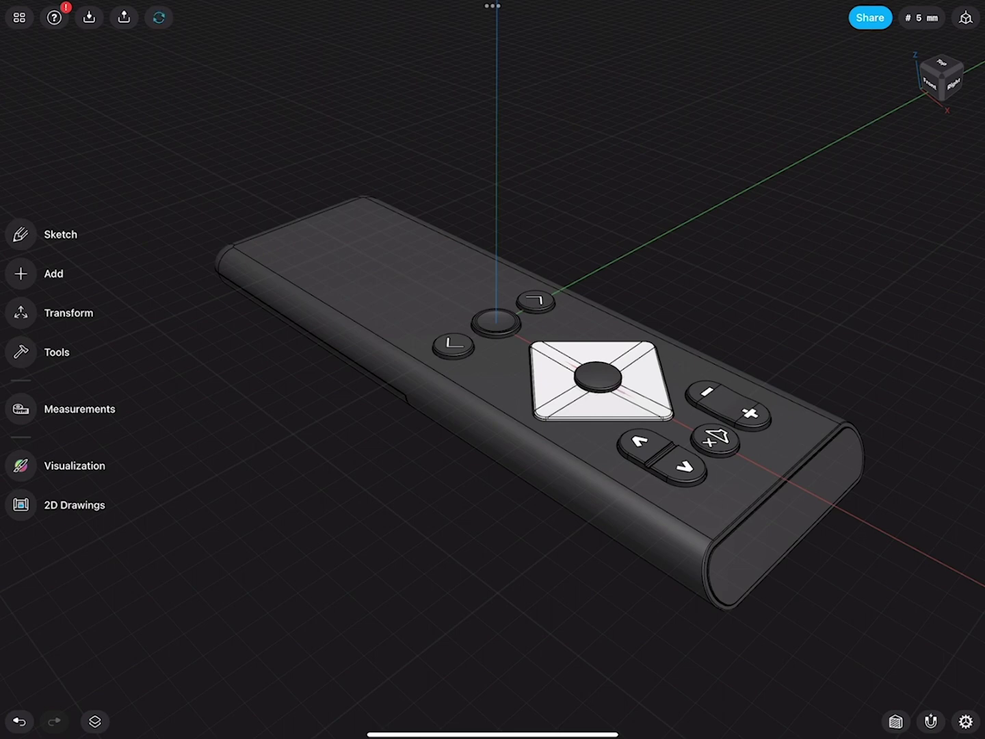
# Step: Offset a reference plane 37 mm above the remote's top face
pyautogui.click(381, 293)
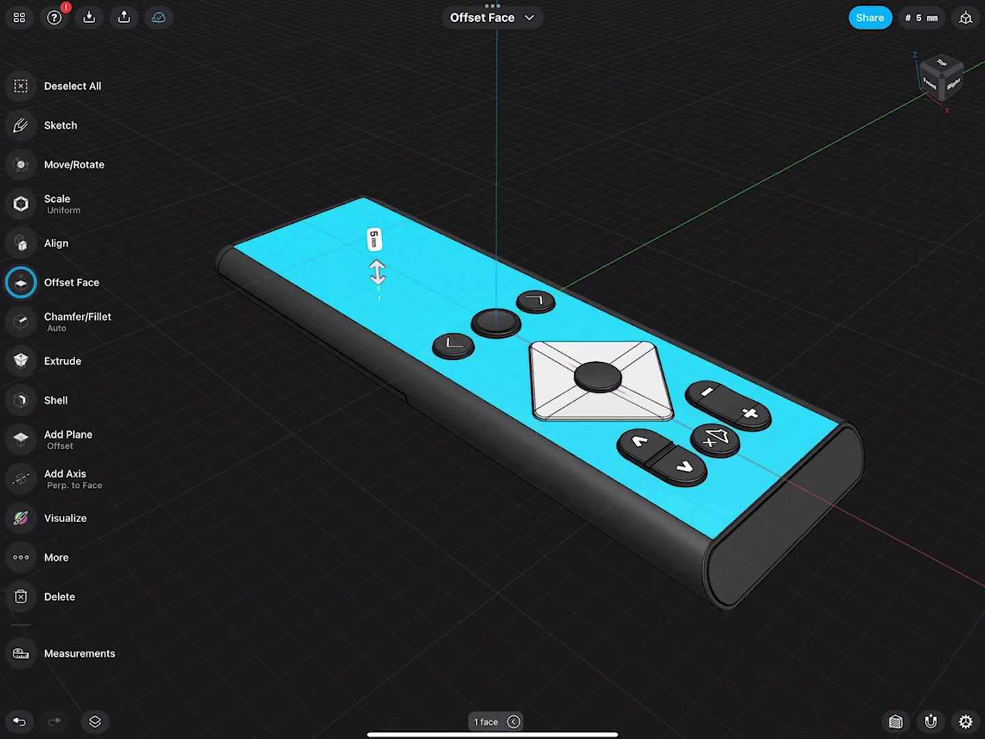
pyautogui.click(20, 438)
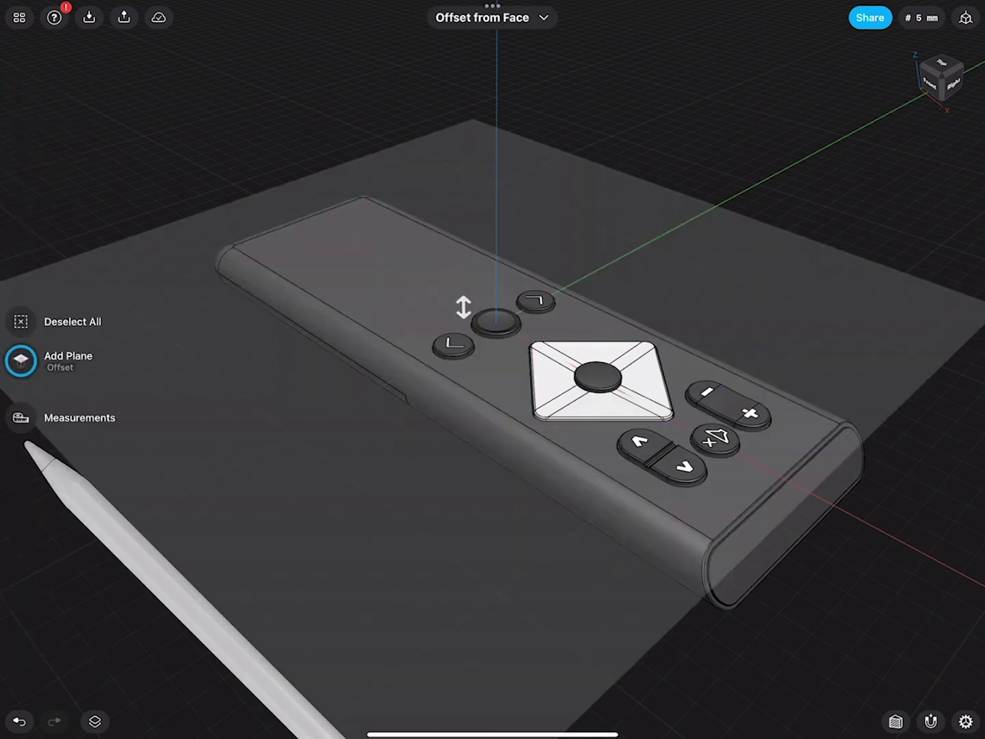
pyautogui.moveTo(463, 308); pyautogui.dragTo(459, 124)
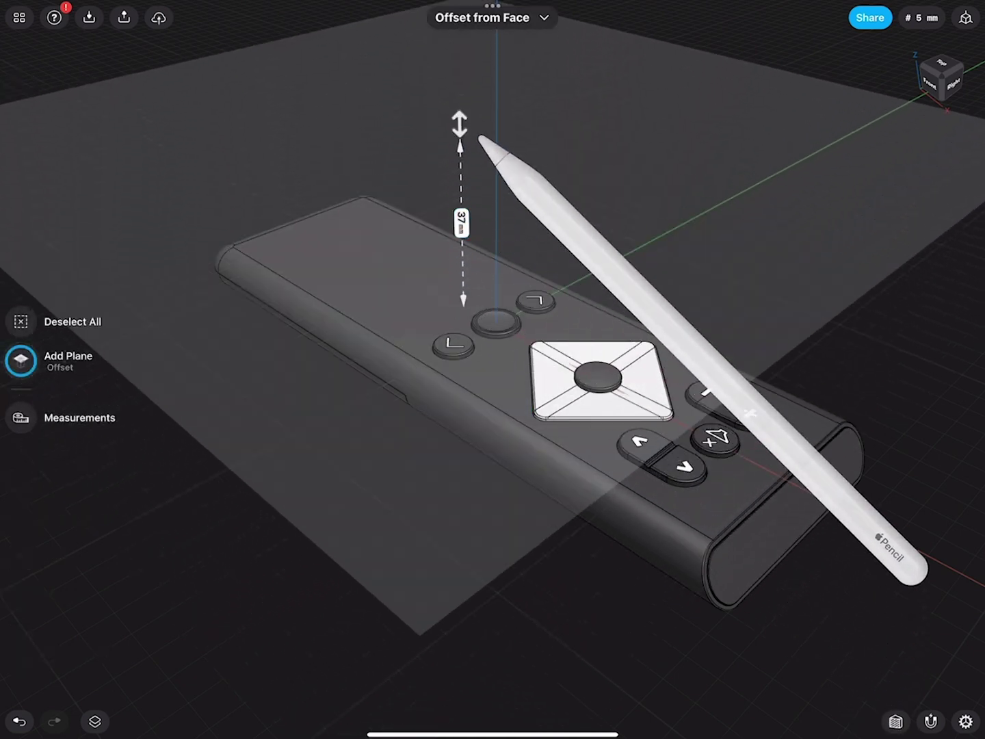
pyautogui.click(82, 532)
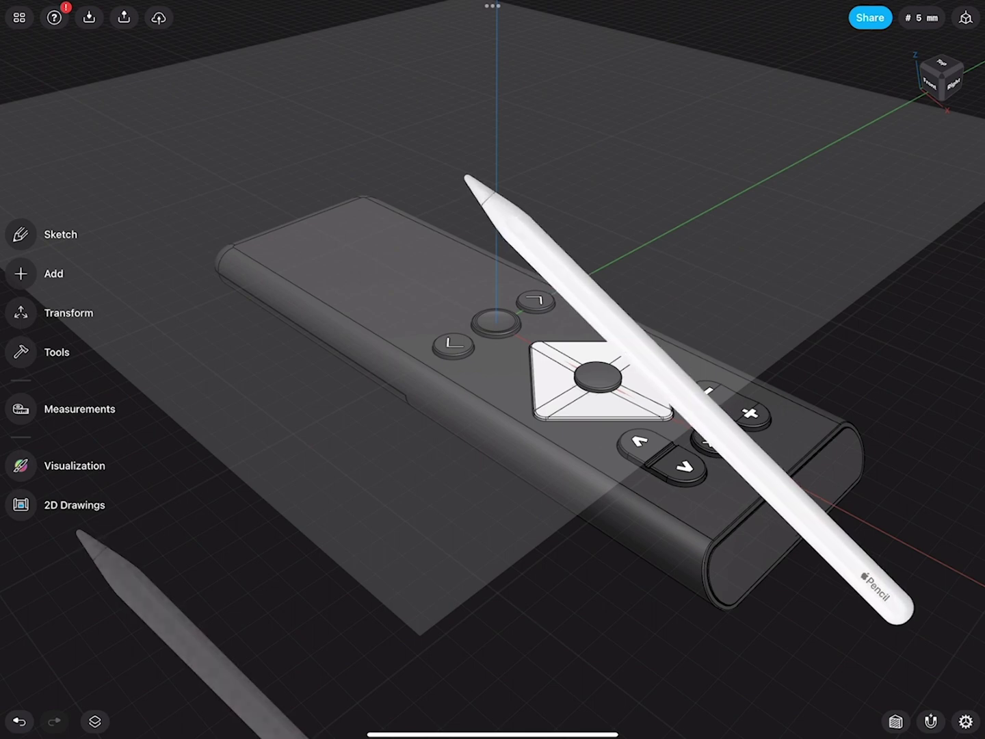
# Step: Scale the offset plane down to a small square
pyautogui.click(451, 253)
pyautogui.click(20, 282)
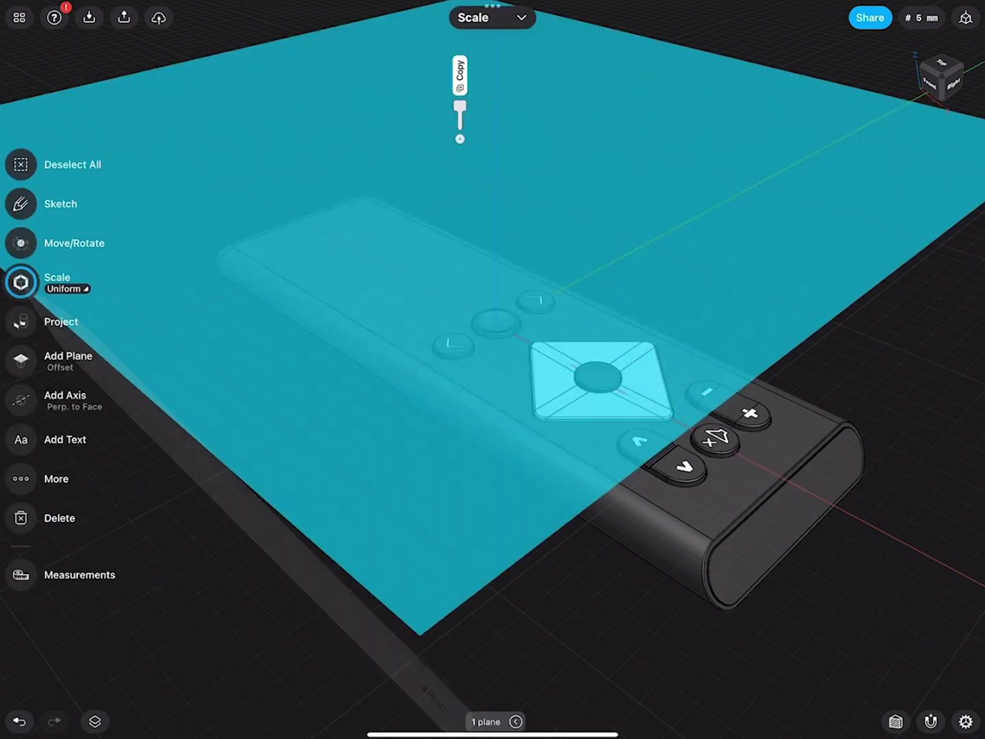
pyautogui.moveTo(460, 105)
pyautogui.mouseDown()
pyautogui.moveTo(457, 321)
pyautogui.moveTo(429, 534)
pyautogui.moveTo(424, 724)
pyautogui.mouseUp()
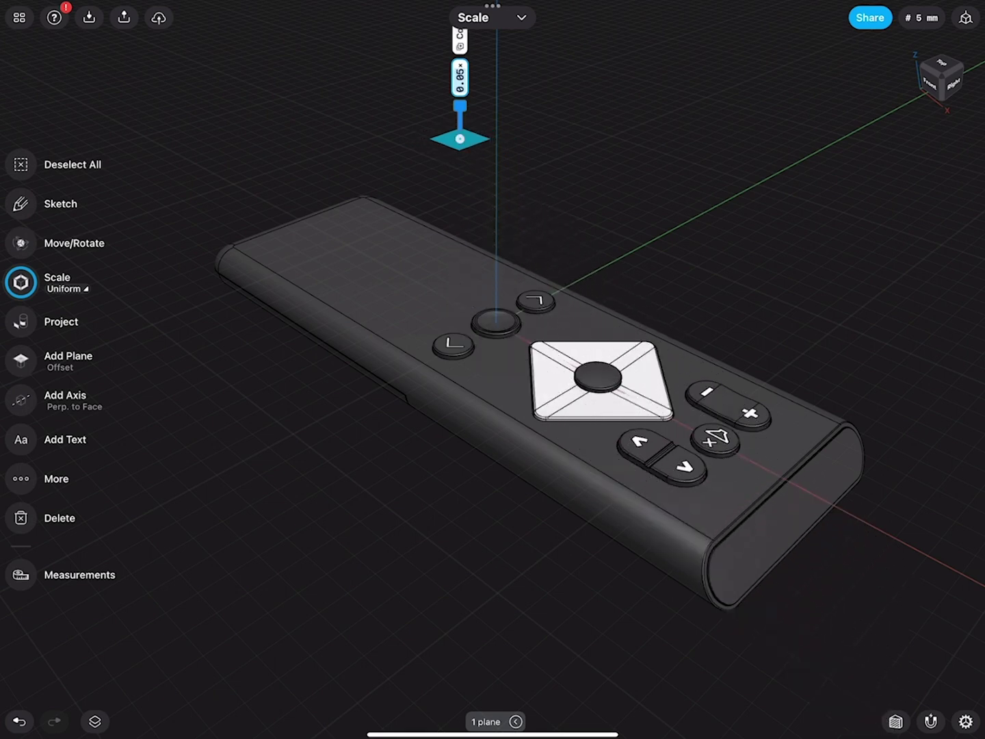
pyautogui.click(401, 504)
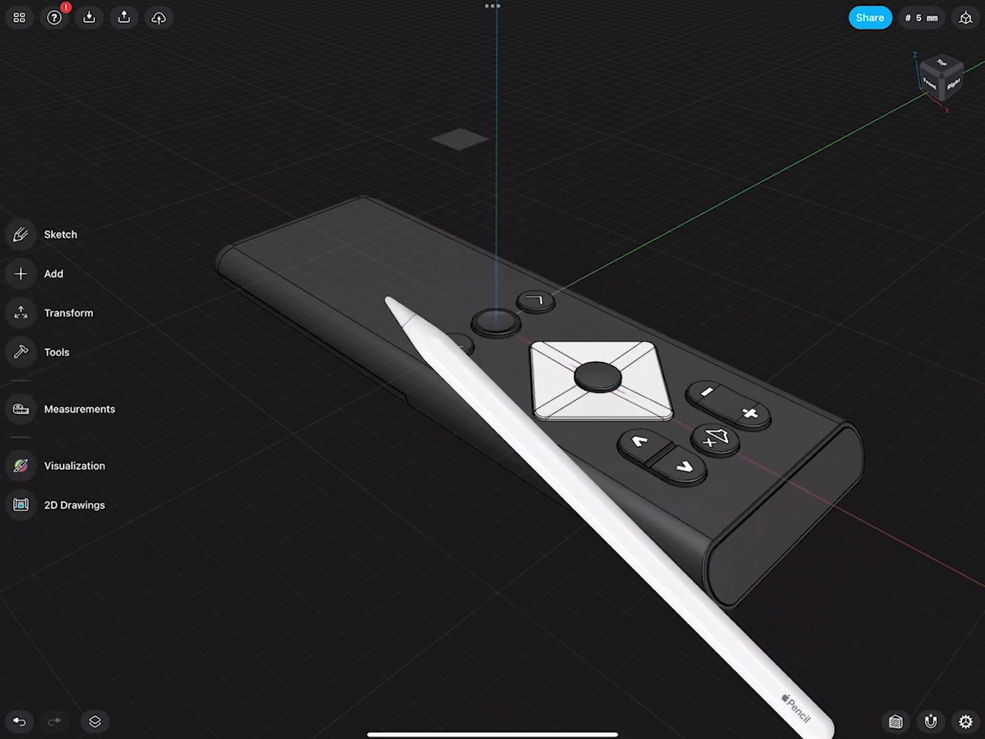
pyautogui.click(390, 300)
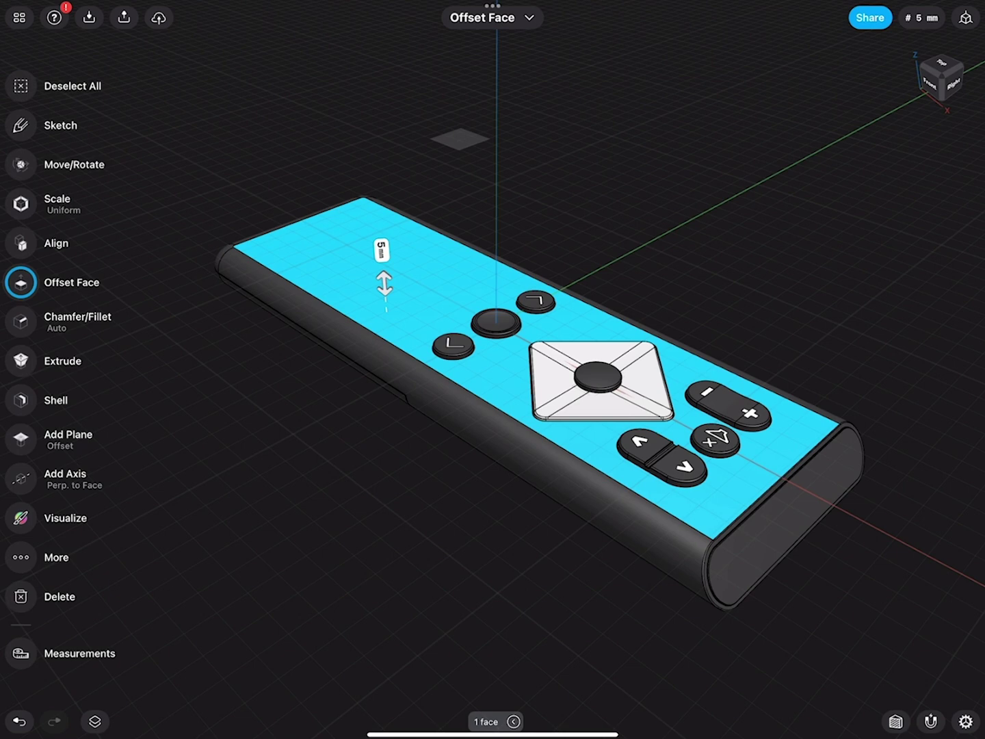
# Step: Project the remote's top face, with its body and button outlines, onto the small floating plane
pyautogui.click(459, 139)
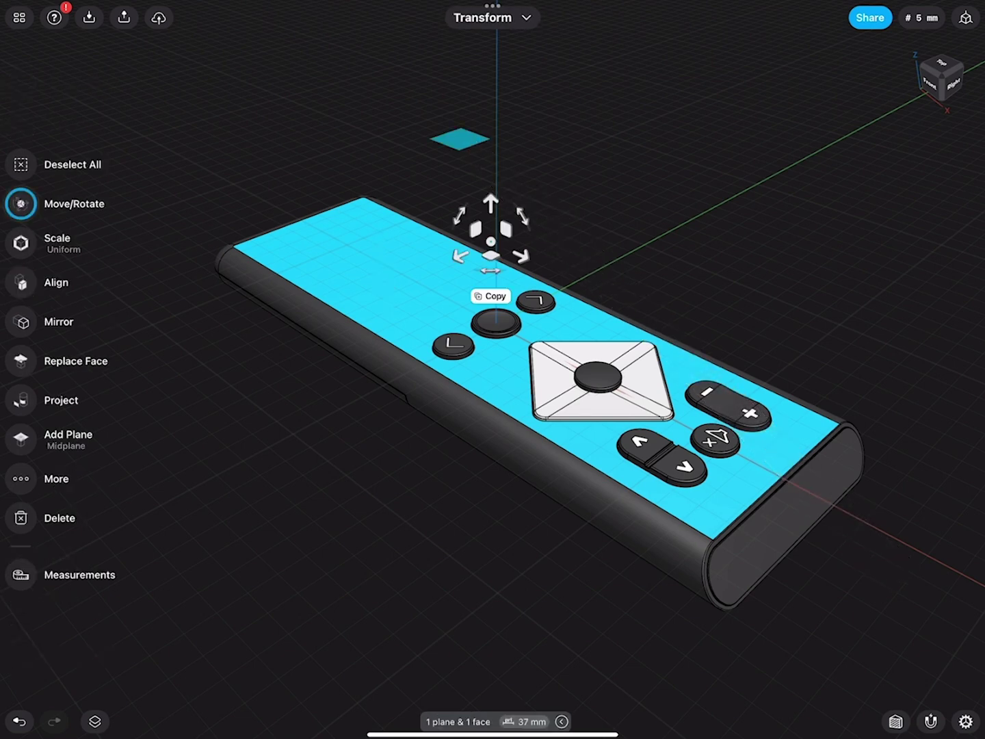
pyautogui.click(21, 400)
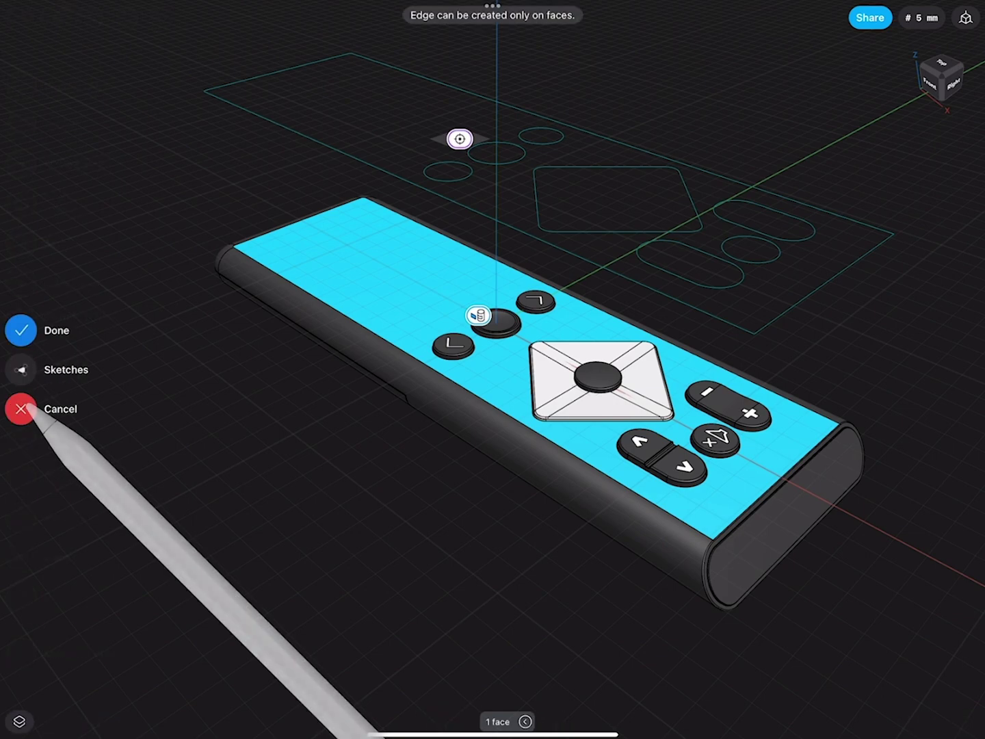
pyautogui.click(21, 331)
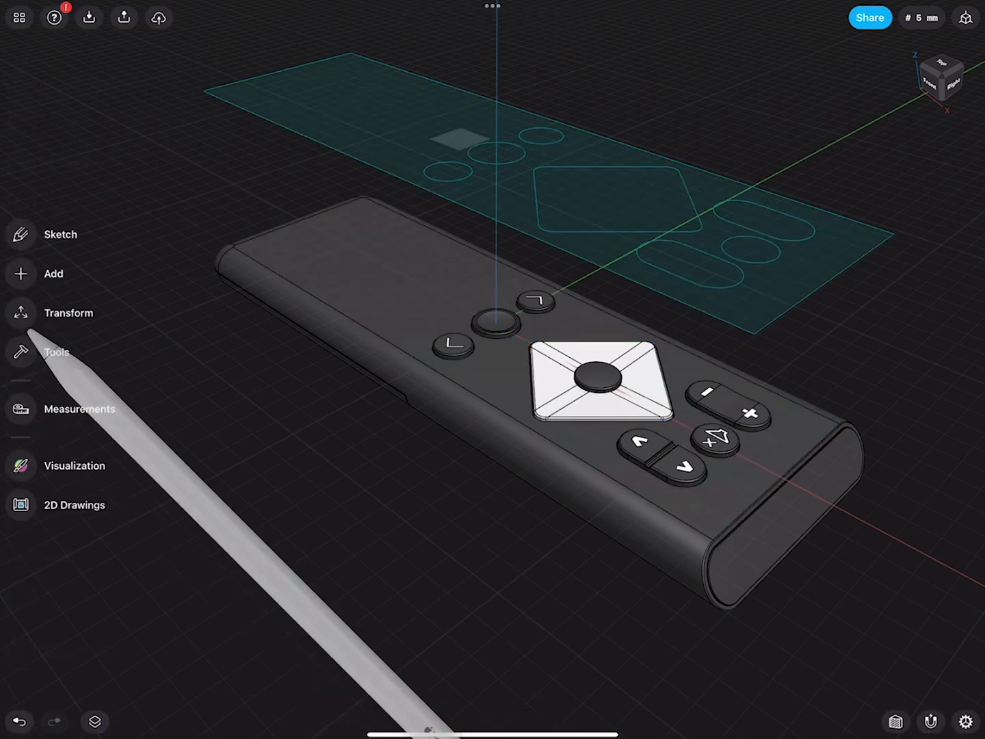
pyautogui.moveTo(546, 312)
pyautogui.mouseDown(button='middle')
pyautogui.moveTo(594, 337)
pyautogui.moveTo(605, 370)
pyautogui.moveTo(648, 321)
pyautogui.moveTo(656, 290)
pyautogui.moveTo(639, 248)
pyautogui.moveTo(615, 365)
pyautogui.moveTo(618, 334)
pyautogui.mouseUp(button='middle')
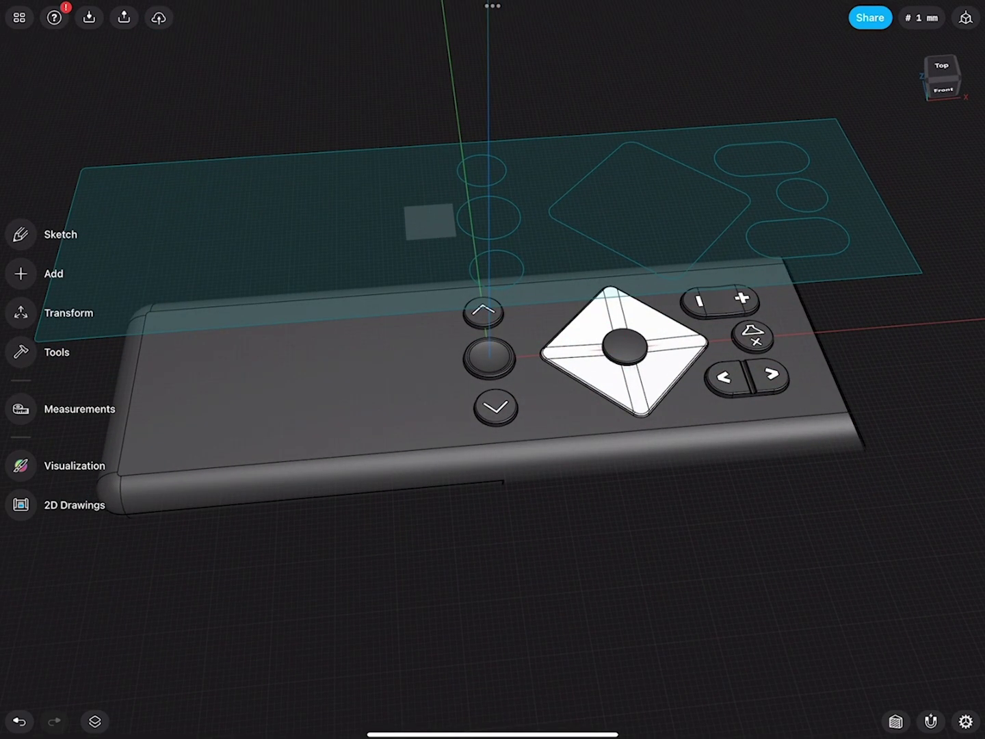
# Step: In the projected sketch, draw 6.589 mm and 4.589 mm circles centred on the middle button
pyautogui.click(517, 225)
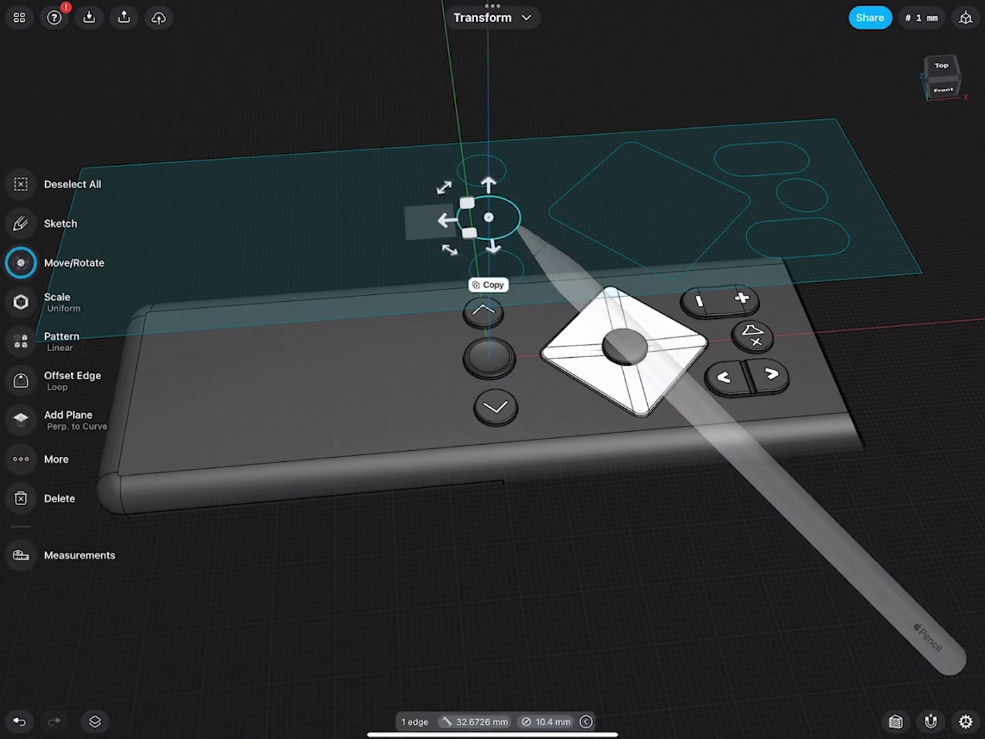
pyautogui.click(131, 298)
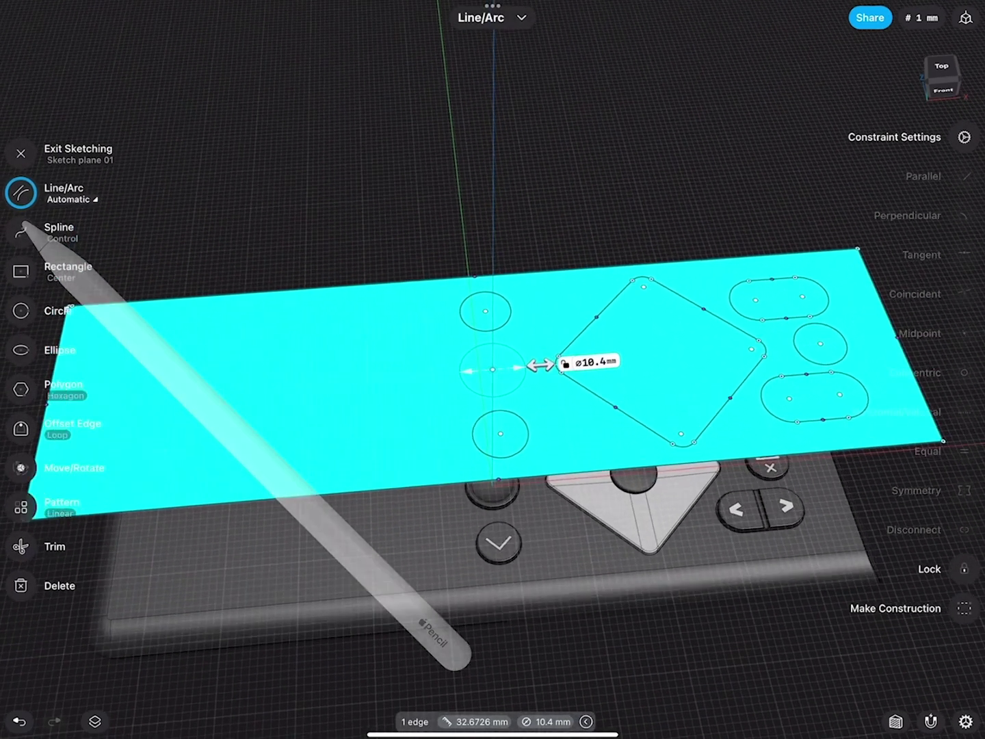
pyautogui.scroll(5, 573, 375)
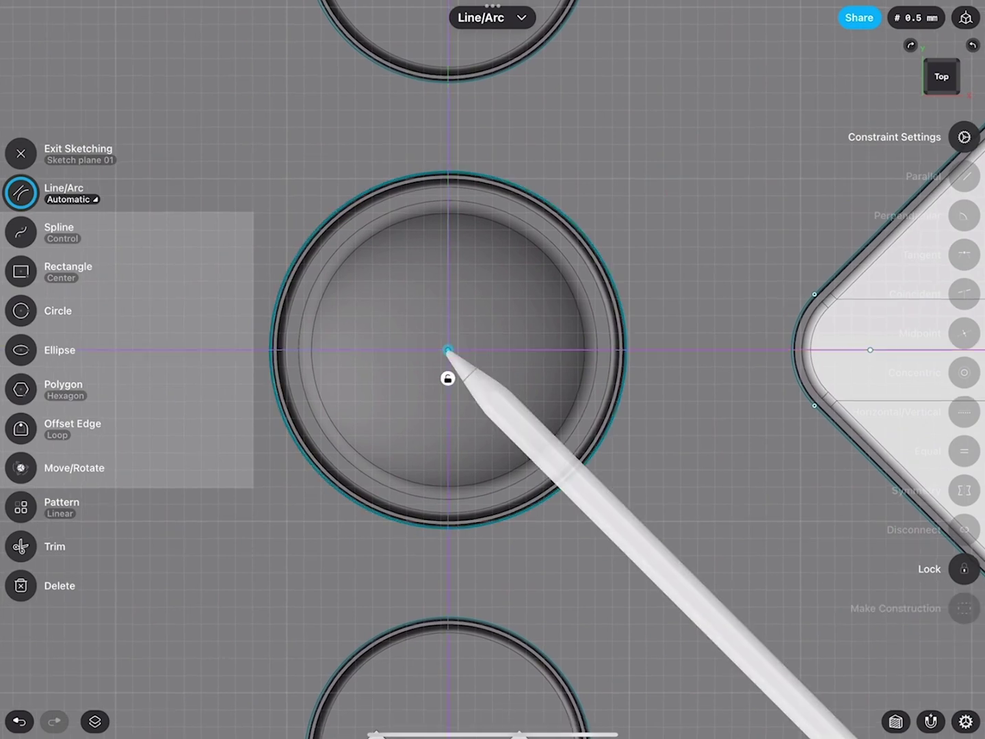
pyautogui.click(449, 377)
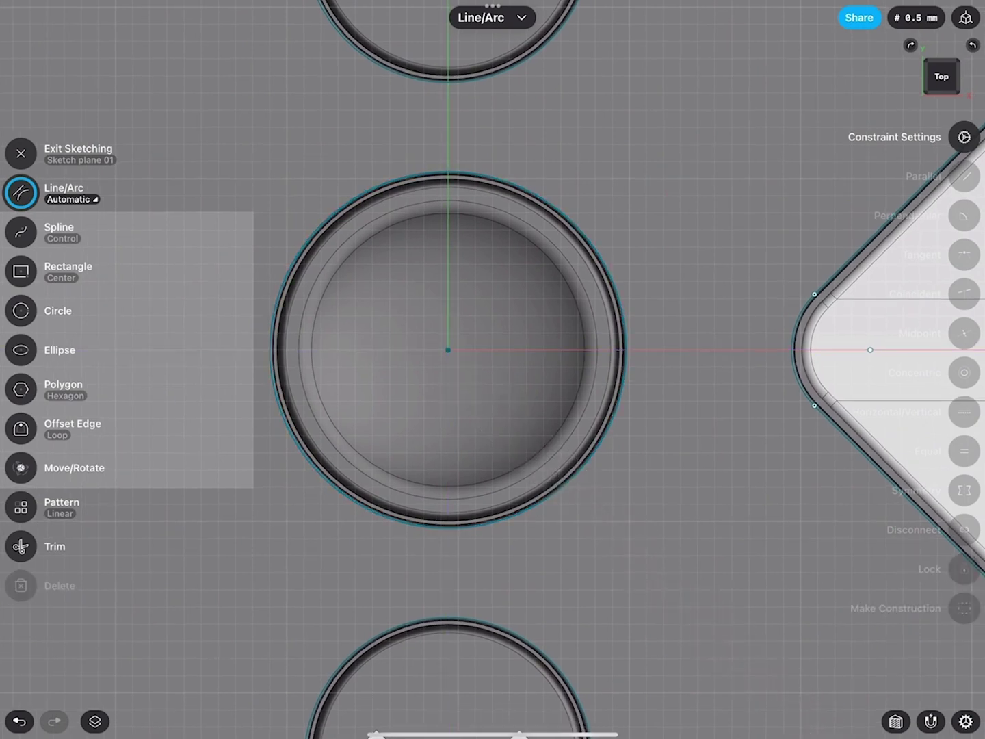
pyautogui.click(21, 310)
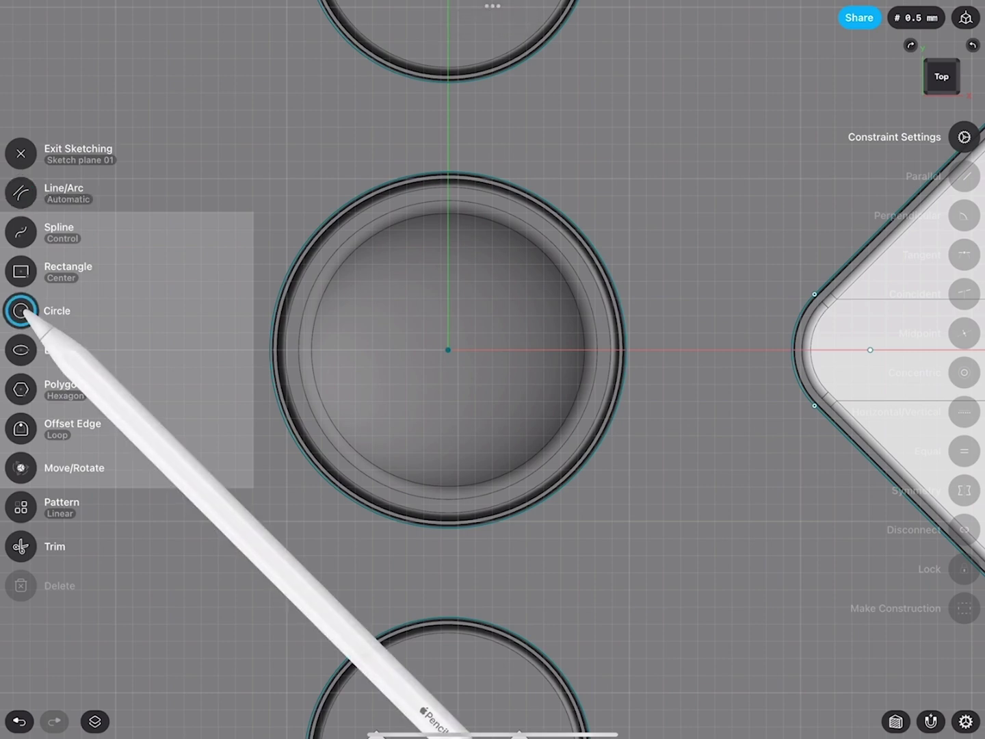
pyautogui.moveTo(448, 350); pyautogui.dragTo(555, 351)
pyautogui.moveTo(448, 349); pyautogui.dragTo(526, 350)
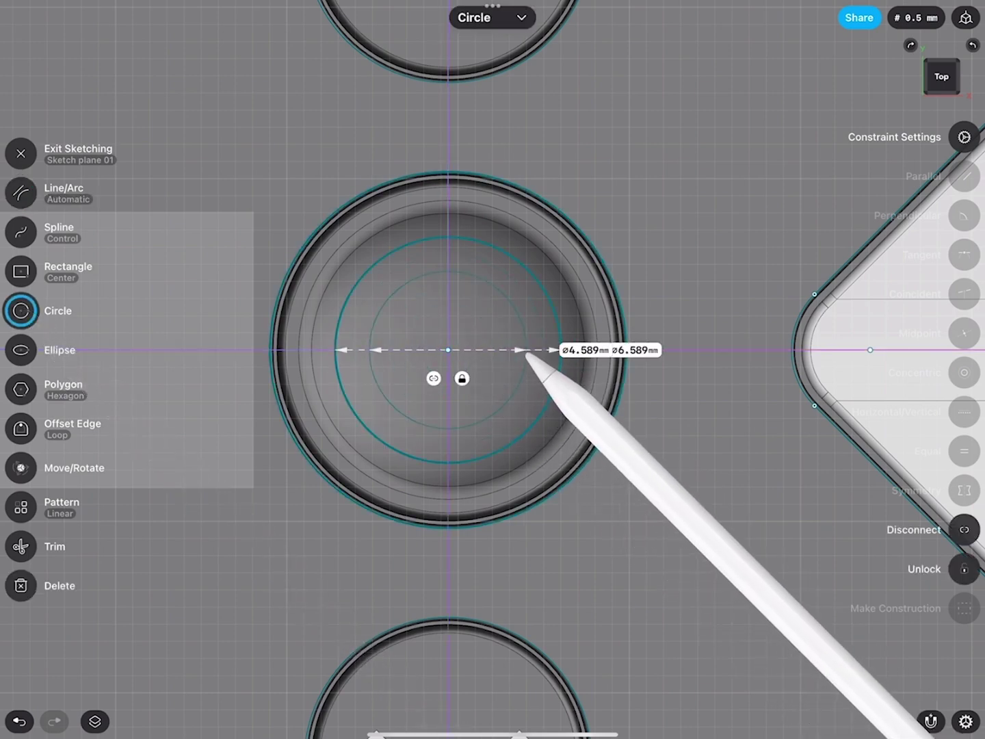
pyautogui.scroll(-5, 535, 330)
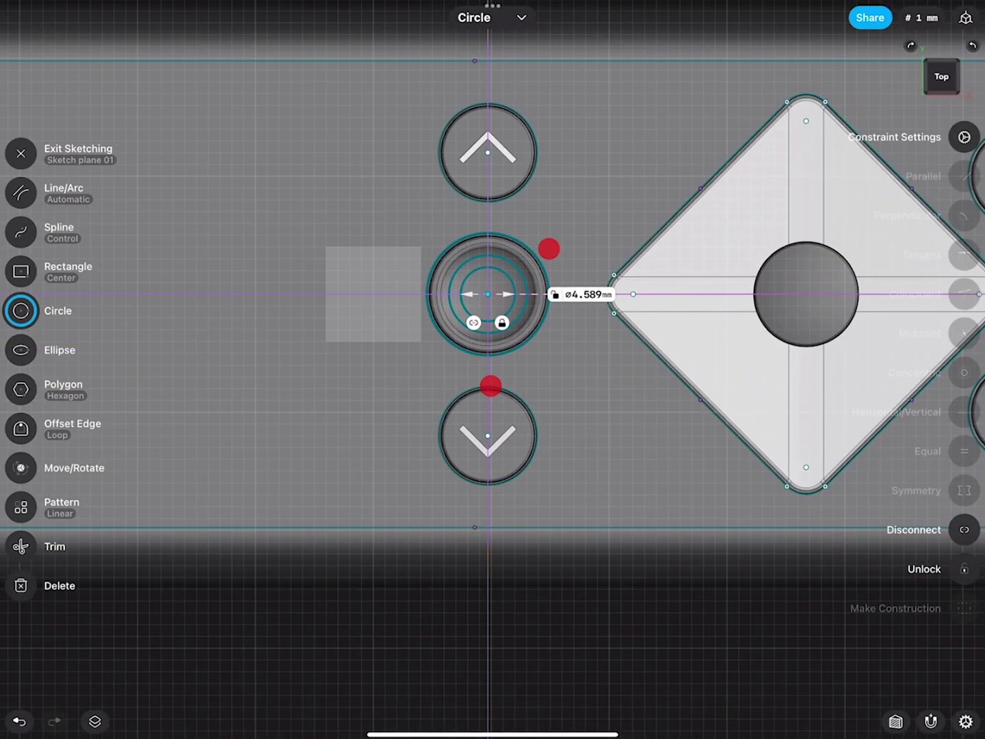
pyautogui.moveTo(491, 384)
pyautogui.mouseDown(button='middle')
pyautogui.moveTo(563, 431)
pyautogui.moveTo(502, 461)
pyautogui.mouseUp(button='middle')
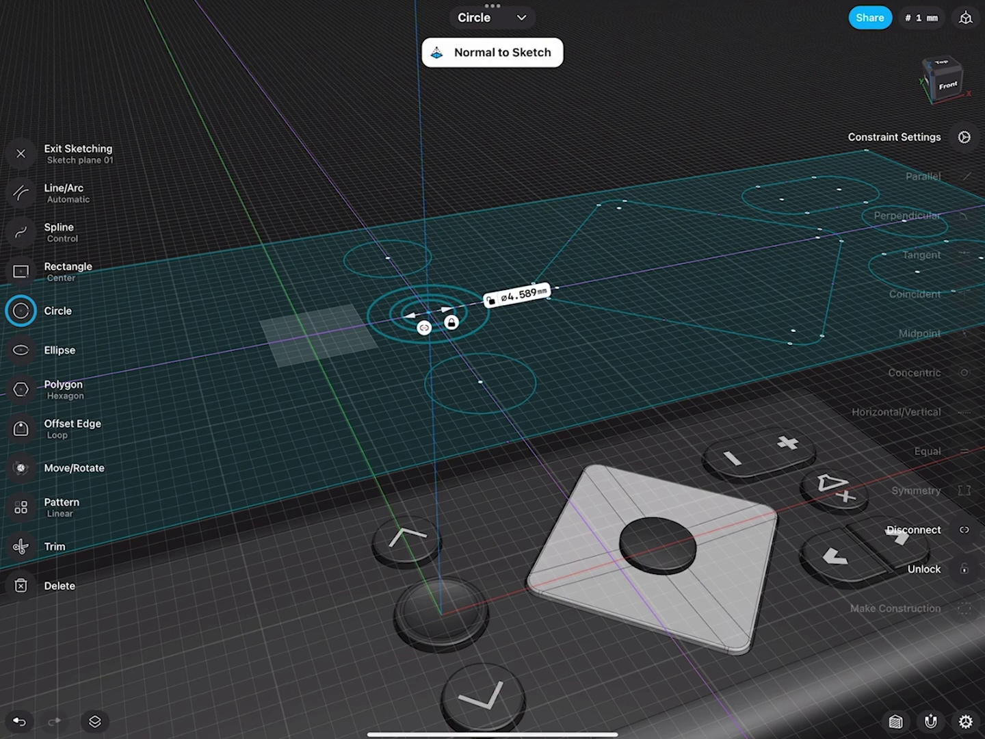
# Step: Project both concentric circles onto the centre button's top face to imprint a ring
pyautogui.click(20, 153)
pyautogui.click(408, 330)
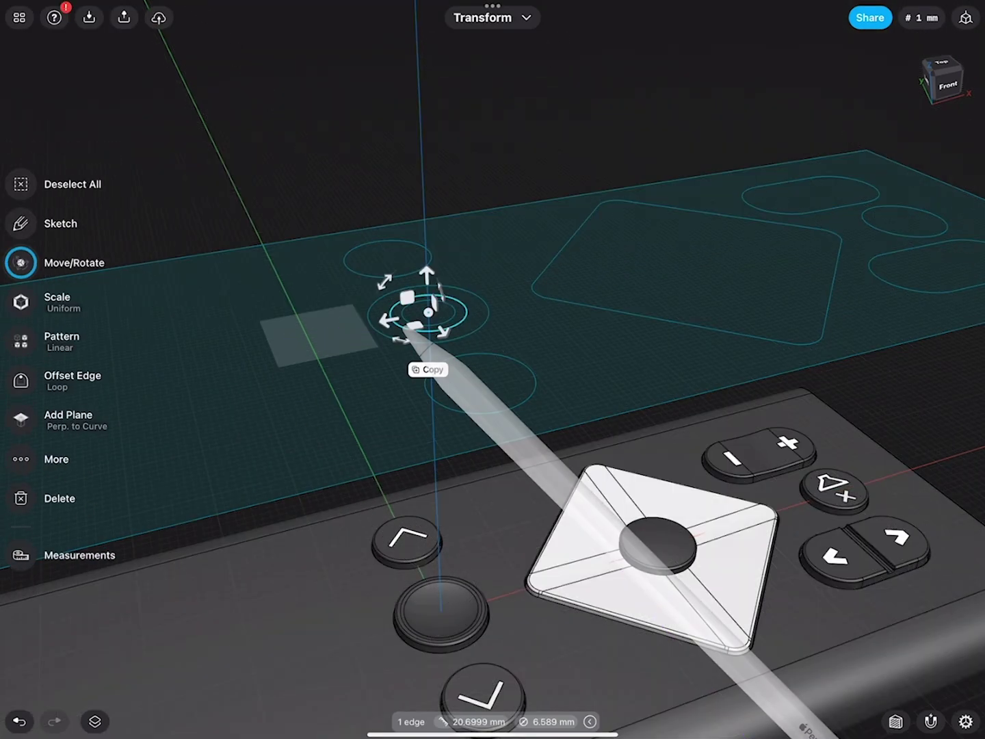
pyautogui.click(431, 327)
pyautogui.moveTo(542, 616); pyautogui.dragTo(542, 350, button='middle')
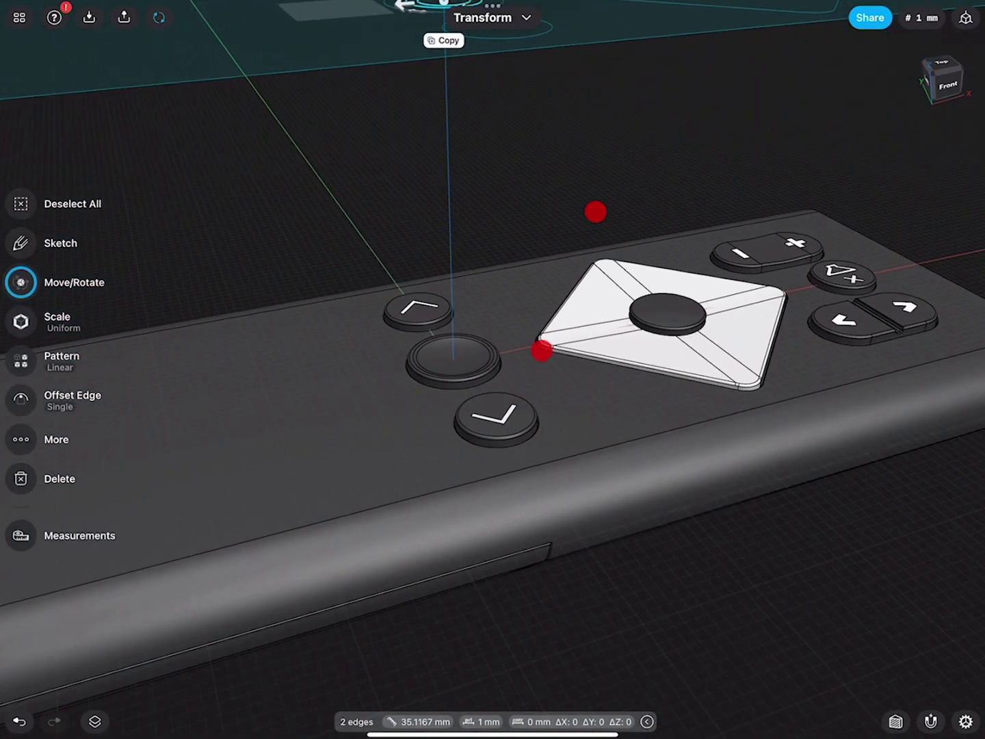
pyautogui.scroll(3, 570, 281)
pyautogui.scroll(5, 562, 384)
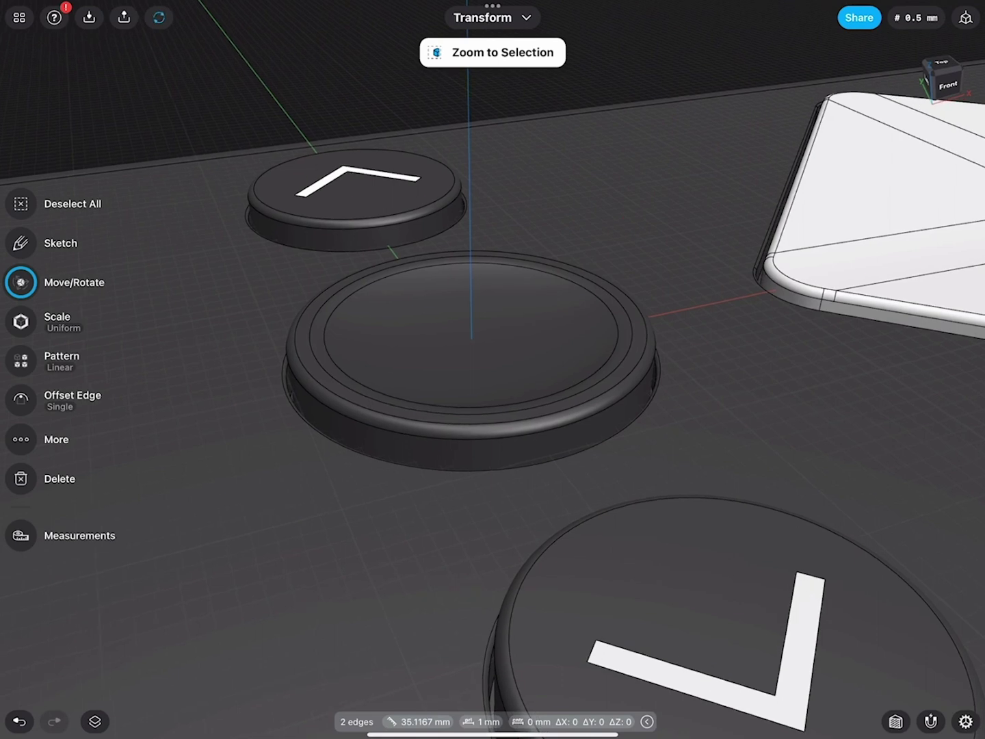
pyautogui.click(454, 343)
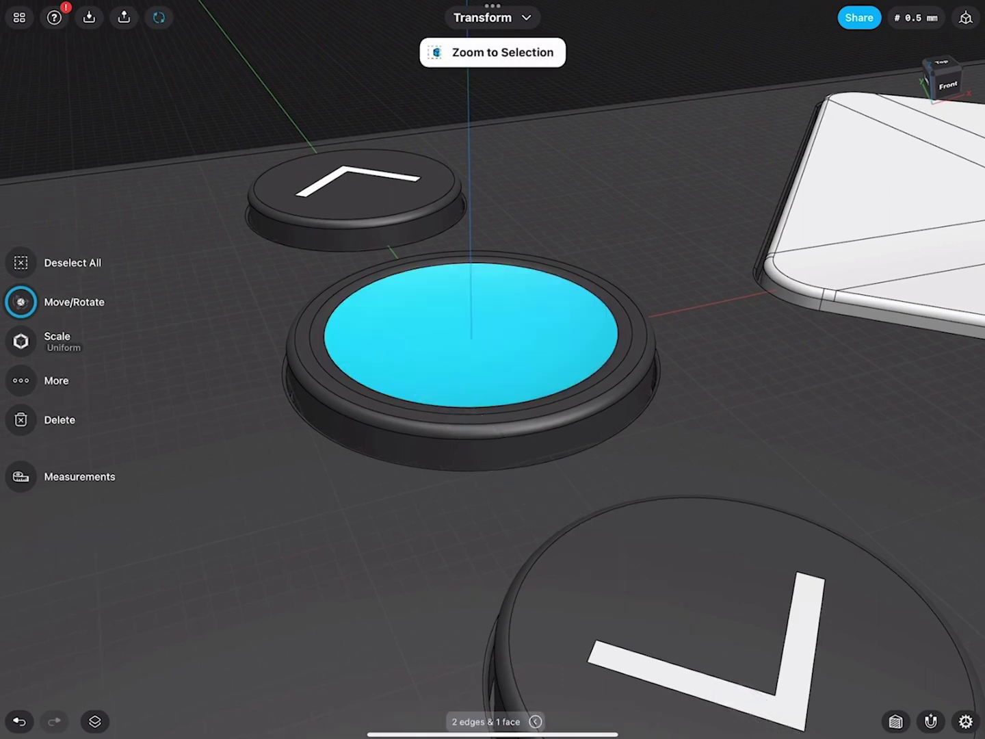
pyautogui.click(21, 380)
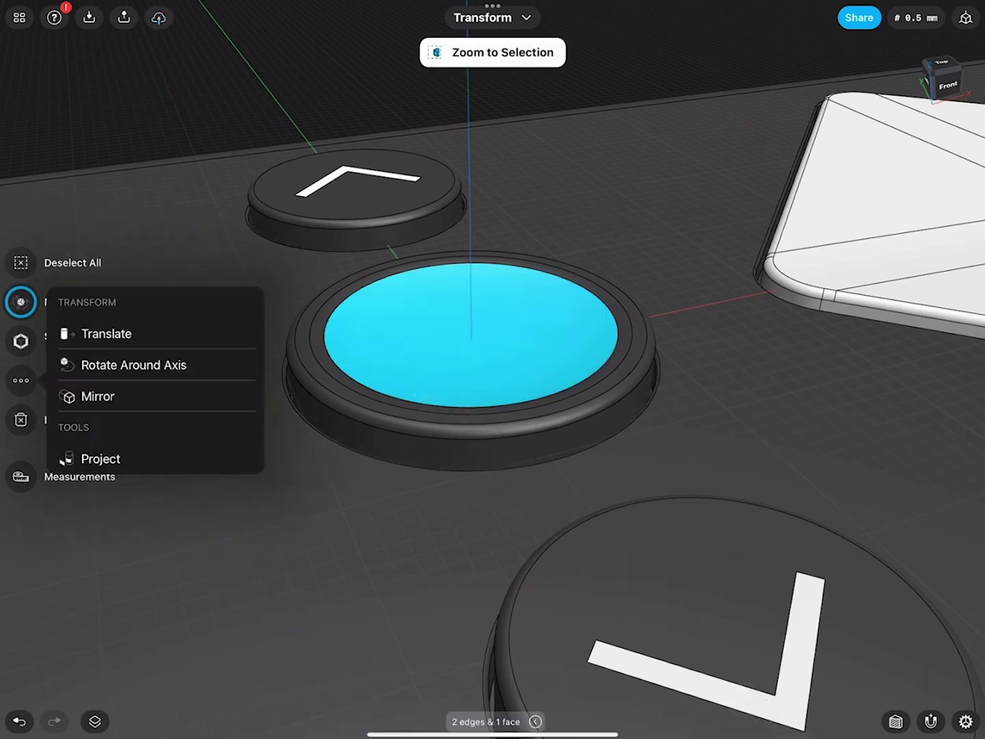
pyautogui.click(143, 462)
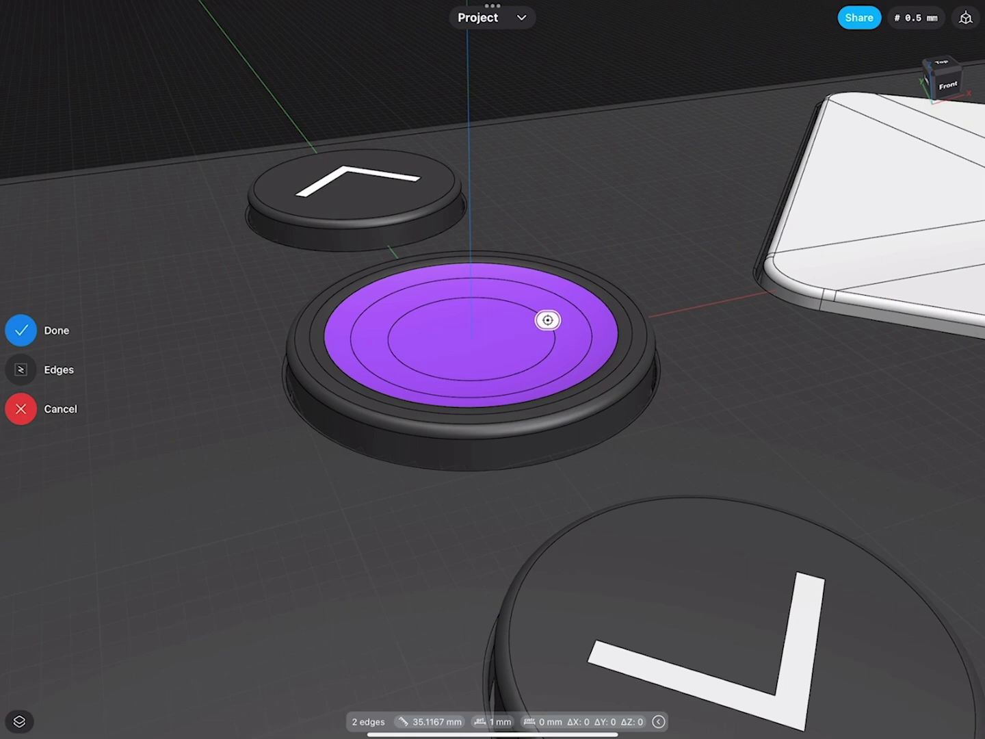
pyautogui.click(22, 331)
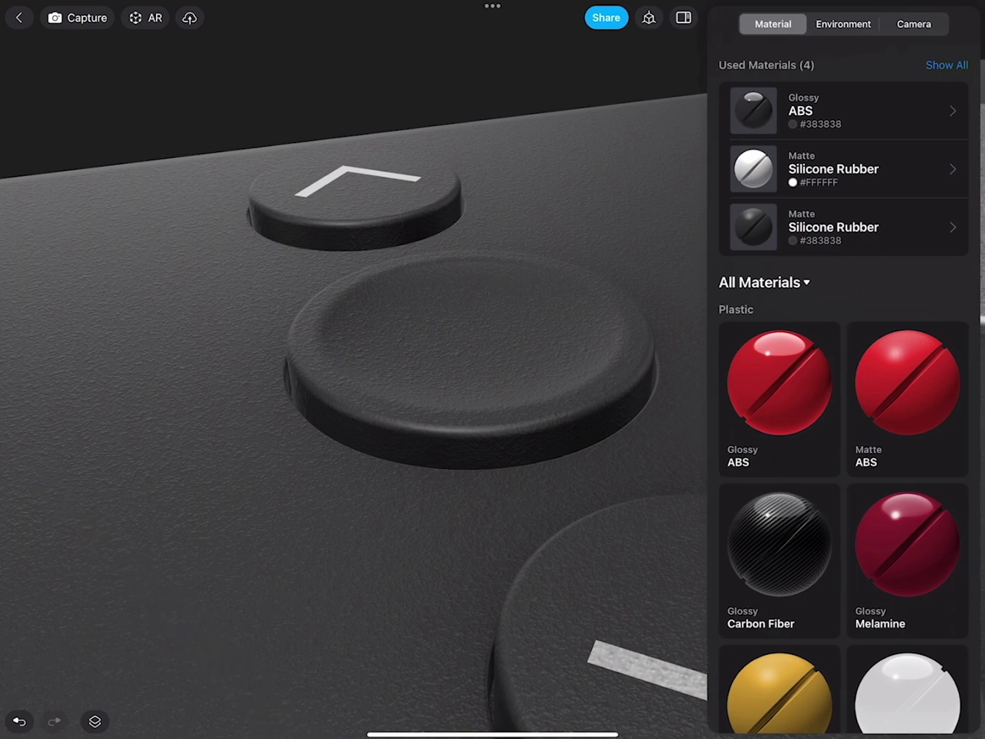
# Step: Give the ring face on the centre button a Rough Aluminum material
pyautogui.click(372, 339)
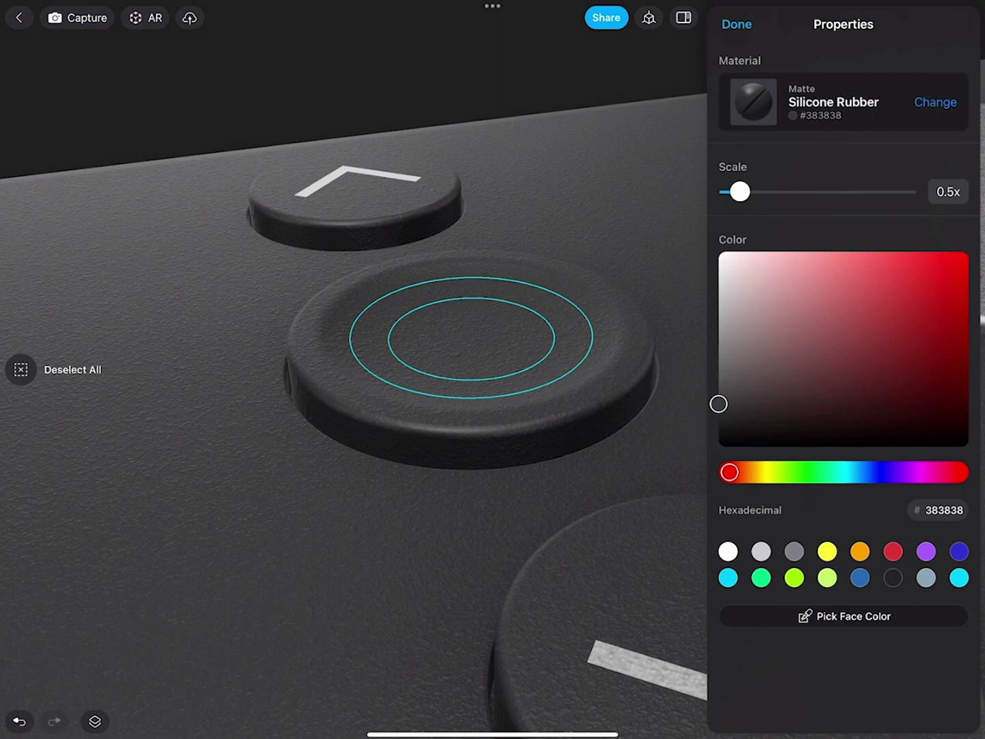
pyautogui.click(935, 102)
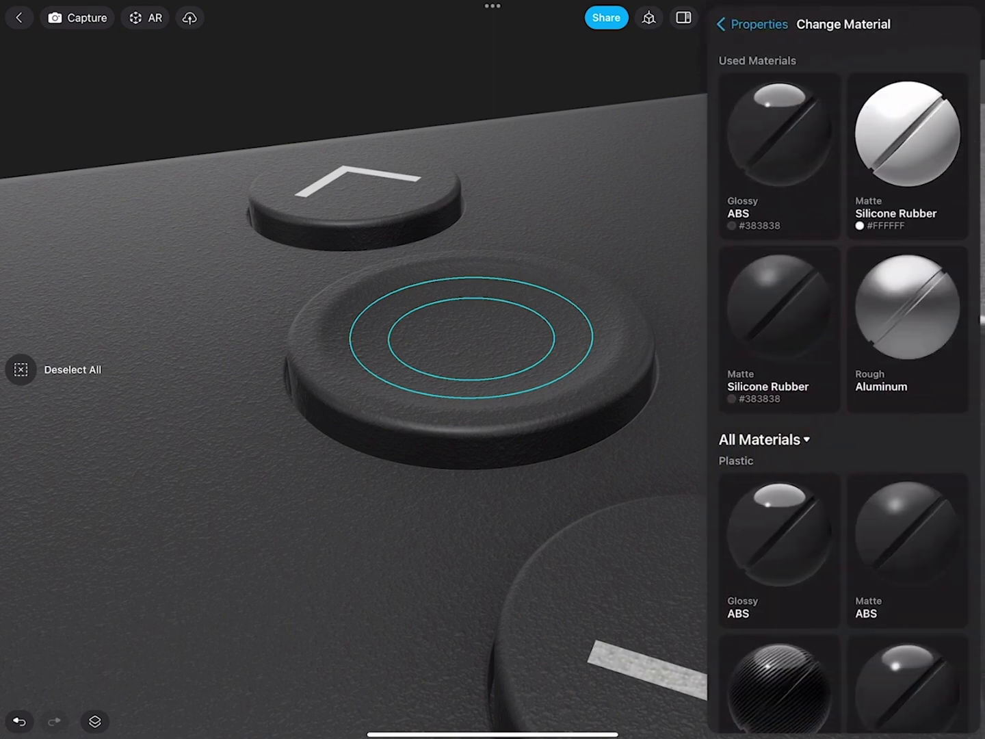
pyautogui.click(908, 308)
pyautogui.click(285, 79)
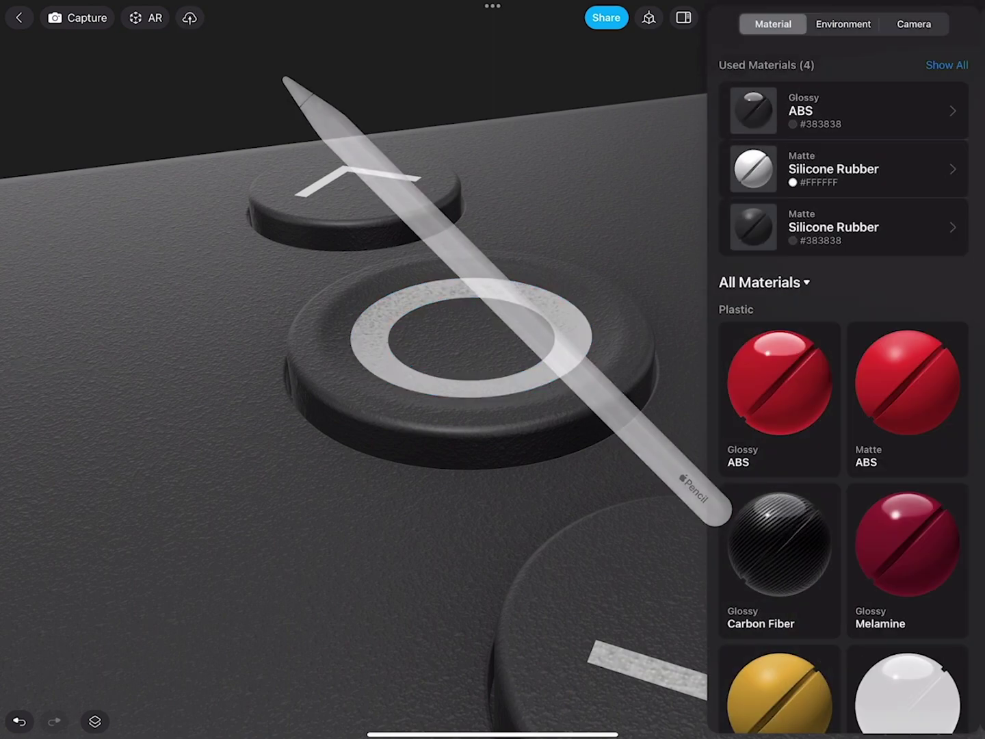
pyautogui.click(683, 17)
pyautogui.scroll(-2, 749, 338)
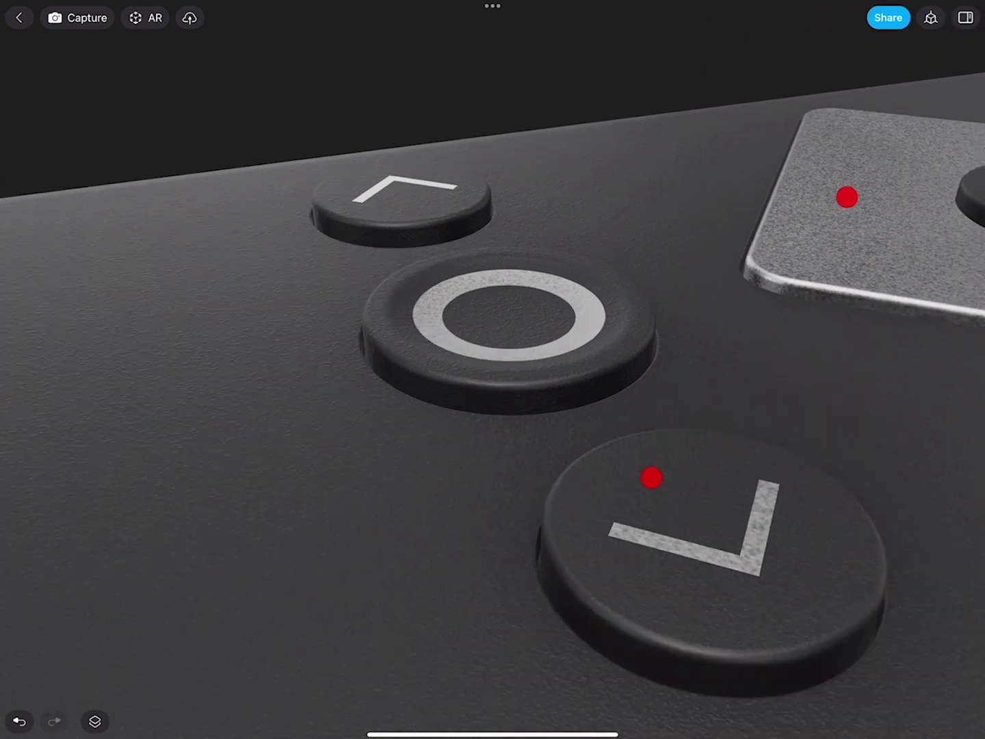